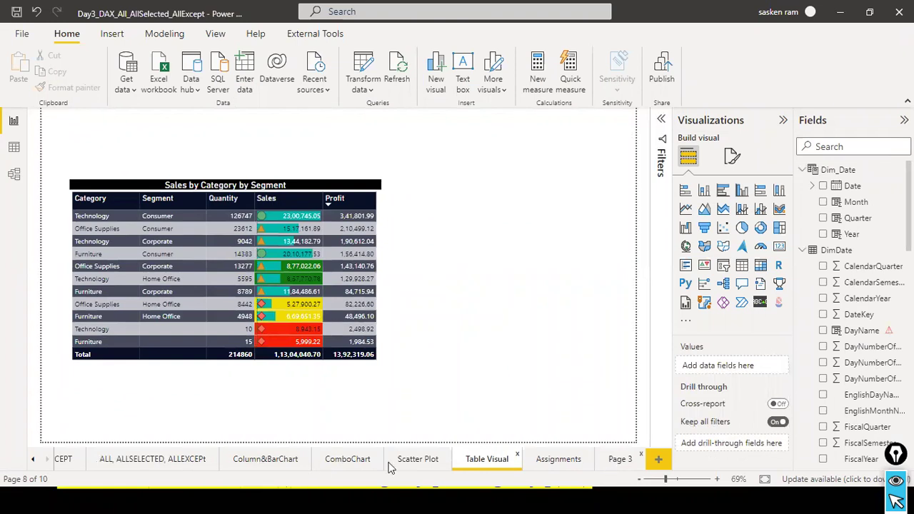
- Open the "ALL, ALLSELECTED, ALLEXCEPT" report page and make the Category and Segment matrix taller
left_click(67, 461)
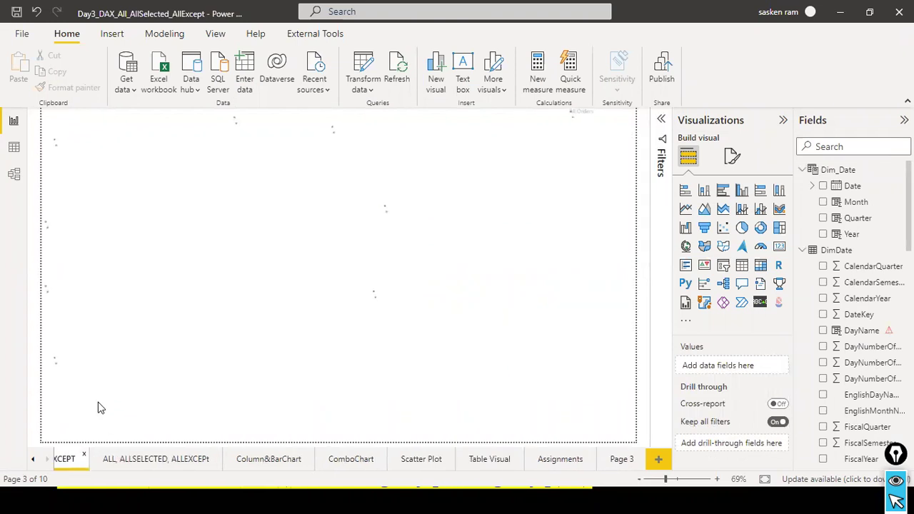
left_click(33, 460)
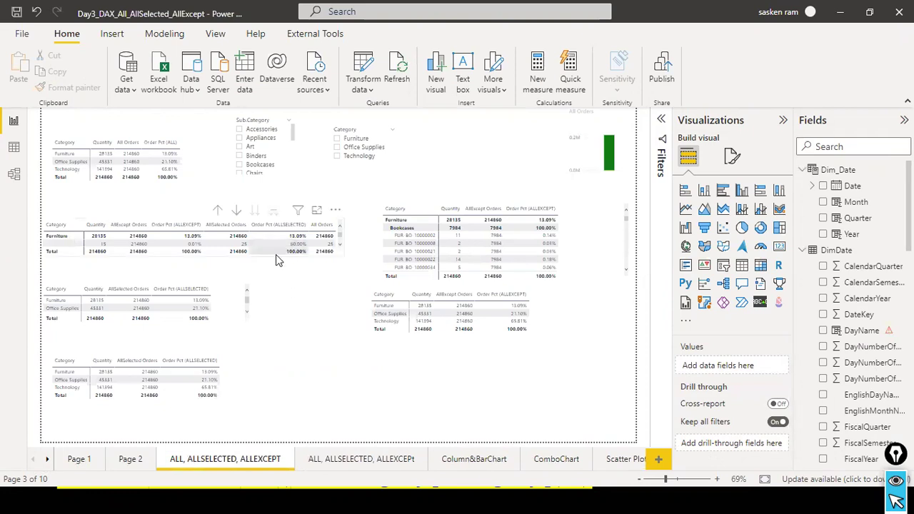
left_click(219, 258)
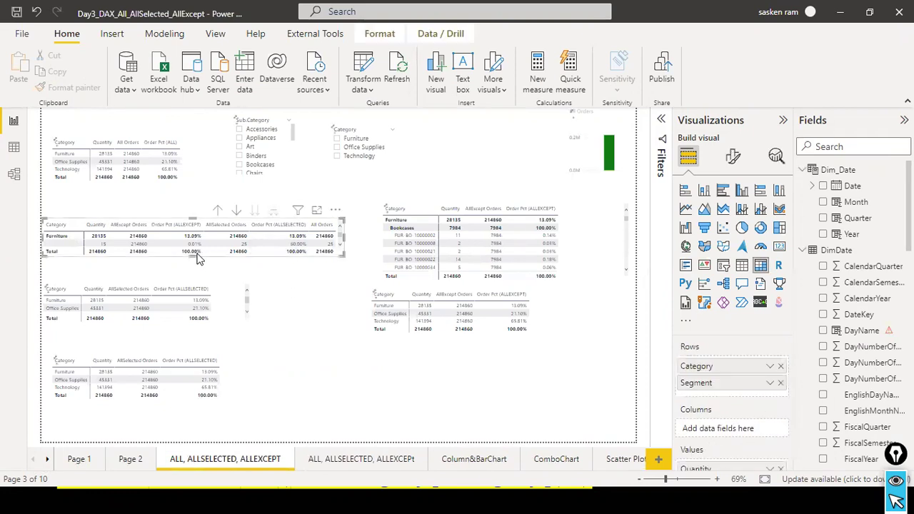
left_click_drag(190, 255, 194, 271)
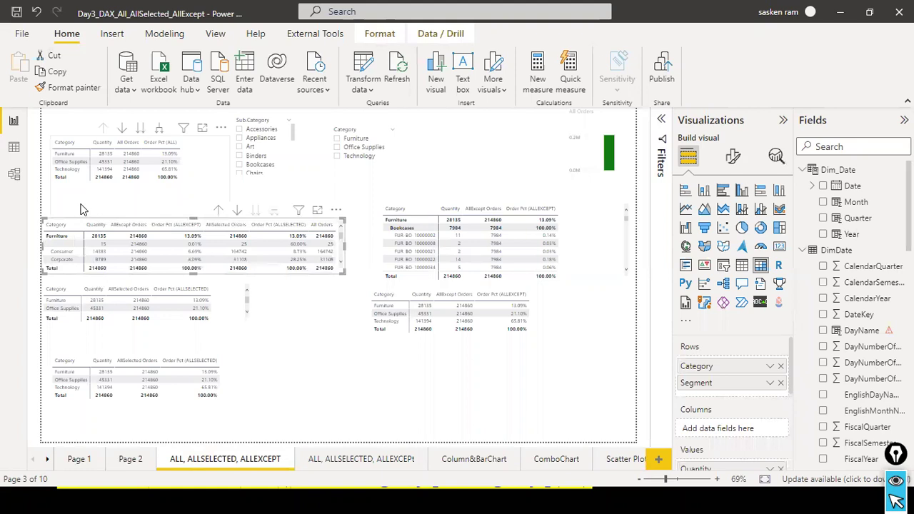
left_click(297, 355)
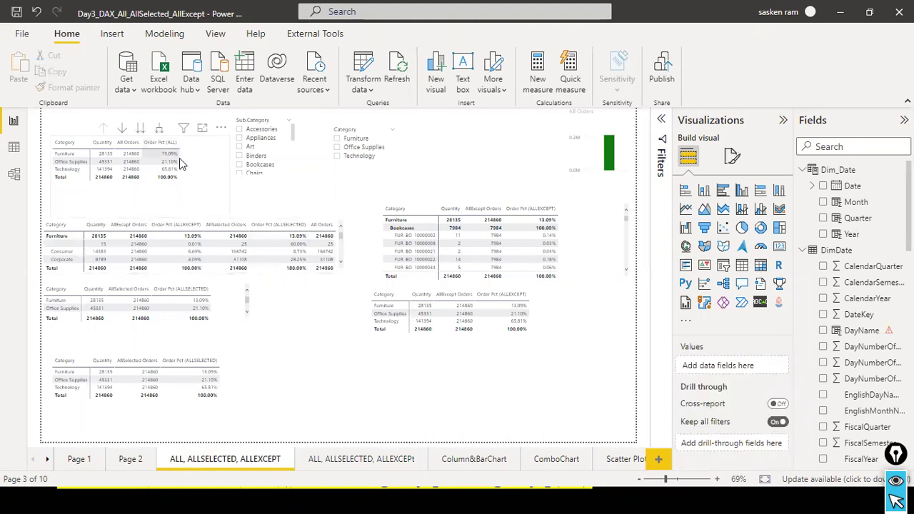
- Copy the matrix showing Category, Quantity, All Orders and Order Pct (ALL)
left_click(205, 170)
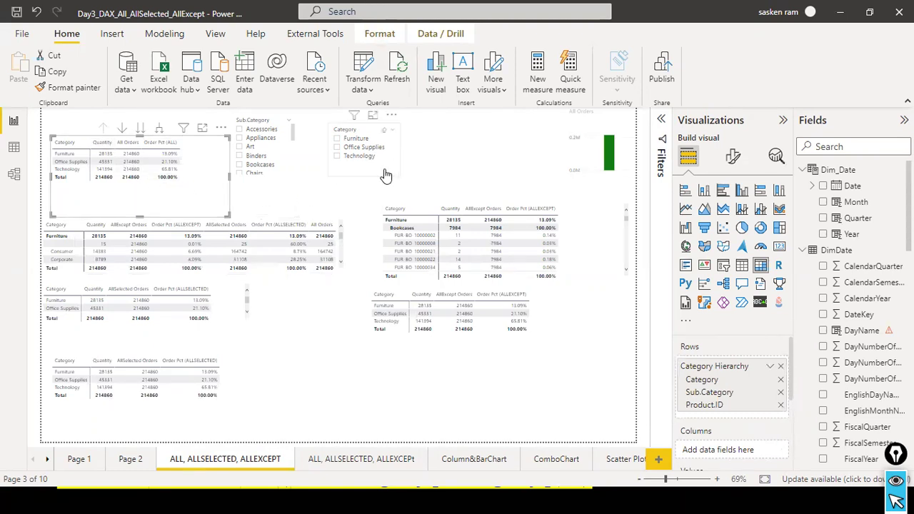
right_click(107, 205)
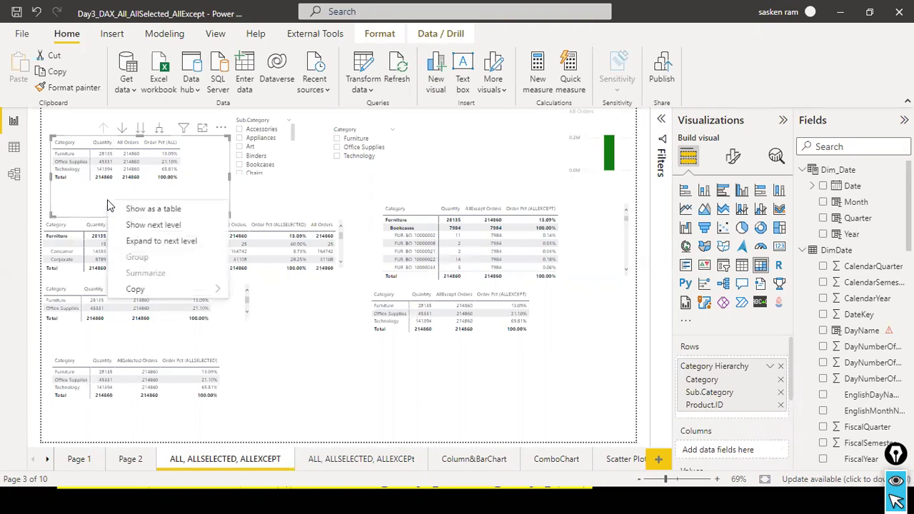
mouse_move(175, 290)
left_click(257, 290)
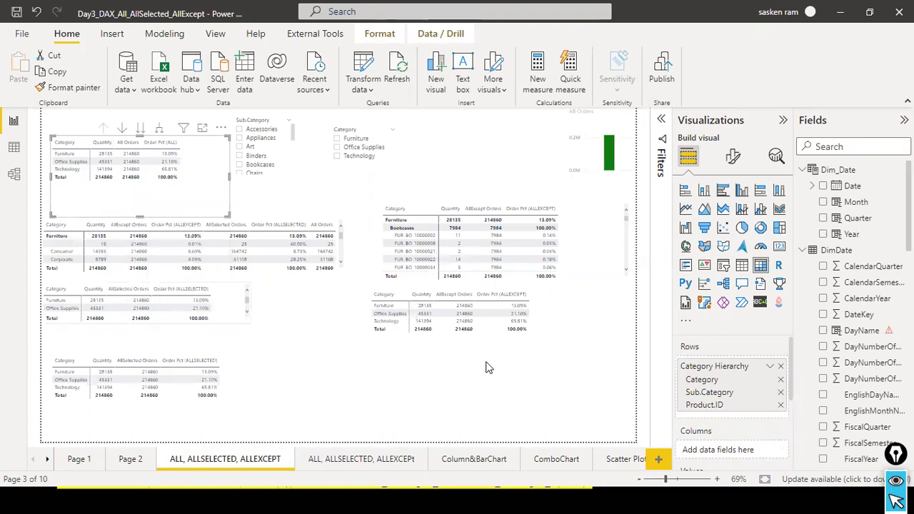
- Paste the copied matrix onto the empty Page 3 and move it a little further into the canvas
left_click(618, 461)
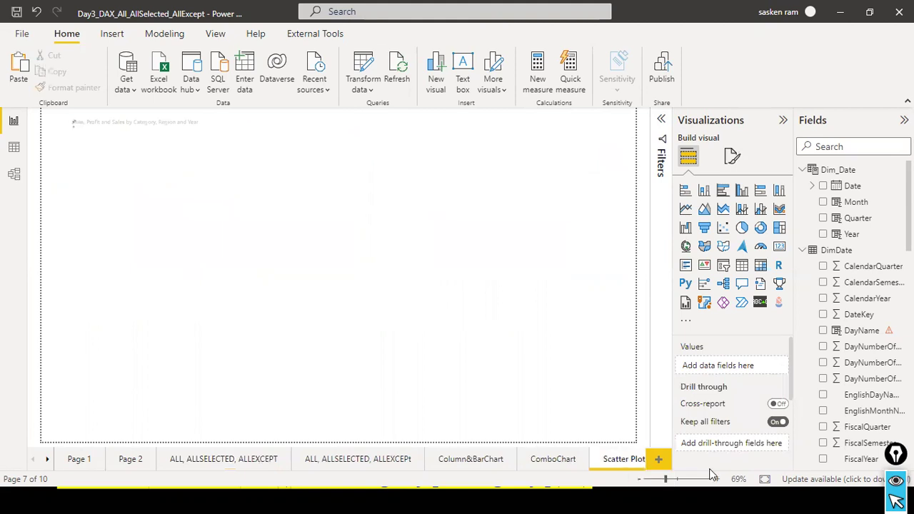
left_click(48, 461)
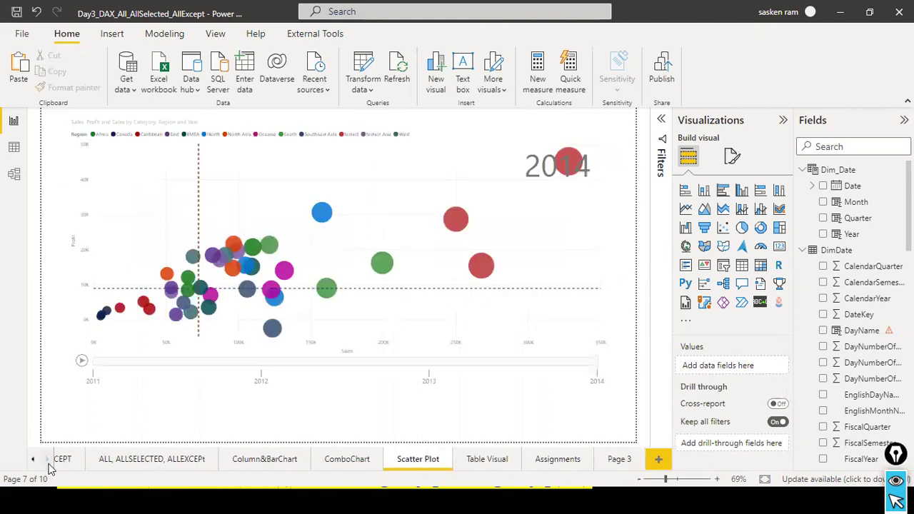
left_click(619, 459)
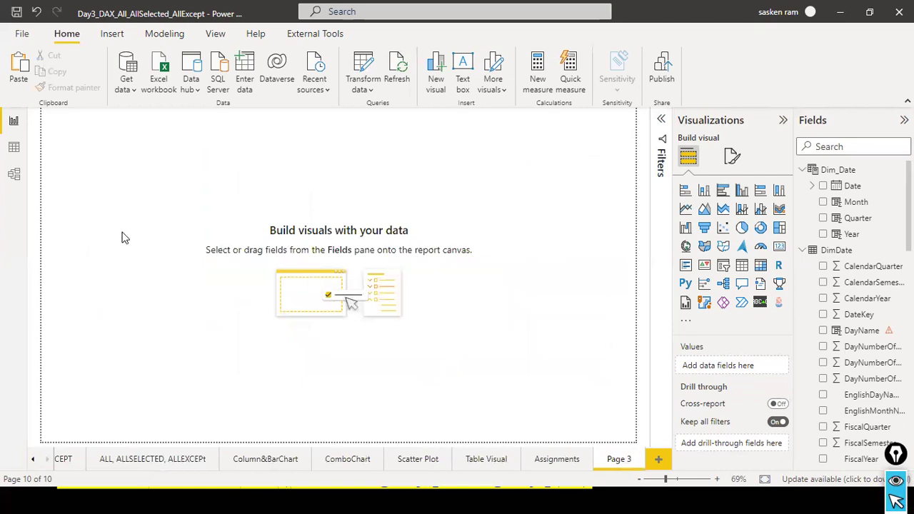
key("ctrl+v")
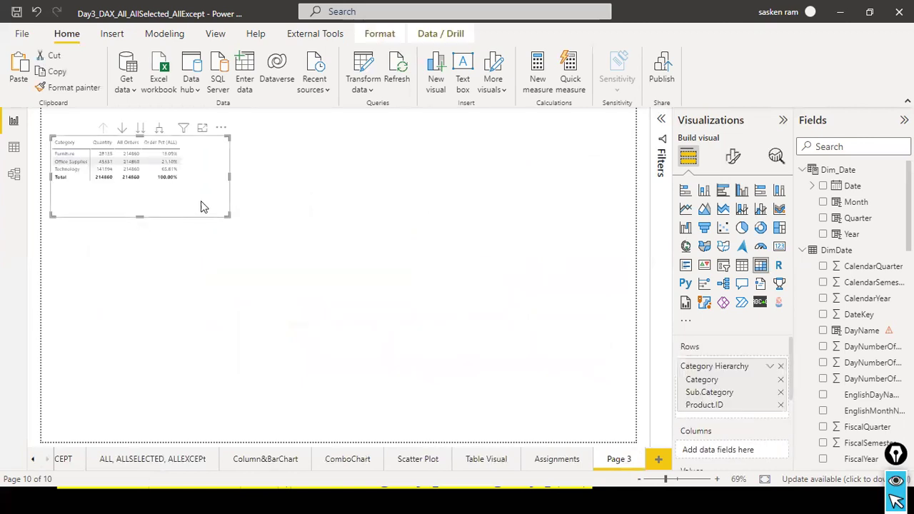
left_click_drag(188, 198, 258, 222)
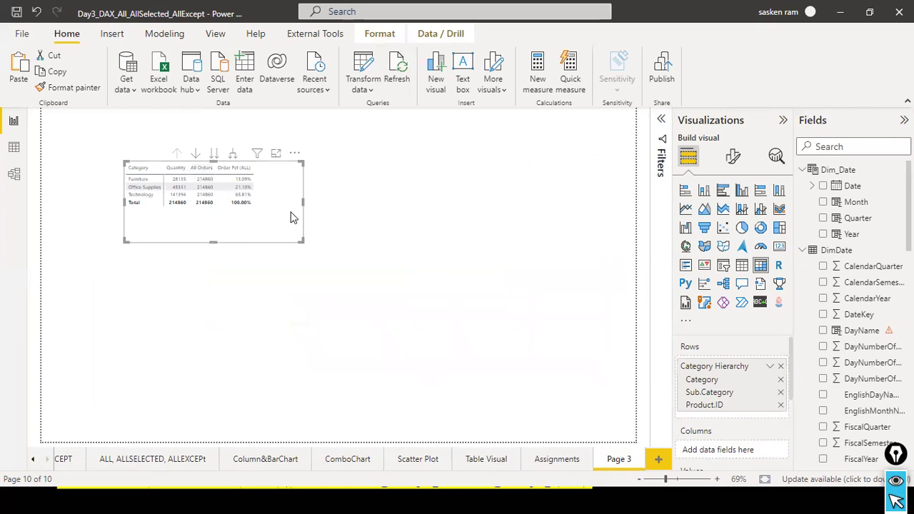
- Replace Quantity with the Sales field from sales_w04 as the first value of the pasted matrix
scroll(740, 422, "down", 2)
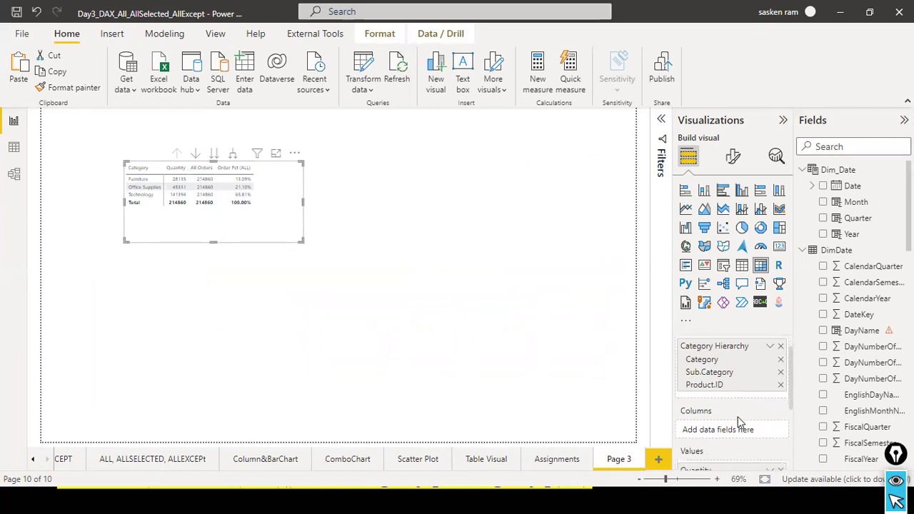
scroll(740, 421, "down", 2)
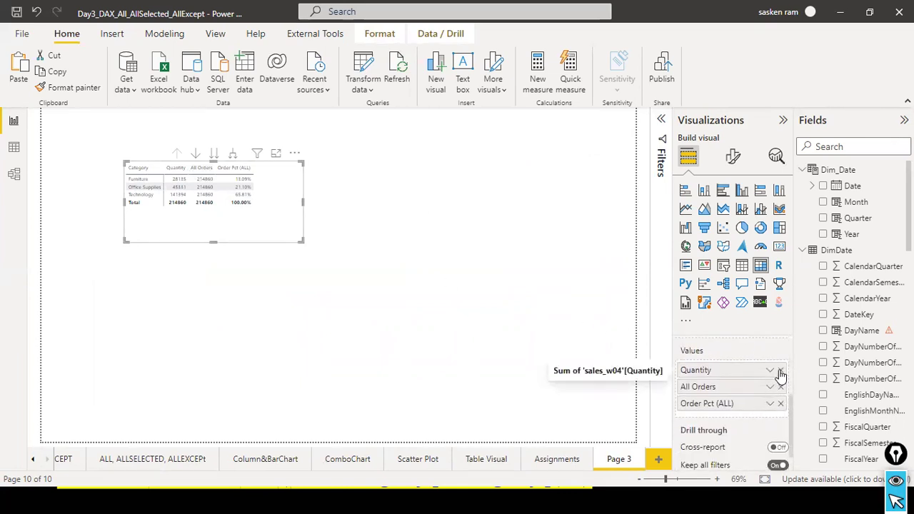
left_click(781, 370)
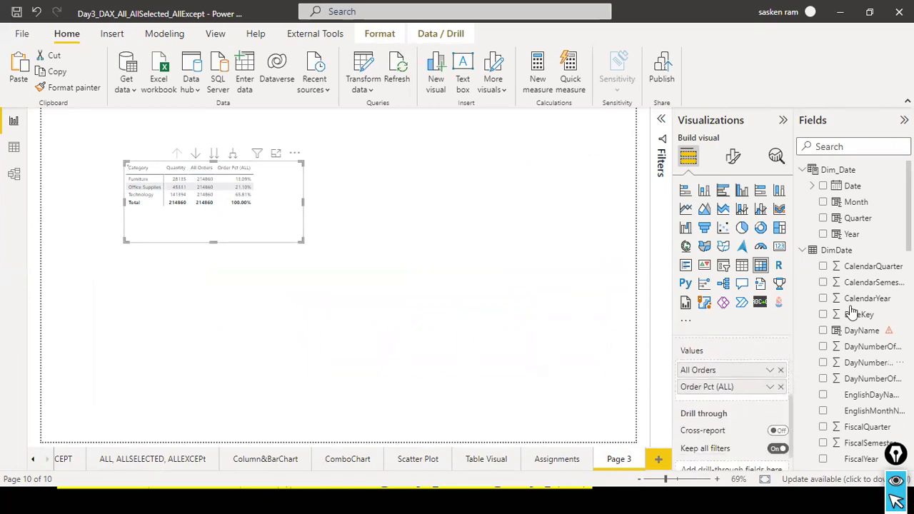
left_click(804, 250)
scroll(839, 308, "down", 5)
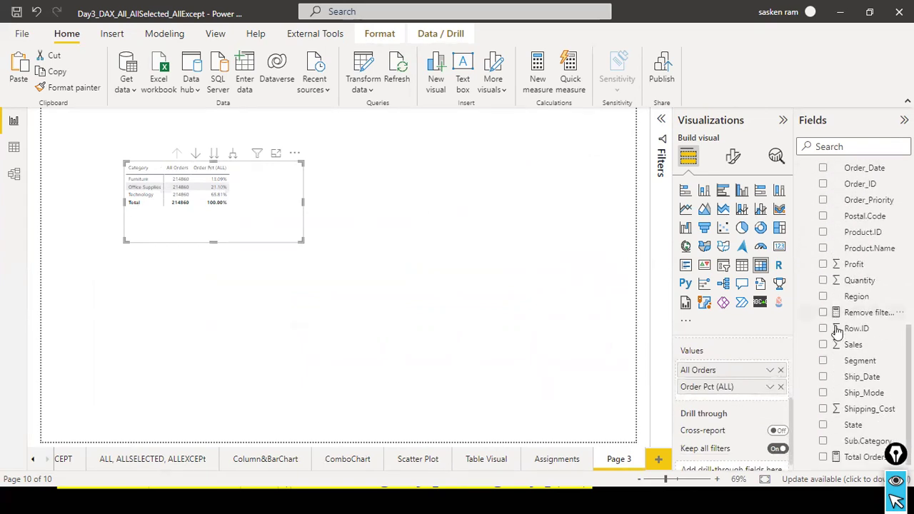
left_click_drag(857, 345, 730, 369)
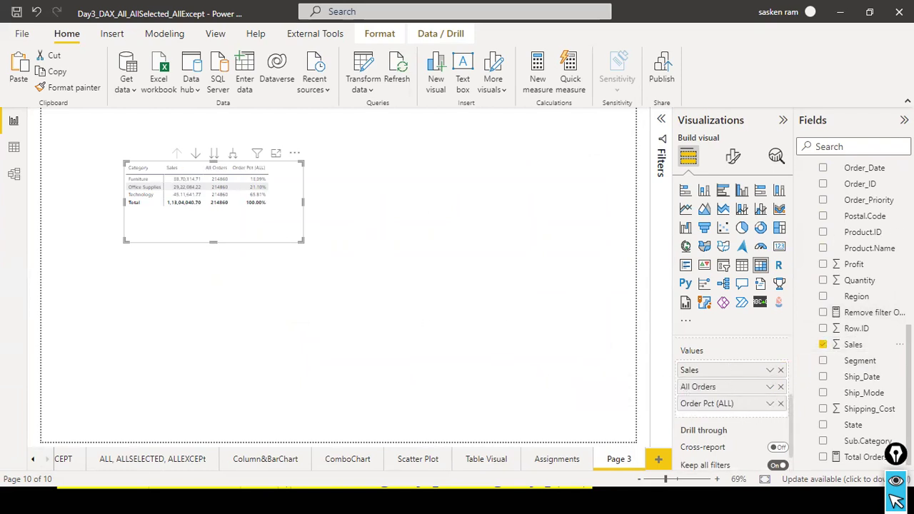
- Search the fields for "all" and open the formula of the All Orders measure
left_click(875, 152)
type("all")
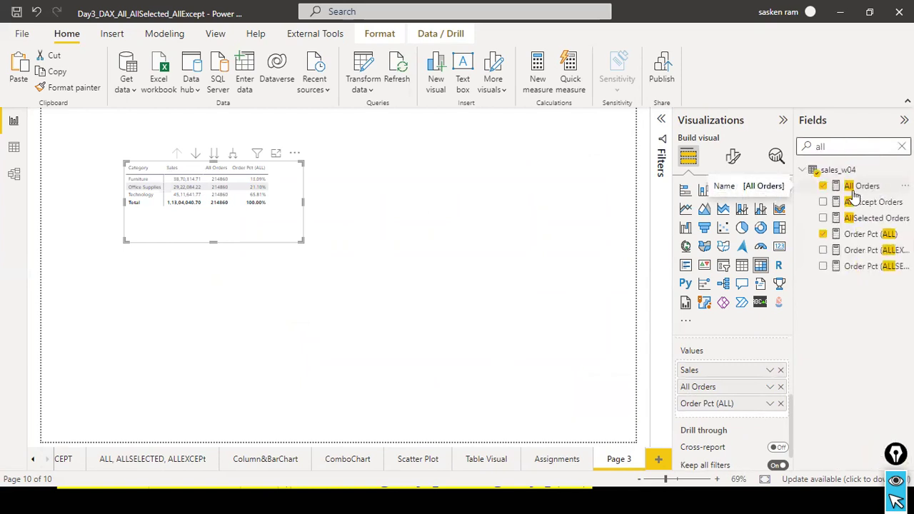
left_click(854, 192)
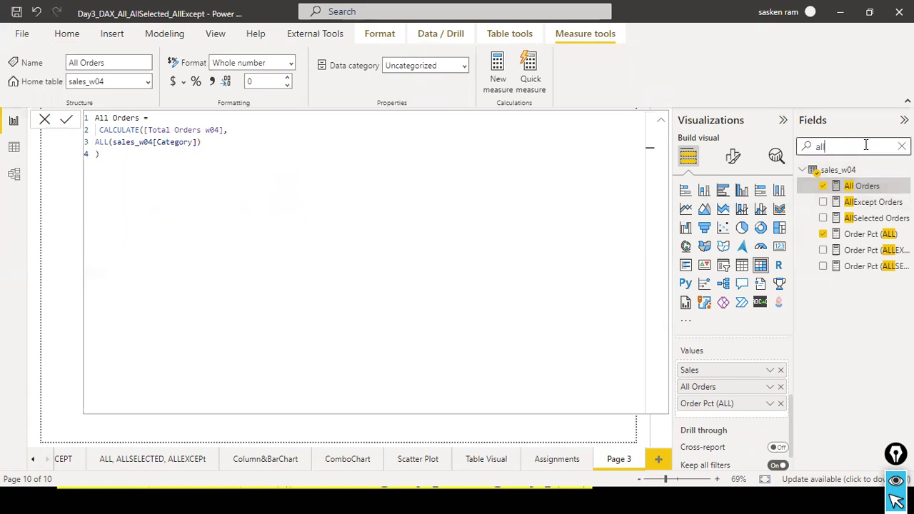
left_click(220, 130)
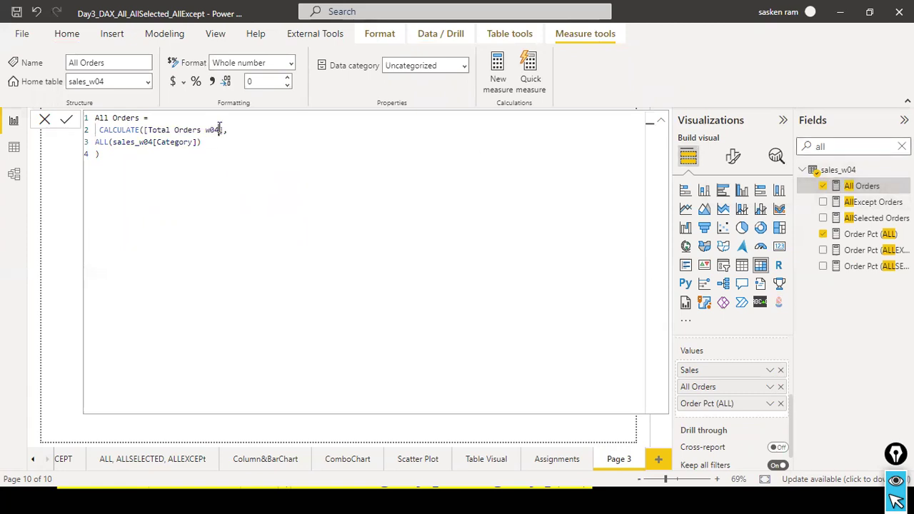
key("BackSpace")
key("BackSpace")
key("BackSpace")
key("BackSpace")
key("BackSpace")
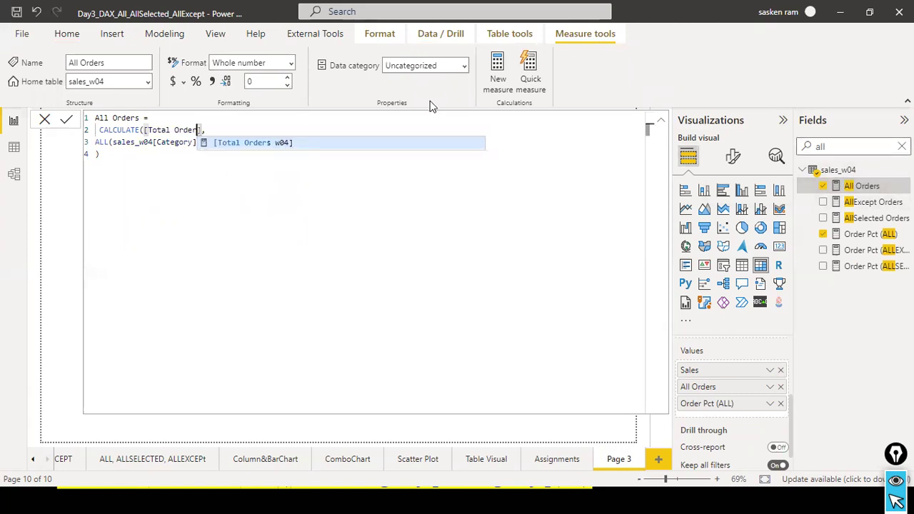
key("BackSpace")
key("BackSpace")
key("BackSpace")
key("BackSpace")
key("BackSpace")
type("a")
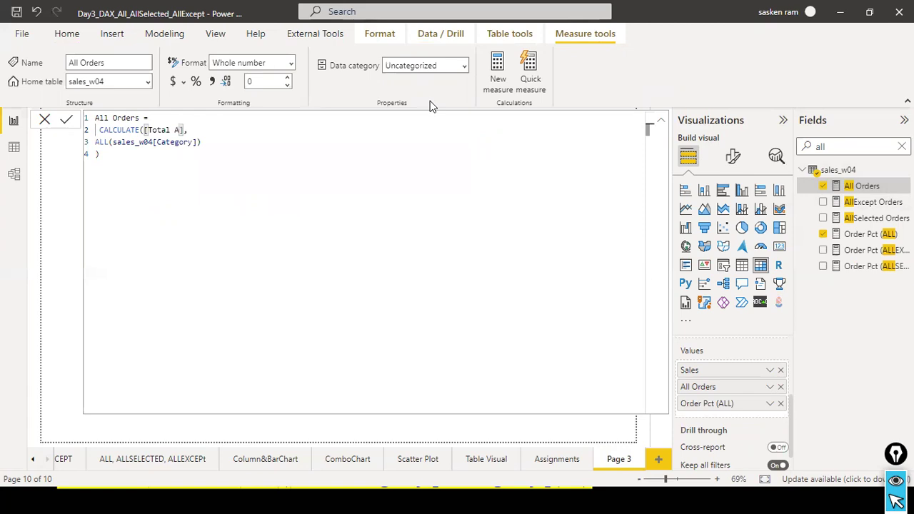
key("BackSpace")
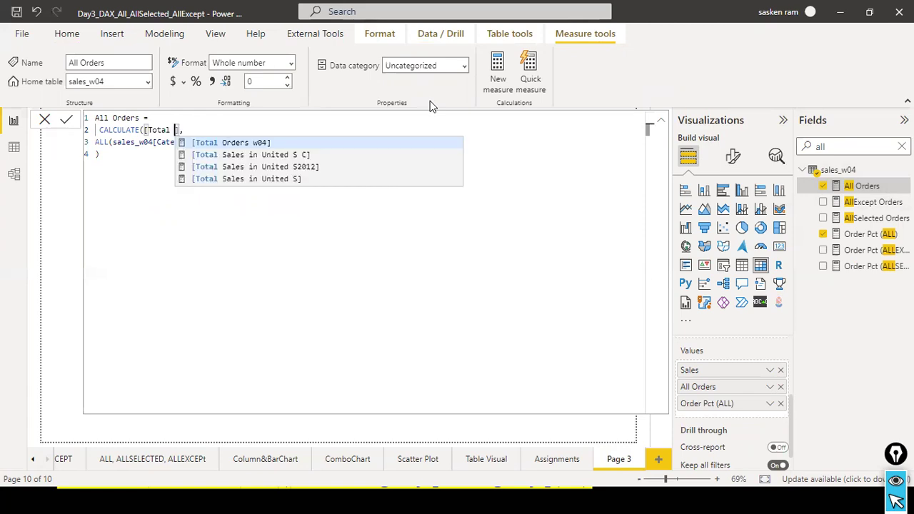
type("sales")
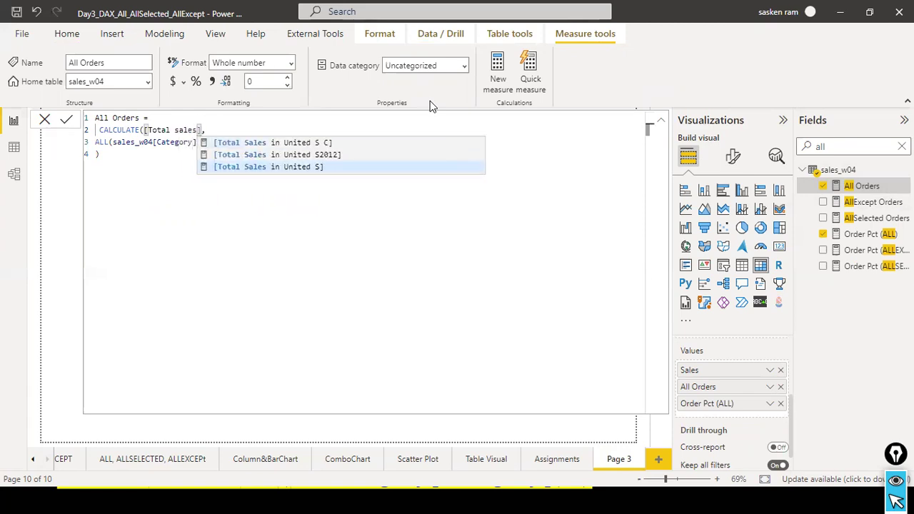
key("BackSpace")
key("BackSpace")
key("BackSpace")
key("BackSpace")
key("BackSpace")
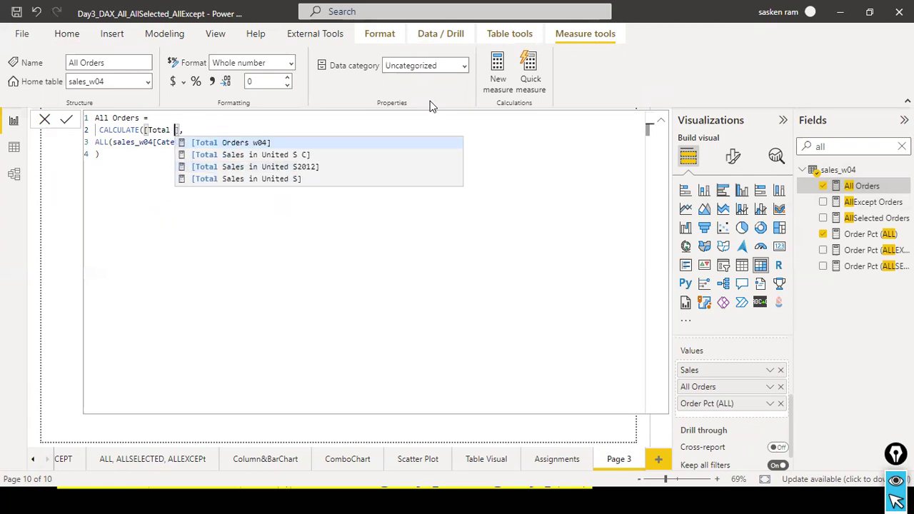
type("Sales")
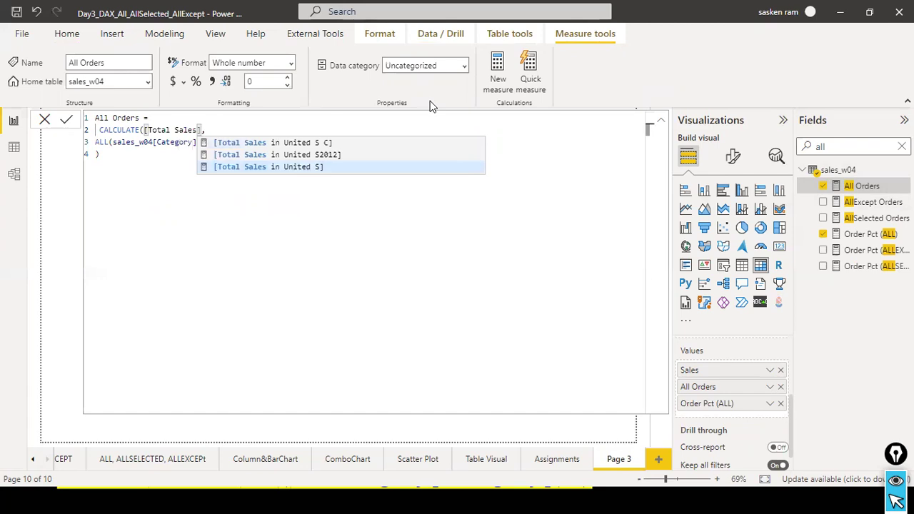
key("Escape")
key("Escape")
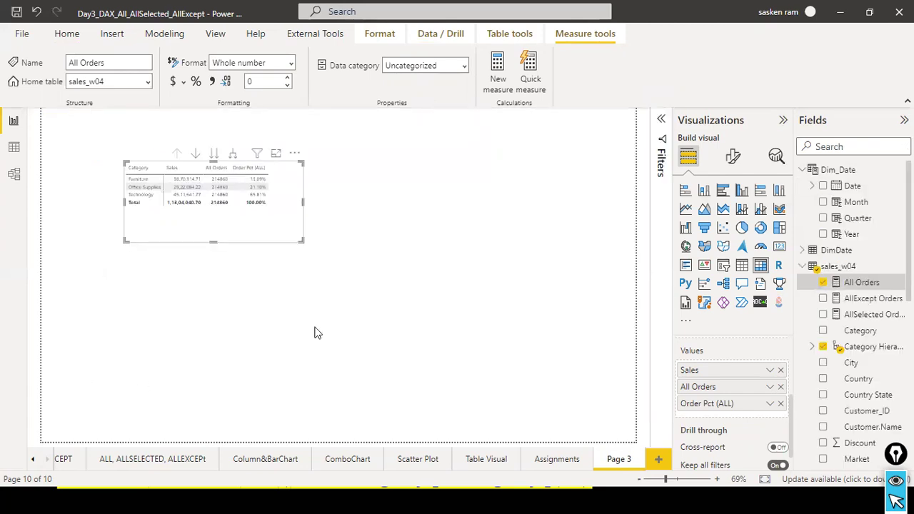
- Deselect the matrix and collapse the sales_w04 and Dim_Date tables in the field list
left_click(318, 333)
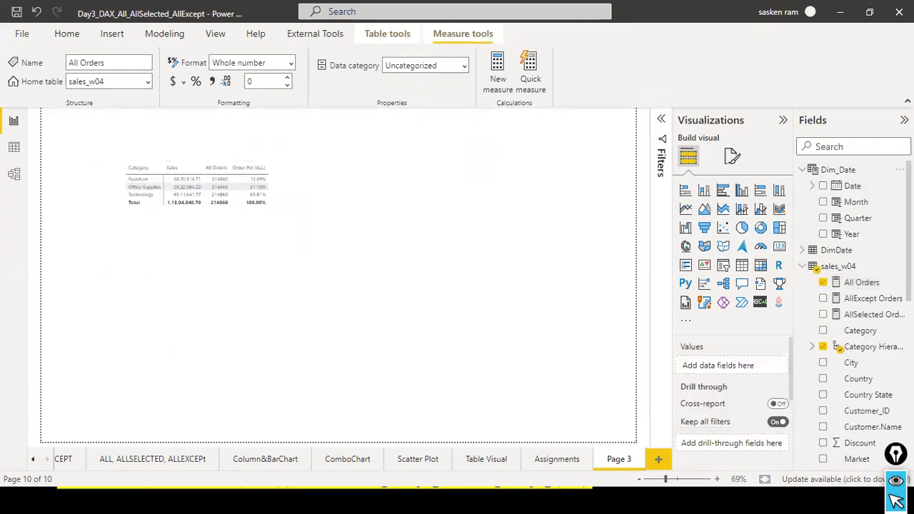
left_click(803, 265)
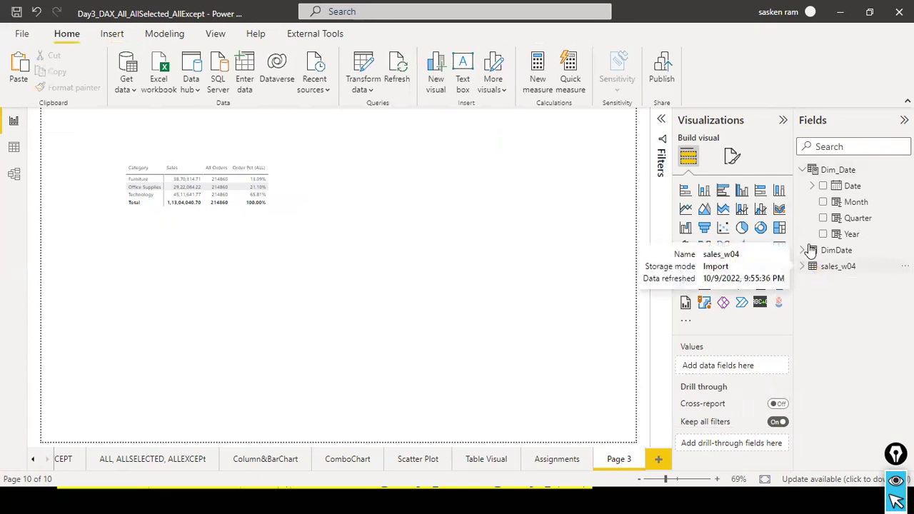
left_click(802, 169)
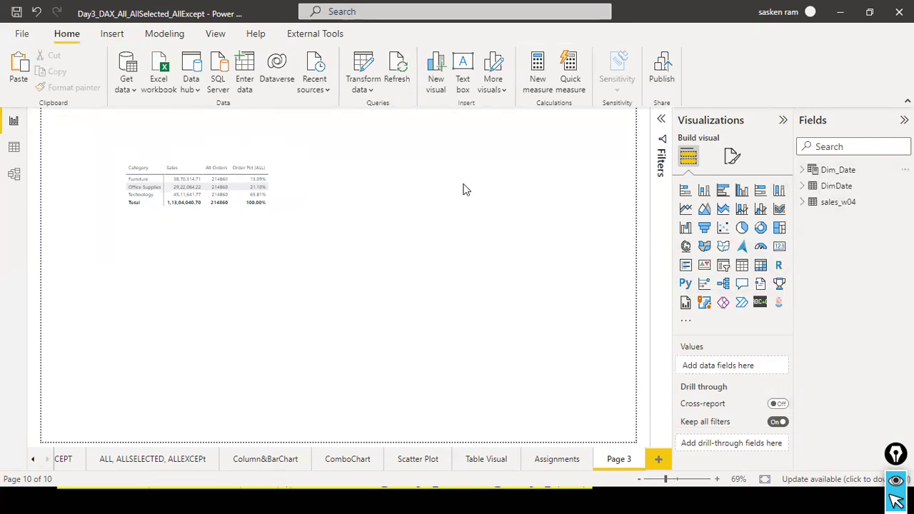
- Create a new measure named Total Sales and begin its formula with an empty SUM function
left_click(161, 34)
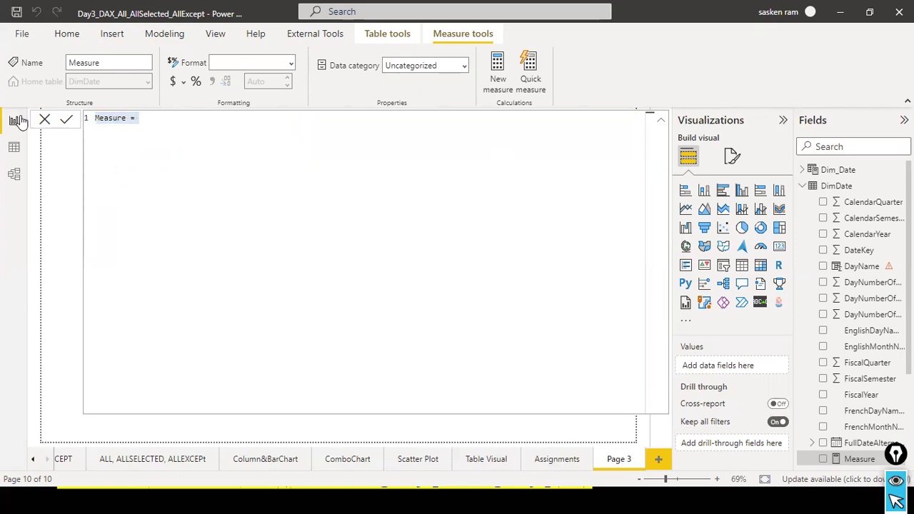
key("BackSpace")
type("Total ")
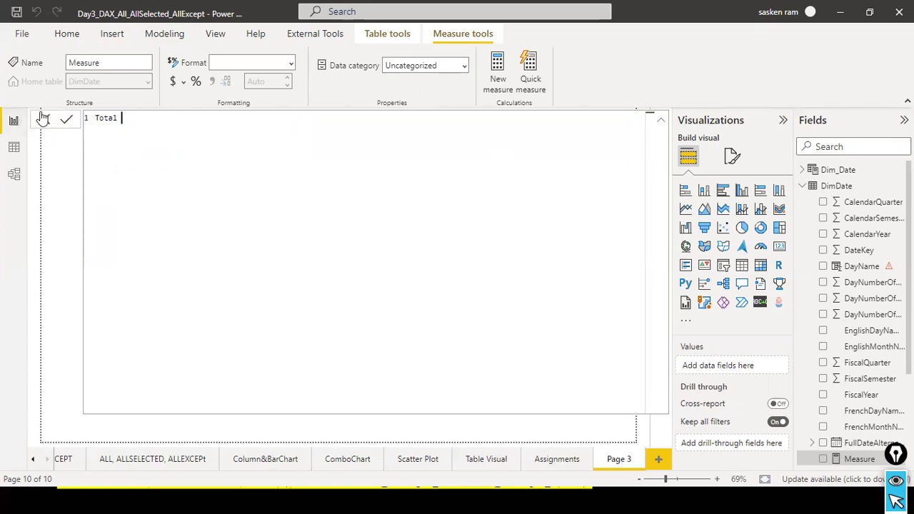
type("Sales = sum( salees")
key("BackSpace")
key("BackSpace")
type("s")
key("BackSpace")
key("BackSpace")
key("BackSpace")
key("BackSpace")
key("BackSpace")
key("BackSpace")
- Collapse the DimDate table in the field list and select the sales_w04 table
scroll(857, 410, "down", 3)
scroll(859, 404, "up", 3)
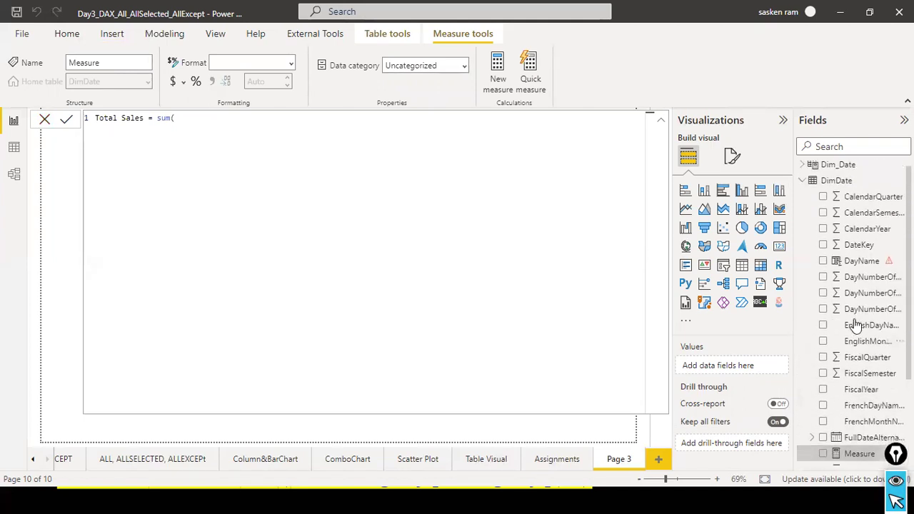
left_click(804, 190)
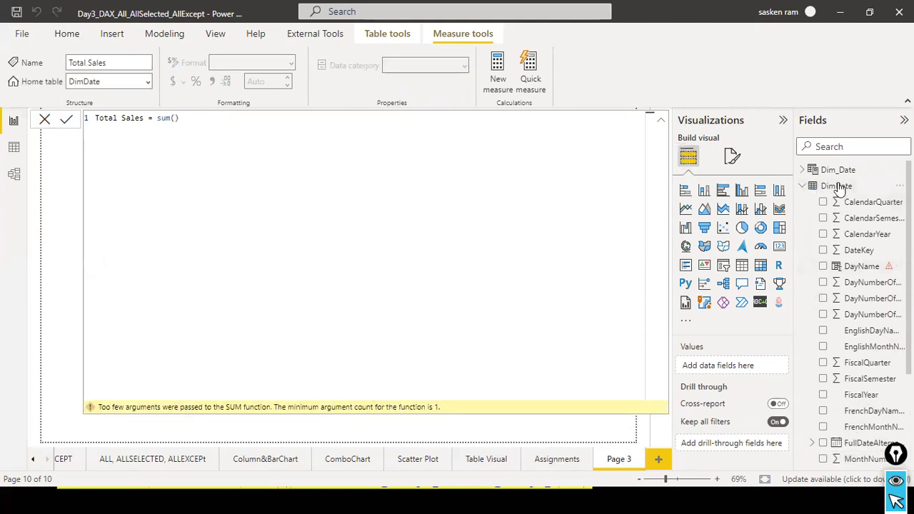
left_click(802, 186)
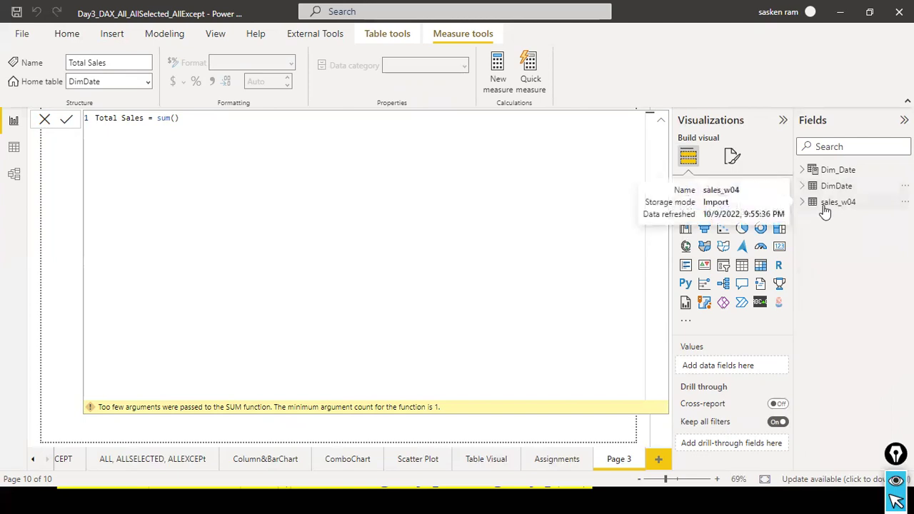
left_click(798, 208)
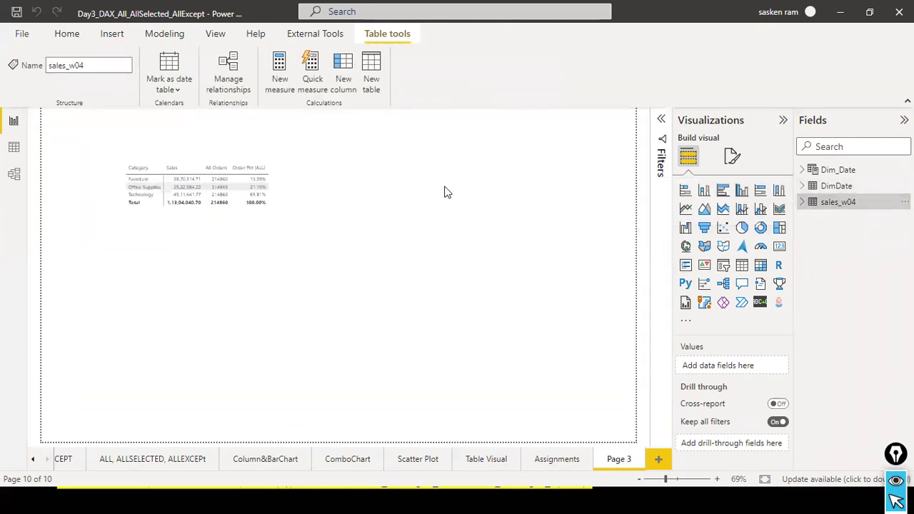
- Search the fields for "total sales", reopen the Total Sales formula and remove its closing parenthesis
left_click(849, 145)
type("total sales")
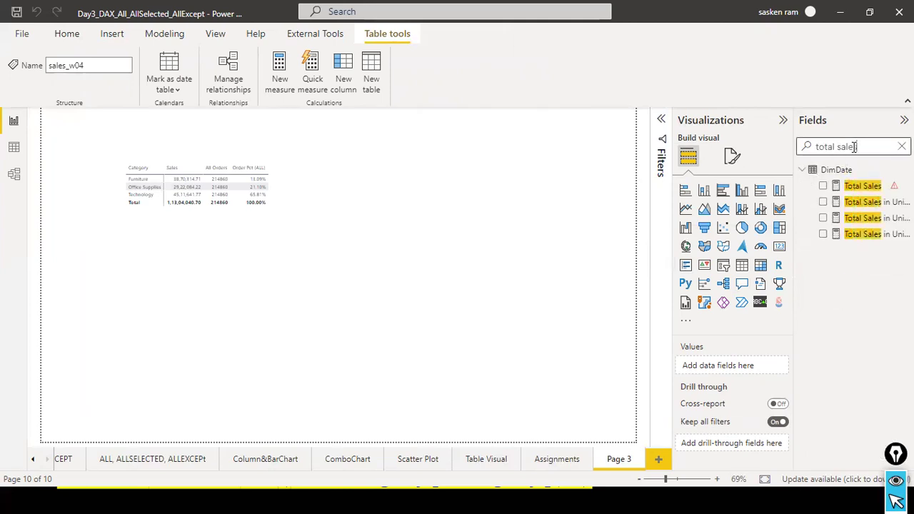
left_click(864, 185)
left_click(242, 126)
key("BackSpace")
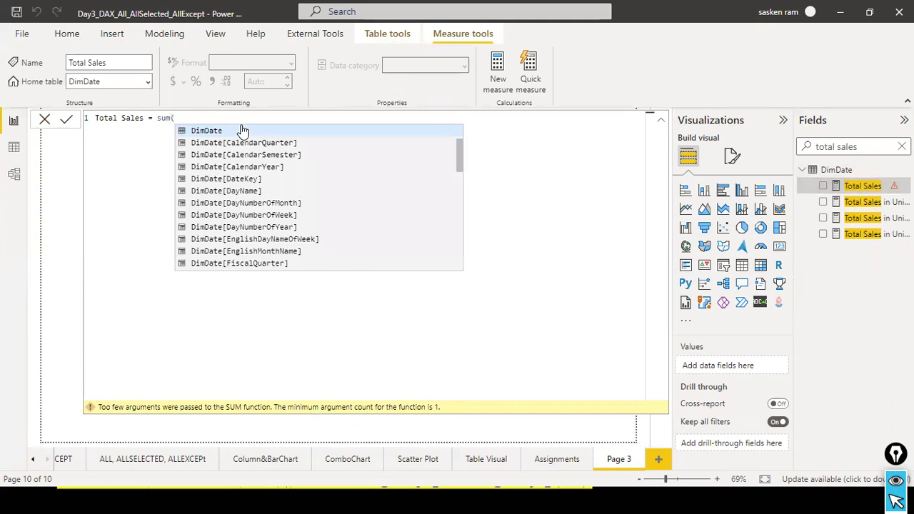
- Try sales_w04[Sales] as the SUM argument of the Total Sales formula and clear it again
type("sales_w04")
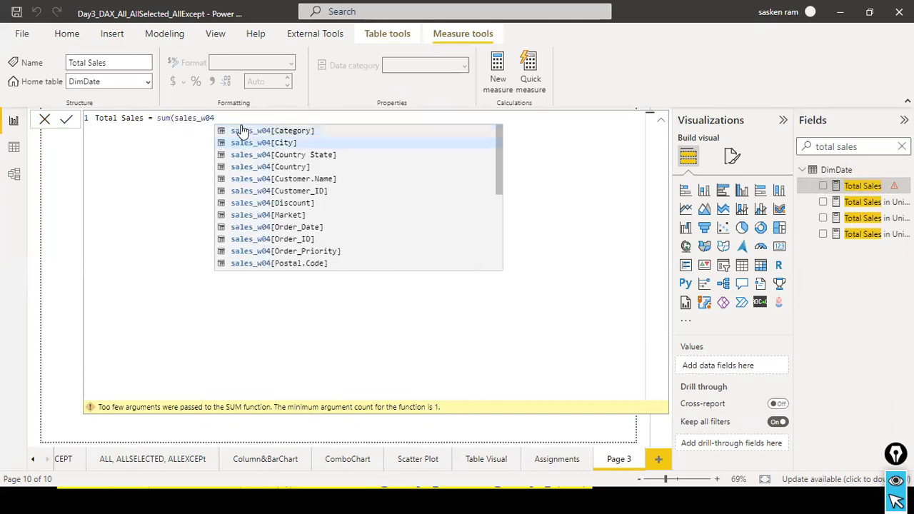
key("Down")
key("Down")
key("Down")
key("Down")
key("Down")
key("Down")
key("Down")
key("Down")
key("Down")
key("Down")
key("Down")
key("Down")
key("Down")
key("Down")
key("Down")
key("Down")
key("Down")
key("Down")
key("Down")
key("Up")
key("Up")
key("Tab")
type(")")
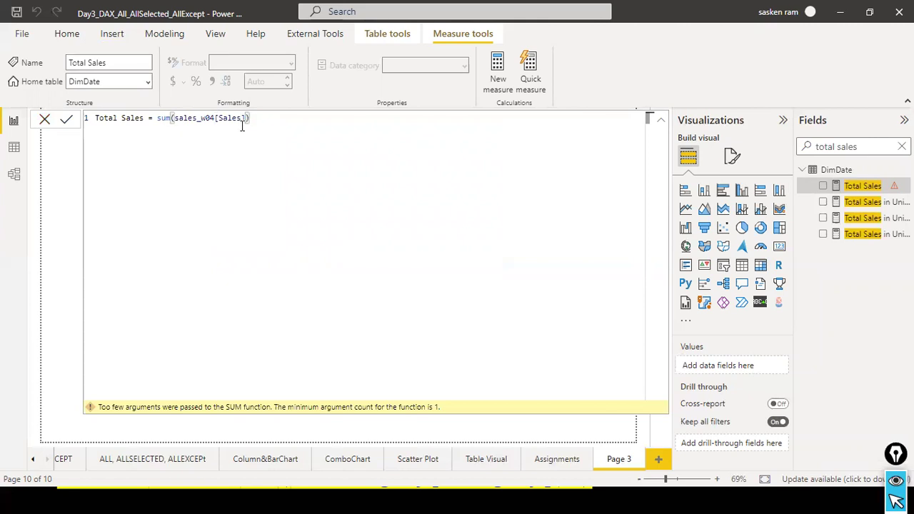
left_click(222, 118)
left_click_drag(174, 119, 254, 118)
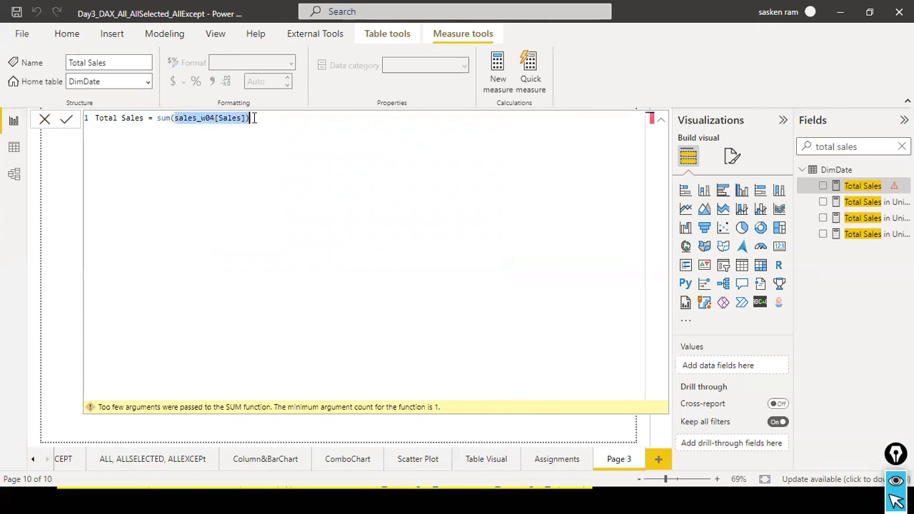
key("BackSpace")
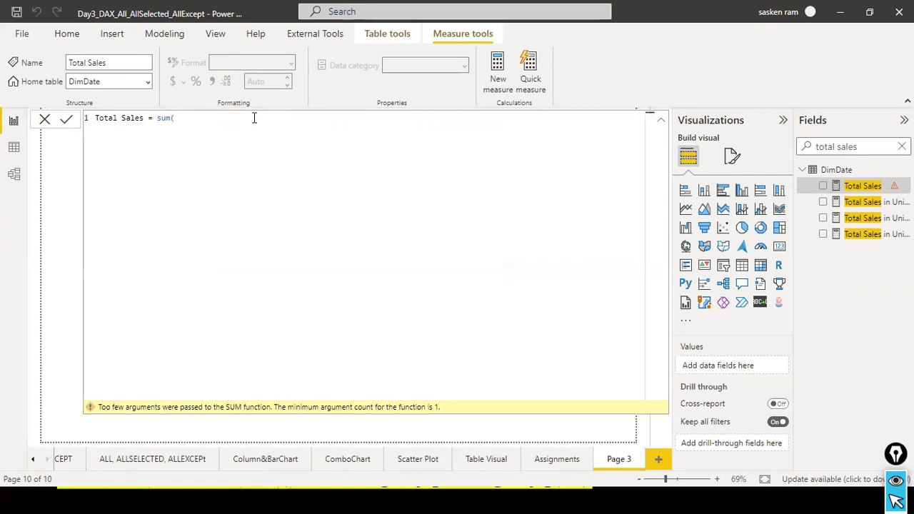
- Complete the measure as Total Sales = sum(sales_w04[Sales]), commit it and close the formula editor
type("Sales")
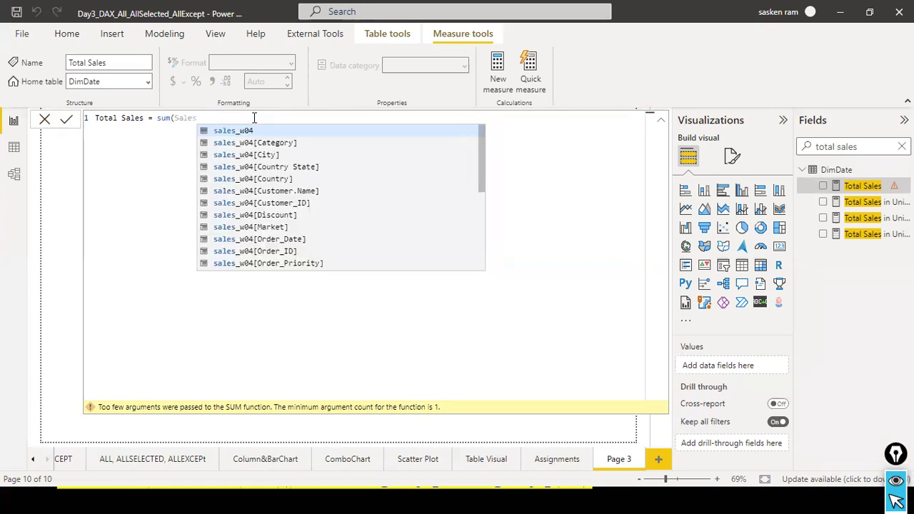
key("Down")
key("Down")
key("Down")
key("Down")
key("Down")
key("Down")
key("Down")
key("Down")
key("Down")
key("Down")
key("Down")
key("Down")
key("Down")
key("Down")
key("Down")
key("Down")
key("Down")
key("Down")
key("Down")
key("Down")
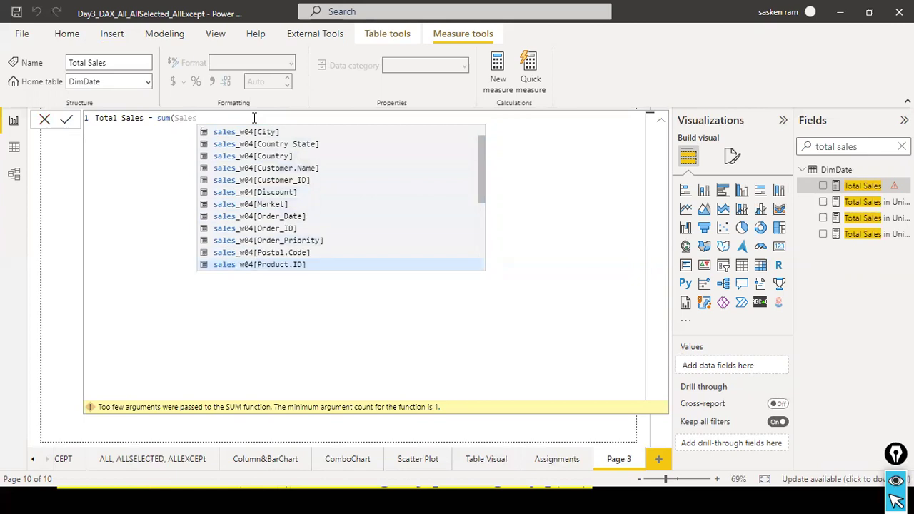
key("Up")
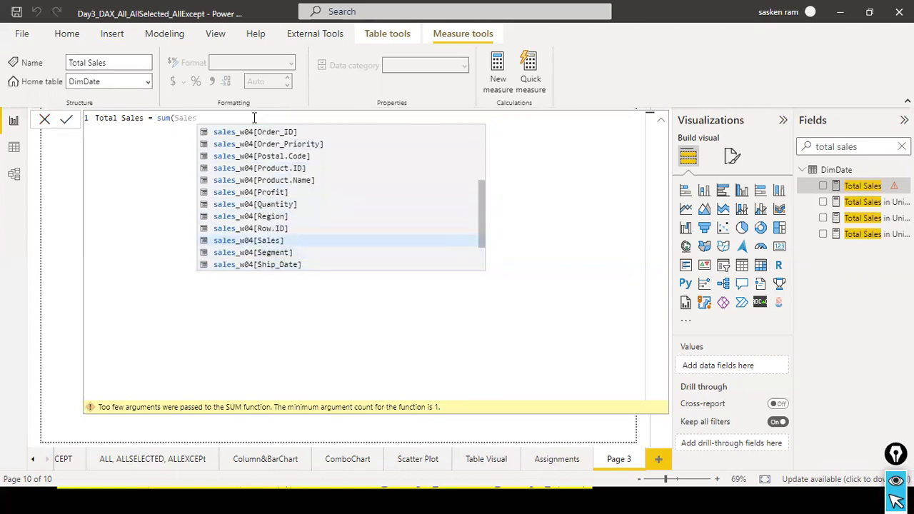
key("Tab")
type(")")
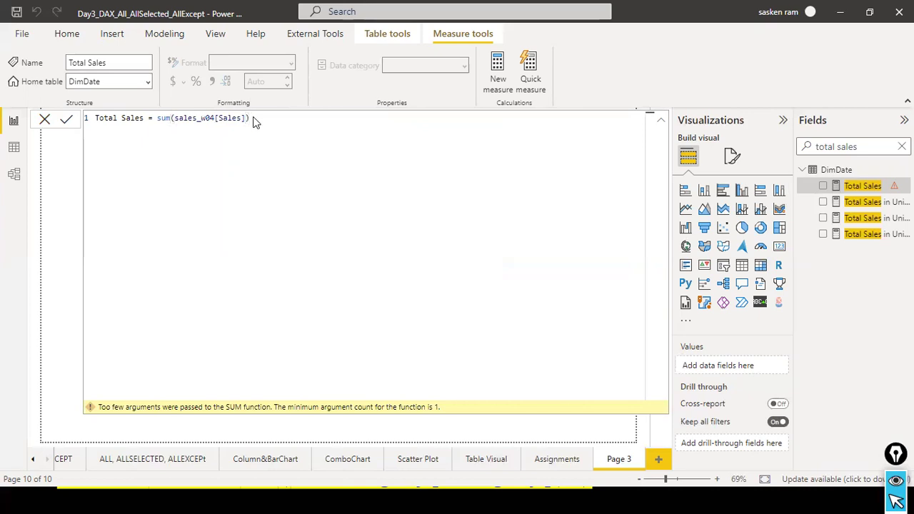
key("Return")
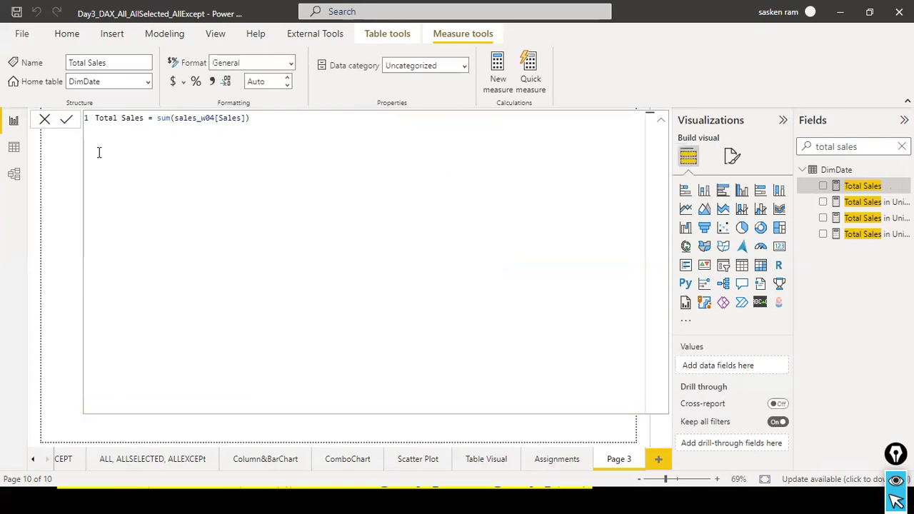
left_click(43, 120)
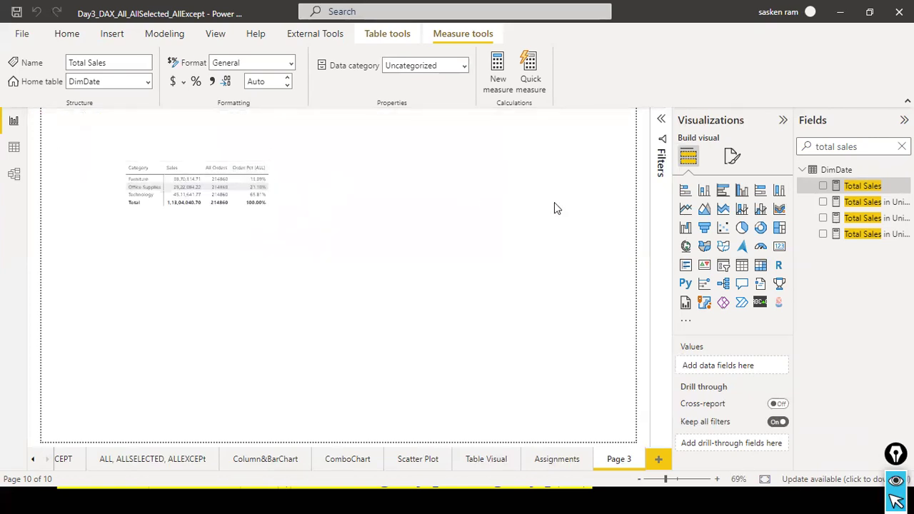
- Add the Total Sales measure to the matrix and remove Sub.Category and Product.ID from its row hierarchy
left_click_drag(864, 187, 236, 187)
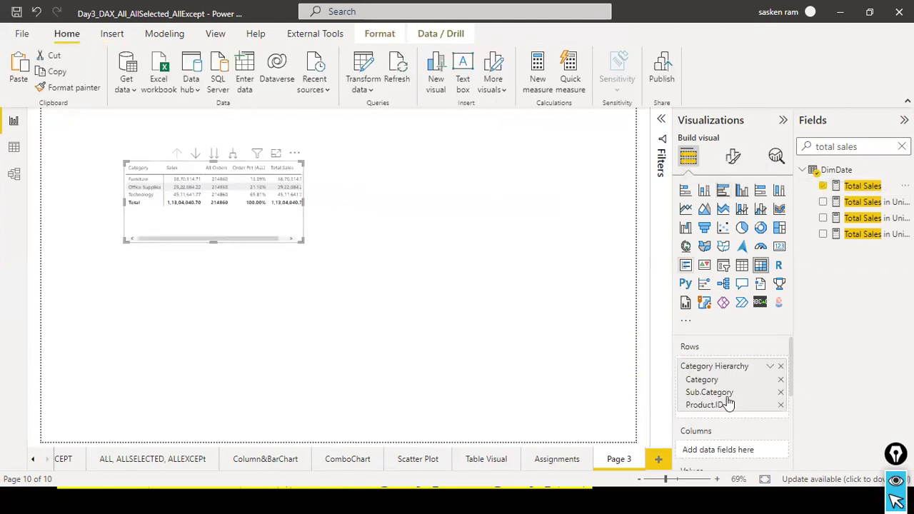
scroll(743, 414, "down", 1)
scroll(739, 425, "down", 1)
scroll(743, 419, "up", 2)
left_click(781, 372)
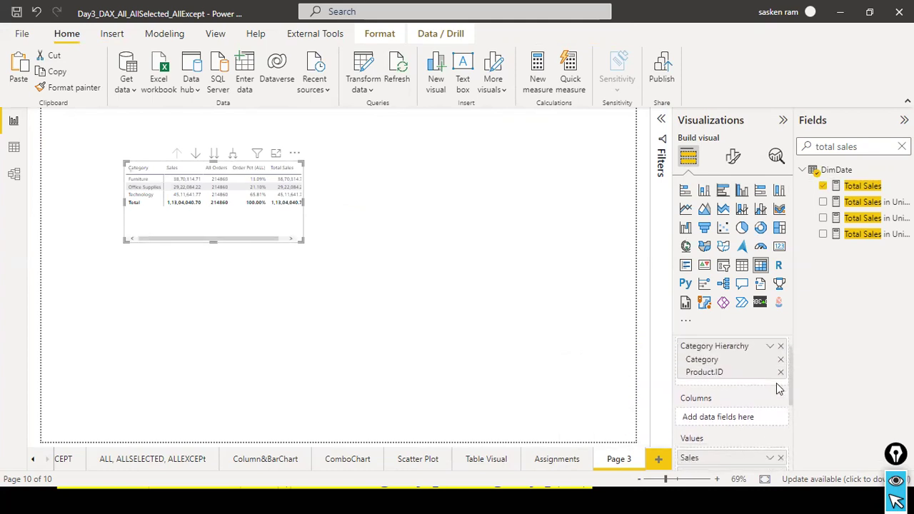
left_click(781, 372)
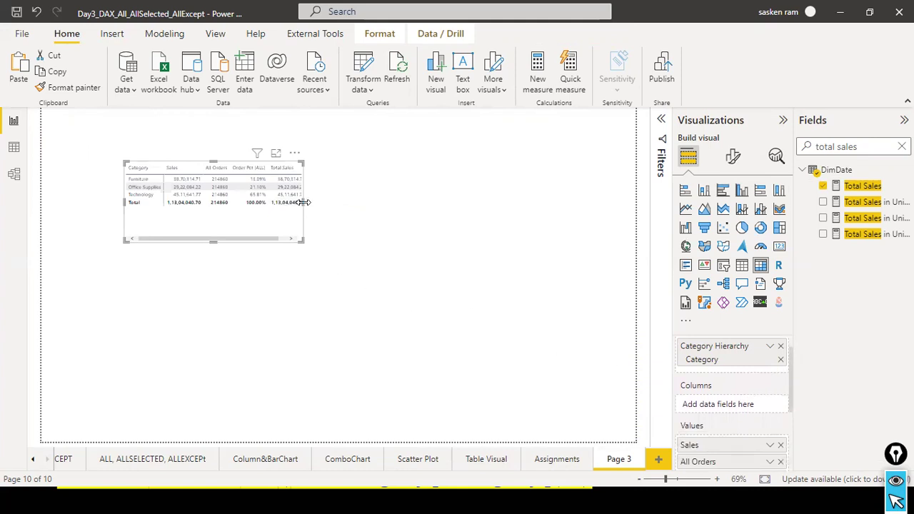
- Widen and reposition the matrix, and remove All Orders, Order Pct (ALL) and Total Sales from its values
left_click_drag(303, 204, 363, 204)
scroll(709, 388, "down", 1)
scroll(707, 388, "down", 2)
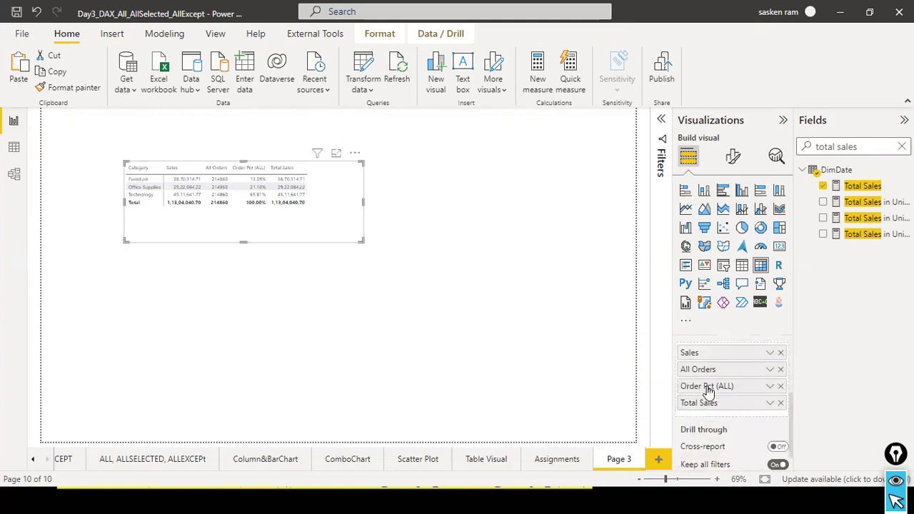
scroll(736, 397, "up", 1)
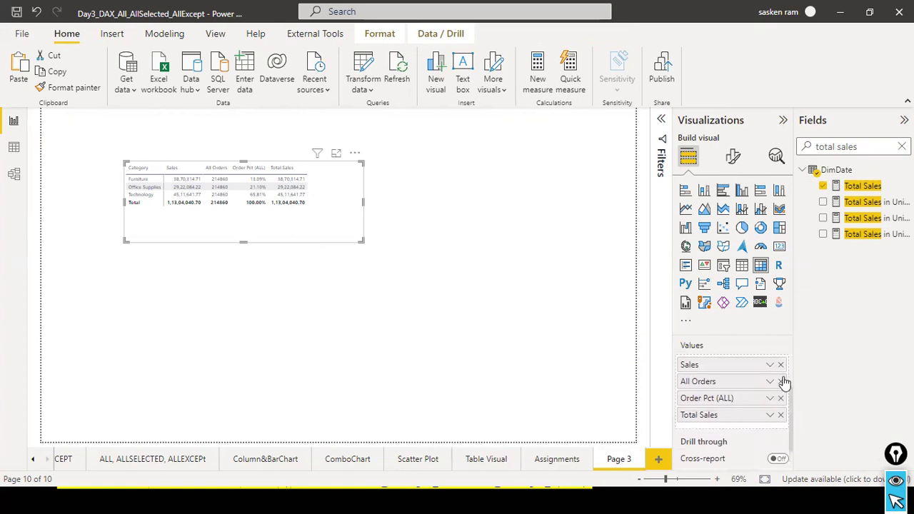
left_click(780, 382)
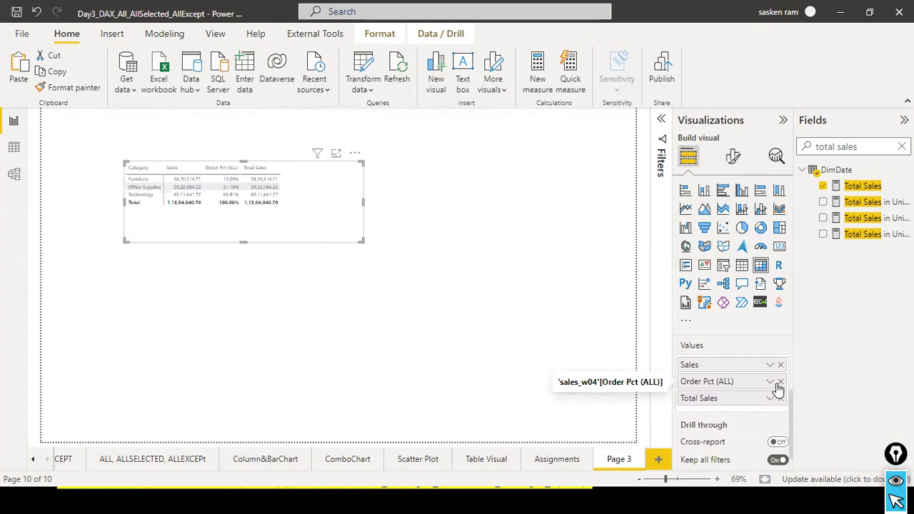
left_click(781, 381)
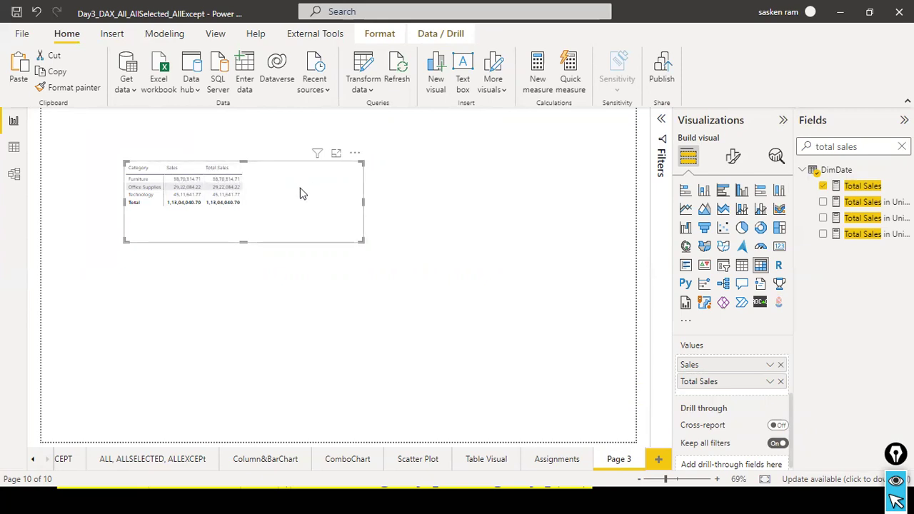
left_click_drag(302, 193, 285, 206)
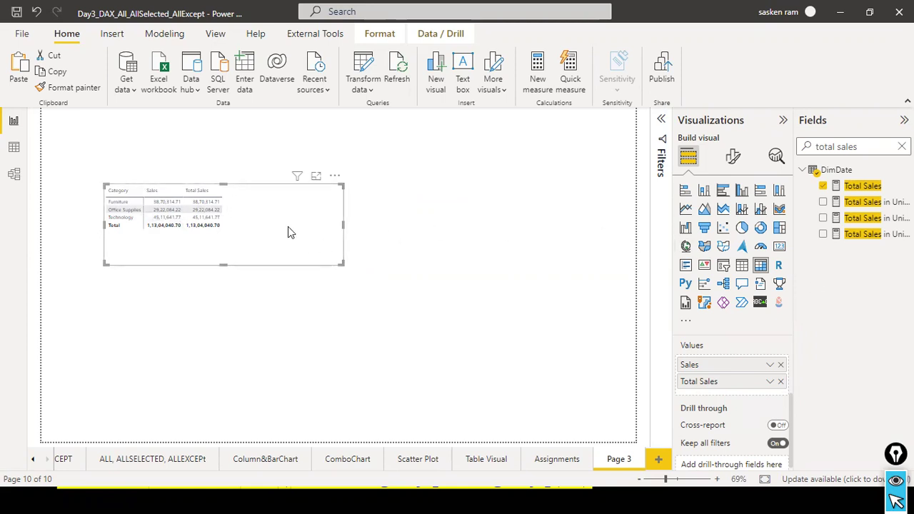
left_click(781, 381)
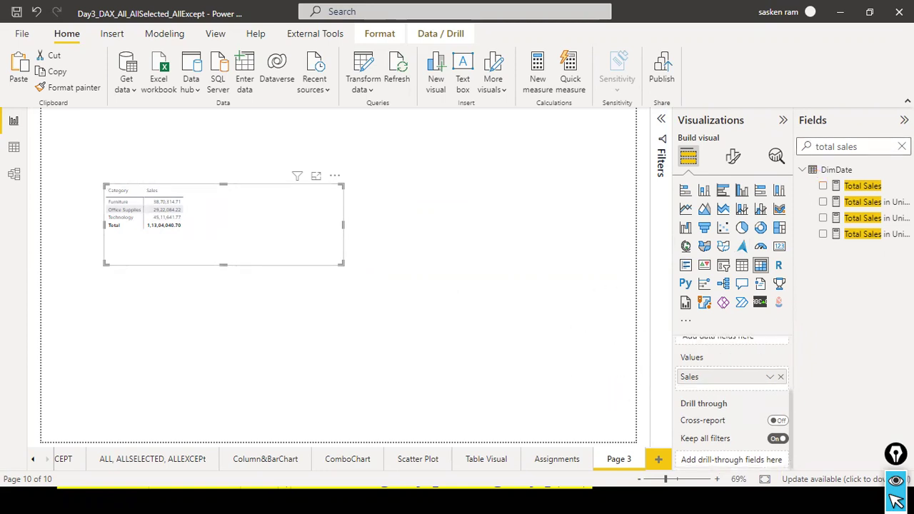
- Search the fields for "ALL", copy the entire formula of the All Orders measure and close it unchanged
left_click(901, 146)
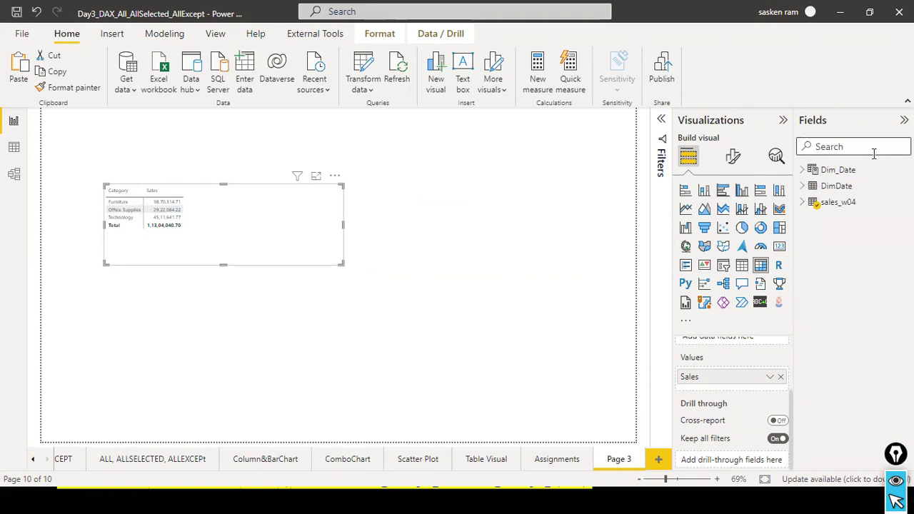
type("ALL")
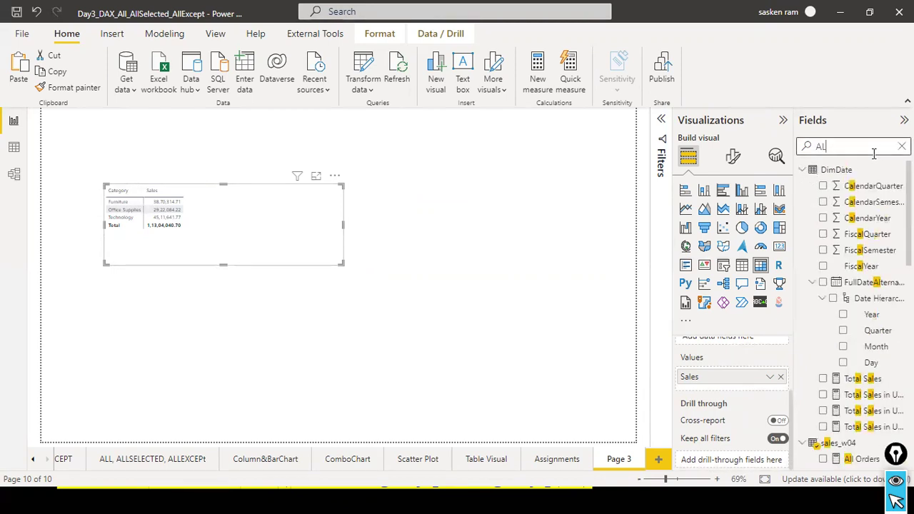
type(" ME")
key("BackSpace")
key("BackSpace")
key("BackSpace")
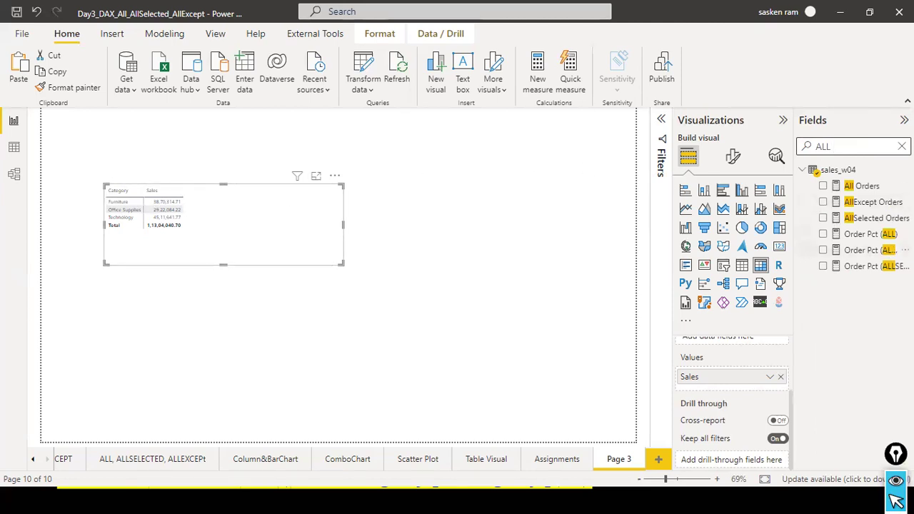
left_click(862, 187)
left_click(255, 177)
key("ctrl+a")
key("ctrl+c")
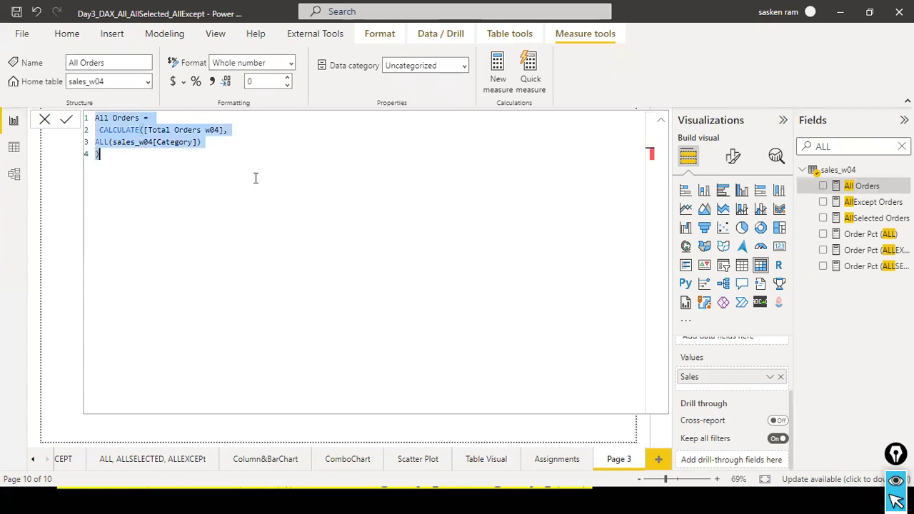
left_click(45, 120)
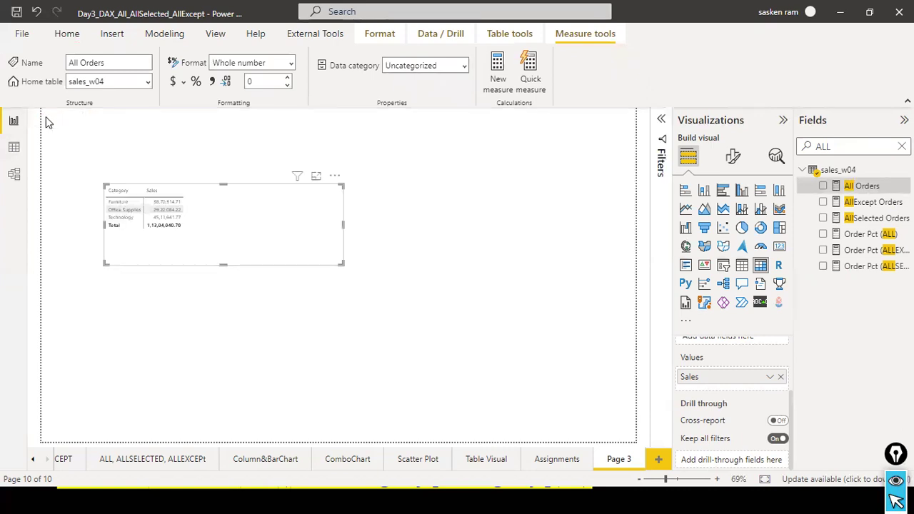
- Create a new measure from the copied All Orders formula, replacing [Total Orders w04] with [Total Sales] in CALCULATE
left_click(153, 36)
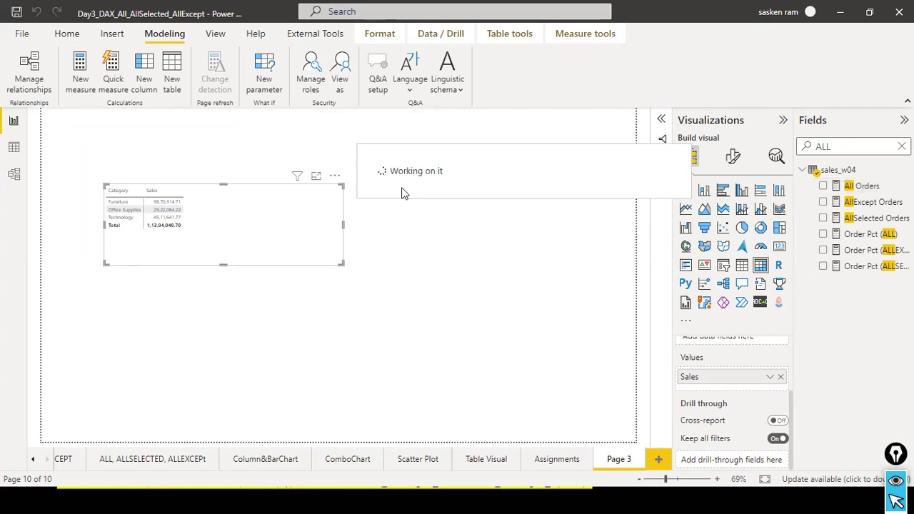
key("ctrl+v")
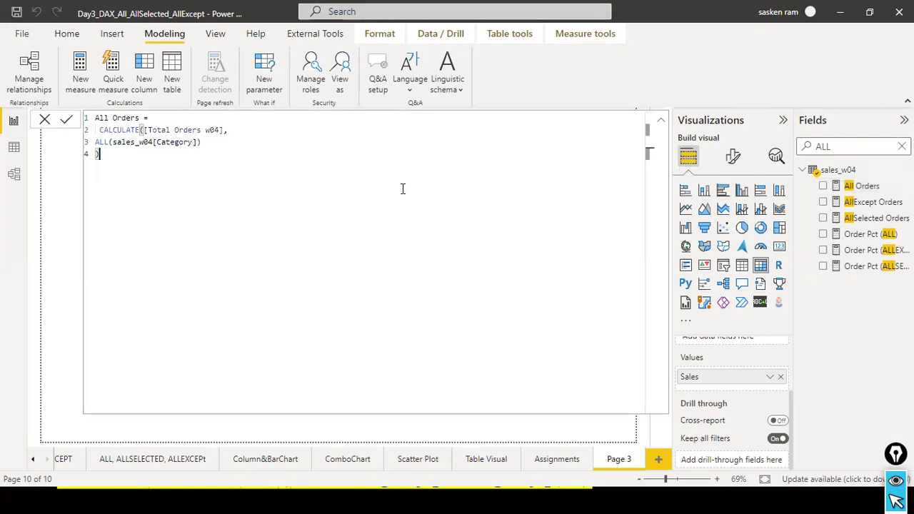
left_click(223, 130)
left_click_drag(224, 130, 148, 130)
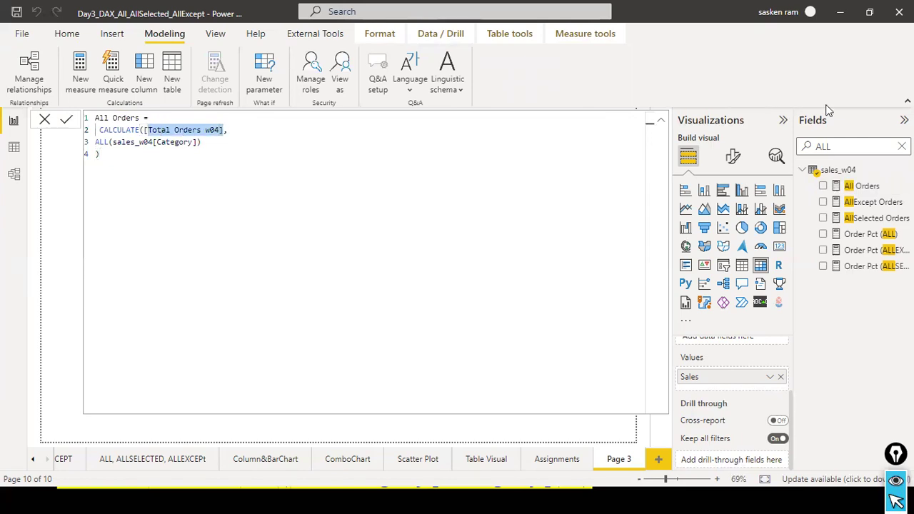
key("Delete")
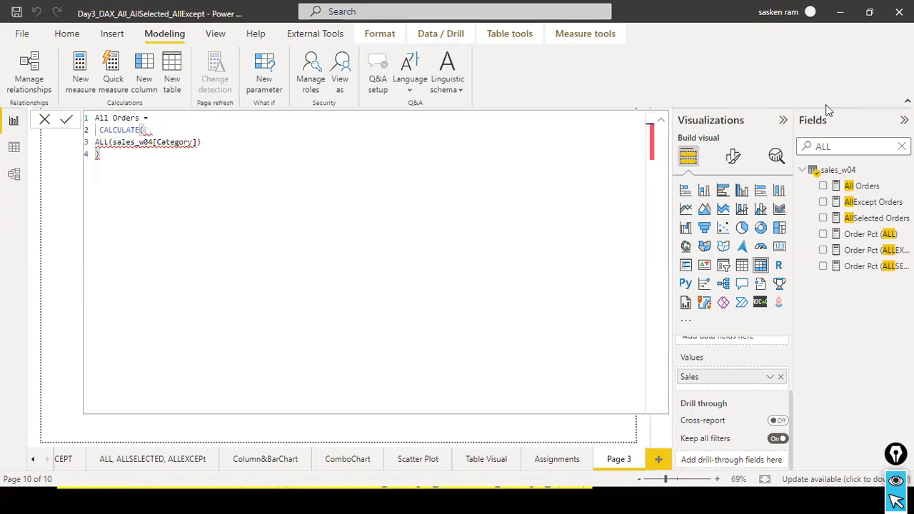
type("TOTA")
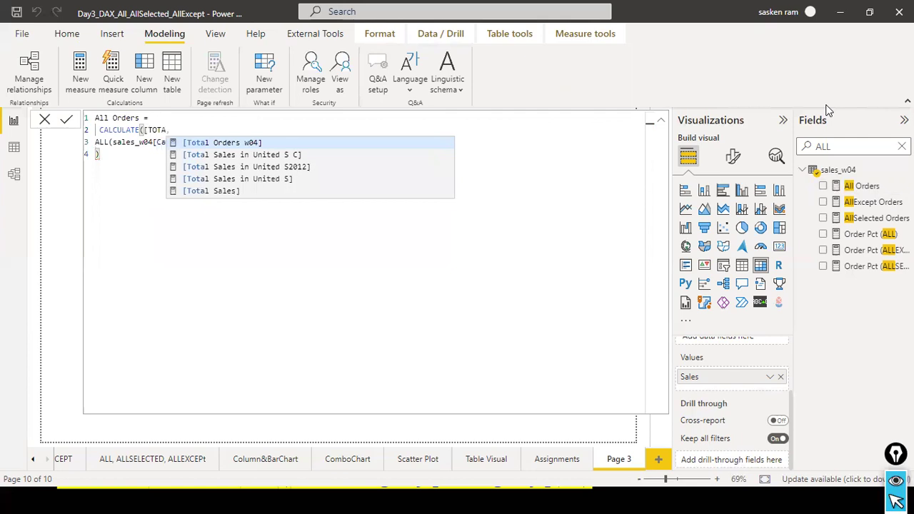
key("Down")
key("Down")
key("Down")
key("Down")
key("Tab")
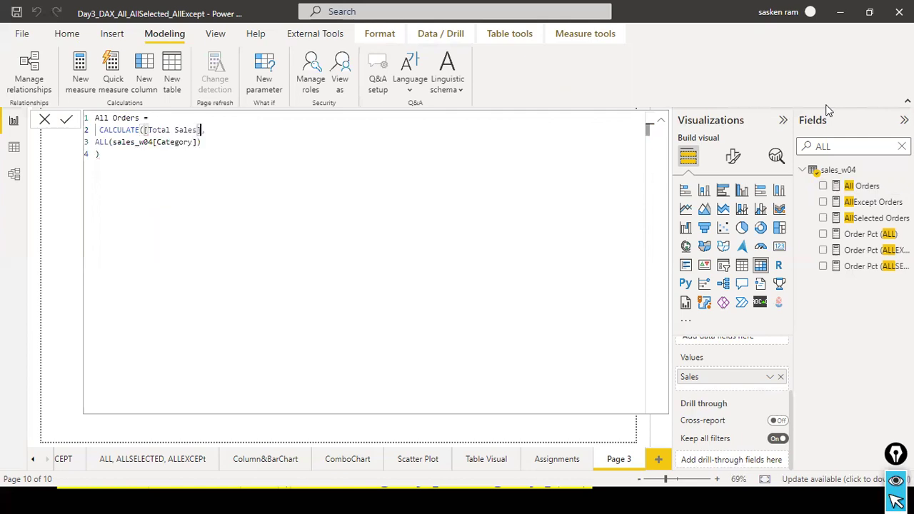
type(")")
left_click_drag(144, 130, 206, 130)
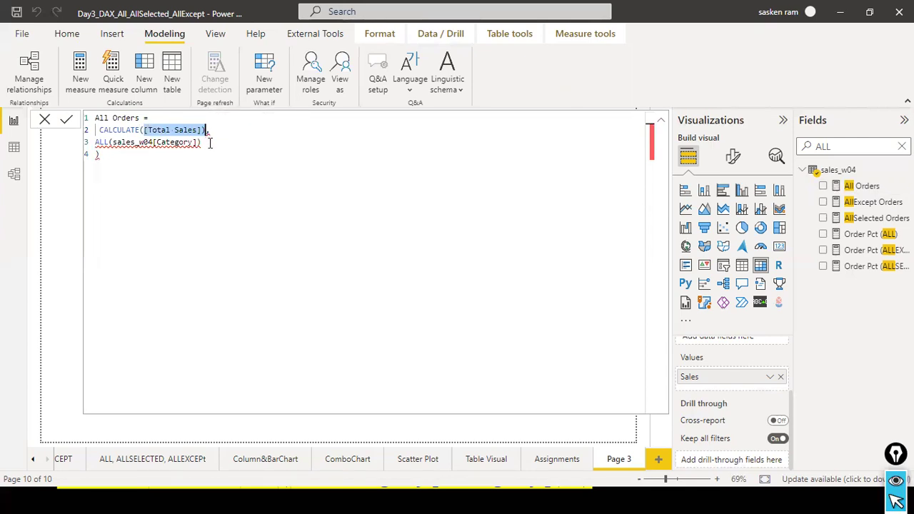
left_click(212, 133)
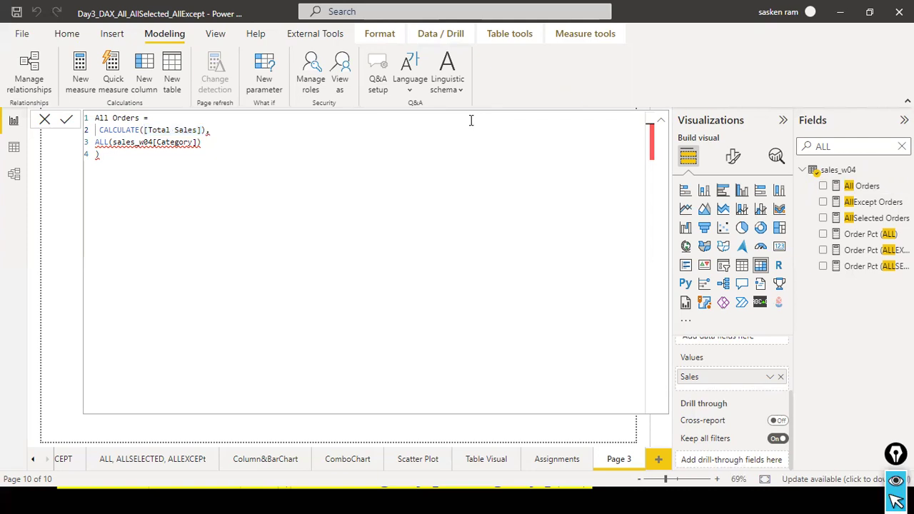
key("Down")
key("ctrl+Left")
key("ctrl+Left")
key("ctrl+Left")
key("Up")
key("ctrl+Right")
key("ctrl+Right")
key("ctrl+Right")
key("ctrl+Right")
key("Left")
key("BackSpace")
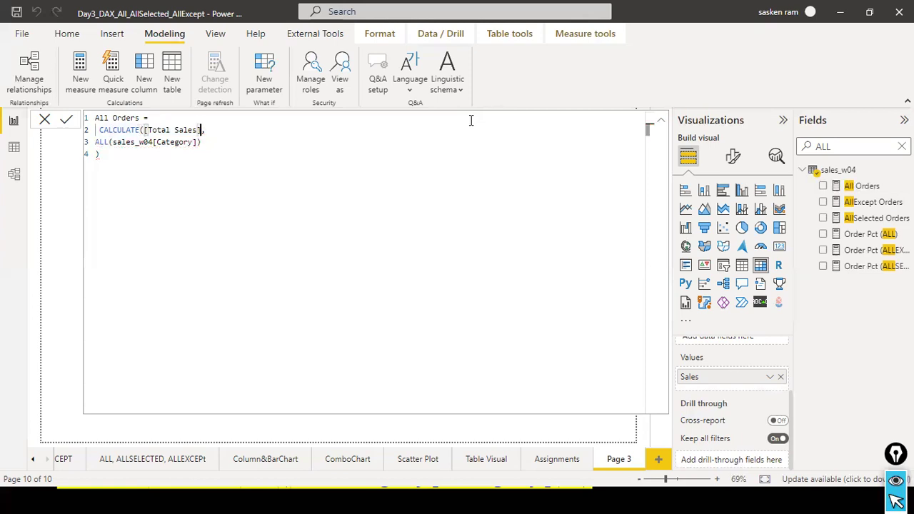
- Indent the ALL(sales_w04[Category]) line of the formula to align with the [Total Sales] argument
key("Down")
key("Down")
key("Up")
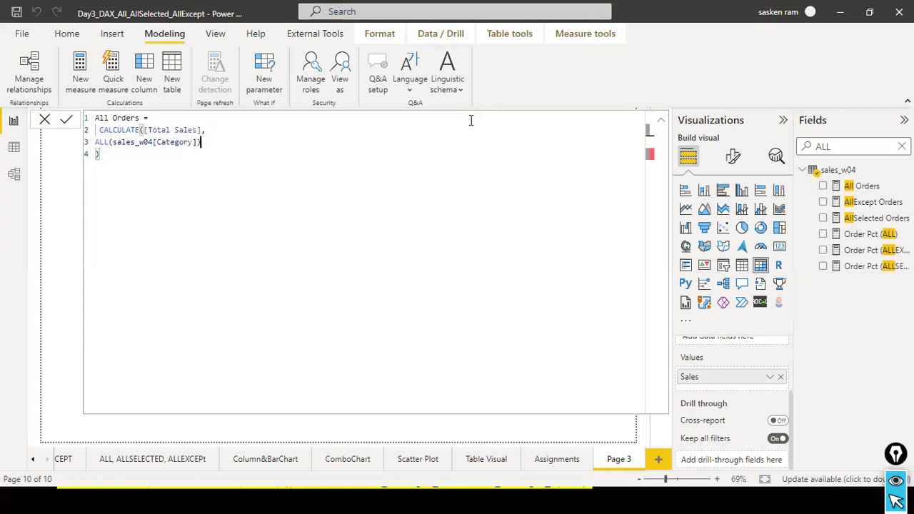
key("Home")
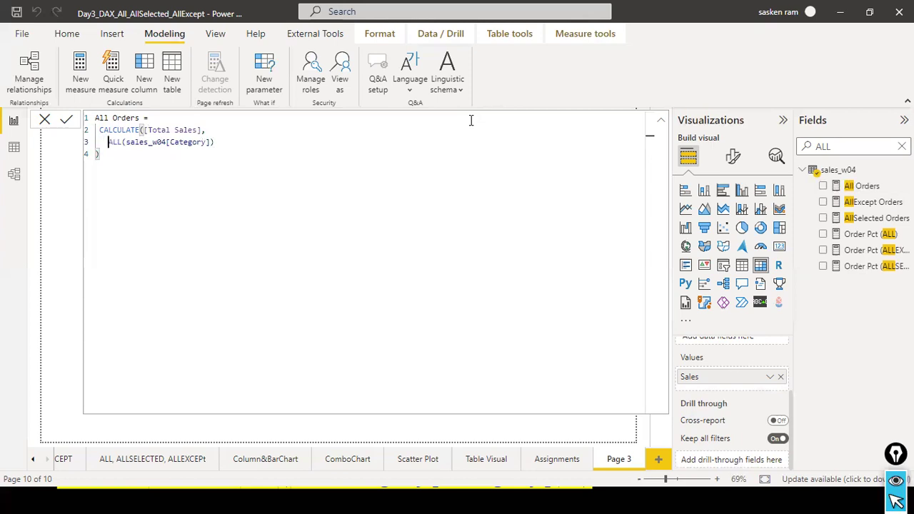
key("Down")
key("Up")
key("Up")
key("Down")
key("Down")
key("Up")
key("Up")
key("shift+Down")
key("shift+Down")
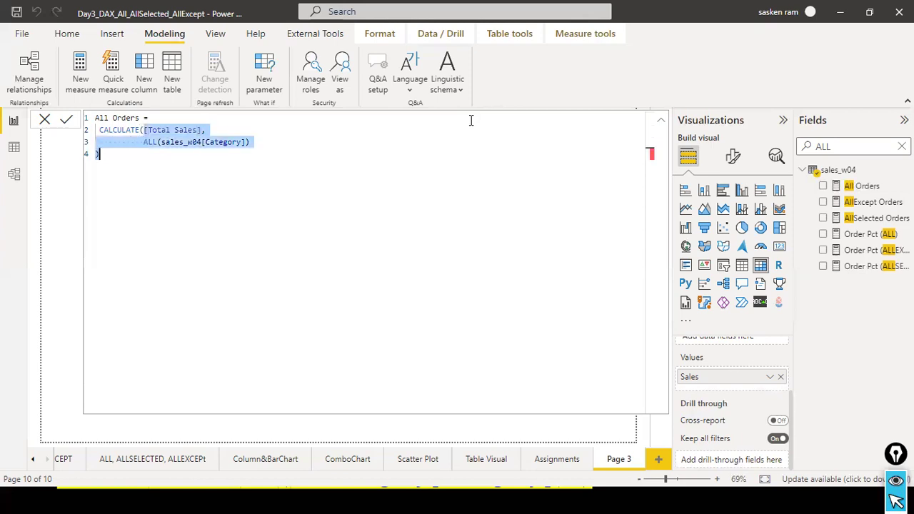
key("Up")
key("Down")
key("Down")
key("Down")
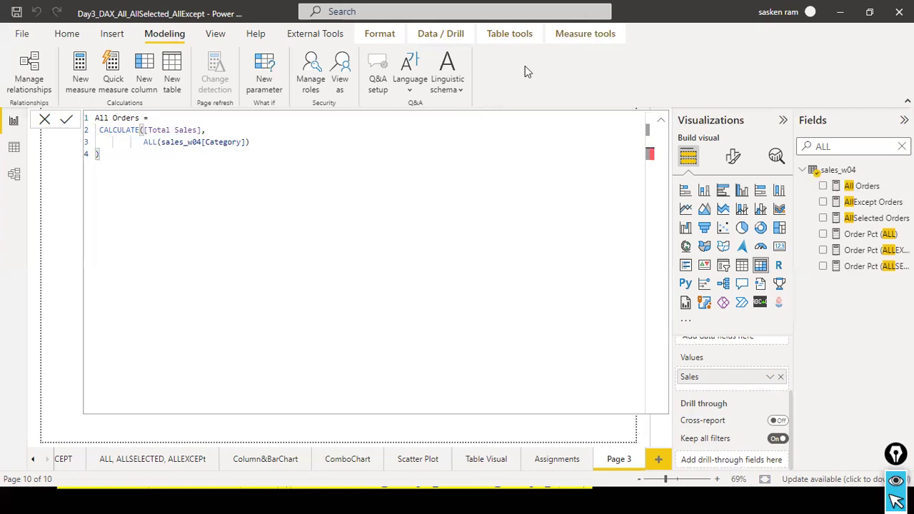
left_click(138, 146)
key("BackSpace")
key("BackSpace")
key("BackSpace")
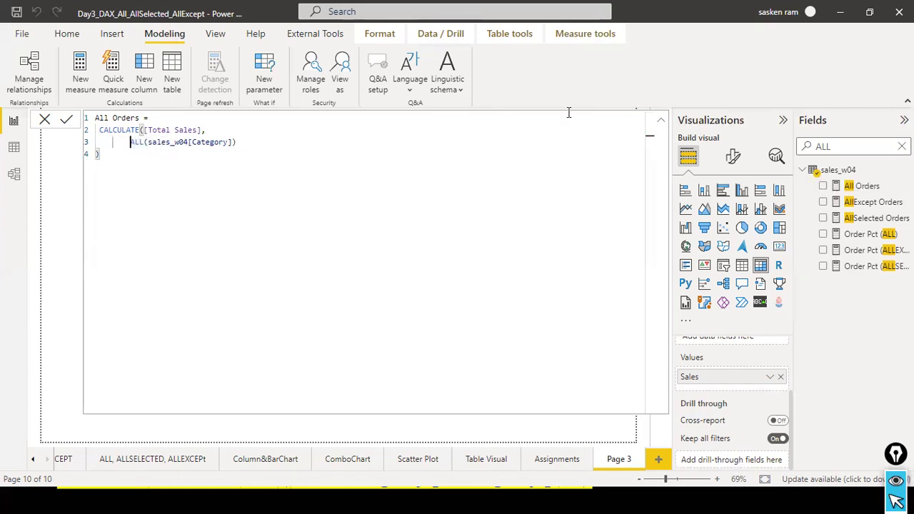
key("Tab")
key("Tab")
key("Tab")
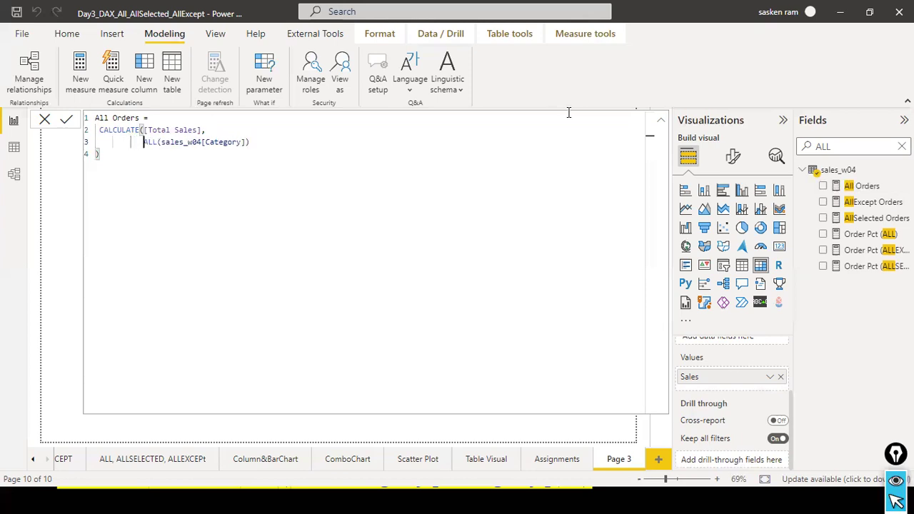
- Change the new measure's name in the formula from All Orders to All Sales
key("Down")
double_click(131, 118)
type("sales")
key("BackSpace")
key("BackSpace")
key("BackSpace")
key("BackSpace")
key("BackSpace")
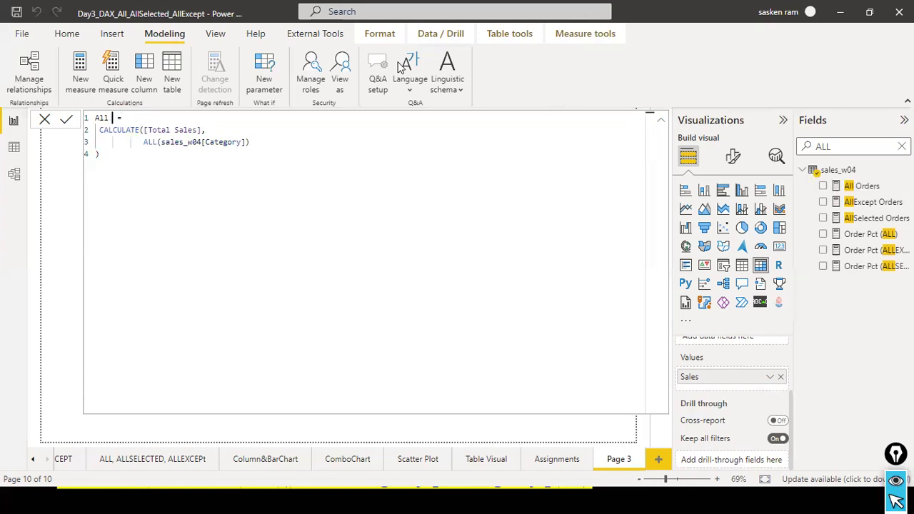
type("Sales")
key("ctrl+End")
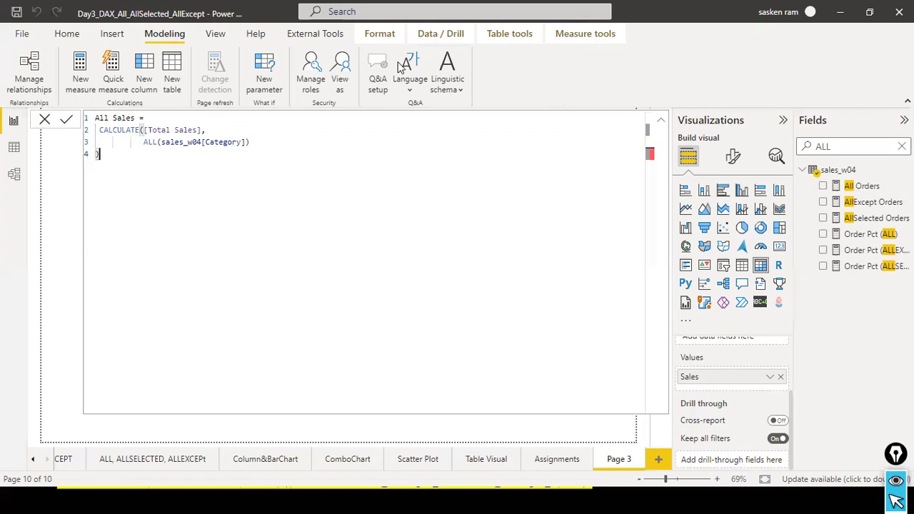
- Review the ALL(sales_w04[Category]) argument, commit the All Sales measure and close the formula editor
left_click_drag(204, 142, 243, 141)
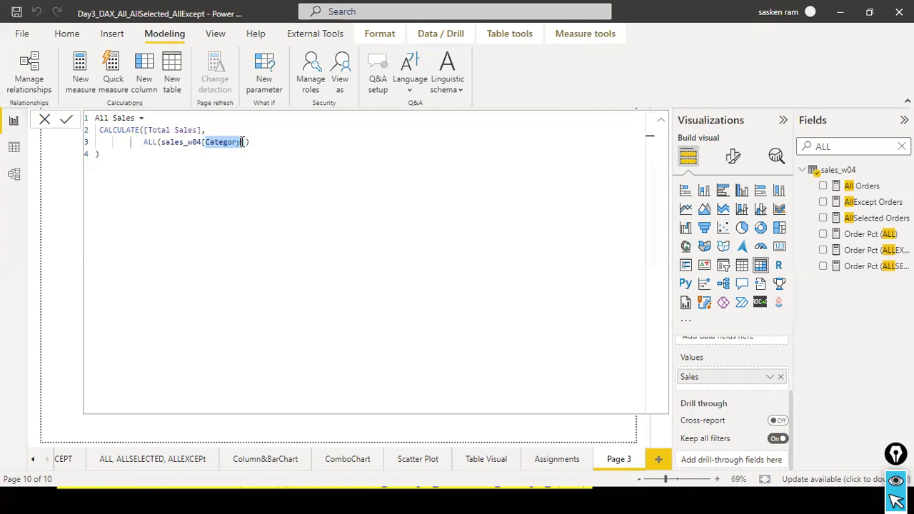
left_click(96, 118)
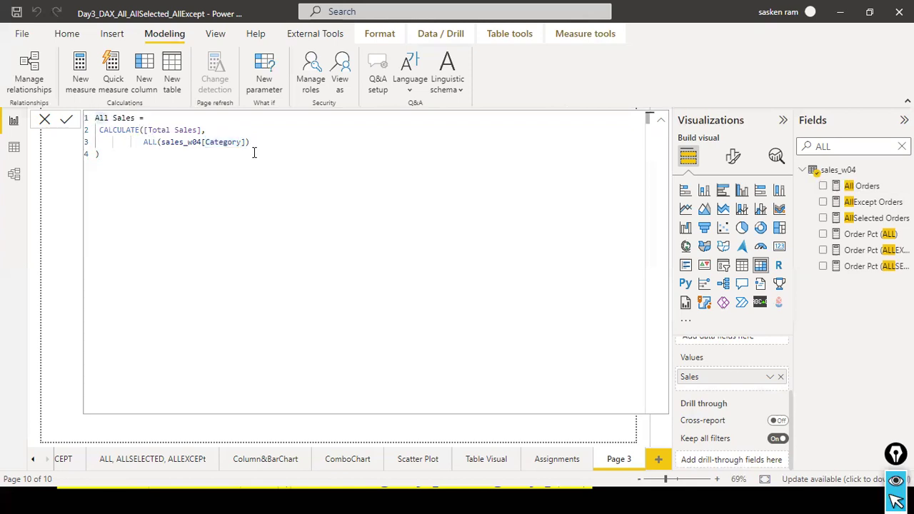
left_click_drag(132, 139, 156, 146)
key("Return")
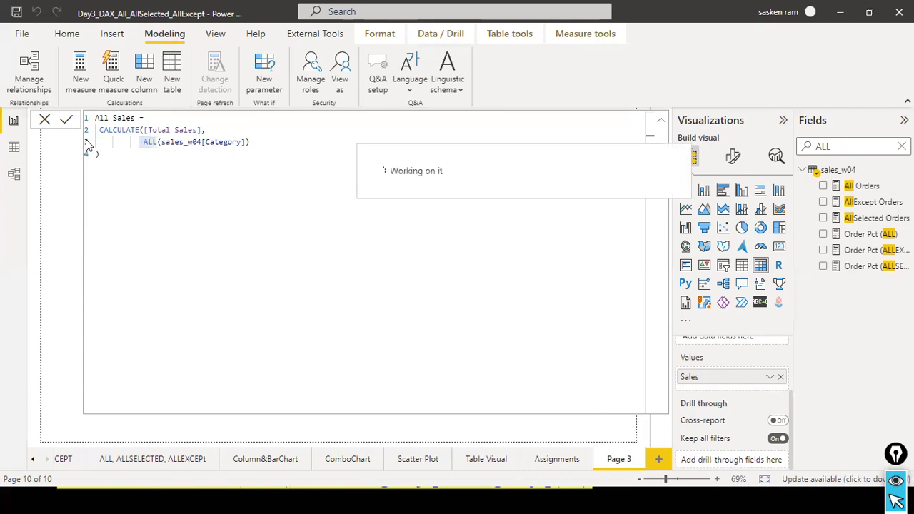
left_click(49, 124)
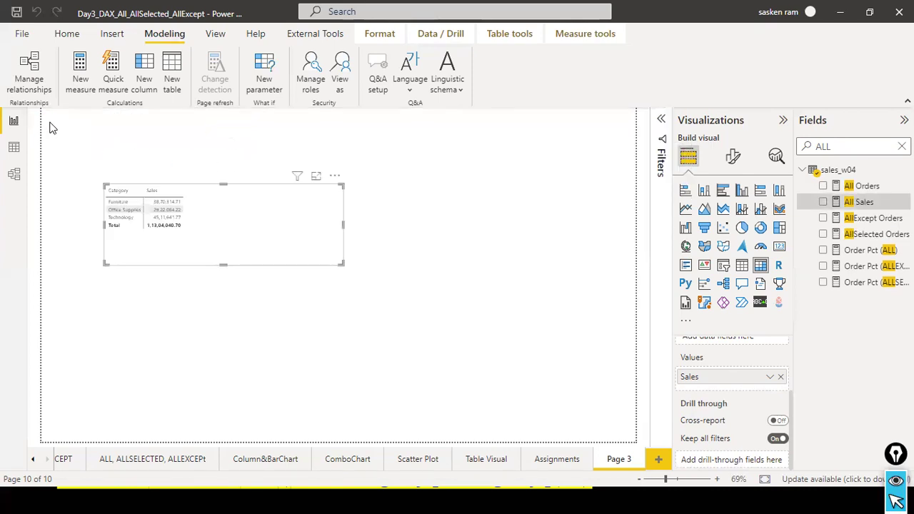
- Add the All Sales measure to the Category matrix and move the matrix slightly down the page
left_click(440, 212)
left_click_drag(863, 203, 231, 202)
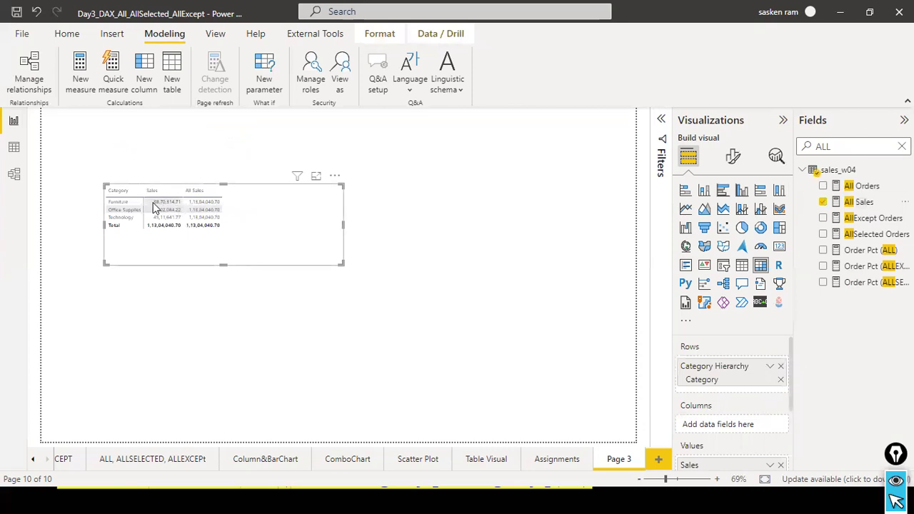
mouse_move(160, 205)
left_click_drag(247, 207, 246, 219)
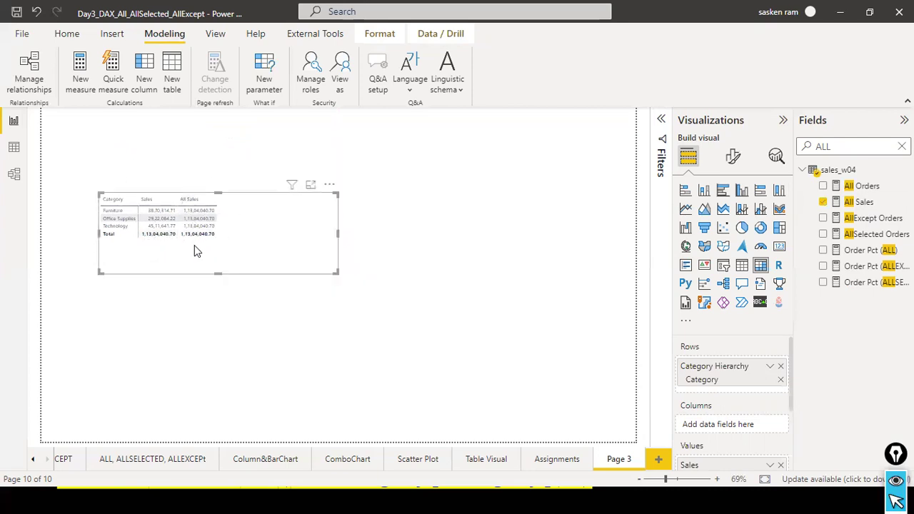
left_click(265, 259)
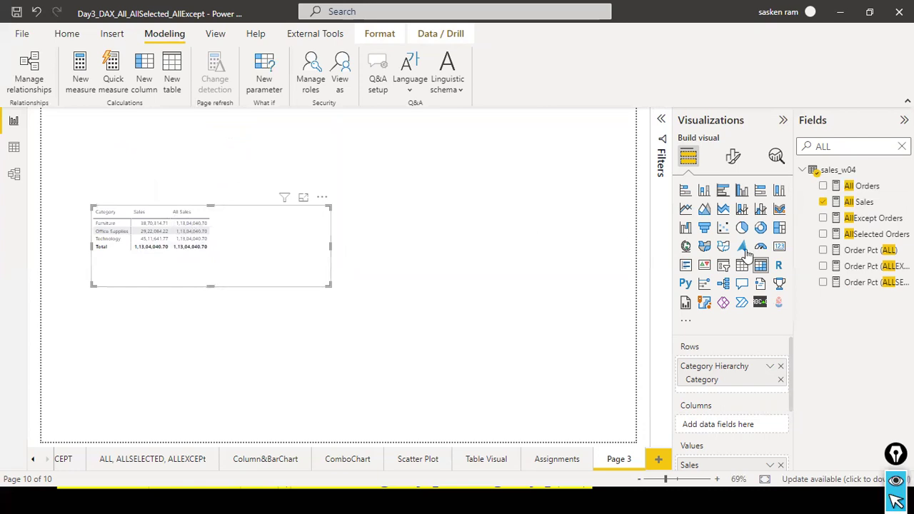
- Search the fields for "% of sales" and "%Sales", and clear the search
left_click_drag(859, 151, 793, 148)
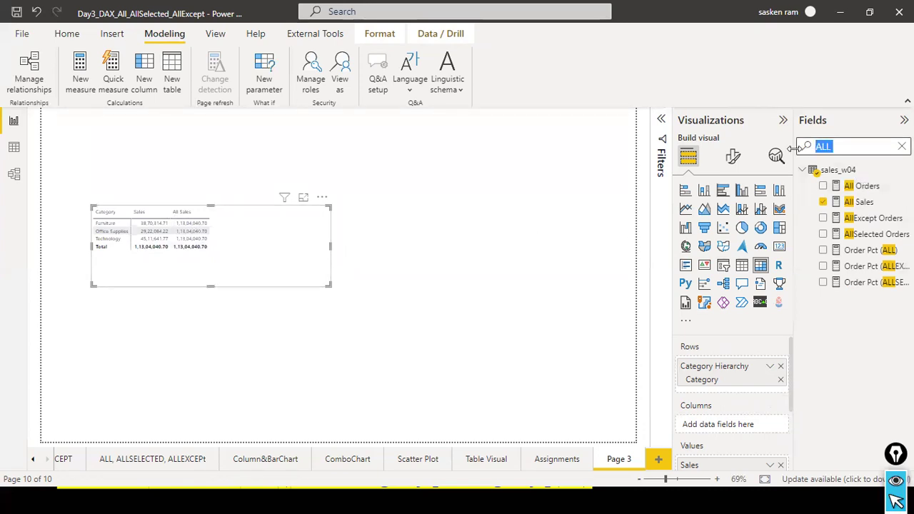
type("% of sales")
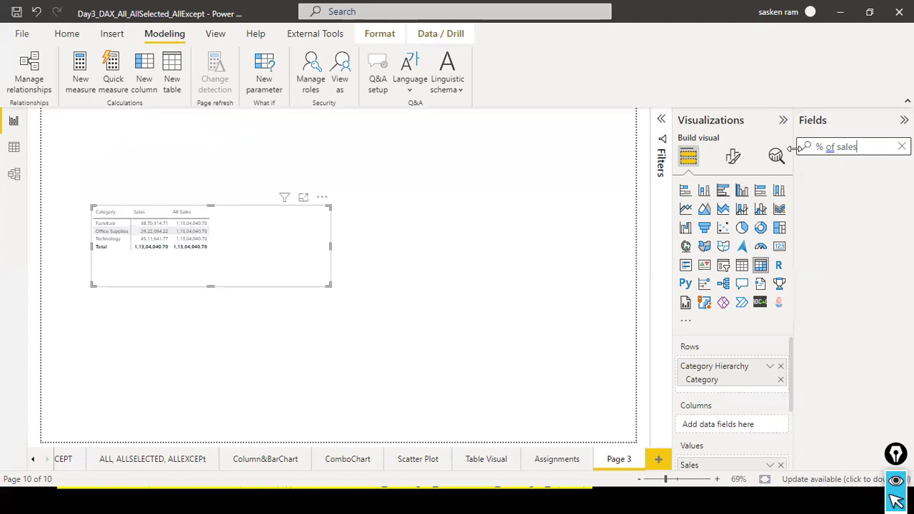
key("BackSpace")
key("BackSpace")
key("BackSpace")
key("BackSpace")
key("BackSpace")
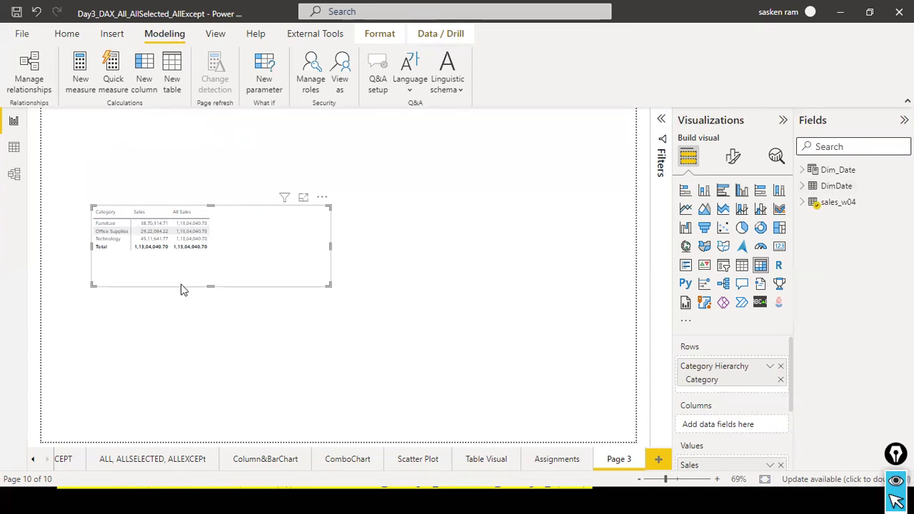
left_click(428, 285)
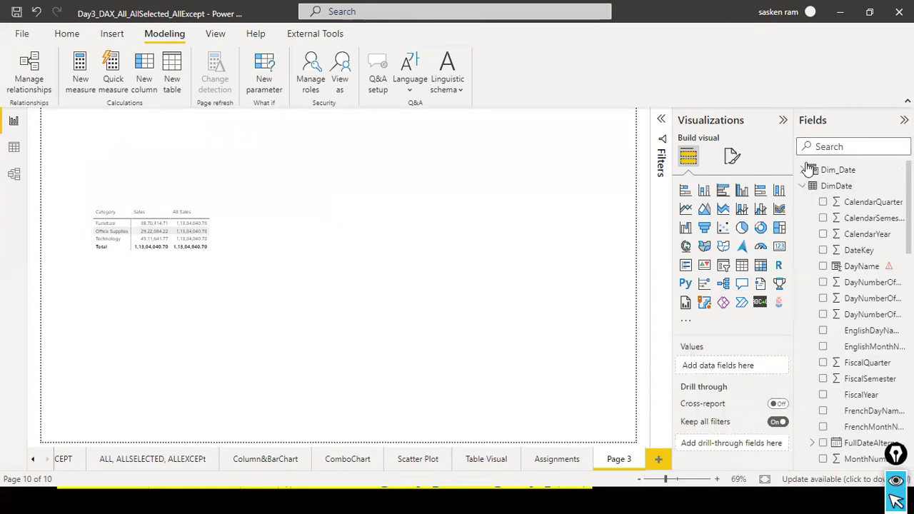
left_click(824, 145)
type("%Sales")
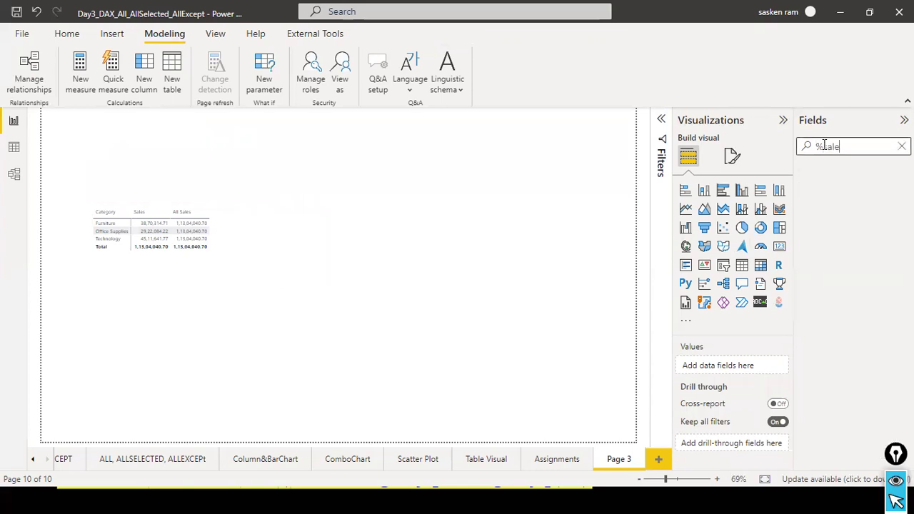
key("BackSpace")
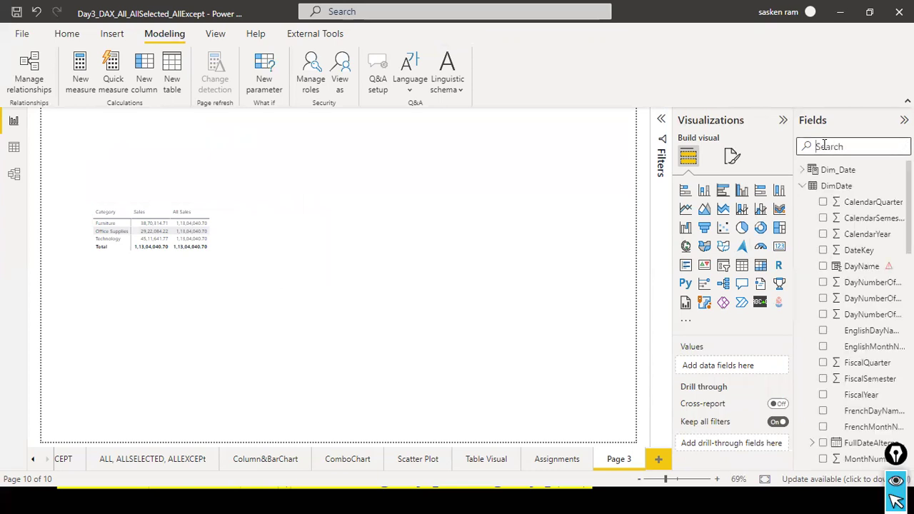
- Switch to the Ex_Demo_ALL_FILTERS report, search its fields for "%" and view the % of Sales ALLEXCEPT and % of Sales ALL formulas
key("alt+Tab")
key("alt+Tab")
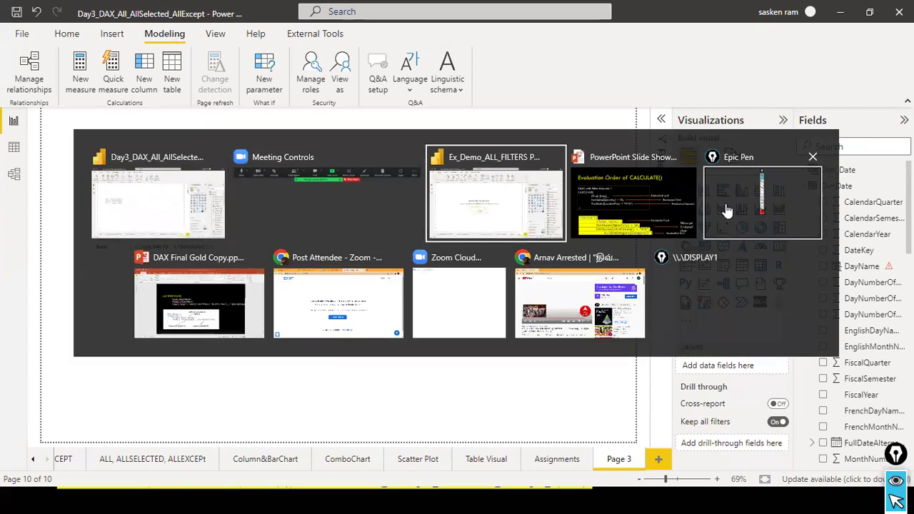
type("%sales")
double_click(838, 151)
type("sa")
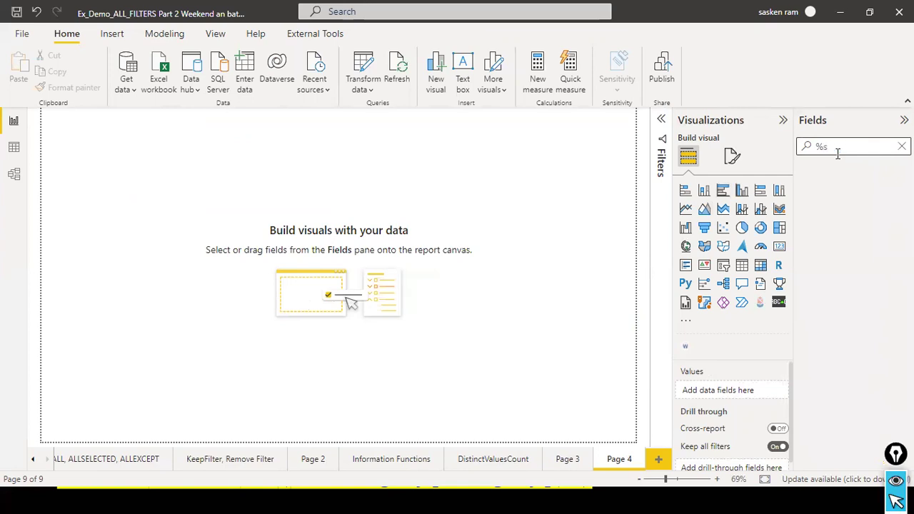
key("BackSpace")
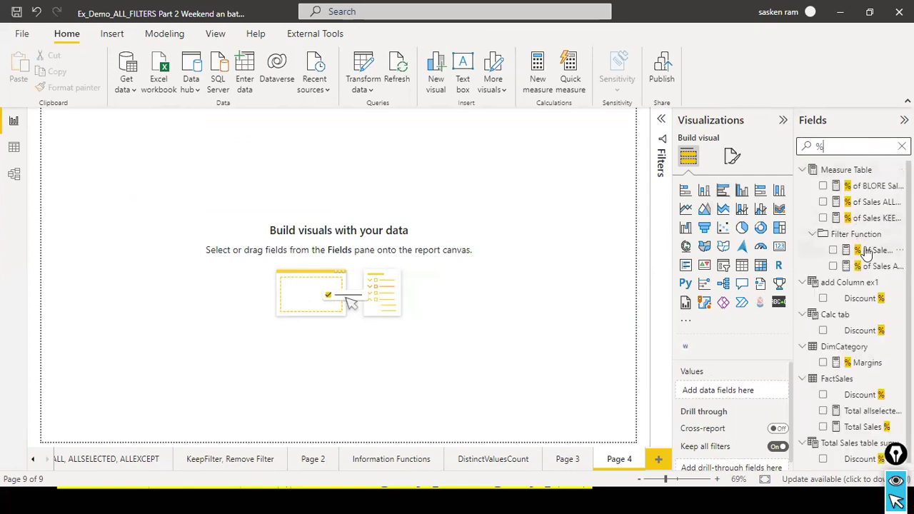
left_click(875, 202)
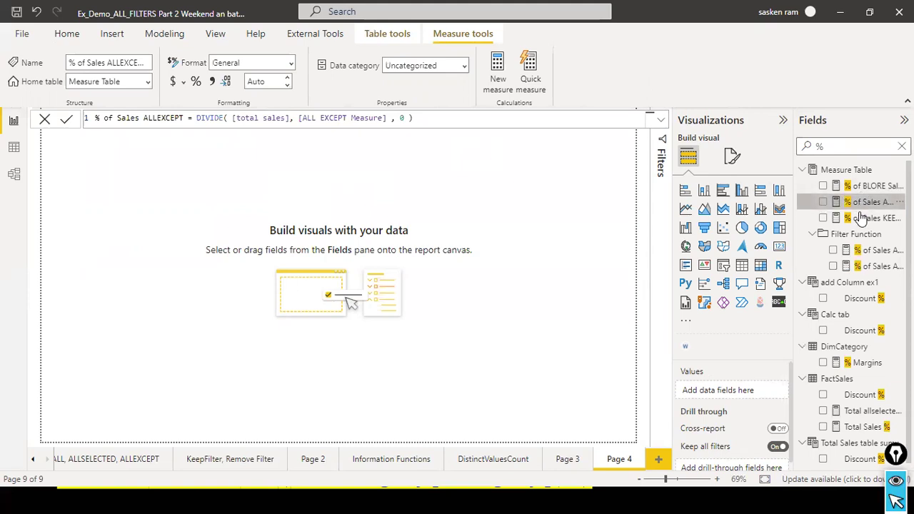
left_click(875, 251)
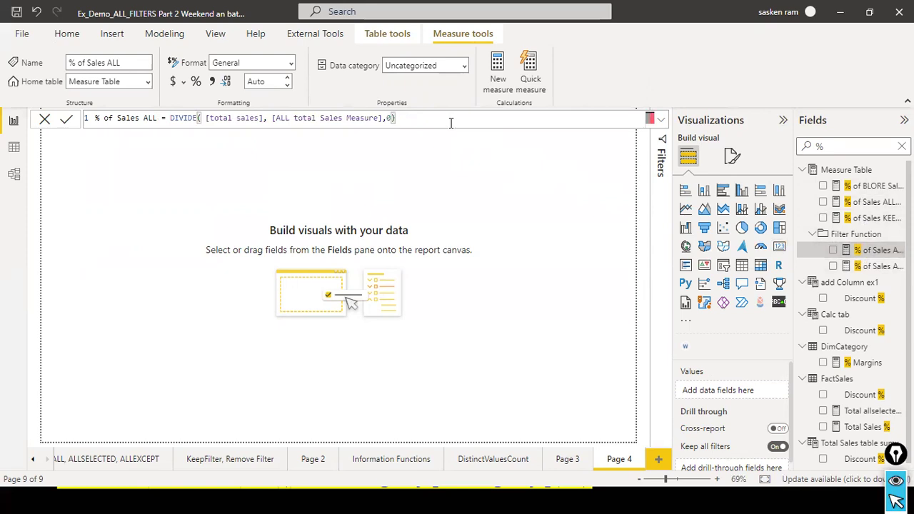
- Copy the whole % of Sales ALL formula into a new measure in the Day3_DAX_All_AllSelected_AllExcept report
key("ctrl+a")
key("ctrl+c")
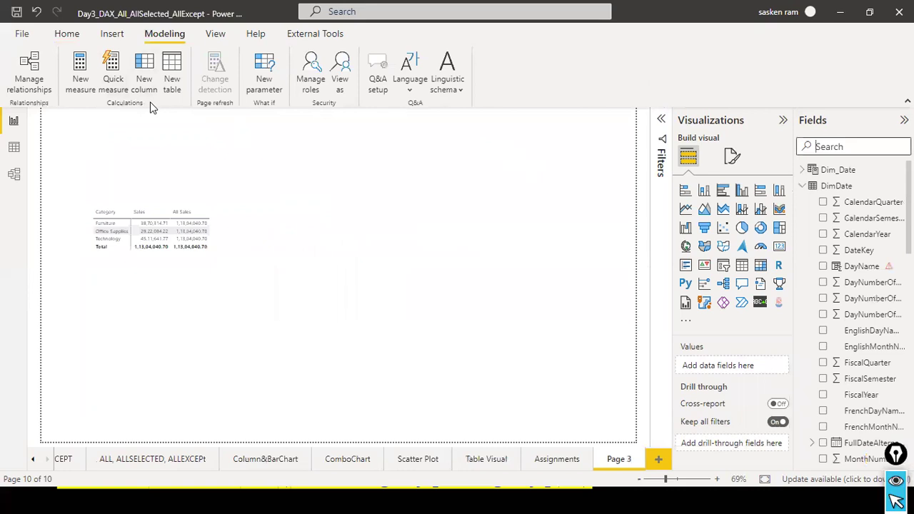
left_click(83, 84)
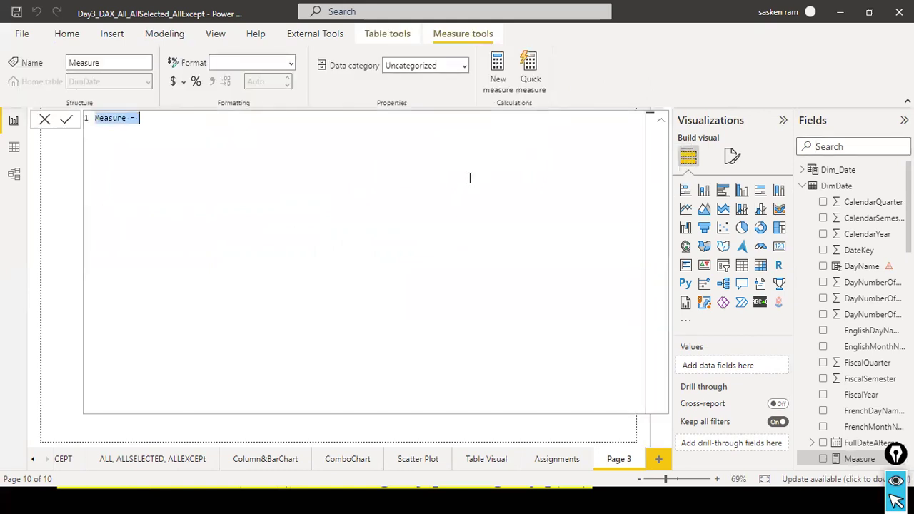
key("ctrl+v")
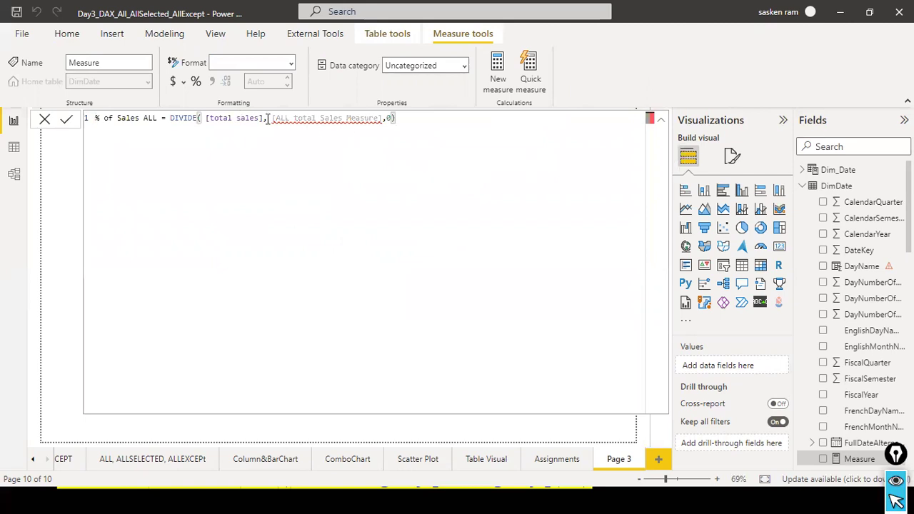
- Replace the [ALL total Sales Measure] argument in the DIVIDE formula with the [All Sales] measure
left_click_drag(270, 119, 385, 130)
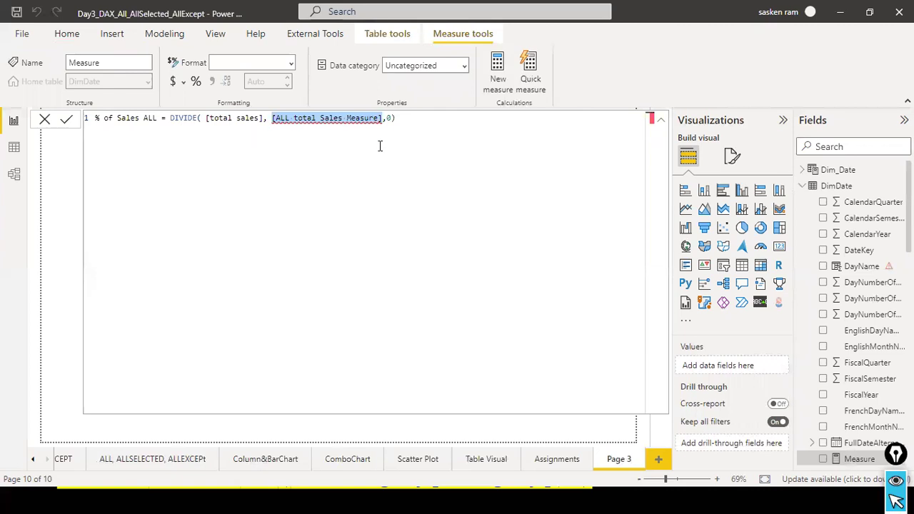
key("Delete")
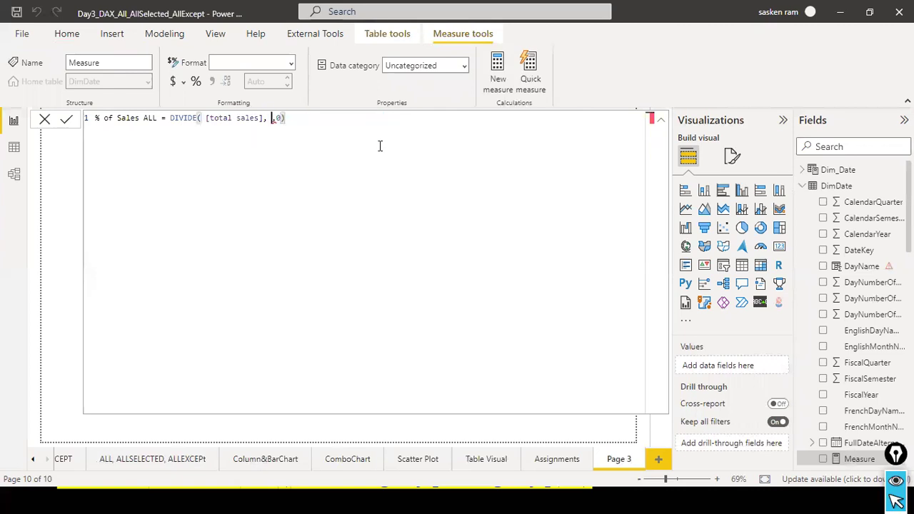
type("all")
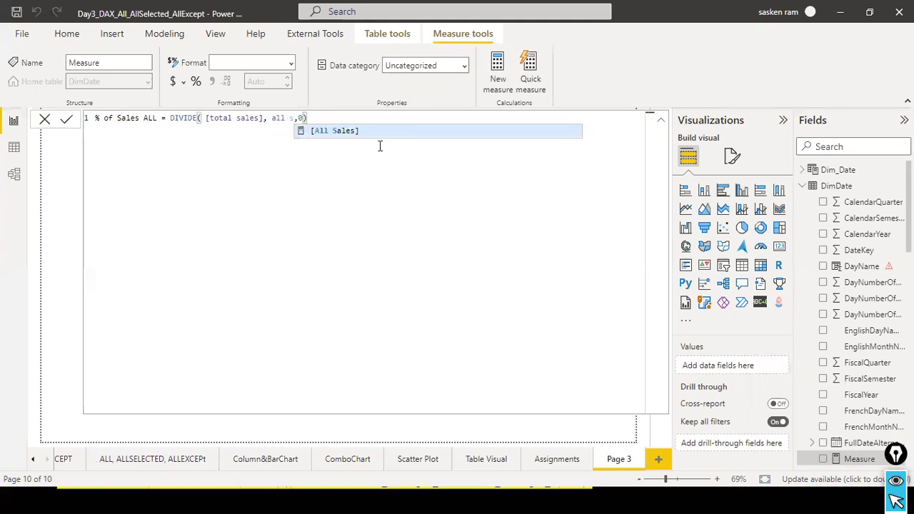
type(" s")
key("Tab")
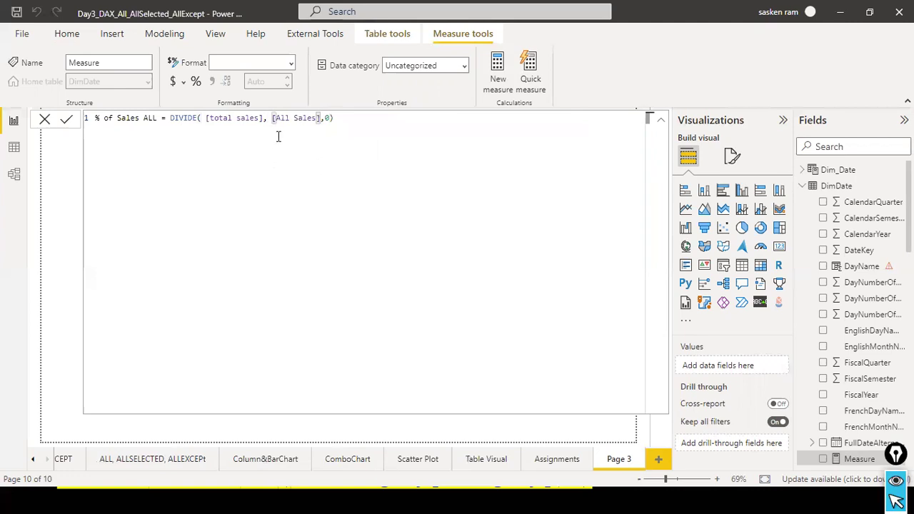
- Review the [total sales] and [All Sales] arguments of the DIVIDE formula and commit the % of Sales ALL measure
left_click(232, 119)
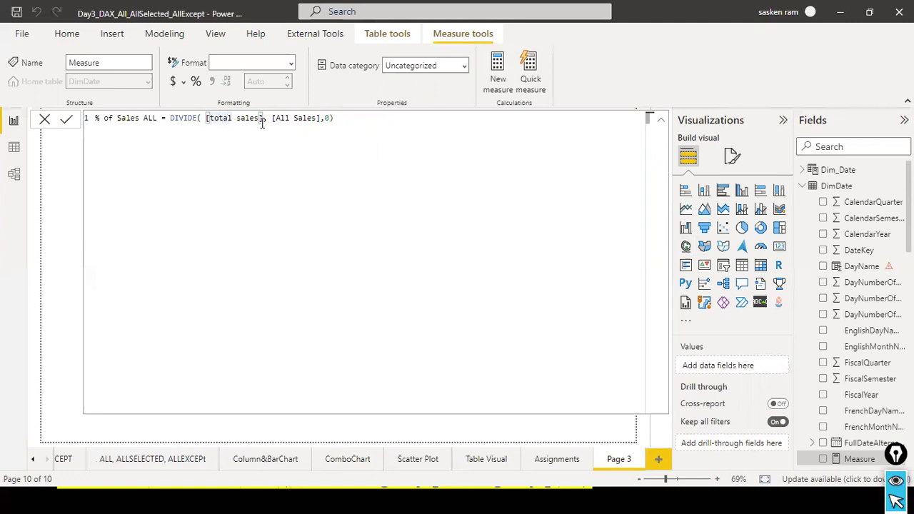
left_click(309, 117)
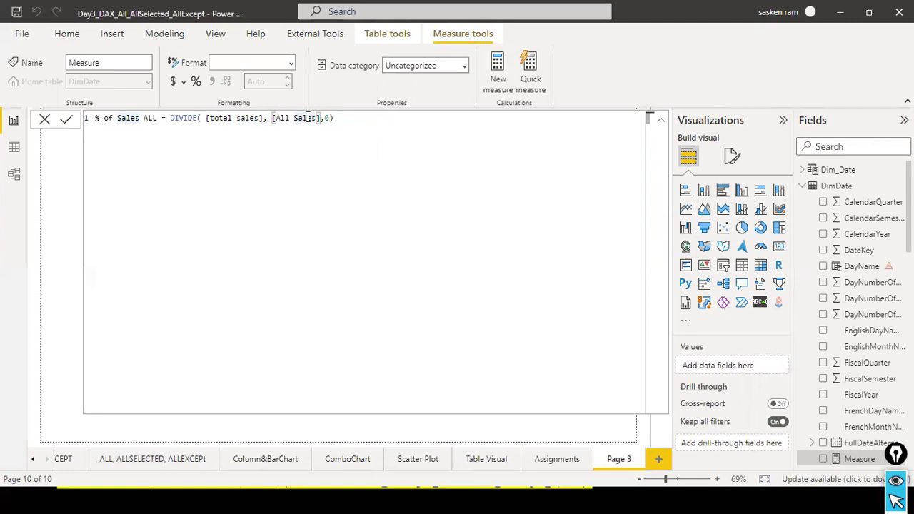
left_click(177, 118)
left_click(236, 118)
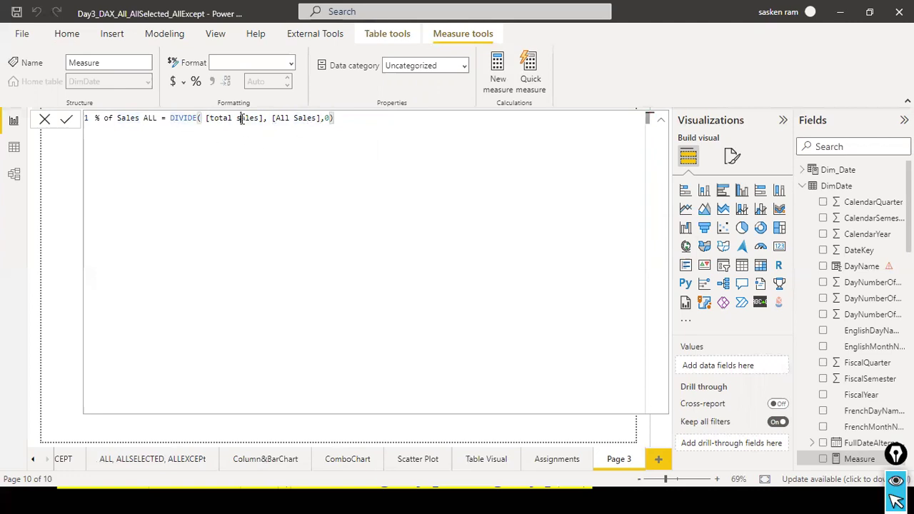
left_click(275, 118)
left_click_drag(273, 119, 318, 121)
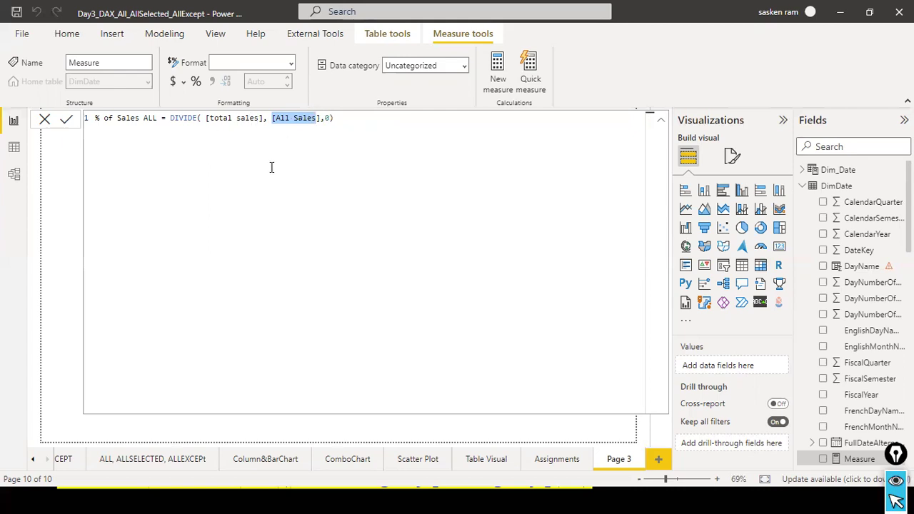
left_click(292, 117)
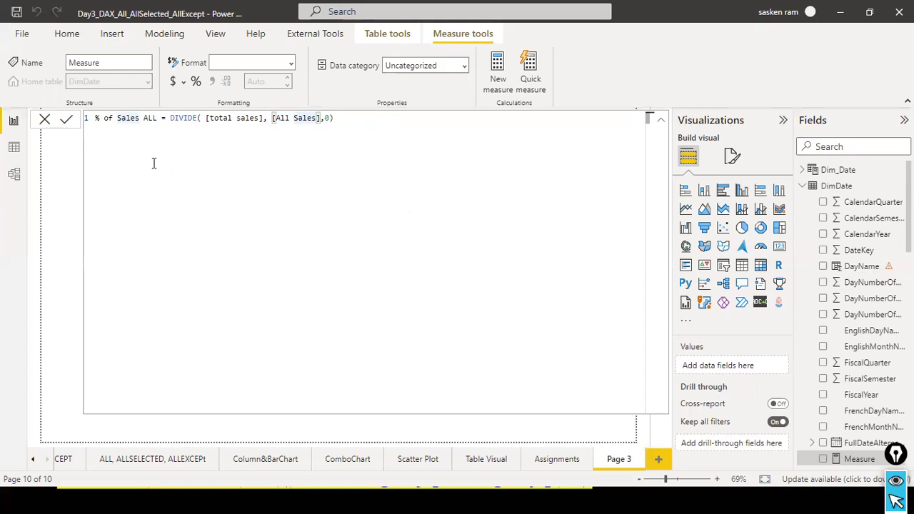
left_click(66, 120)
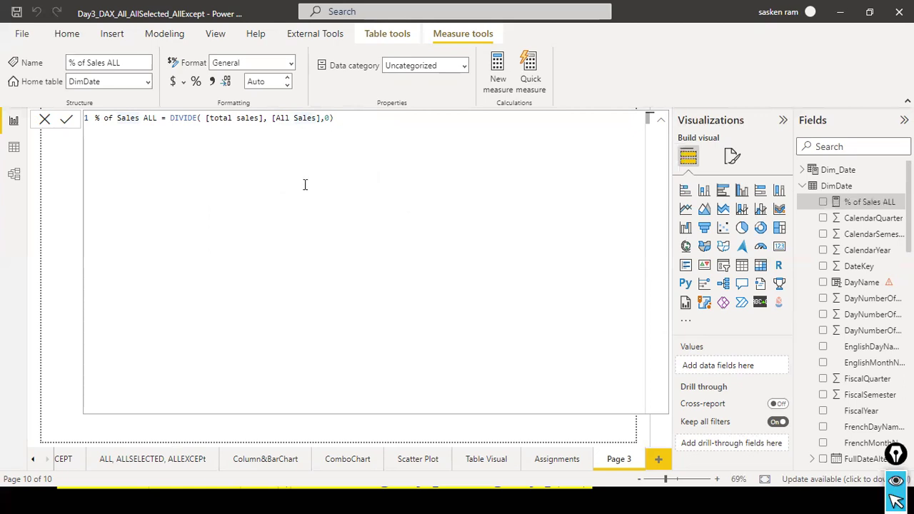
- Copy the % of Sales ALL formula into a new text box on Page 3 and close the formula editor
key("ctrl+a")
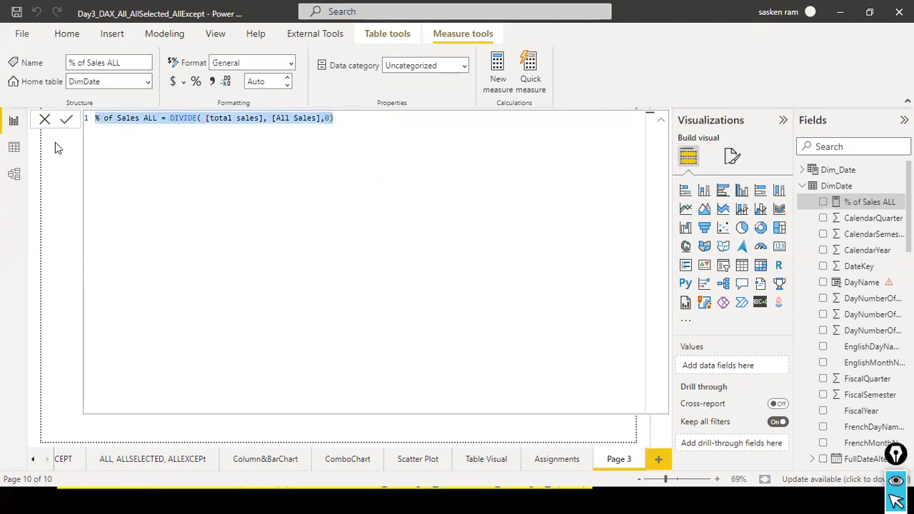
left_click(44, 122)
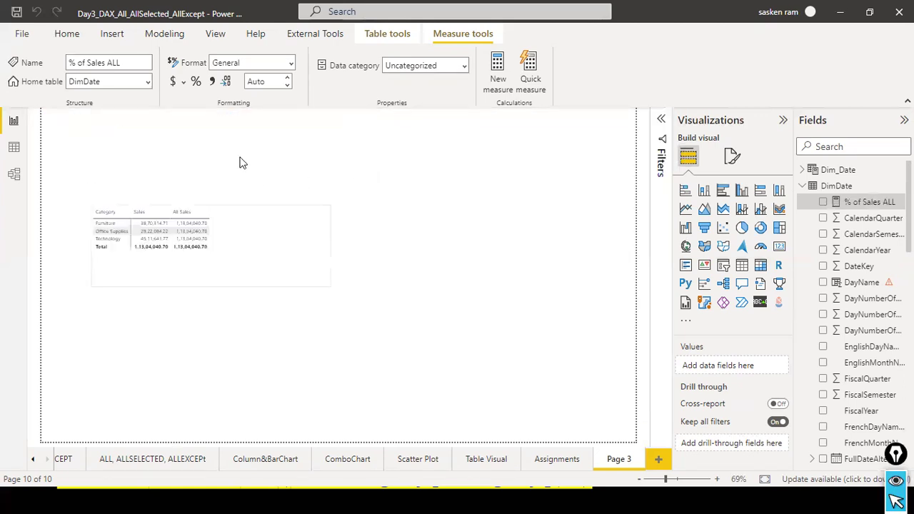
left_click(114, 34)
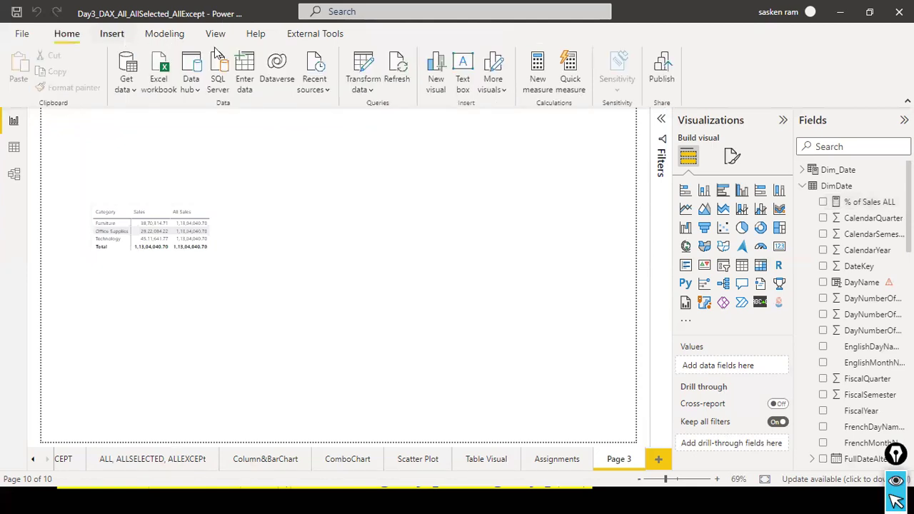
left_click(437, 71)
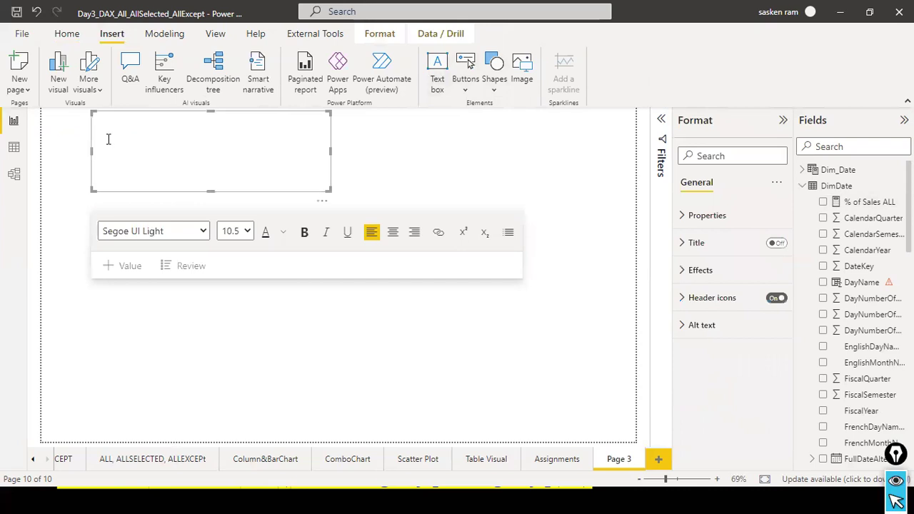
type("% of Sales ALL = DIVIDE([total sales], [All Sales],0)")
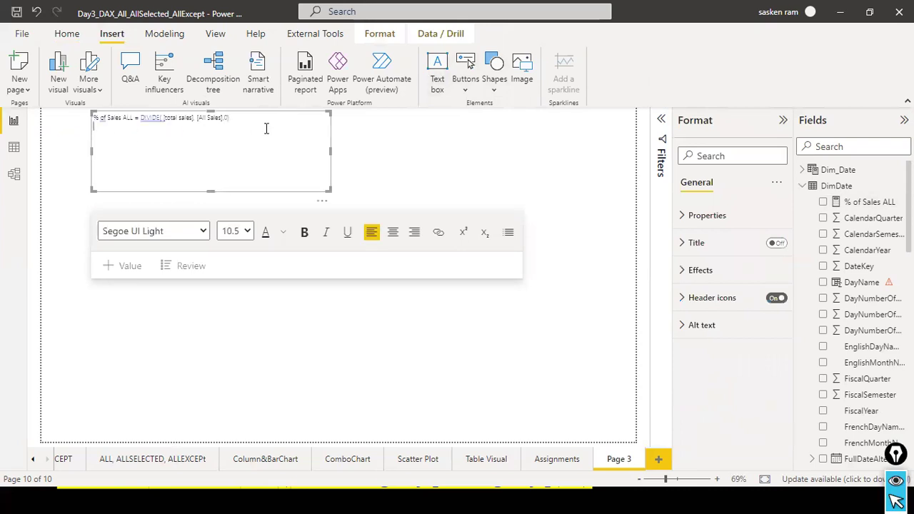
- Format the % of Sales ALL formula text in the text box as bold, size 14
key("ctrl+a")
left_click(304, 232)
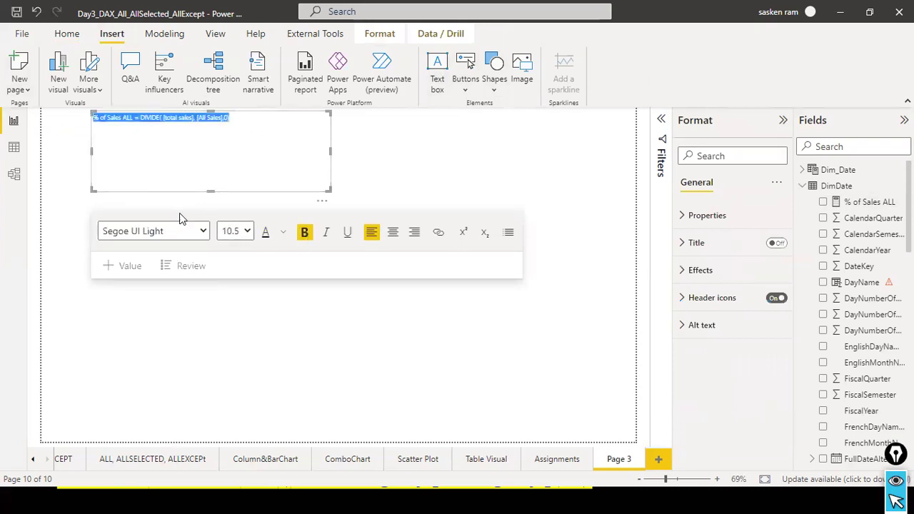
left_click(247, 231)
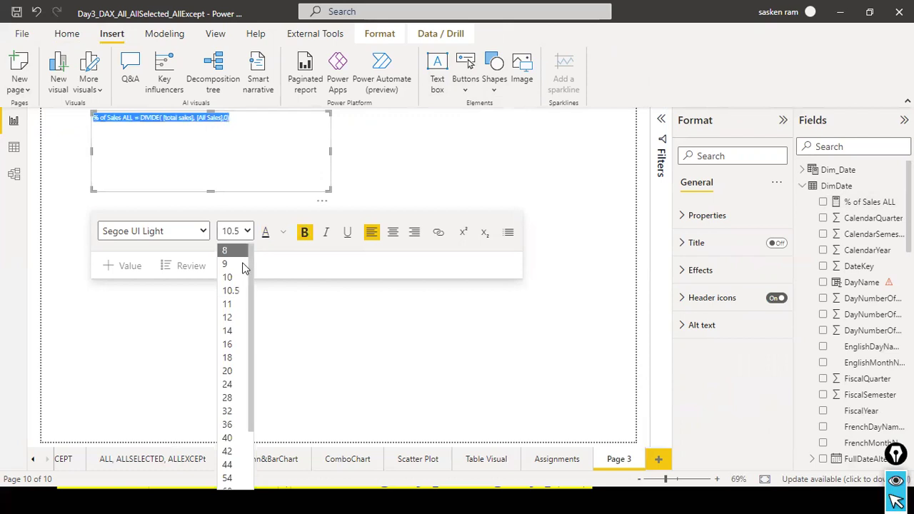
left_click(234, 331)
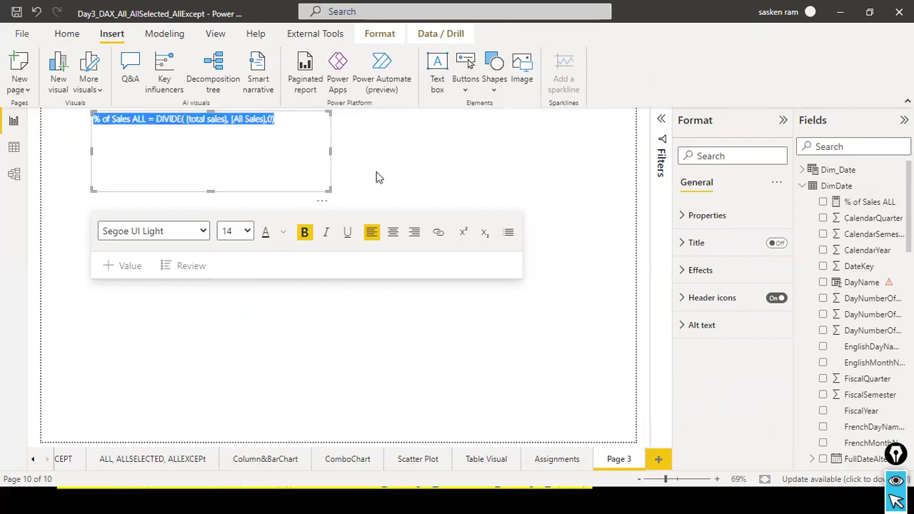
- Move the Category matrix further down the page and insert a blank line above the formula in the text box
left_click(224, 310)
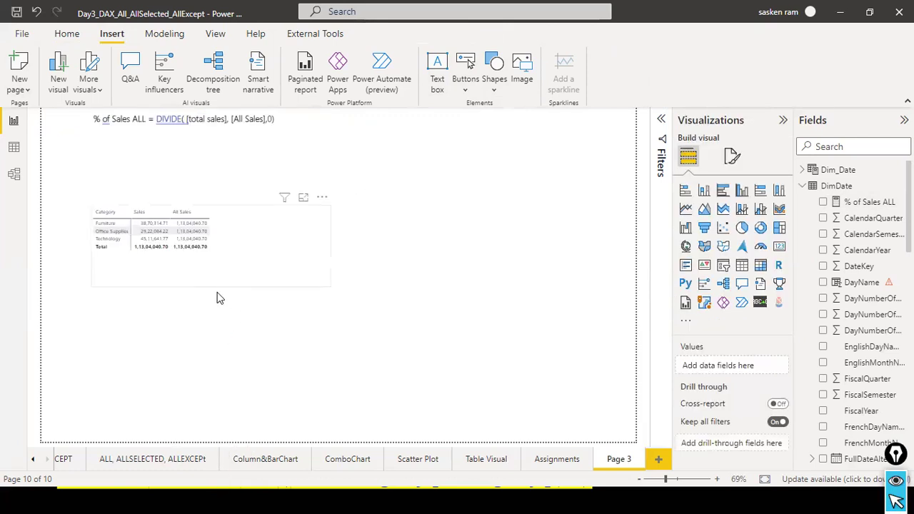
left_click(299, 167)
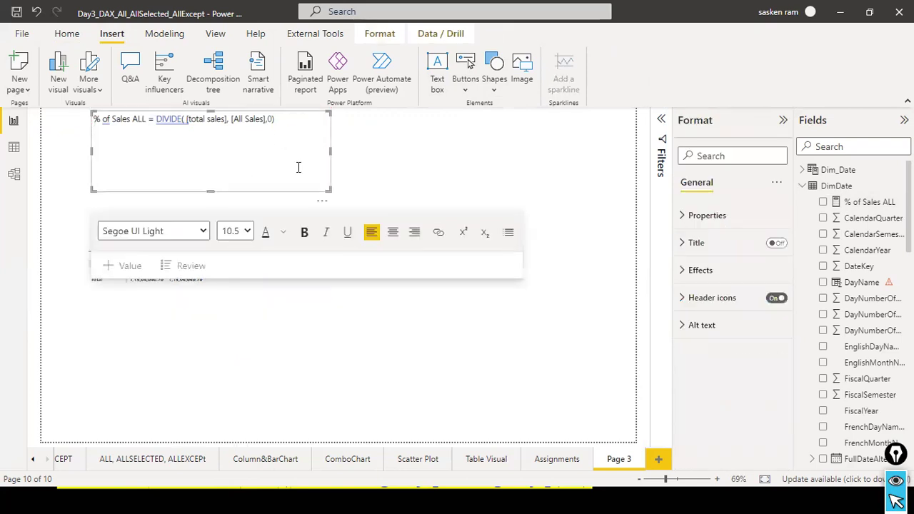
left_click(201, 308)
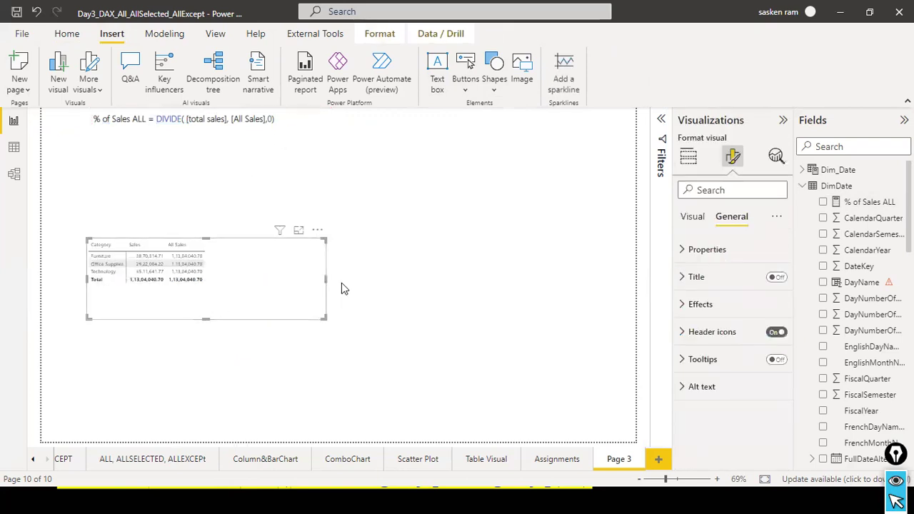
left_click(289, 128)
key("Return")
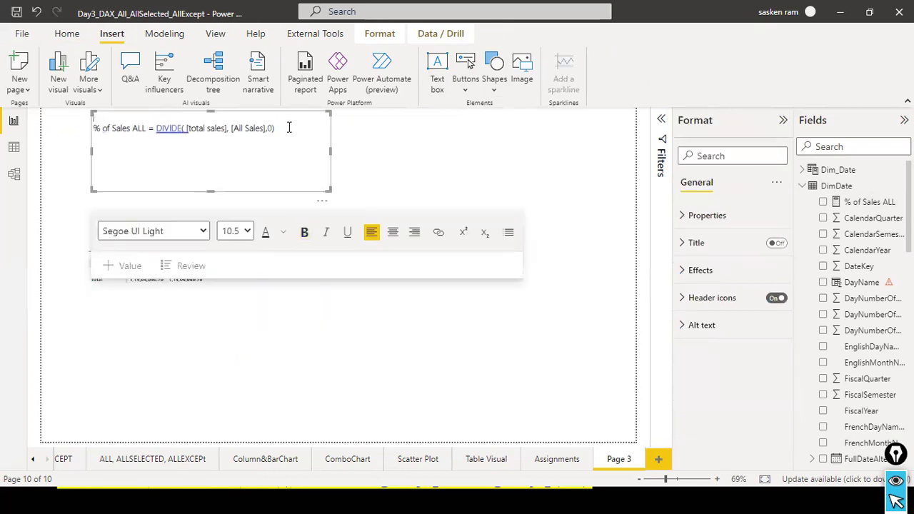
left_click(541, 231)
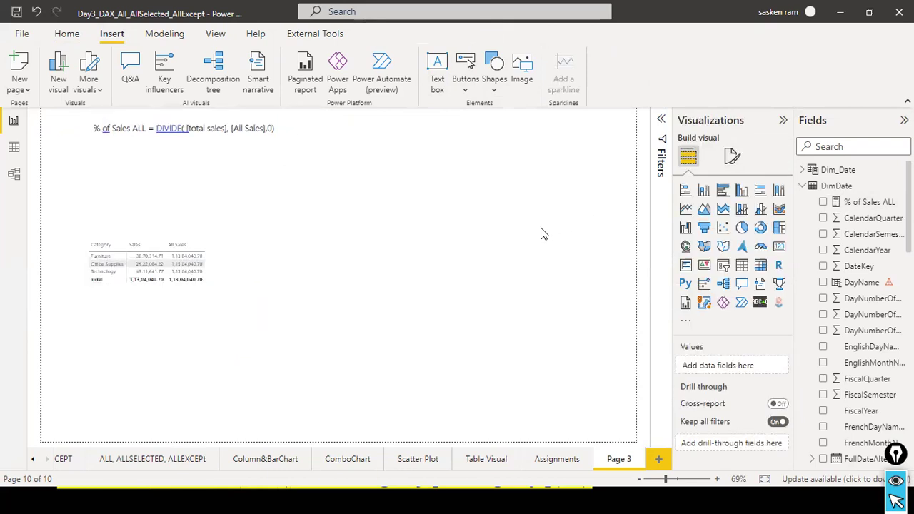
- Search the fields for "all sa" and copy the All Sales formula into the text box above the % of Sales ALL formula
left_click(861, 146)
type("all sa")
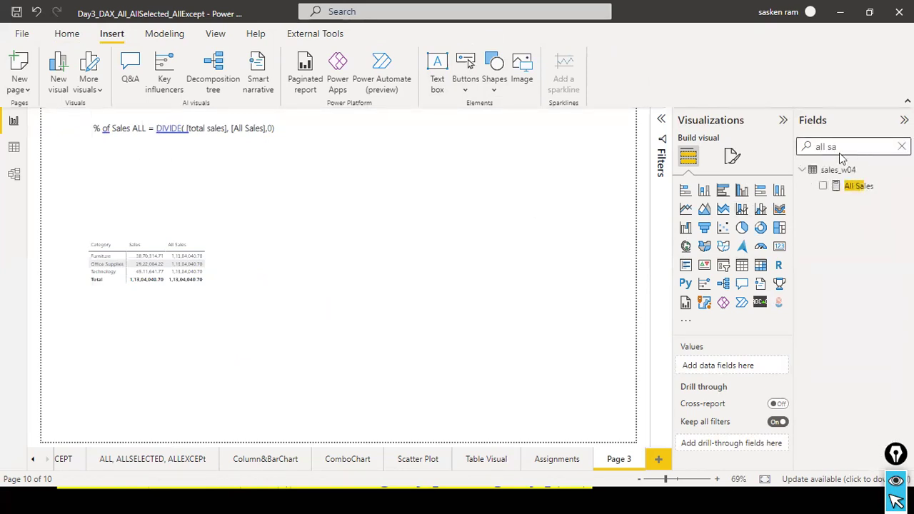
left_click(859, 185)
key("ctrl+a")
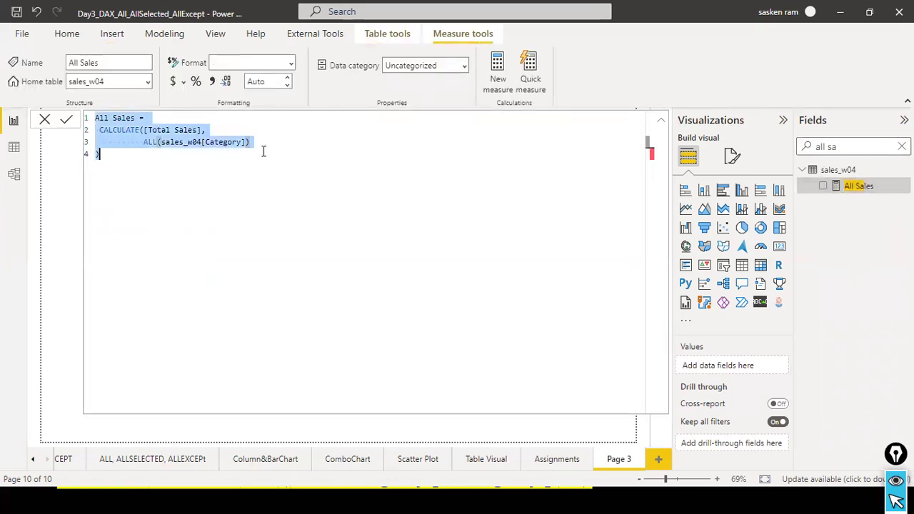
left_click(43, 120)
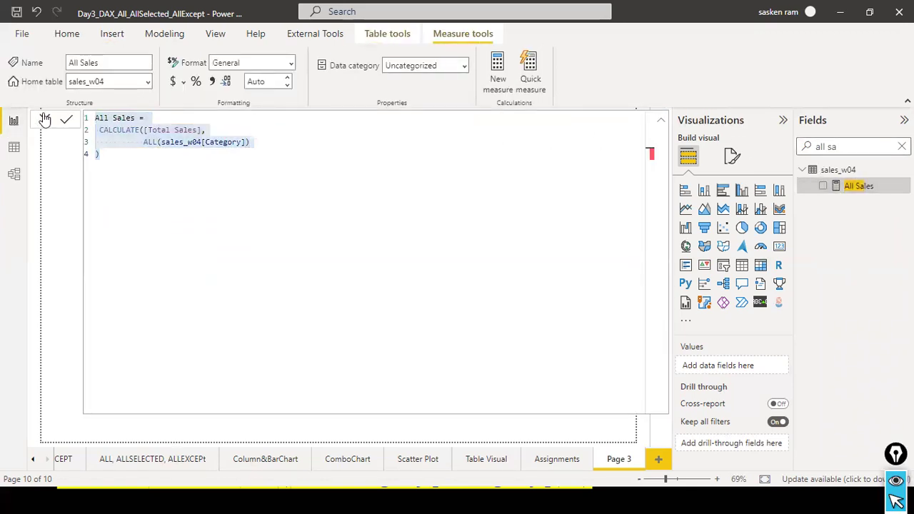
left_click(222, 115)
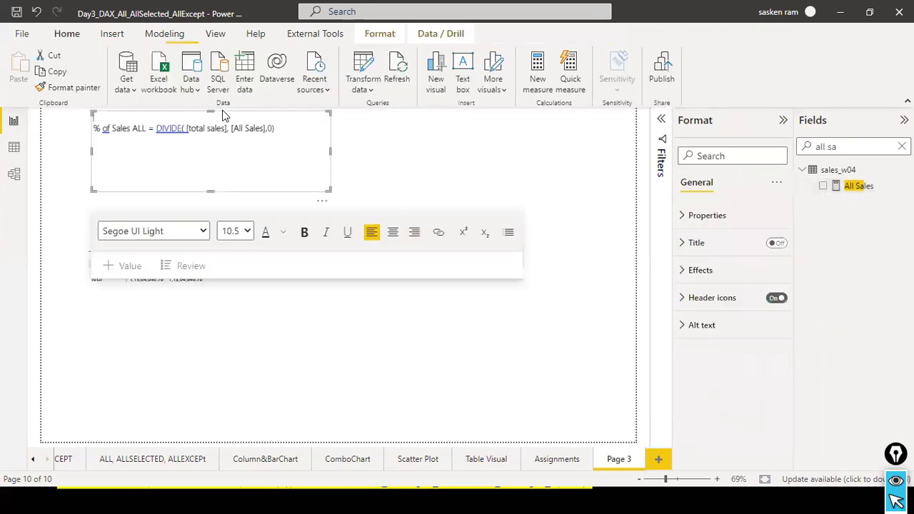
type("All Sales = CALCULATE([Total Sales],     ALL(sales_w04[Category]))")
- Format the All Sales formula text in the text box as bold, size 16
left_click_drag(202, 148, 104, 116)
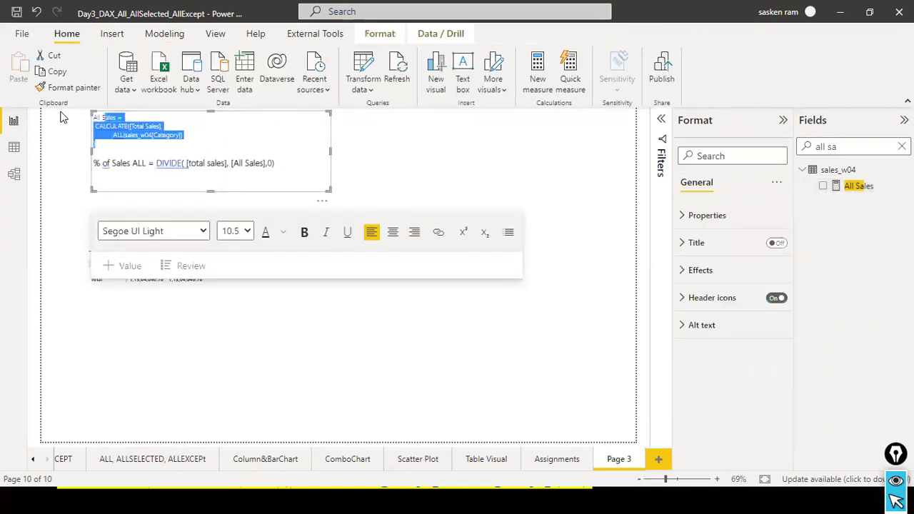
left_click(245, 232)
left_click(227, 345)
left_click(304, 231)
left_click(300, 179)
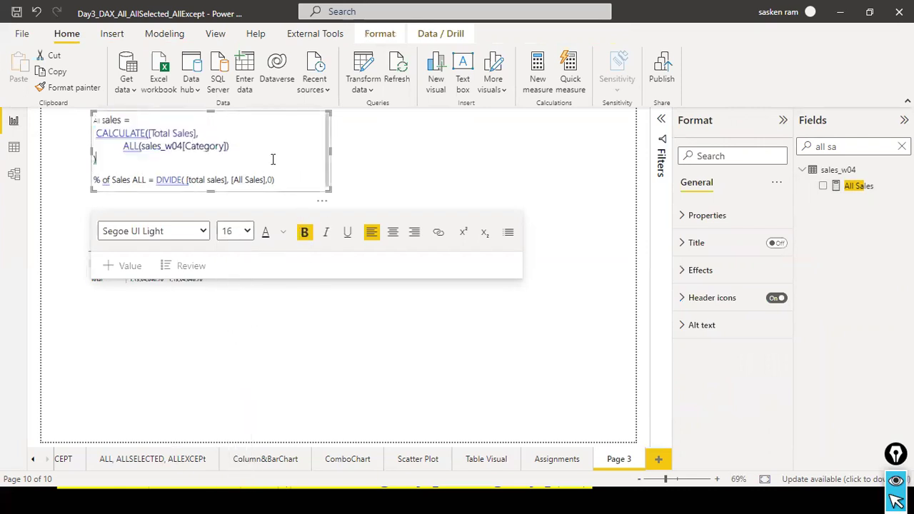
- Widen the formula text box on Page 3 by extending its right edge
left_click(413, 137)
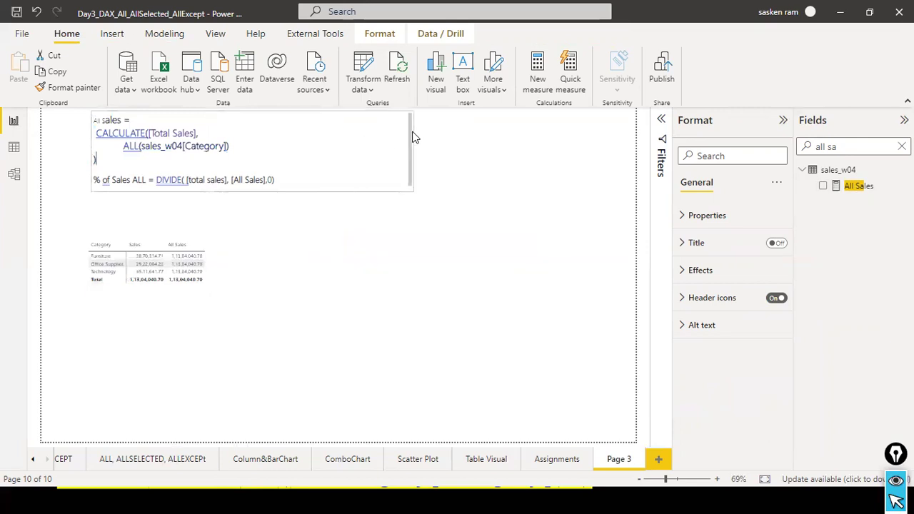
left_click(259, 147)
left_click(425, 354)
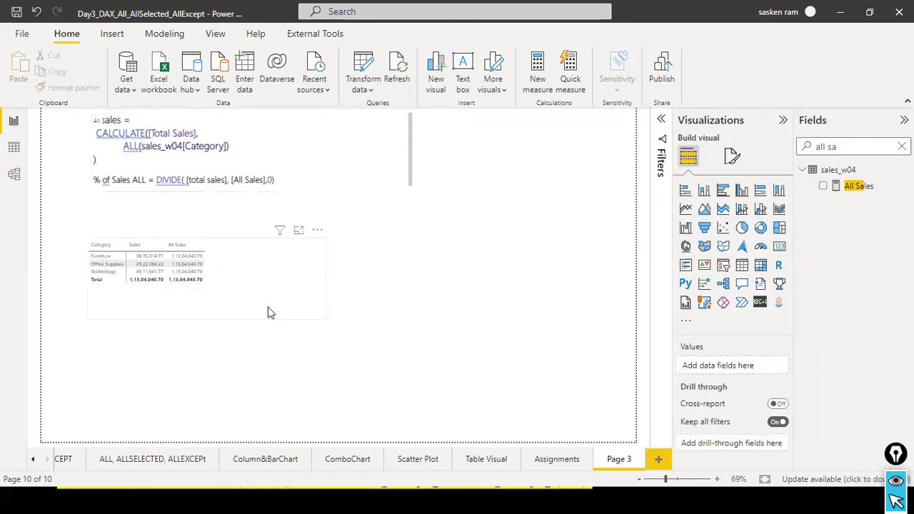
left_click(315, 178)
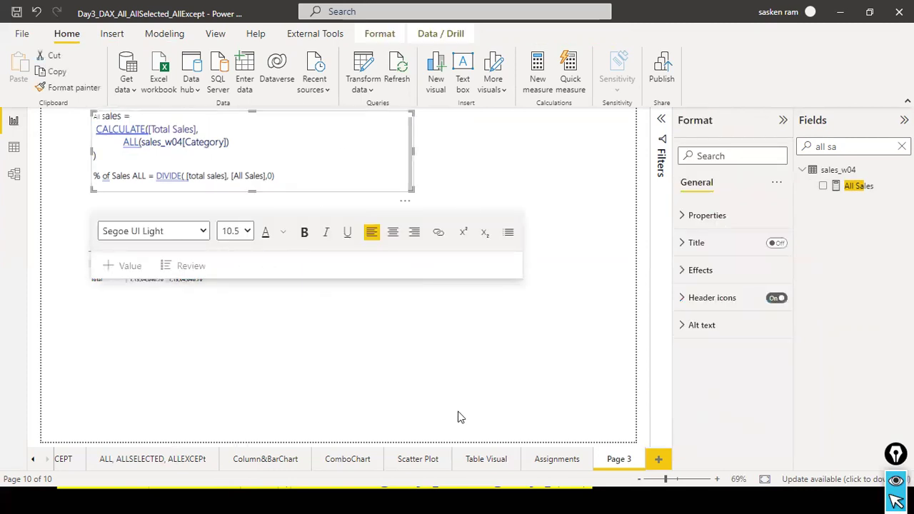
- Search the fields for "% of" and add the % of Sales ALL measure to the Category matrix on Page 3
left_click(564, 288)
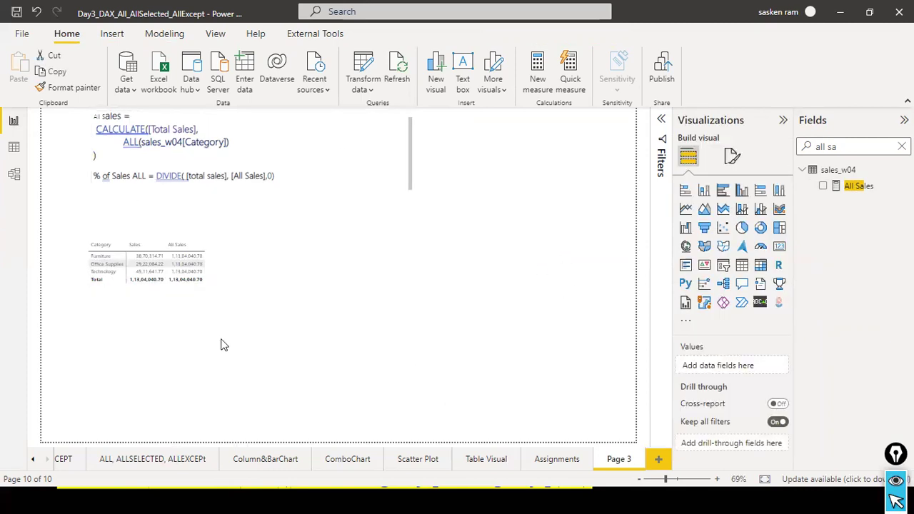
left_click(214, 304)
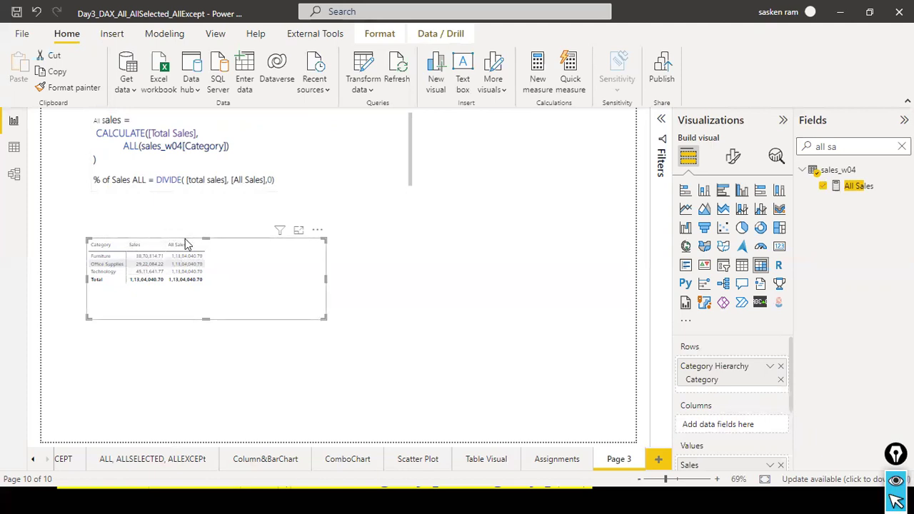
mouse_move(141, 261)
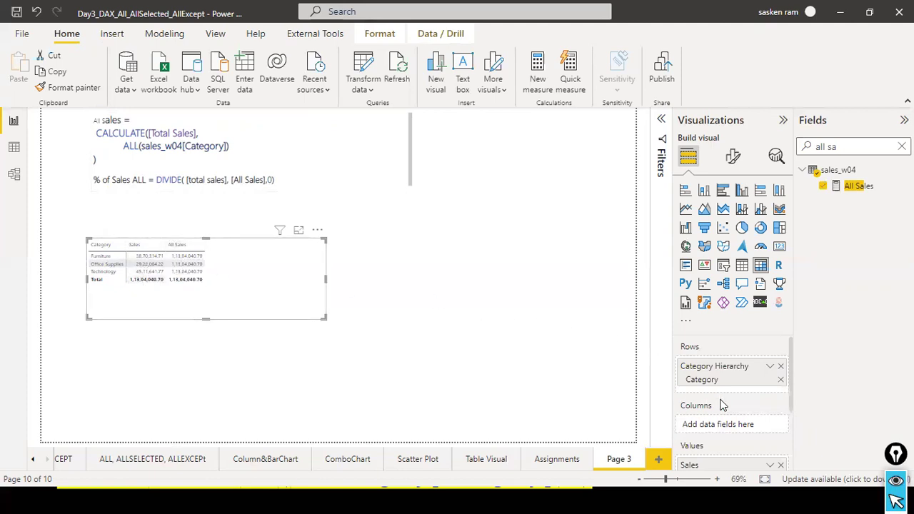
scroll(720, 405, "down", 1)
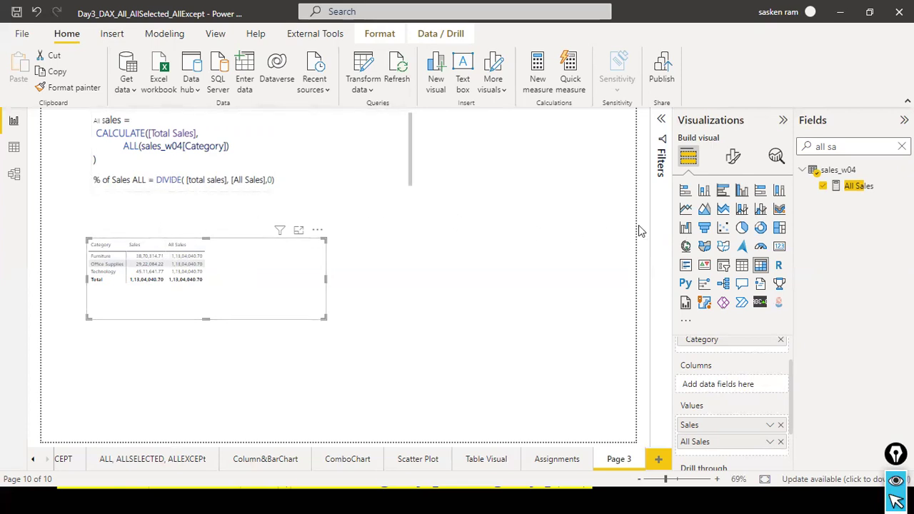
left_click_drag(847, 147, 755, 147)
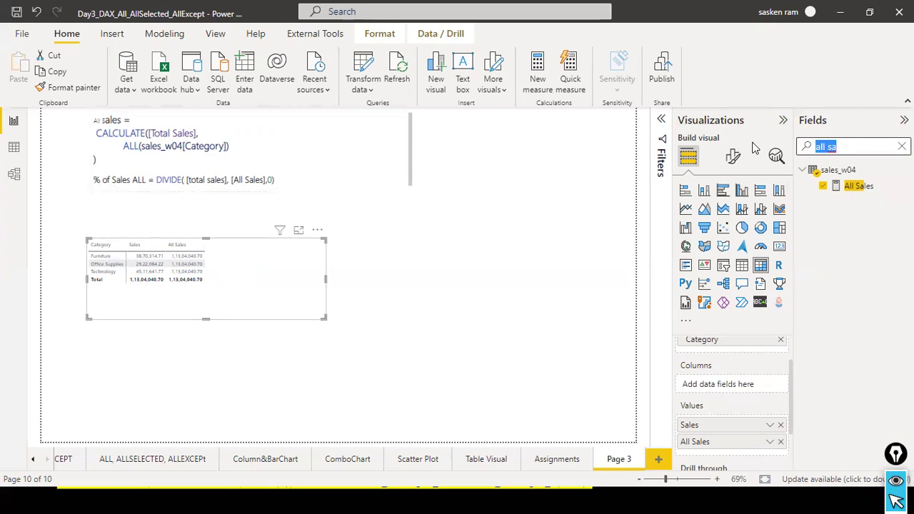
type("% of")
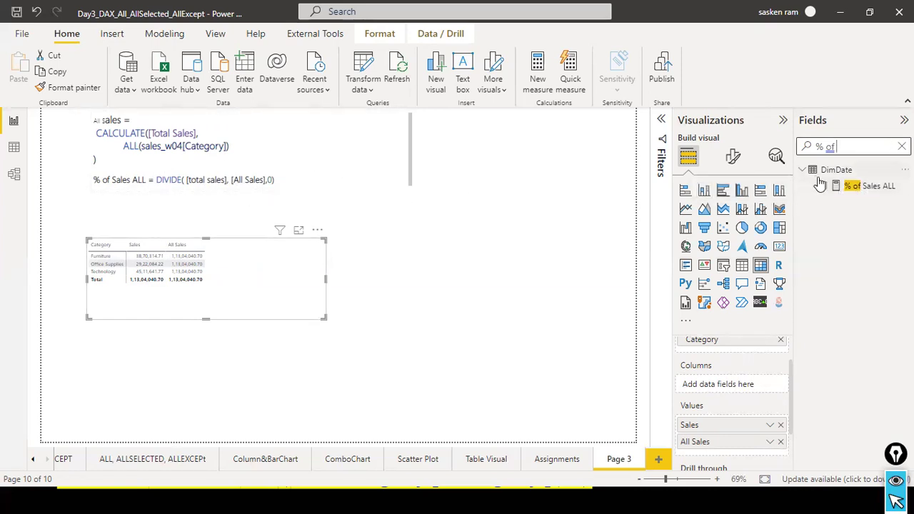
left_click_drag(859, 197, 261, 263)
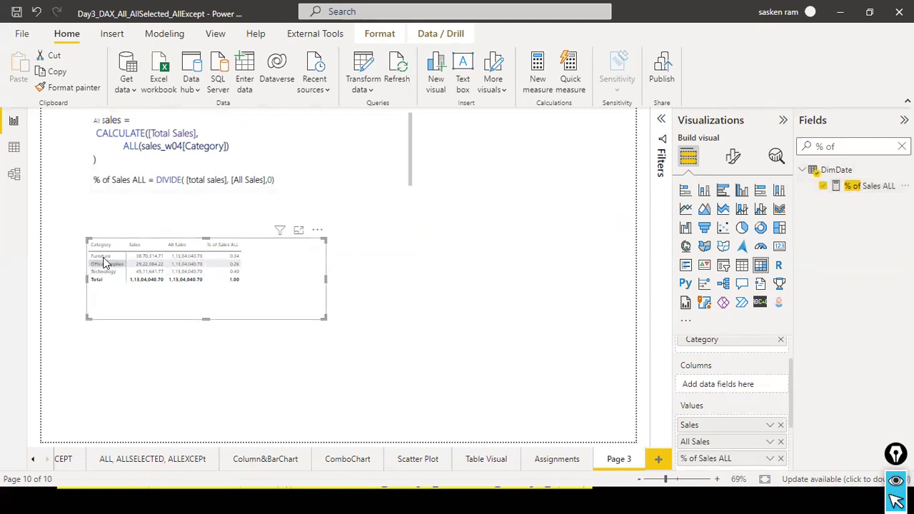
- Reposition the Category matrix slightly higher on Page 3, closer to the formula text box
left_click_drag(226, 294, 222, 323)
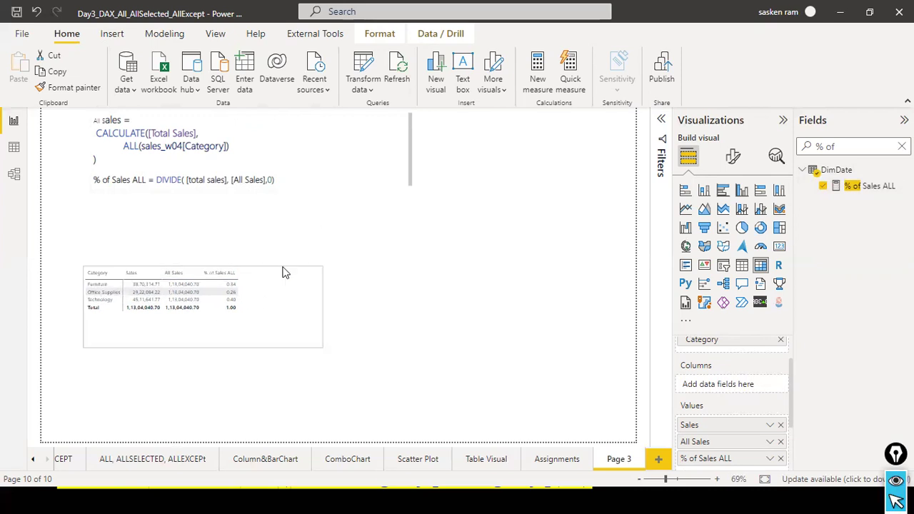
left_click_drag(298, 288, 292, 249)
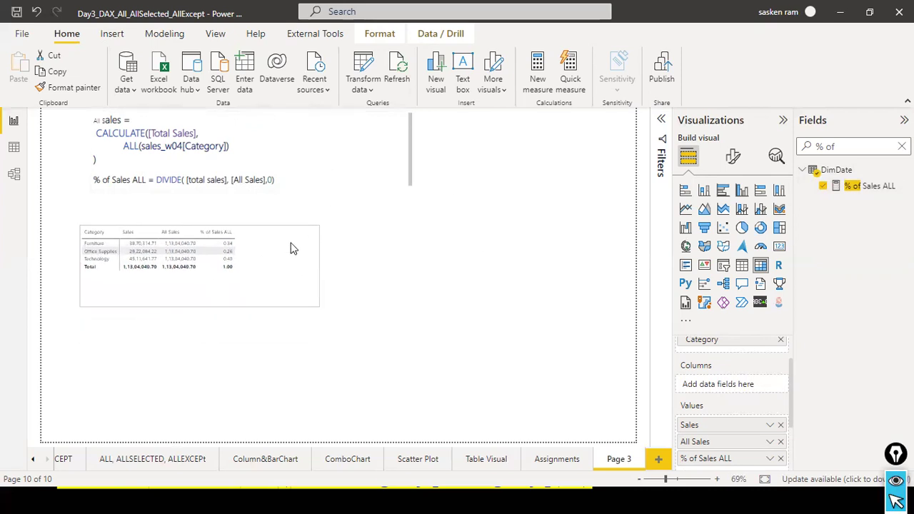
left_click(332, 288)
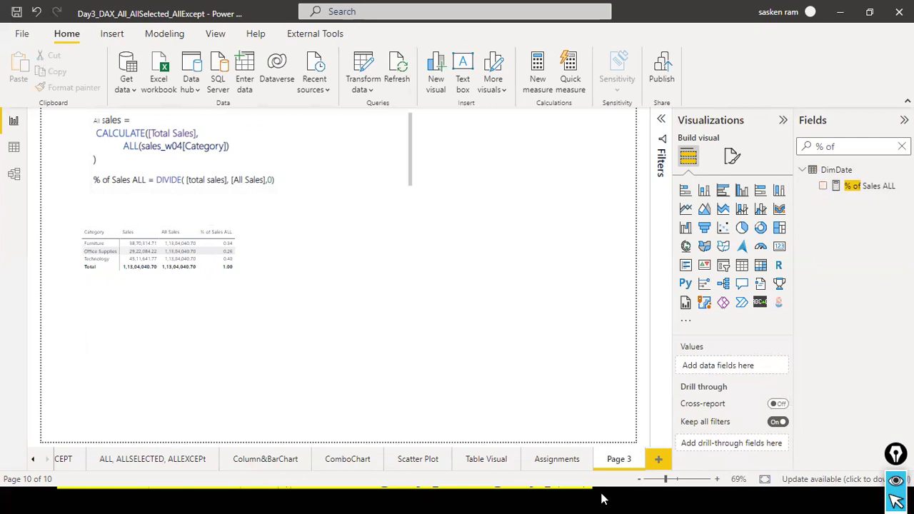
- Look at the task list on the Assignments page, clear the field search, and return to Page 3
left_click(560, 464)
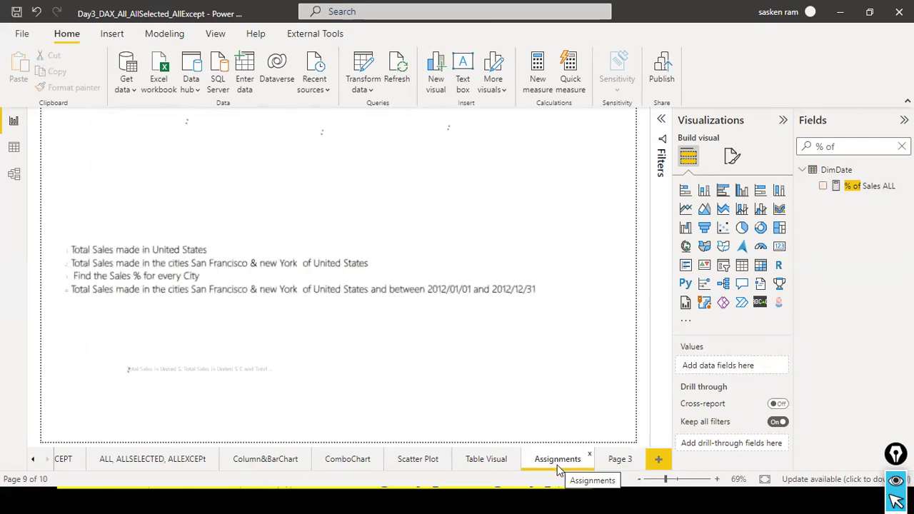
left_click(271, 248)
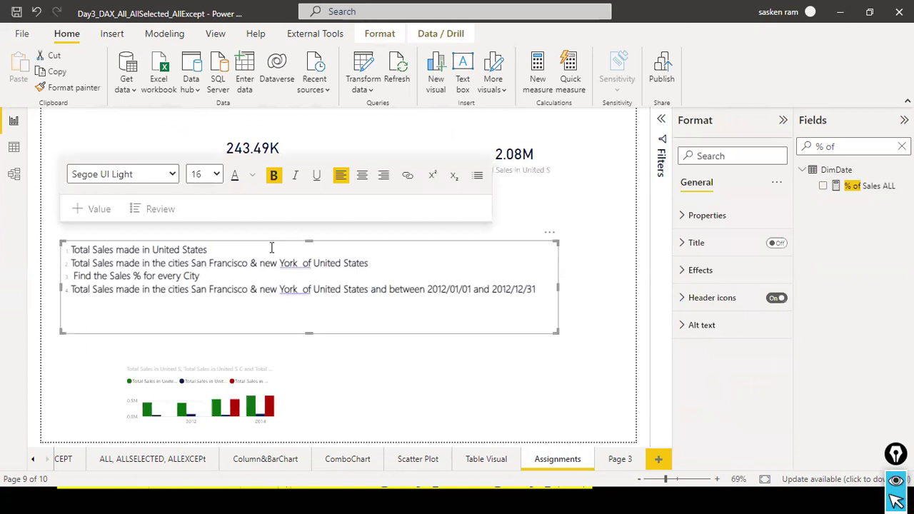
left_click(850, 148)
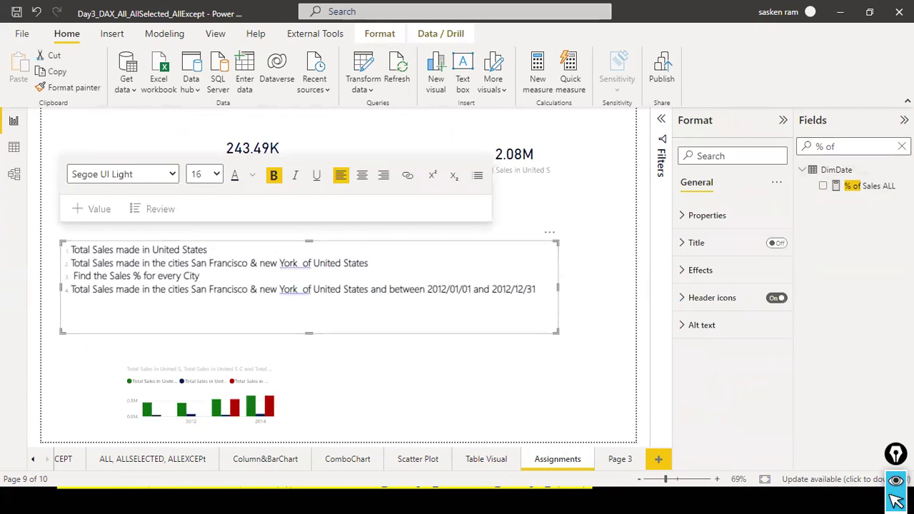
left_click(902, 146)
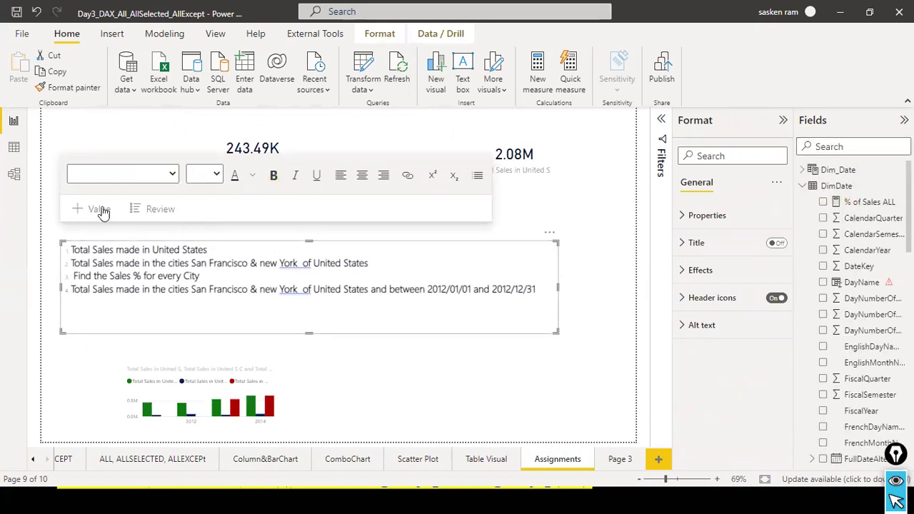
left_click(621, 463)
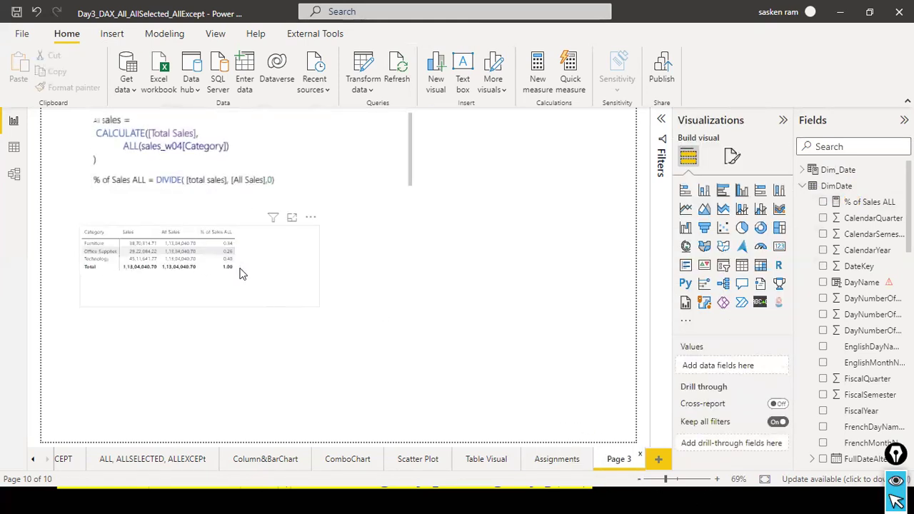
- Find the font settings of the Category matrix and increase the font size of its values
left_click(265, 284)
left_click(733, 157)
left_click(711, 190)
type("fon")
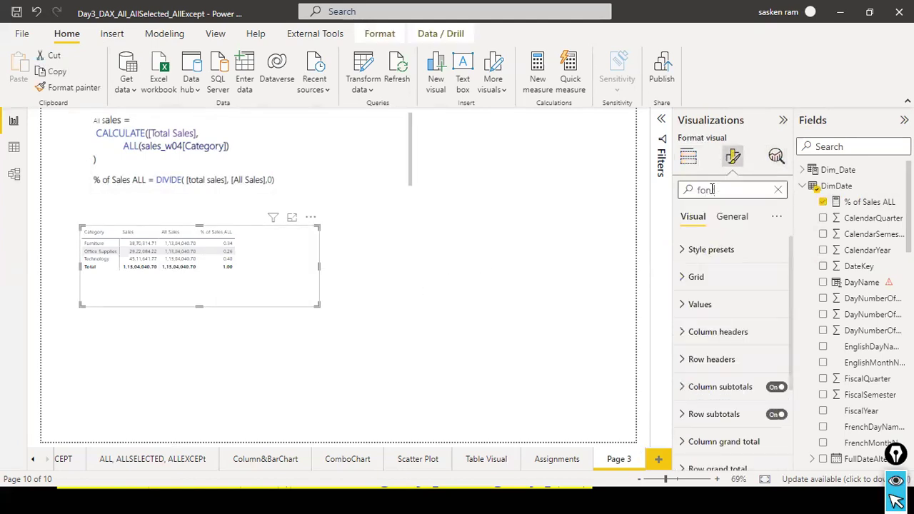
type("t")
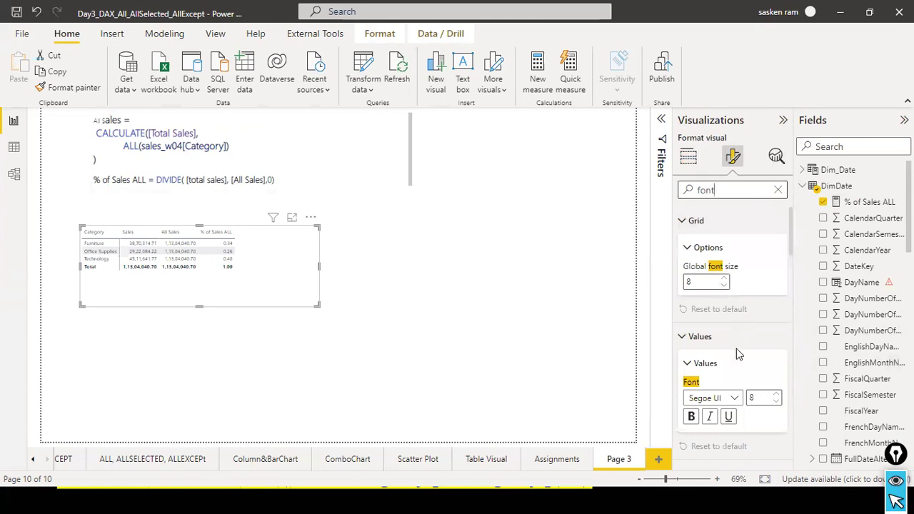
left_click(777, 395)
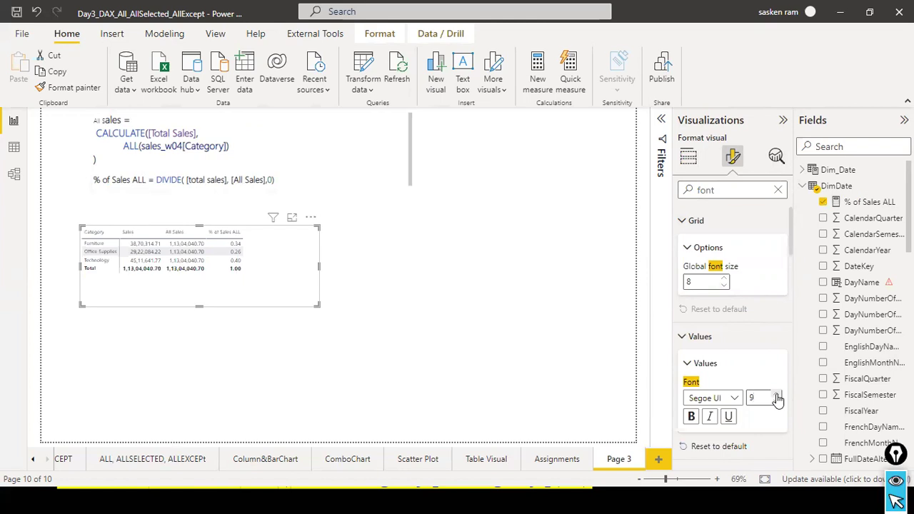
left_click(491, 357)
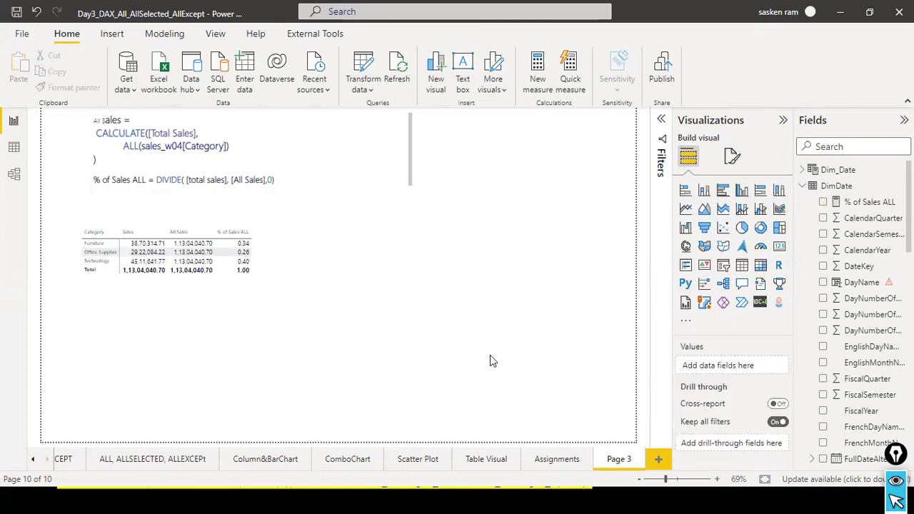
- Revisit the task list on the Assignments page and shift the Category matrix on Page 3 slightly down and right
left_click(558, 461)
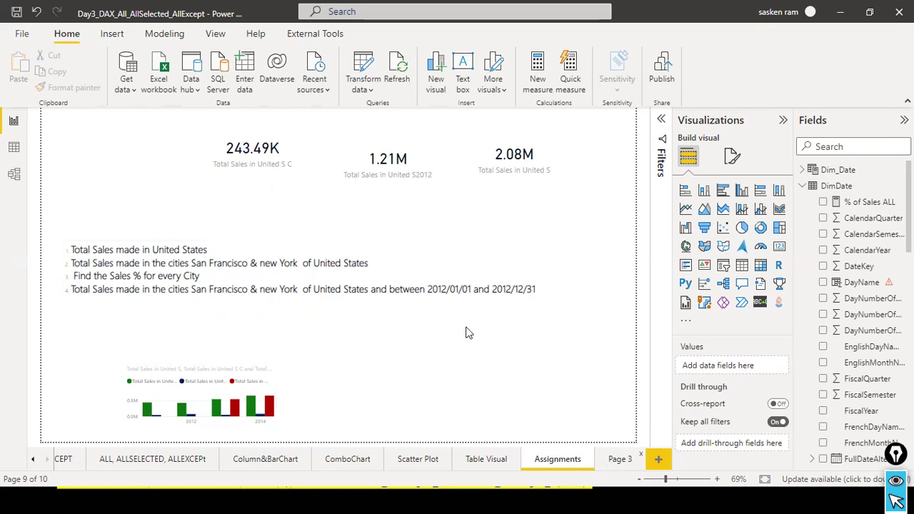
left_click(618, 460)
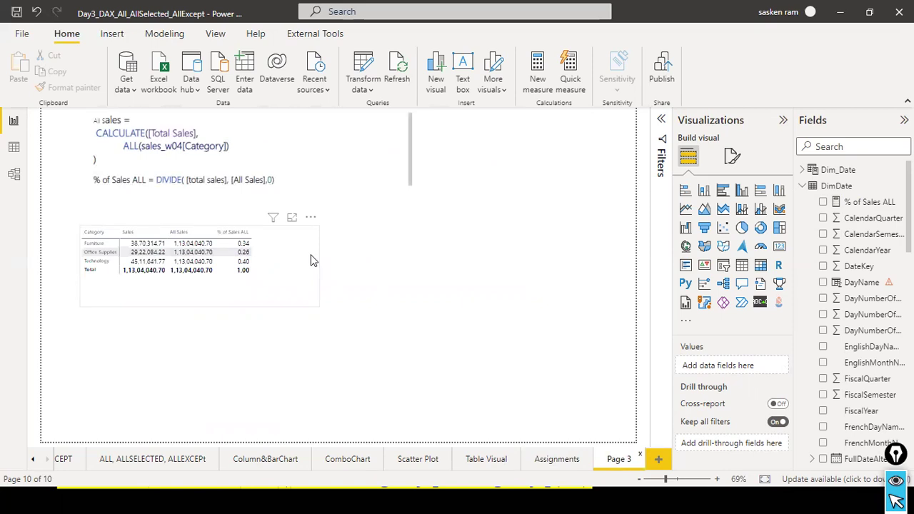
left_click(564, 460)
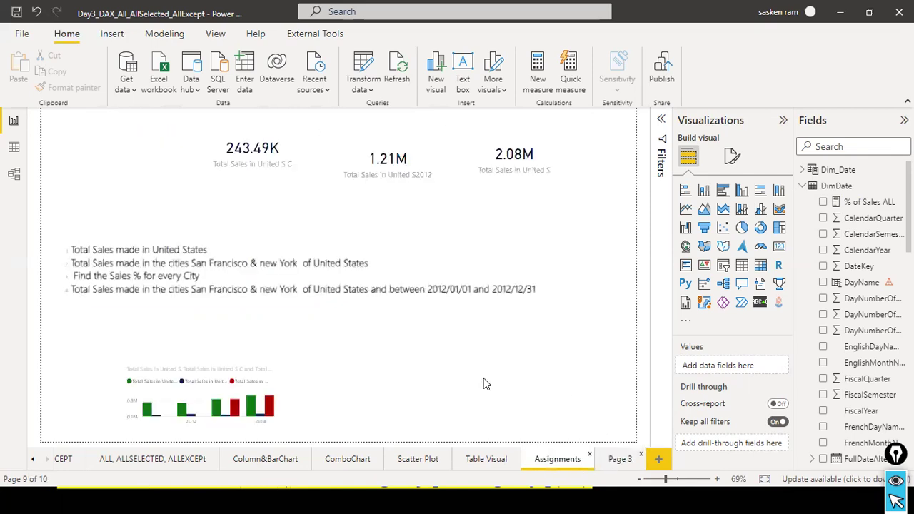
left_click(620, 459)
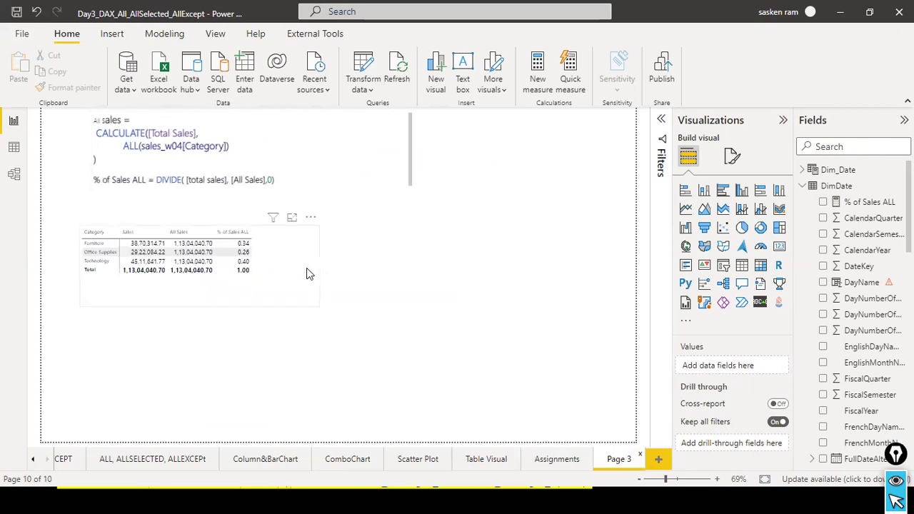
mouse_move(314, 271)
left_mouse_down()
mouse_move(311, 286)
mouse_move(325, 280)
left_mouse_up()
left_click(547, 250)
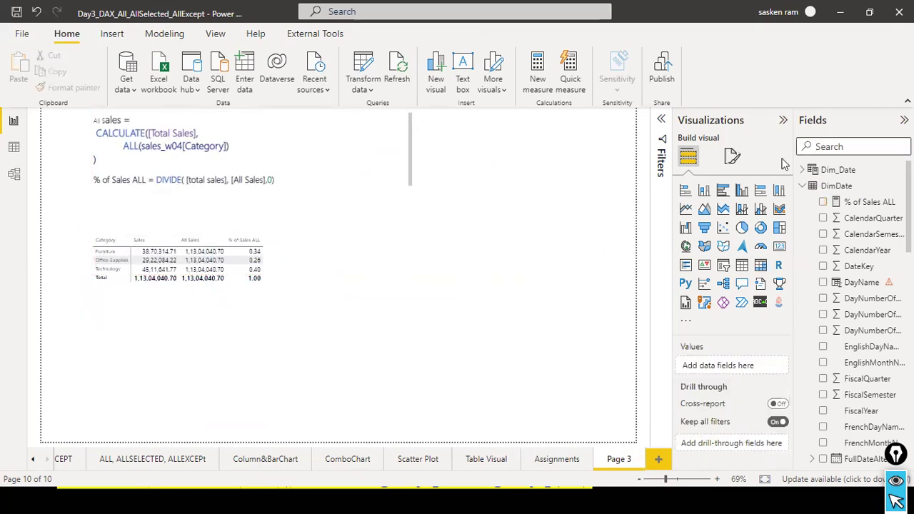
- Switch to the Ex_Demo_ALL_FILTERS report, search its fields for "all sele", and copy the ALL SELECTED Measure formula
key("alt+Tab")
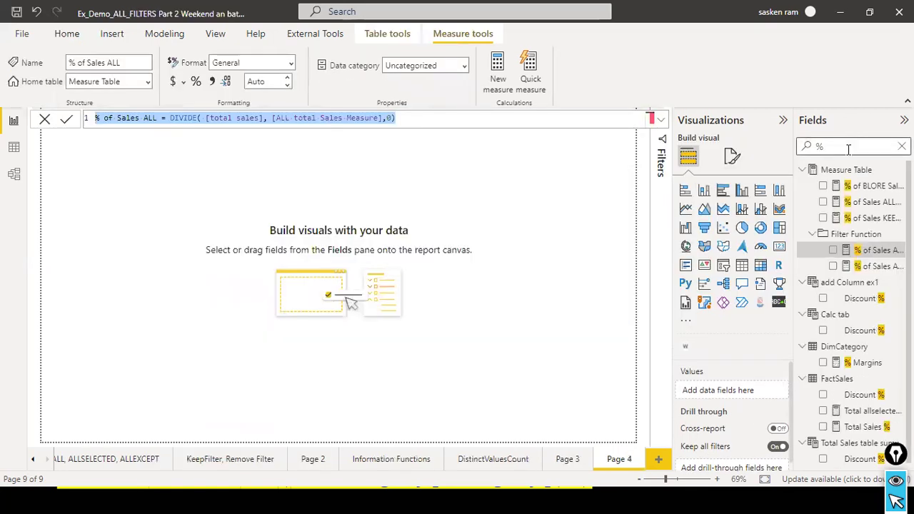
left_click(847, 149)
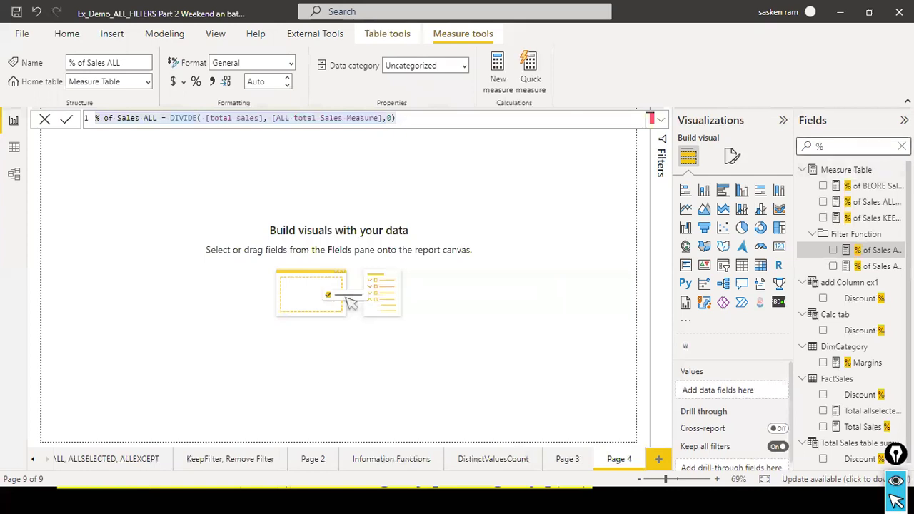
key("BackSpace")
type("a")
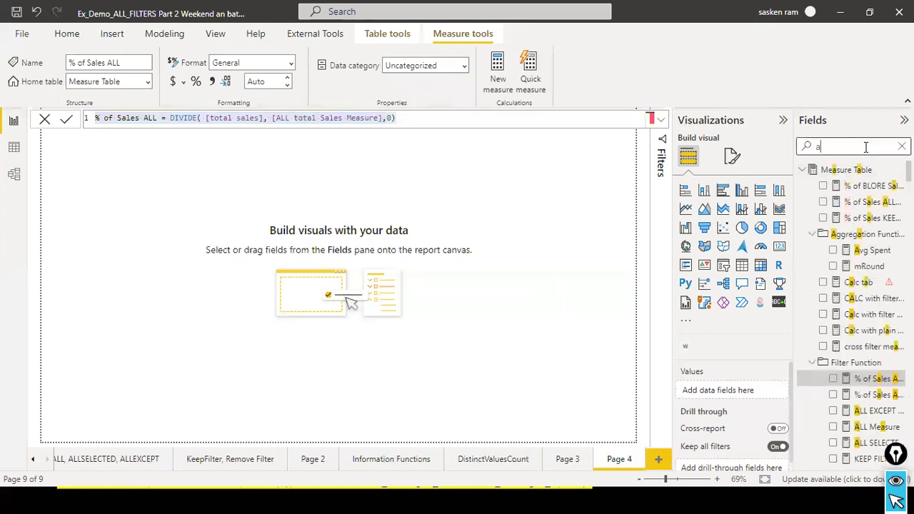
type("ll sele")
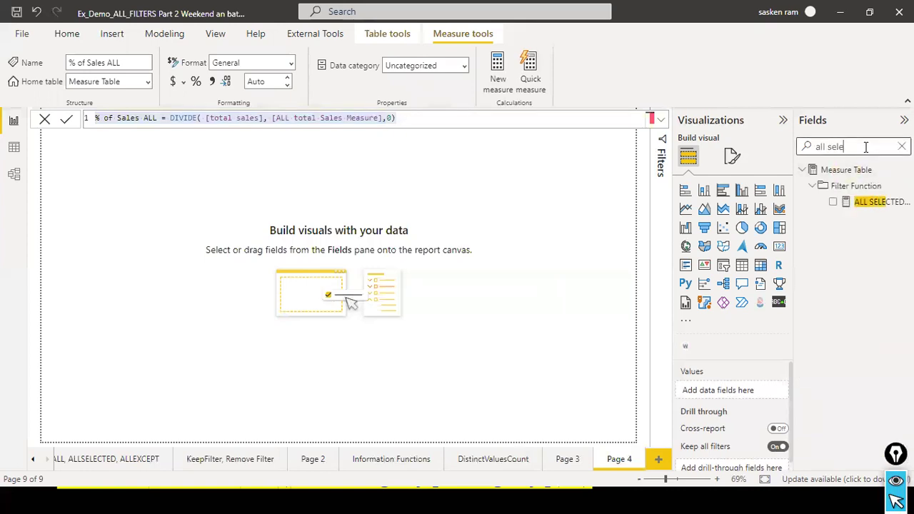
left_click(854, 202)
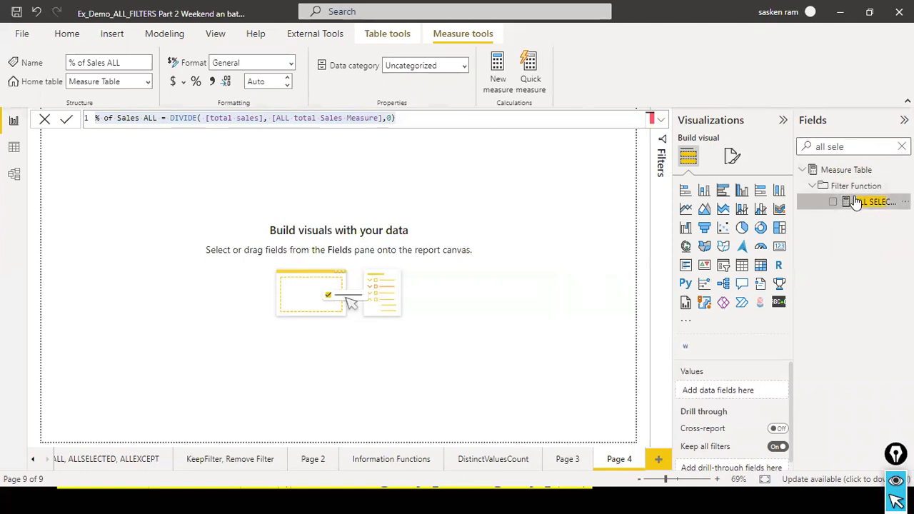
triple_click(488, 119)
key("ctrl+c")
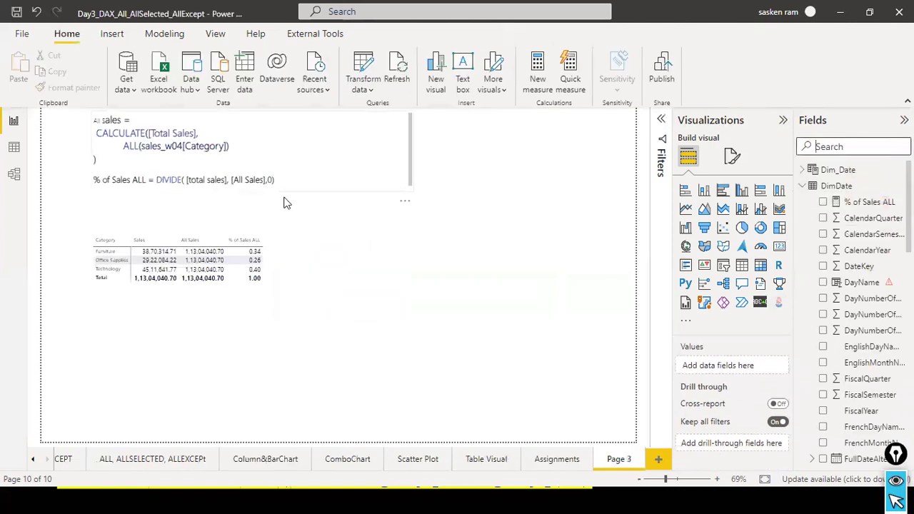
- Create a new measure in the Day3_DAX report from the copied ALL SELECTED Measure formula
left_click(562, 251)
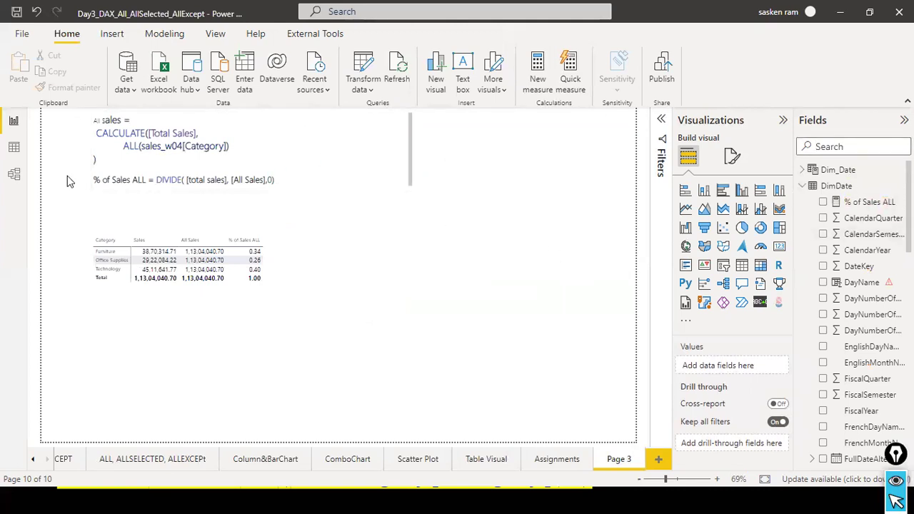
left_click(162, 37)
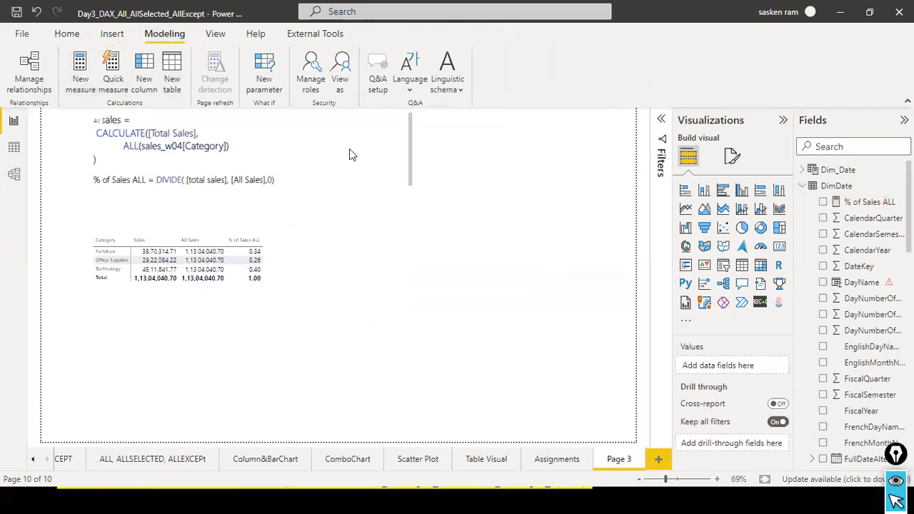
left_click(80, 84)
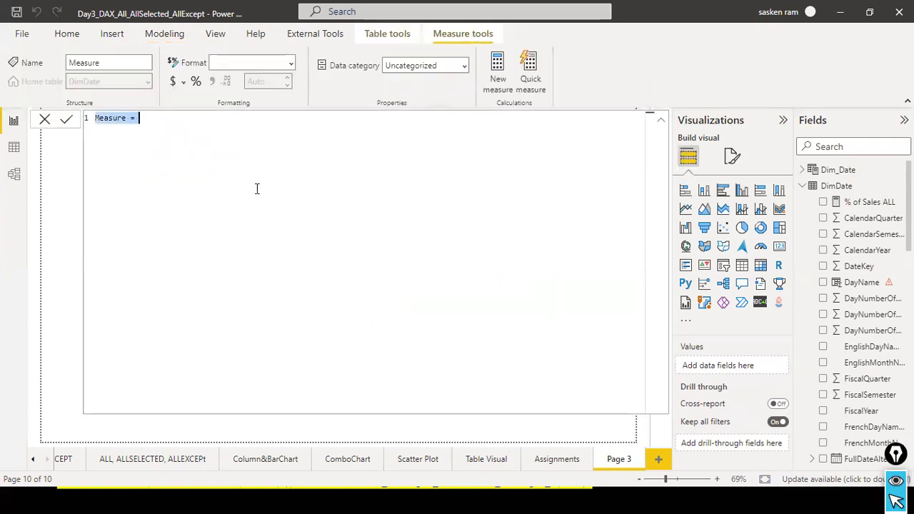
key("ctrl+v")
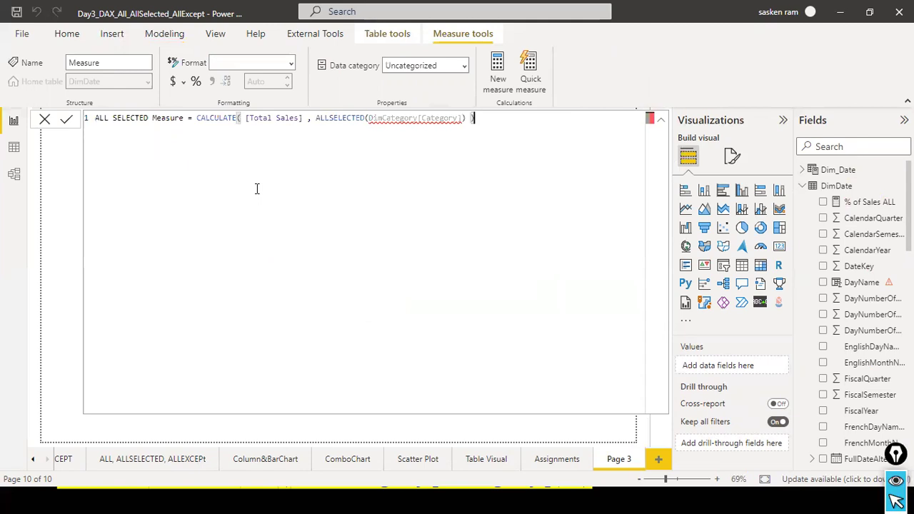
- Replace the DimCategory[Category] argument of ALLSELECTED in the new measure with sales_w04[Category]
left_click_drag(371, 119, 525, 130)
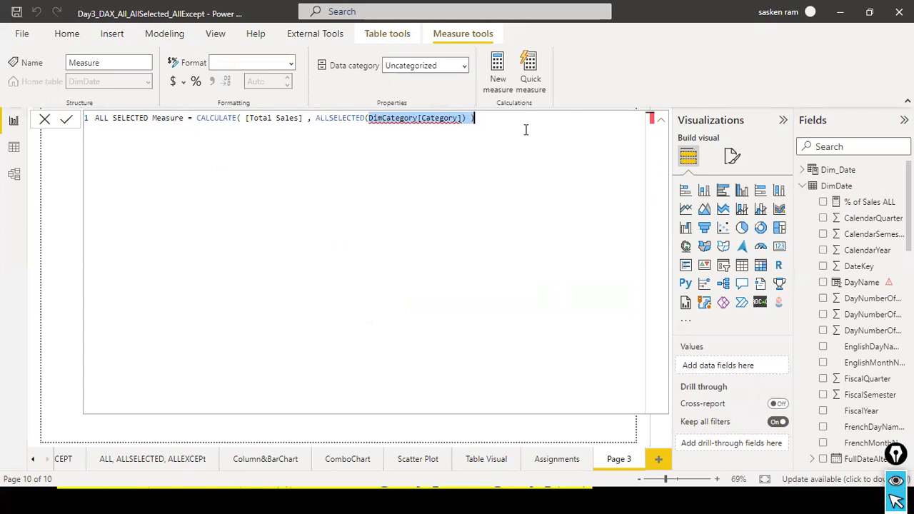
left_click(525, 129)
key("BackSpace")
key("BackSpace")
key("BackSpace")
key("BackSpace")
key("BackSpace")
key("BackSpace")
key("BackSpace")
key("BackSpace")
key("BackSpace")
key("BackSpace")
key("BackSpace")
key("BackSpace")
key("BackSpace")
key("BackSpace")
key("BackSpace")
key("BackSpace")
key("BackSpace")
key("BackSpace")
key("BackSpace")
key("BackSpace")
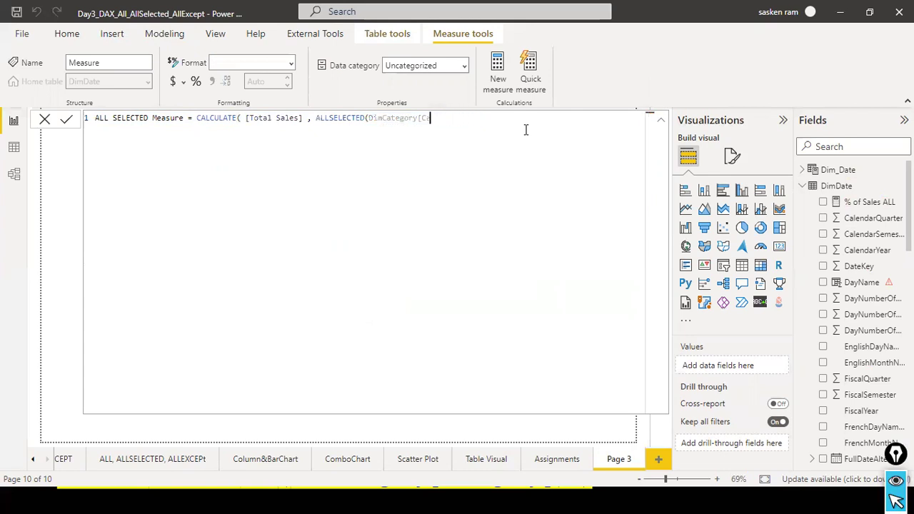
type("sales")
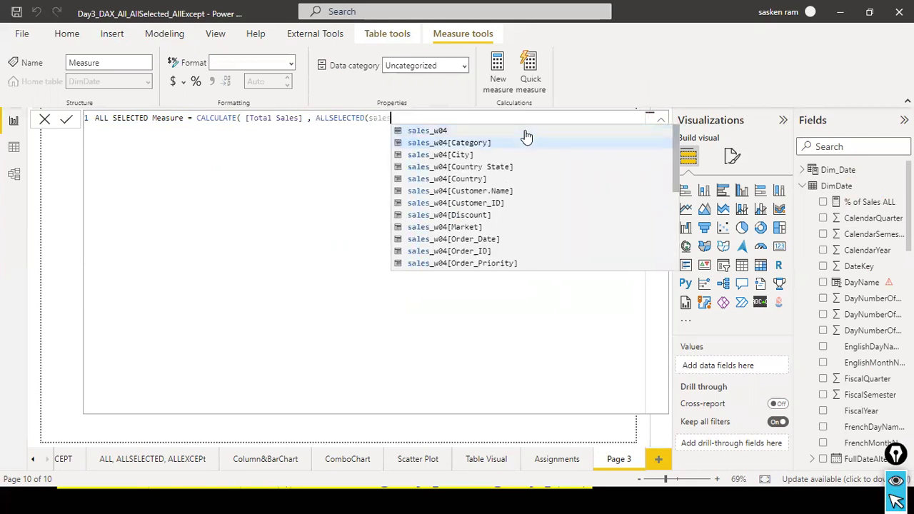
left_click(526, 137)
type(")")
- Check the original ALL SELECTED Measure formula in the Ex_Demo_ALL_FILTERS report and return to the Day3_DAX report
key("alt+Tab")
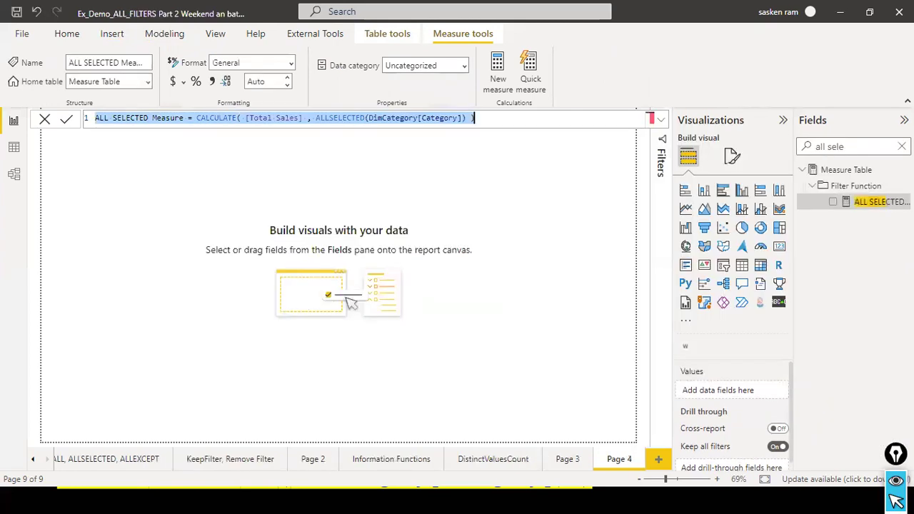
left_click(368, 120)
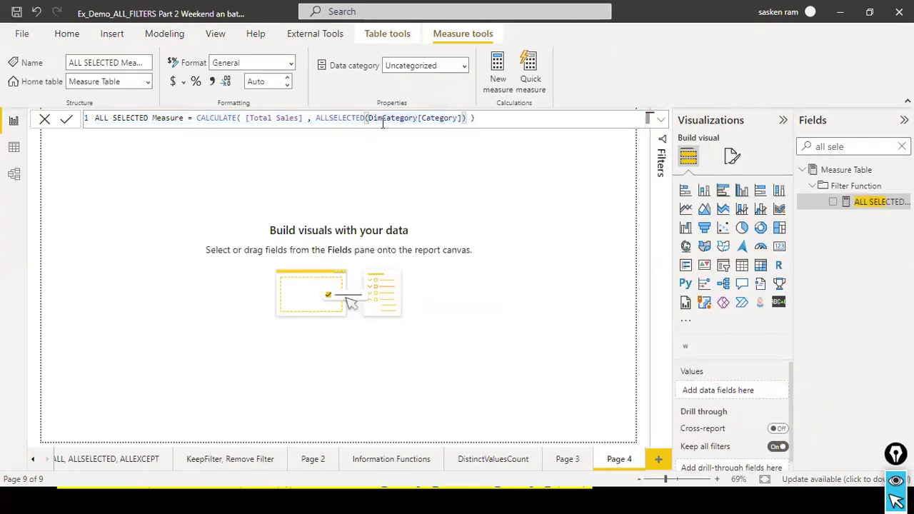
key("alt+Tab")
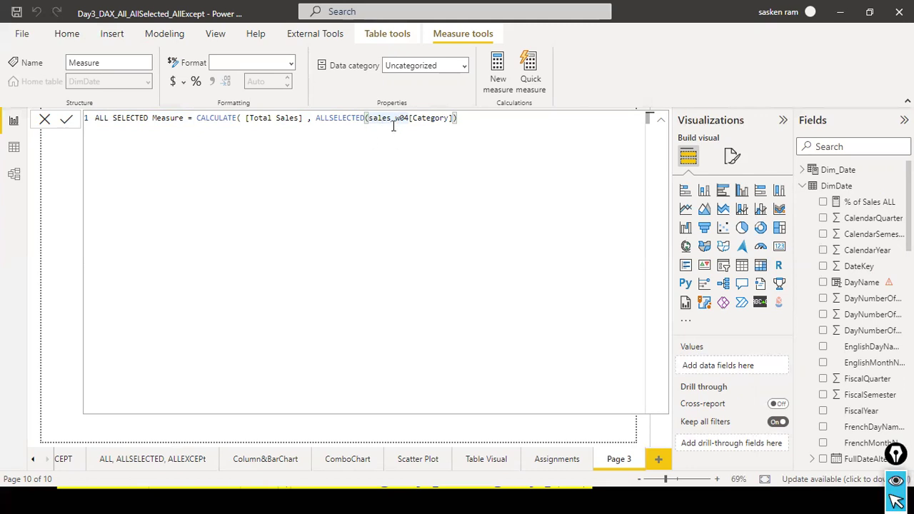
- Commit the measure as ALL SELECTED Measure = CALCULATE([Total Sales], ALLSELECTED(sales_w04[Category])) and close its formula editor
left_click(439, 122)
double_click(415, 118)
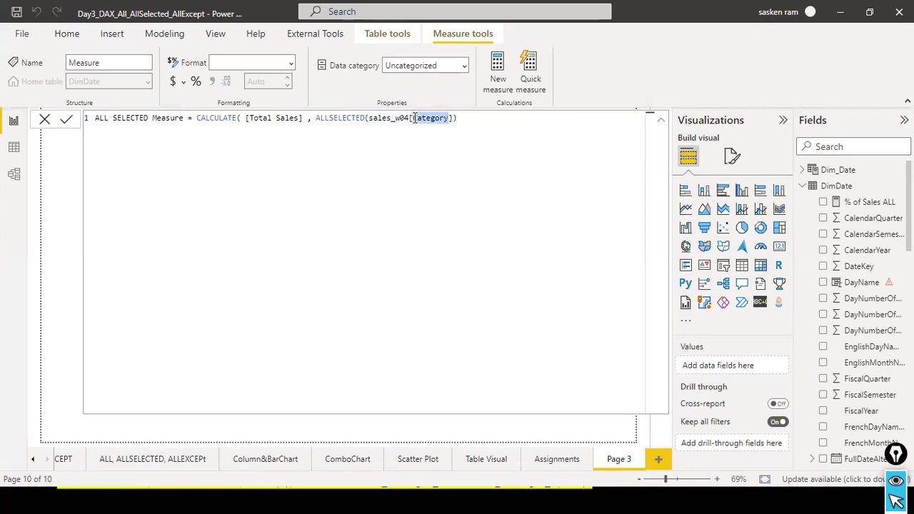
left_click(67, 122)
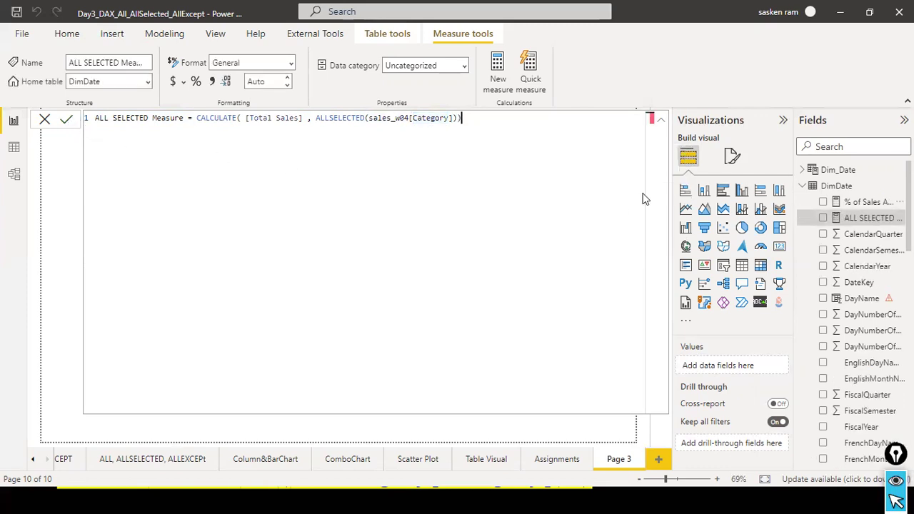
left_click(44, 120)
- Add ALL SELECTED Measure to the Category matrix as its last column and widen the matrix slightly
left_click_drag(877, 223, 289, 259)
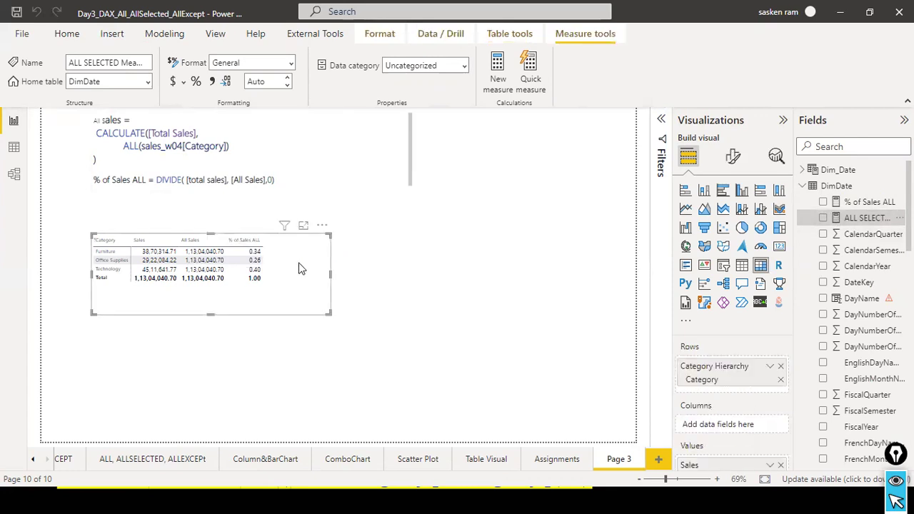
left_click(337, 275)
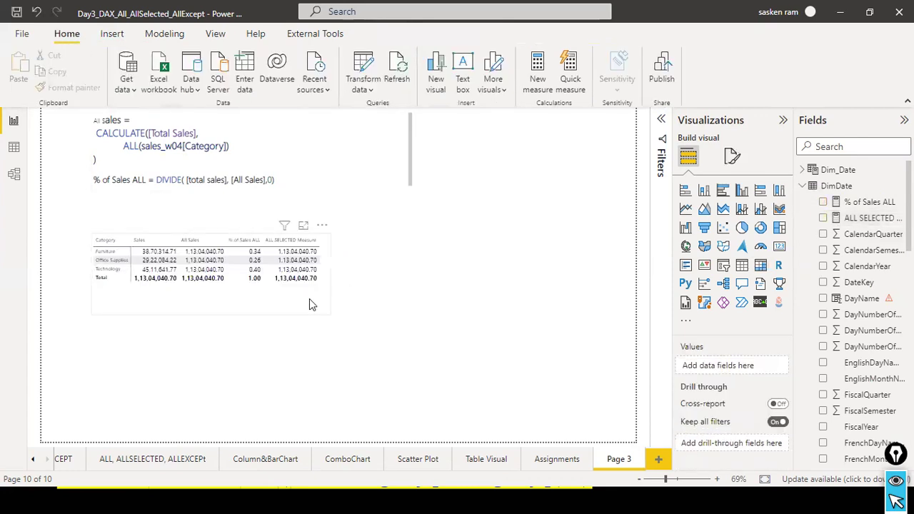
left_click(332, 280)
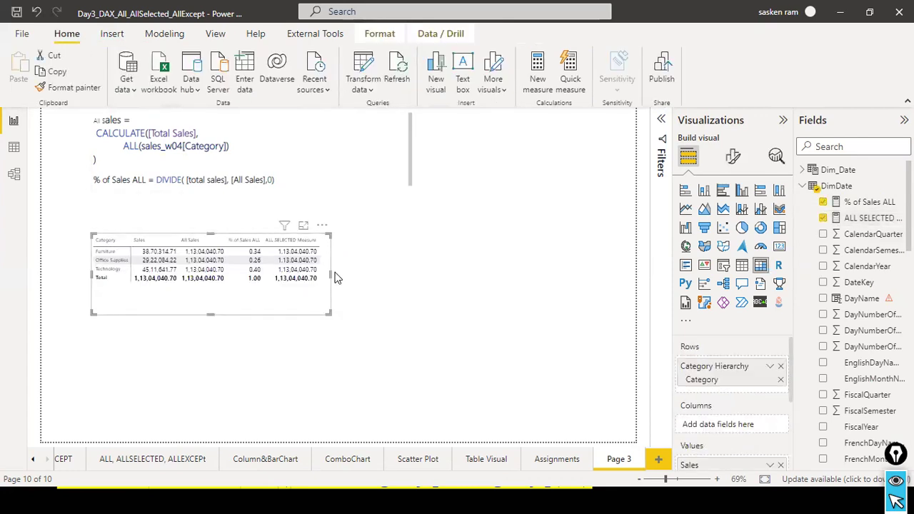
left_click_drag(337, 278, 364, 277)
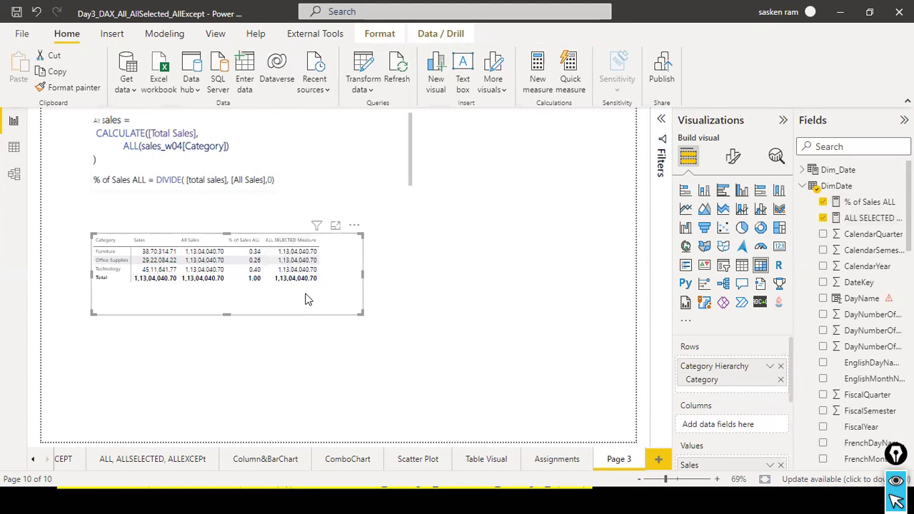
- Insert a small slicer beside the formula text box and fill it with the Category field from sales_w04
left_click(507, 247)
left_click(723, 273)
left_click_drag(511, 174, 500, 258)
left_click_drag(625, 233, 573, 183)
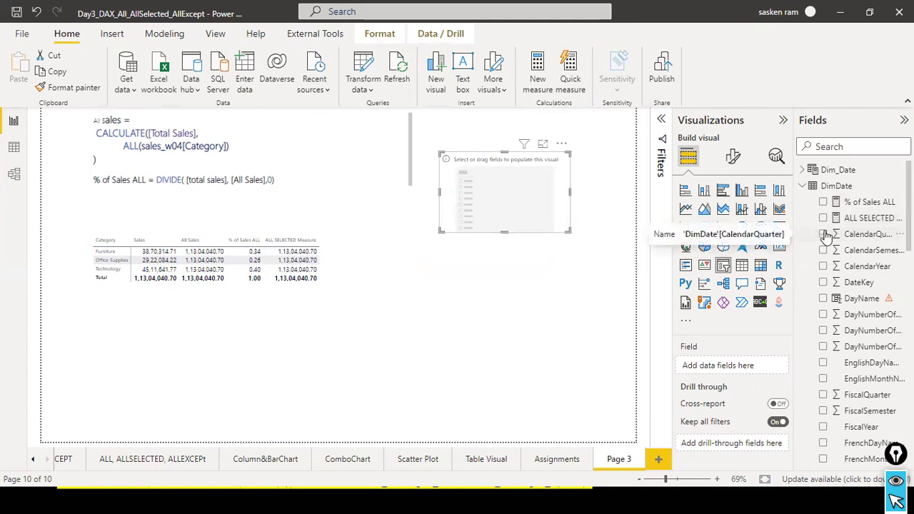
left_click(802, 185)
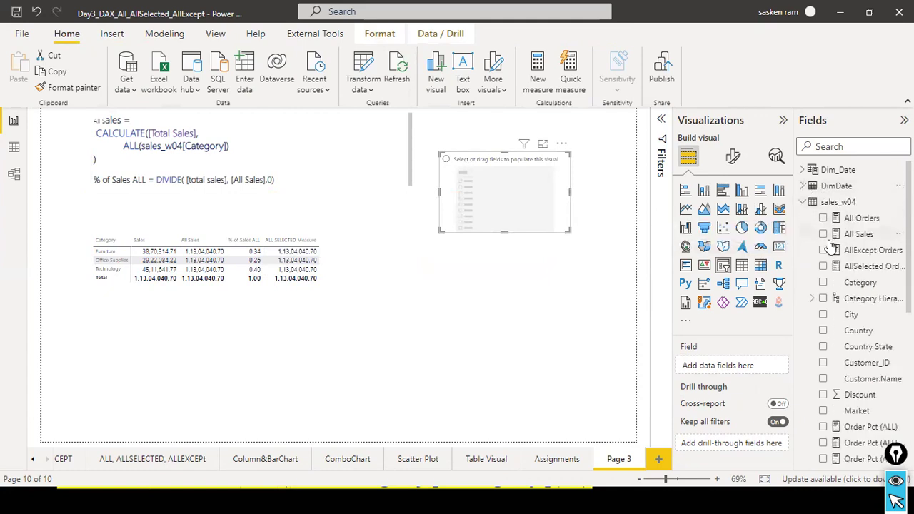
left_click_drag(863, 284, 520, 202)
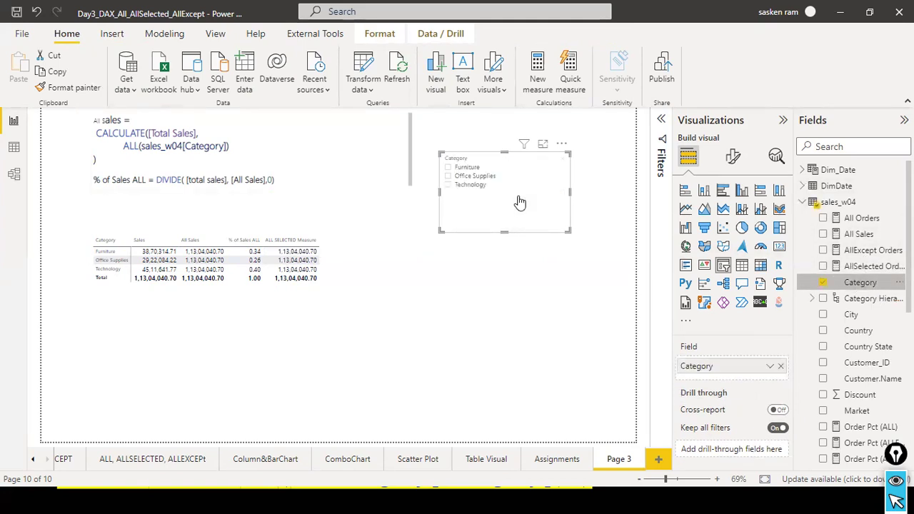
- Filter the matrix to Furniture and Technology with the Category slicer, compare the measures, and clear the slicer selection
left_click(449, 168)
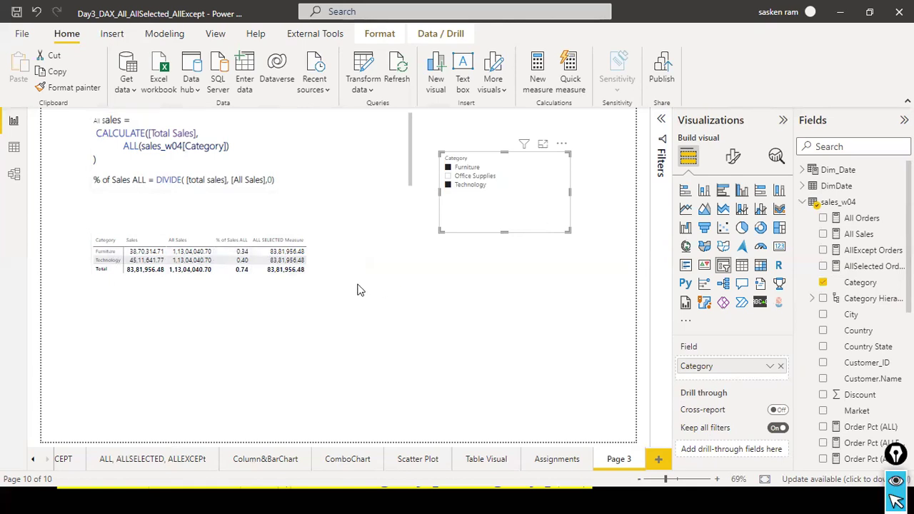
left_click_drag(317, 299, 311, 289)
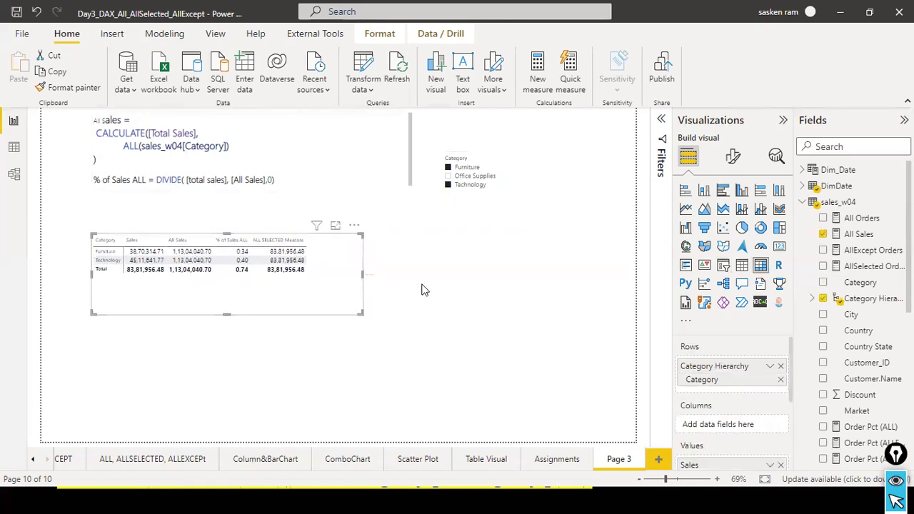
left_click(553, 167)
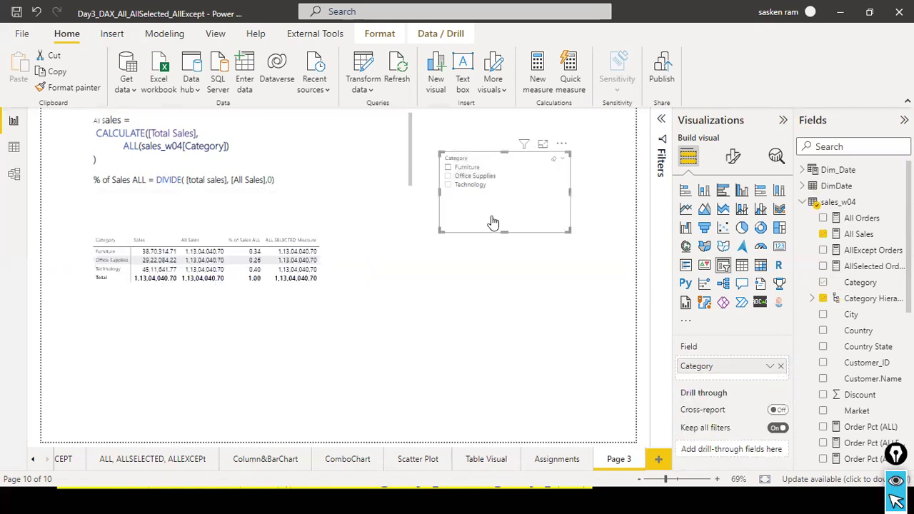
left_click(440, 285)
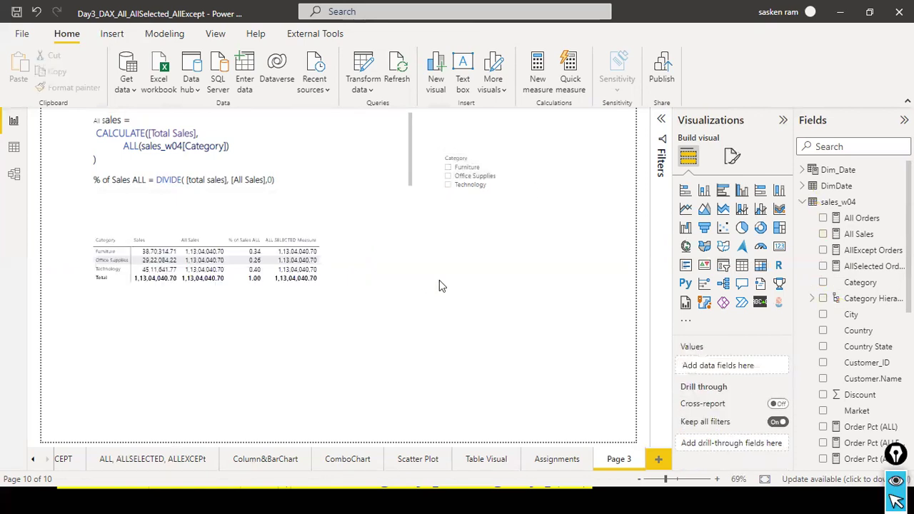
- Set all the text in the formula text box to font size 12
left_click(308, 172)
left_click_drag(308, 172, 75, 120)
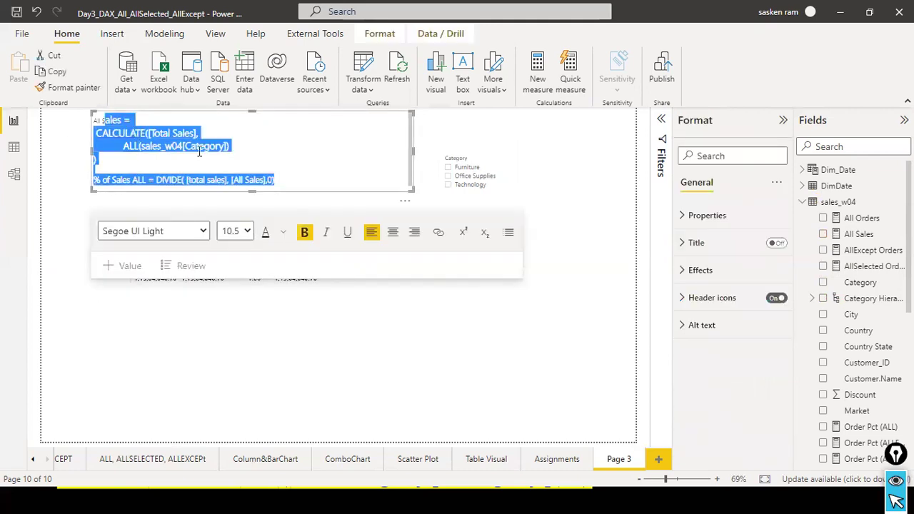
left_click(247, 231)
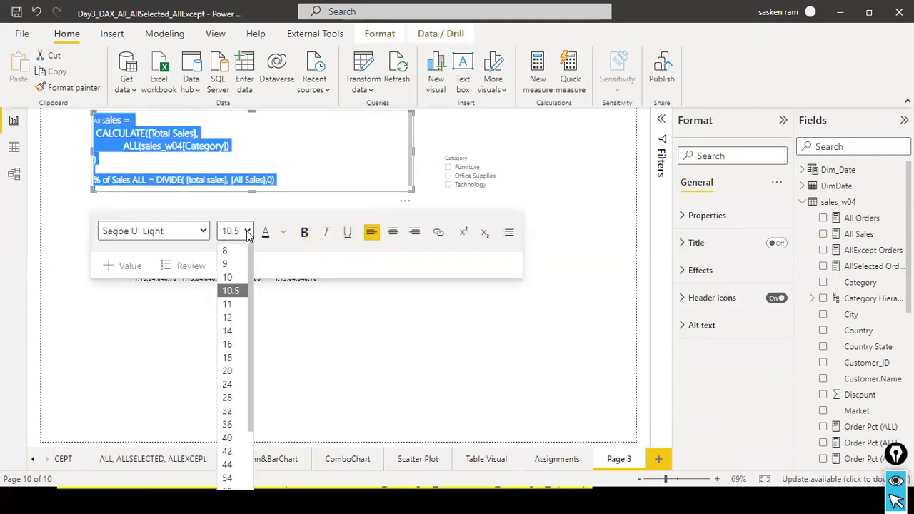
left_click(233, 317)
left_click(488, 365)
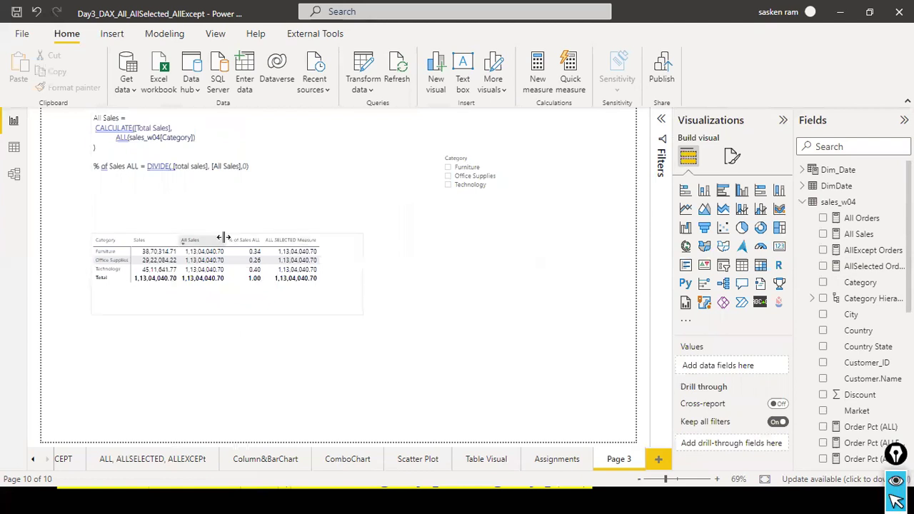
- Search the Category matrix's format settings for "borde" and turn on its visual border
left_click(327, 261)
left_click(732, 160)
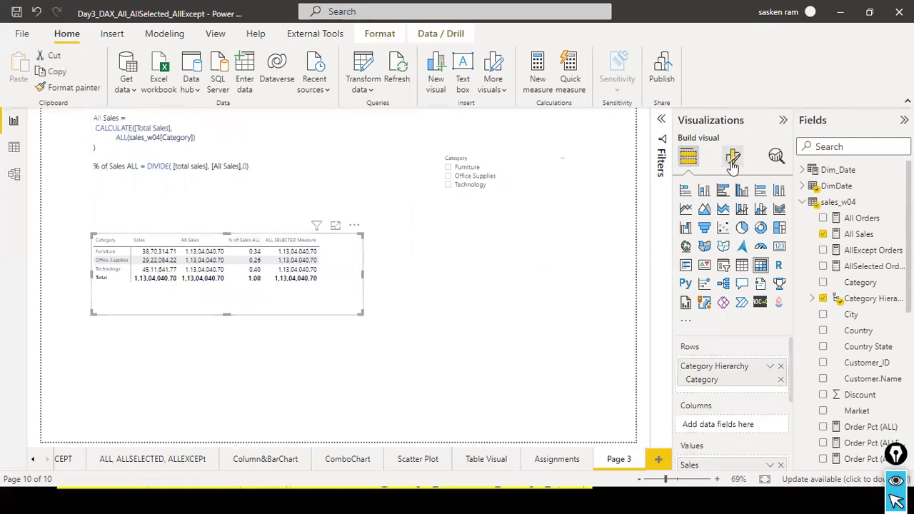
left_click(710, 189)
type("borde")
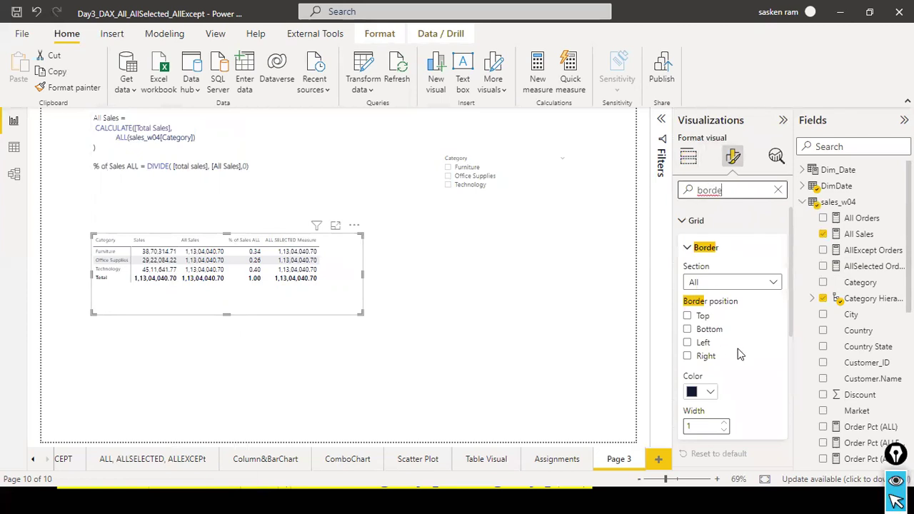
scroll(718, 329, "down", 3)
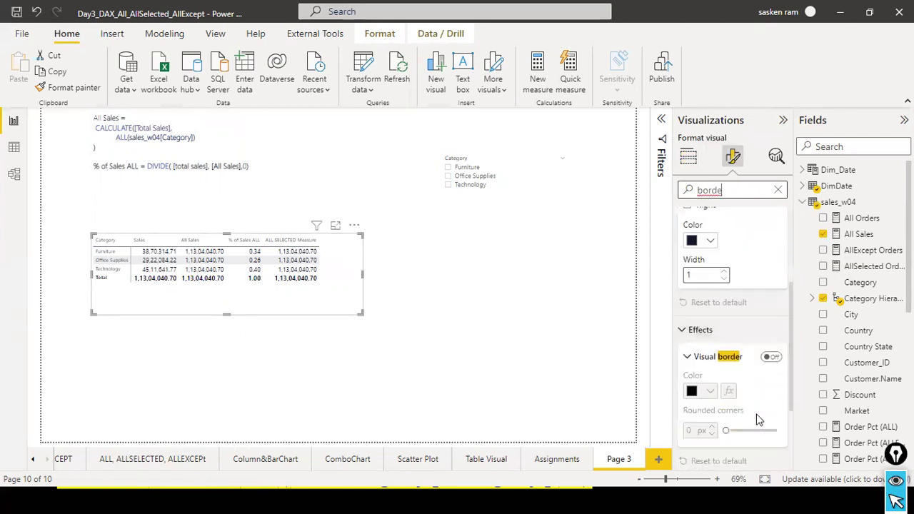
left_click(773, 350)
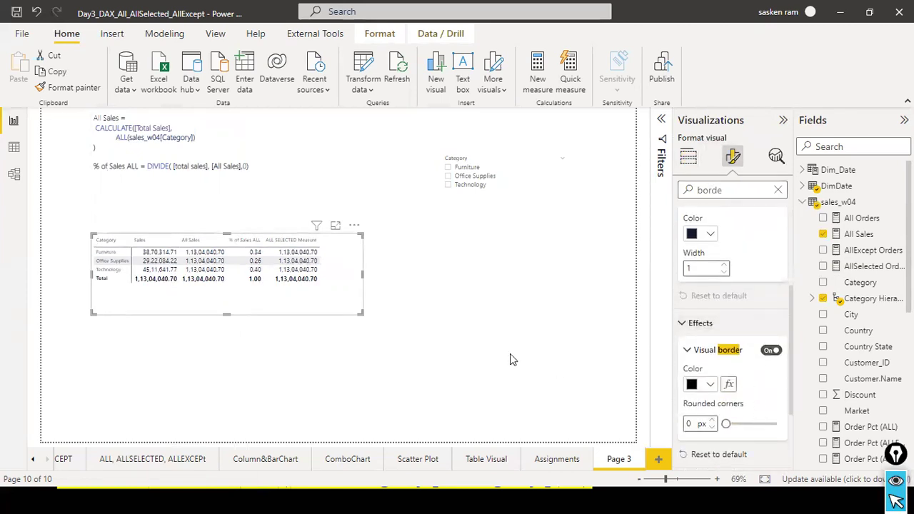
left_click(445, 341)
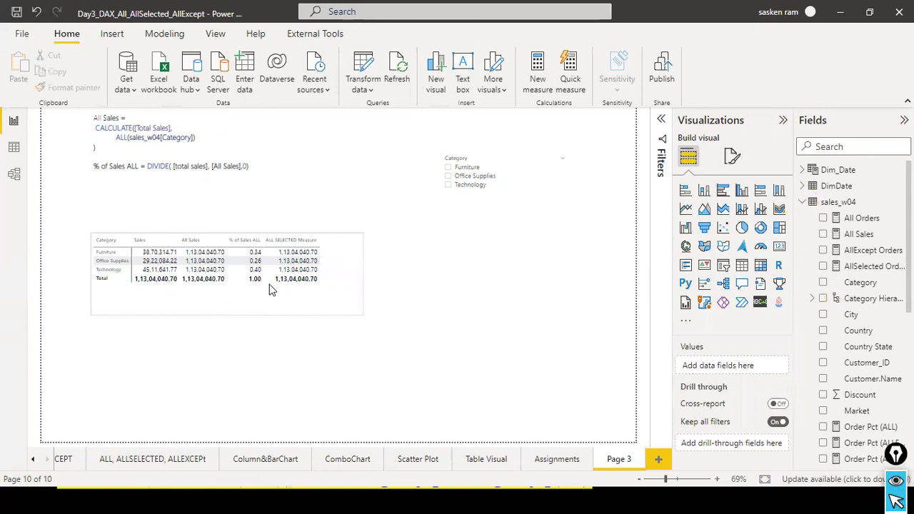
- Search the formula text box's format settings for "border" and turn on its visual border
left_click(265, 189)
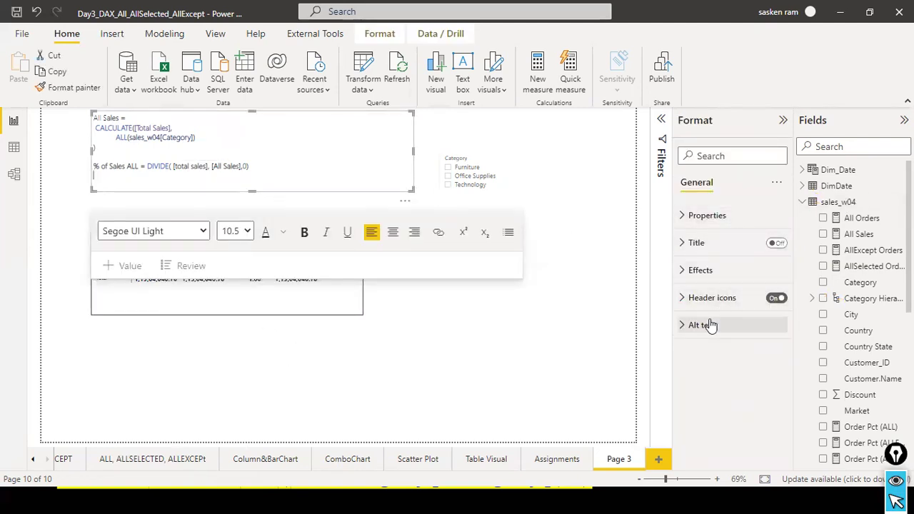
left_click(682, 218)
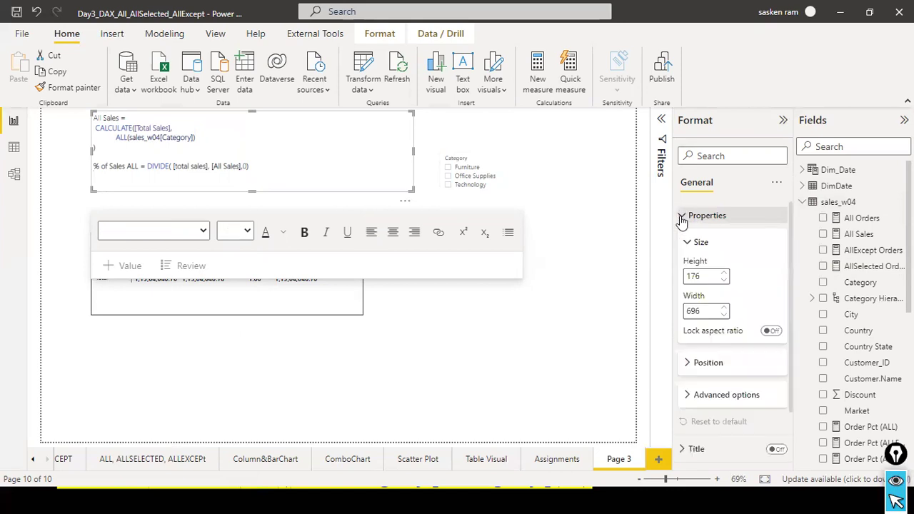
scroll(704, 257, "down", 2)
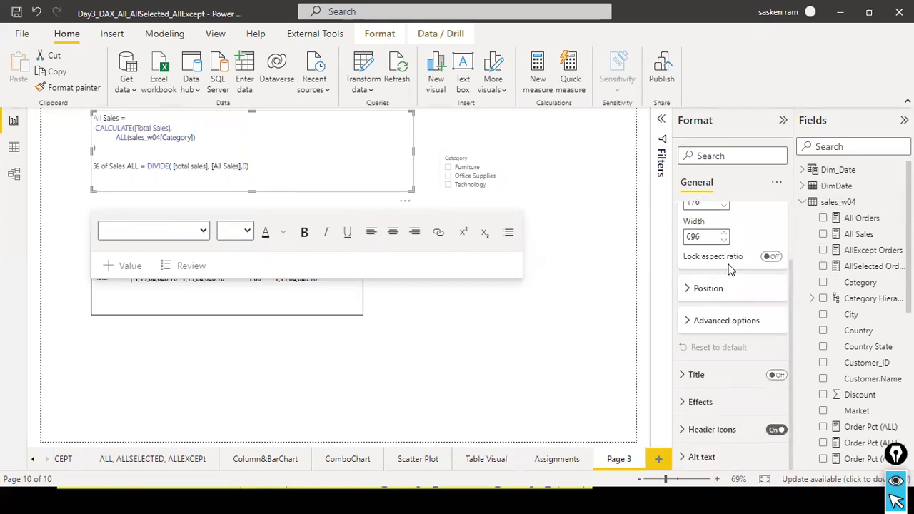
left_click(747, 156)
type("border")
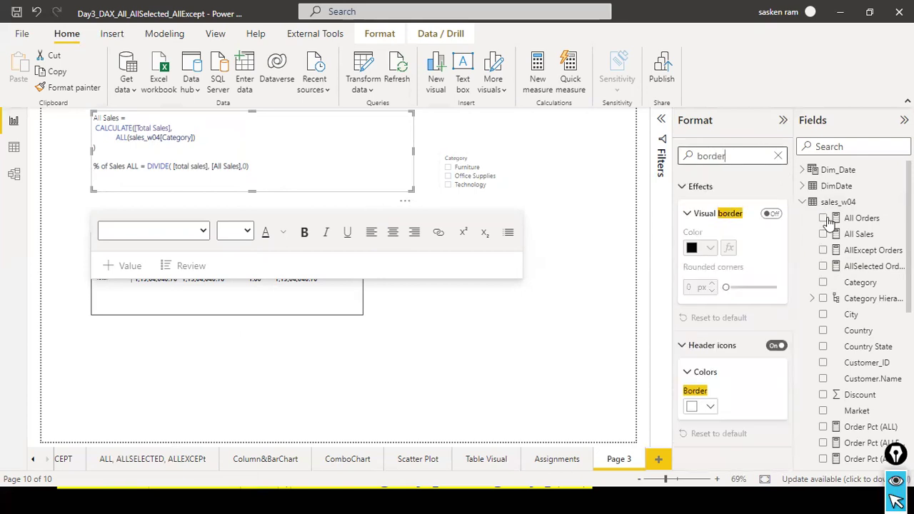
left_click(773, 214)
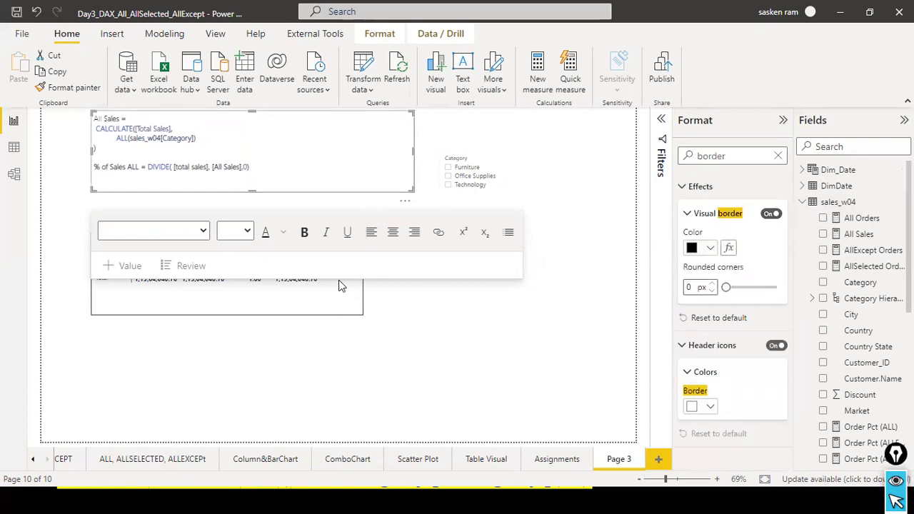
- Narrow the formula text box so its width matches the Category matrix below it
left_click(340, 286)
left_click(411, 159)
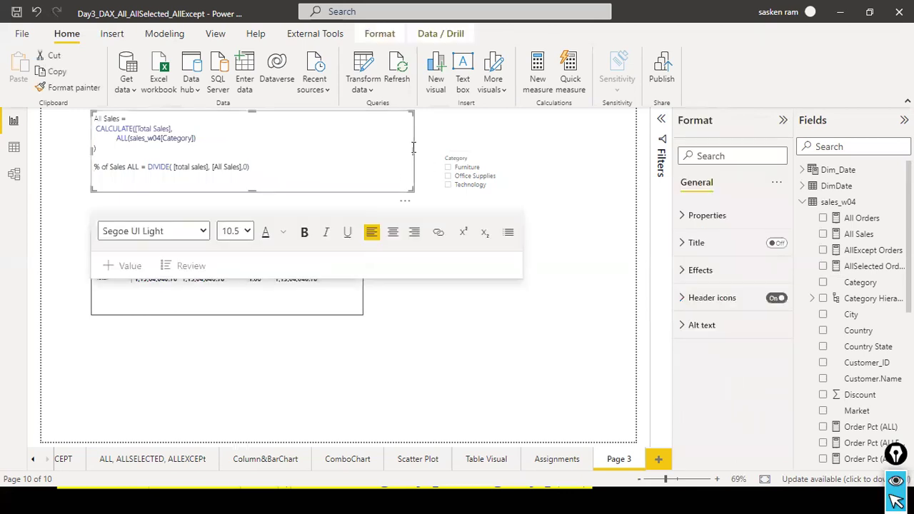
left_click_drag(413, 147, 369, 151)
left_click(400, 333)
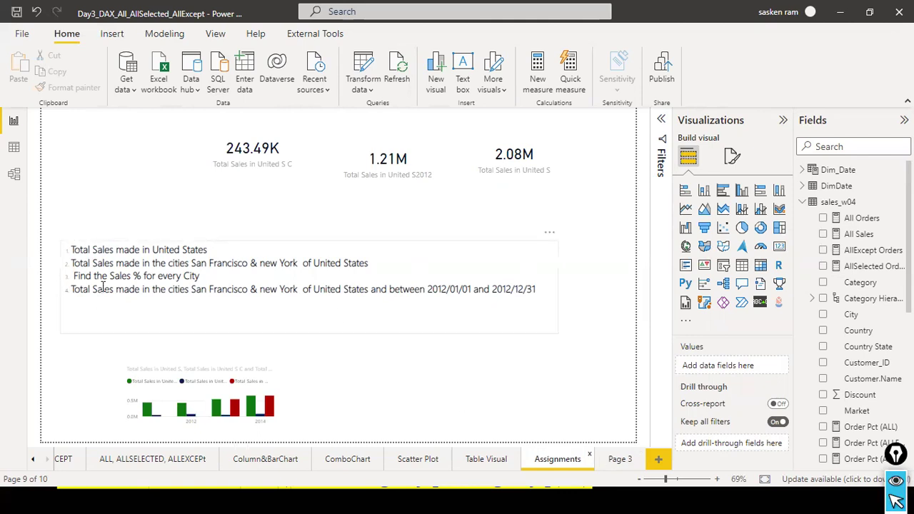
- On Page 3, insert a small card visual beside the Category matrix, below the Category slicer
left_click(611, 461)
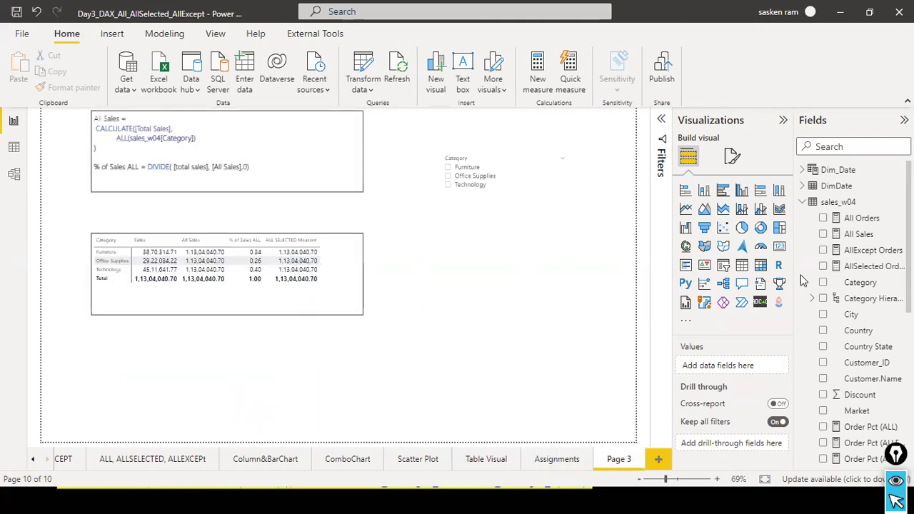
left_click(778, 247)
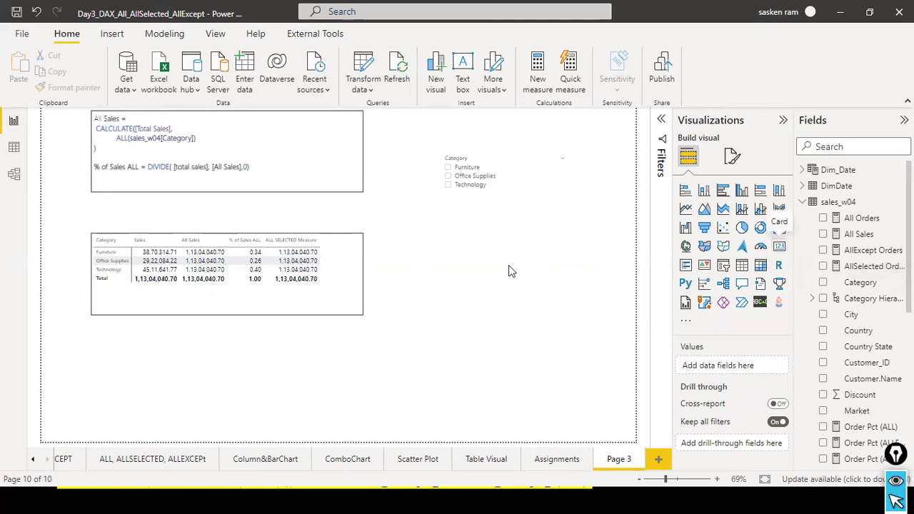
left_click_drag(602, 189, 461, 312)
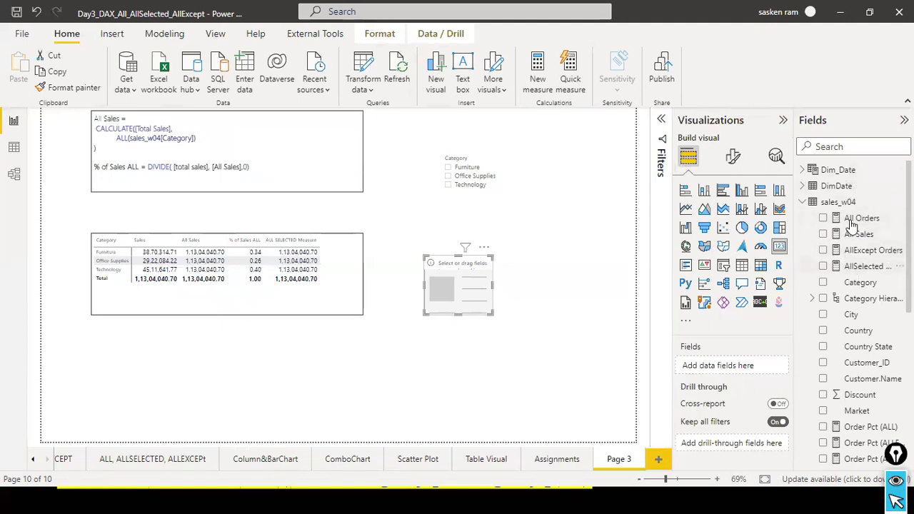
- Search the fields for "total" and examine the formulas of the Total Sales and Total Sales in United S measures
left_click(830, 146)
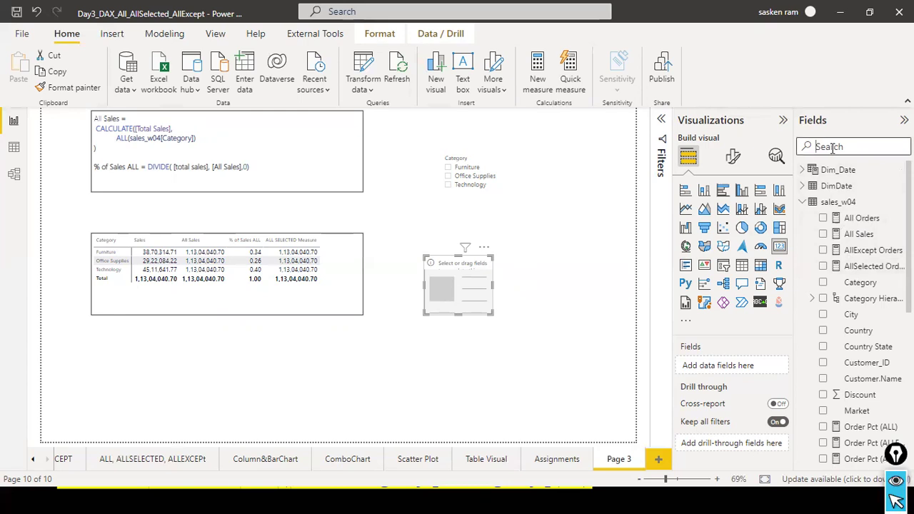
type("total")
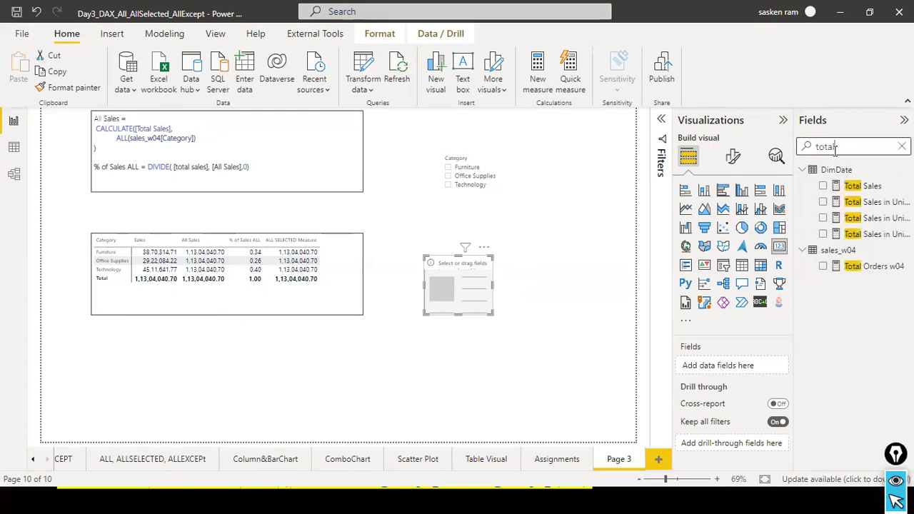
left_click(862, 186)
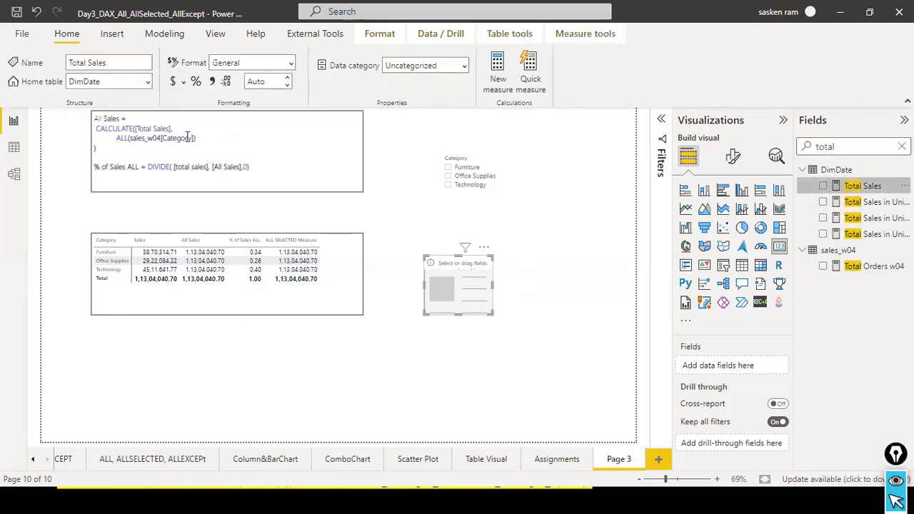
left_click_drag(250, 118, 95, 117)
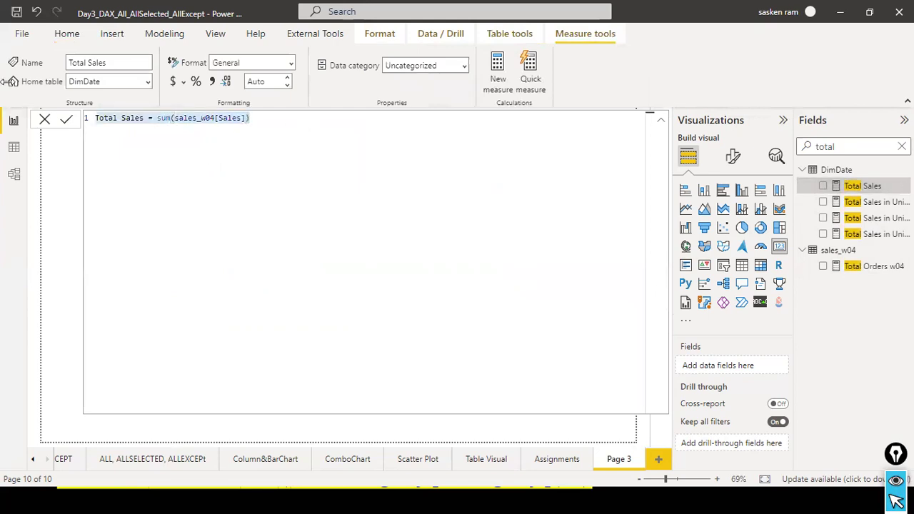
left_click(877, 203)
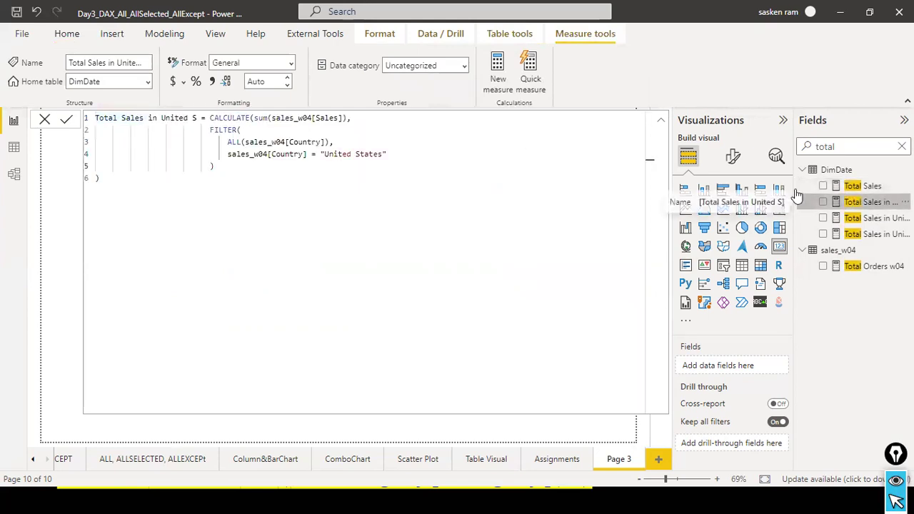
left_click_drag(352, 204, 75, 140)
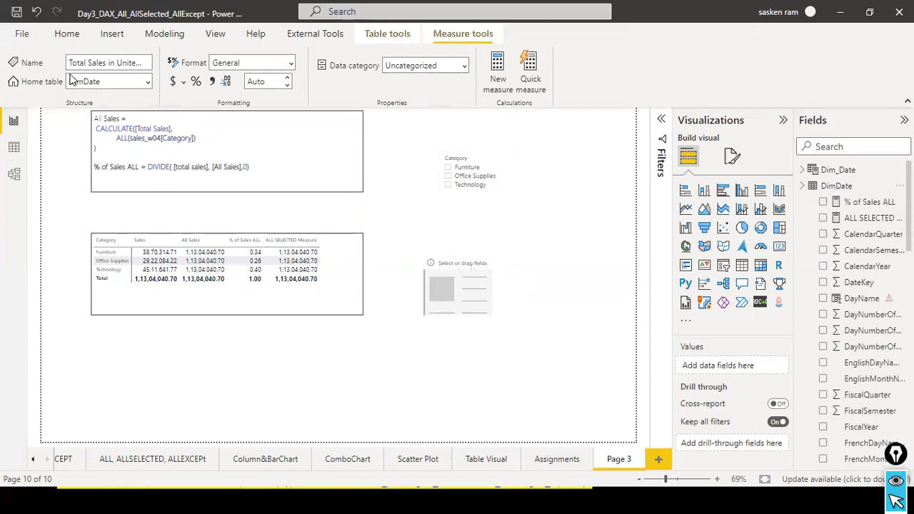
- Create a new measure in DimDate named Total Sales in United States
left_click(68, 36)
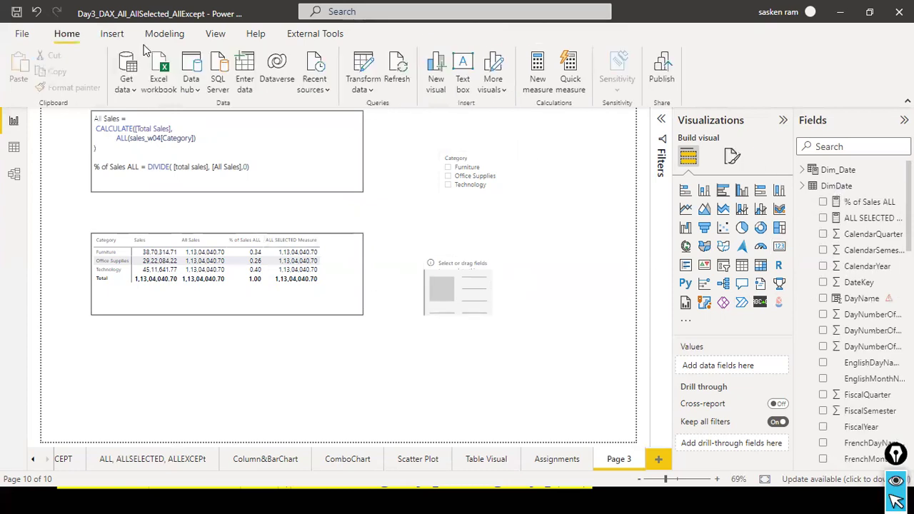
left_click(150, 39)
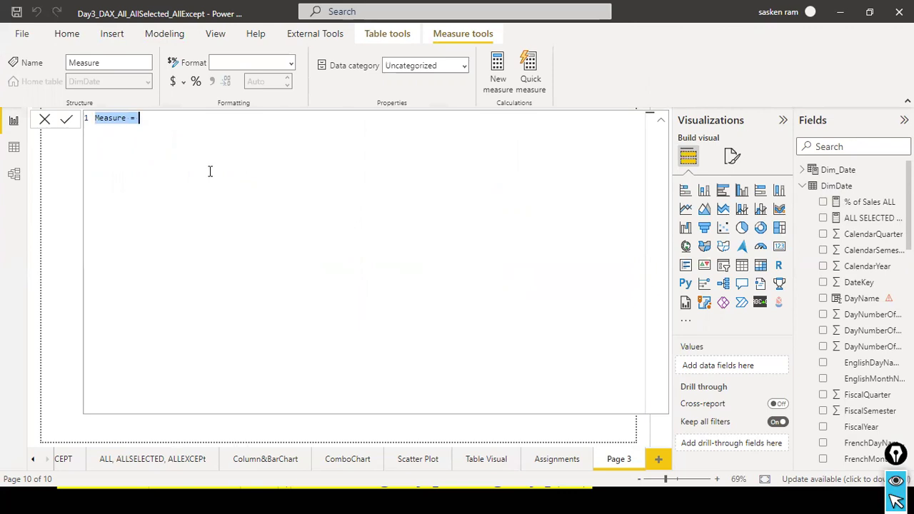
type("Tota")
key("BackSpace")
key("BackSpace")
key("BackSpace")
type("otal Sales i")
key("BackSpace")
key("BackSpace")
key("BackSpace")
key("BackSpace")
type("les in Un")
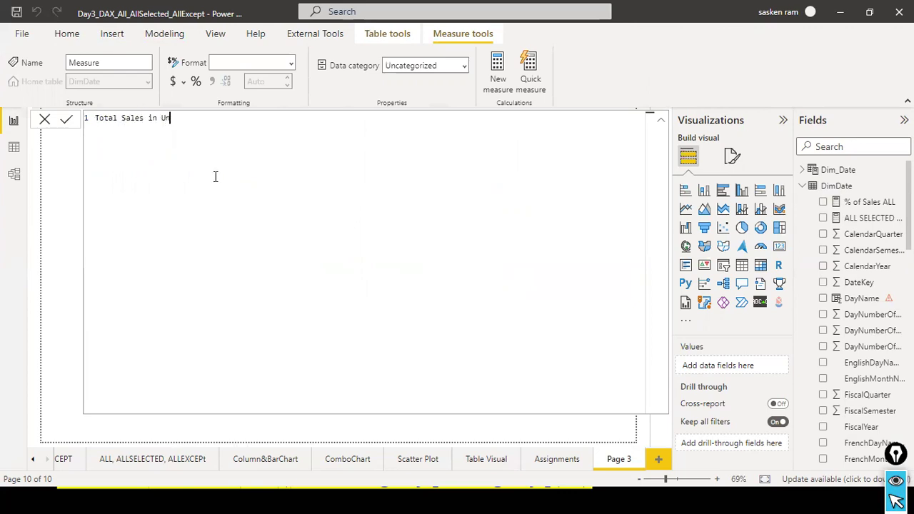
type("ited States = calculat")
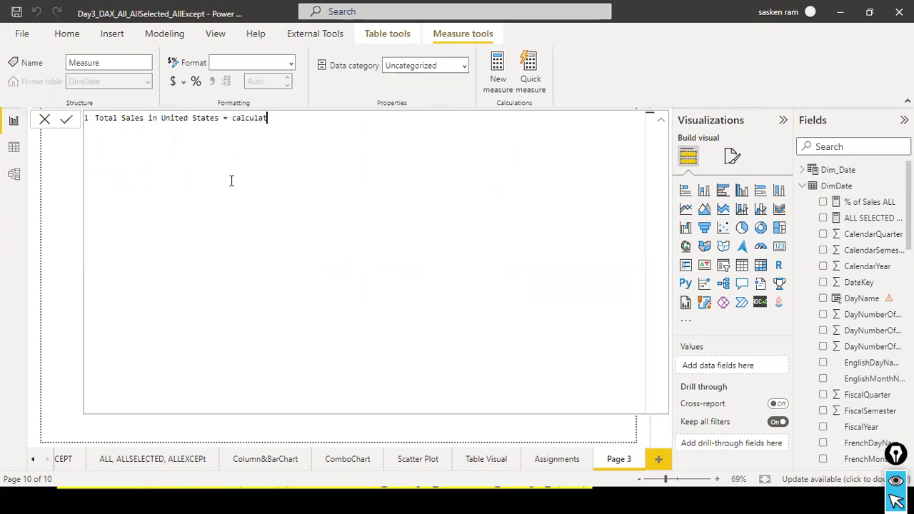
- Begin the measure's expression with CALCULATE and enter [total sales as its first argument instead of a sum
key("ctrl+BackSpace")
type("CA")
type("UC")
key("BackSpace")
key("BackSpace")
type("LCULATE(sum(")
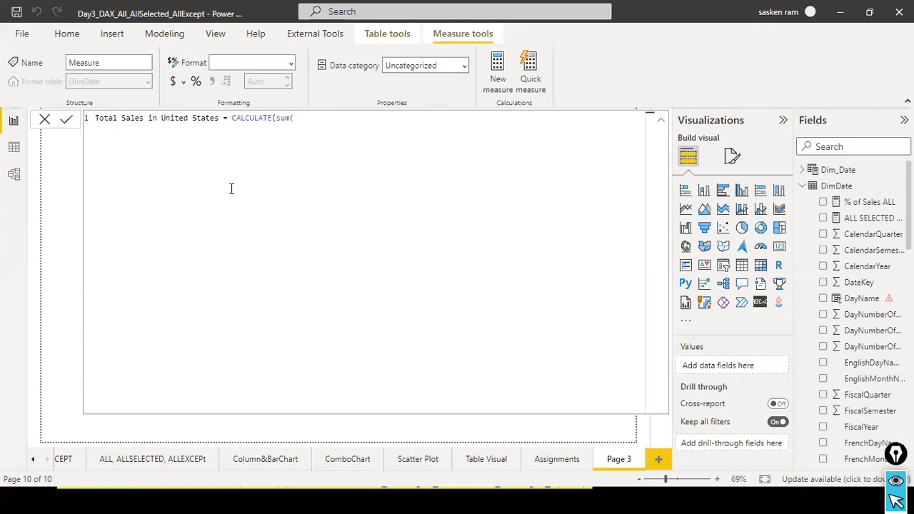
key("BackSpace")
key("BackSpace")
key("BackSpace")
key("BackSpace")
key("BackSpace")
type("[total sales")
key("ctrl+a")
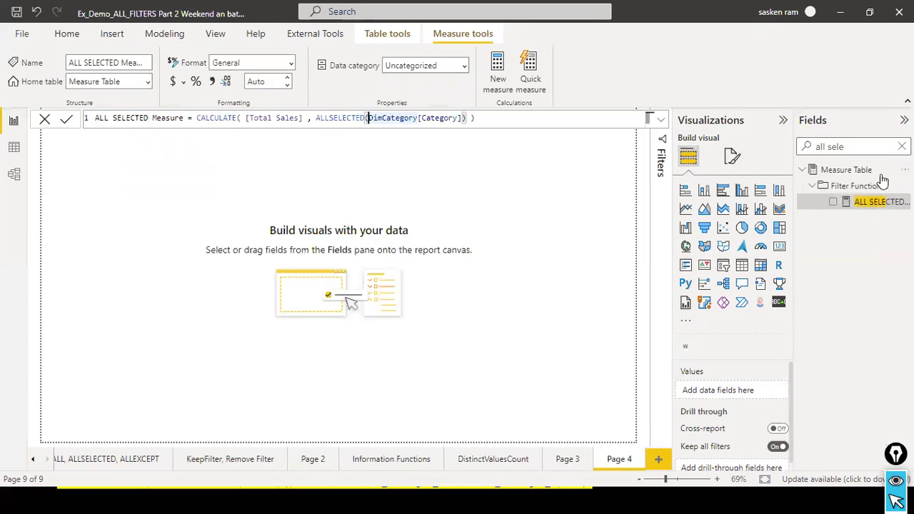
- Switch to the Ex_Demo_ALL_FILTERS report, clear its field search and browse the measures in Measure Table
left_click(902, 146)
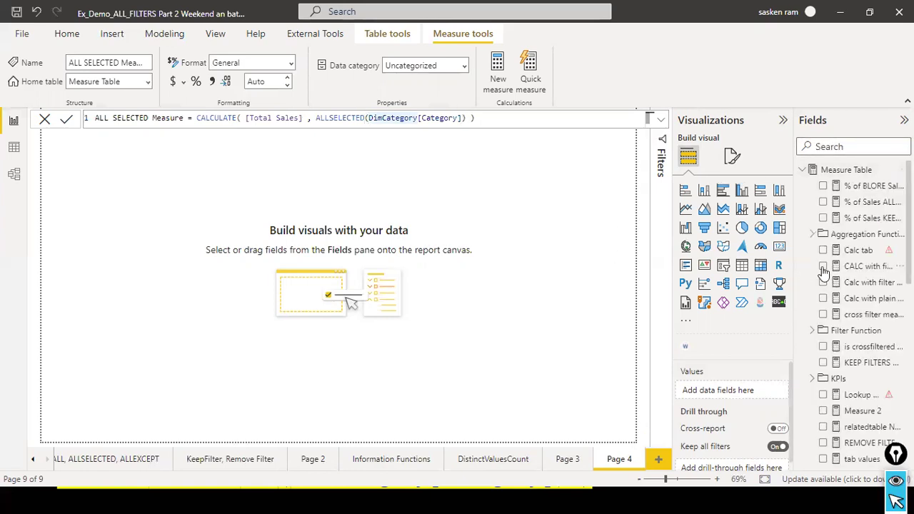
scroll(862, 285, "down", 5)
scroll(863, 285, "down", 5)
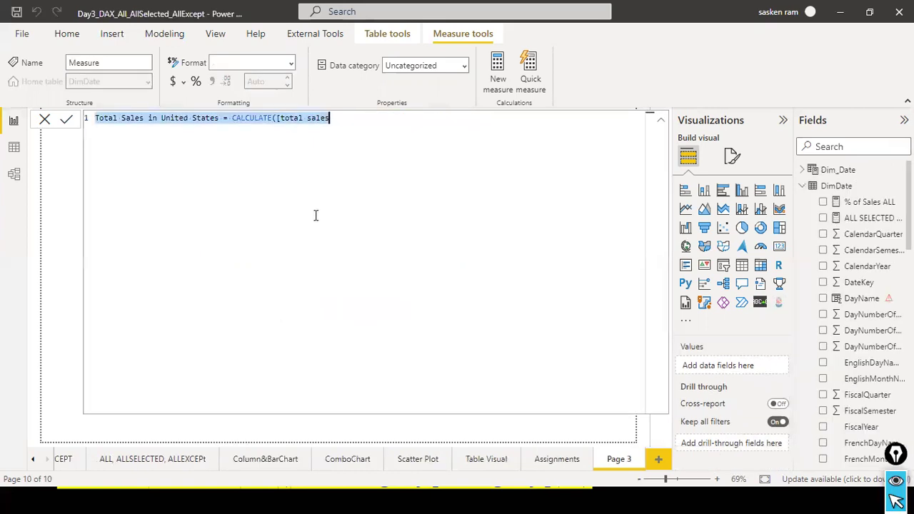
- Back in the Day3_DAX report, complete the first CALCULATE argument as [Total Sales] and open a FILTER function as the second argument
left_click(337, 130)
left_click(421, 166)
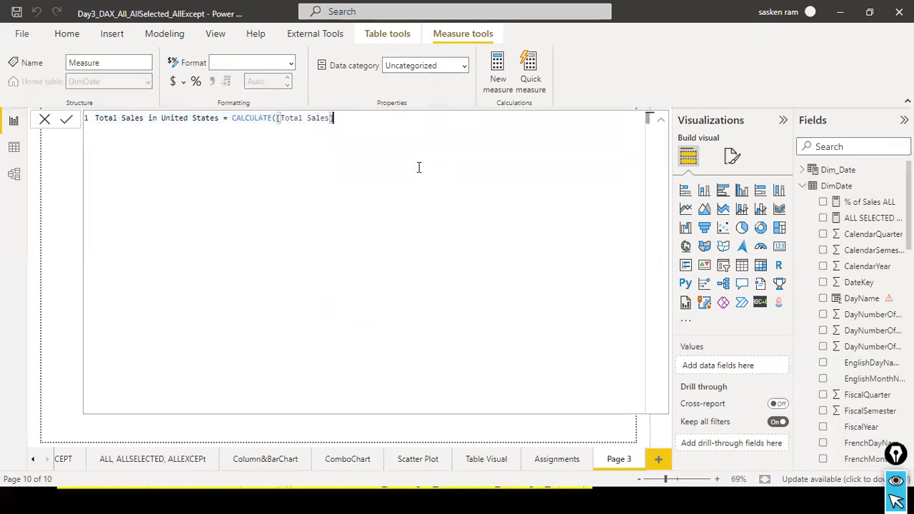
type(",")
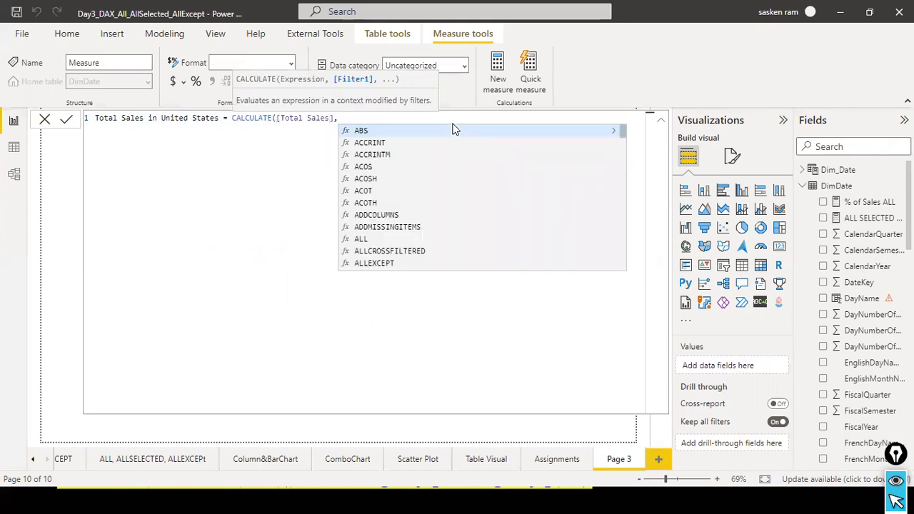
type("f")
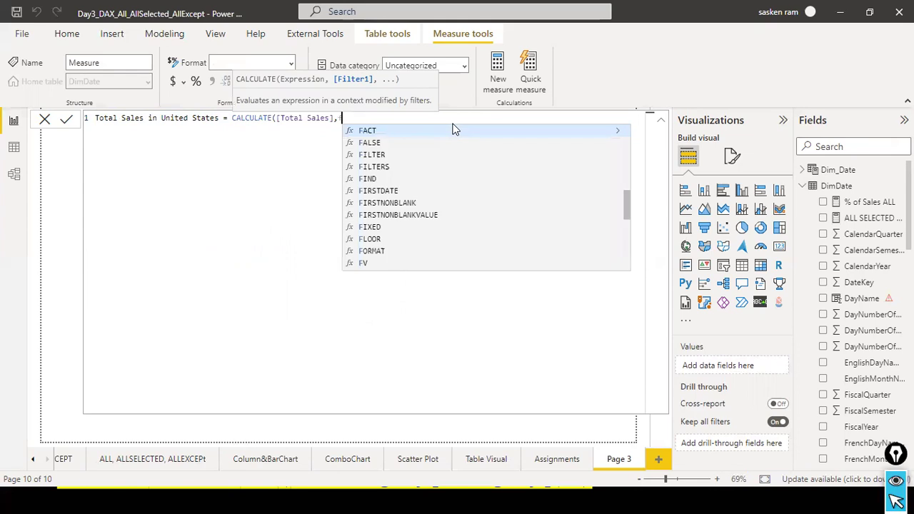
type("ilter")
key("Tab")
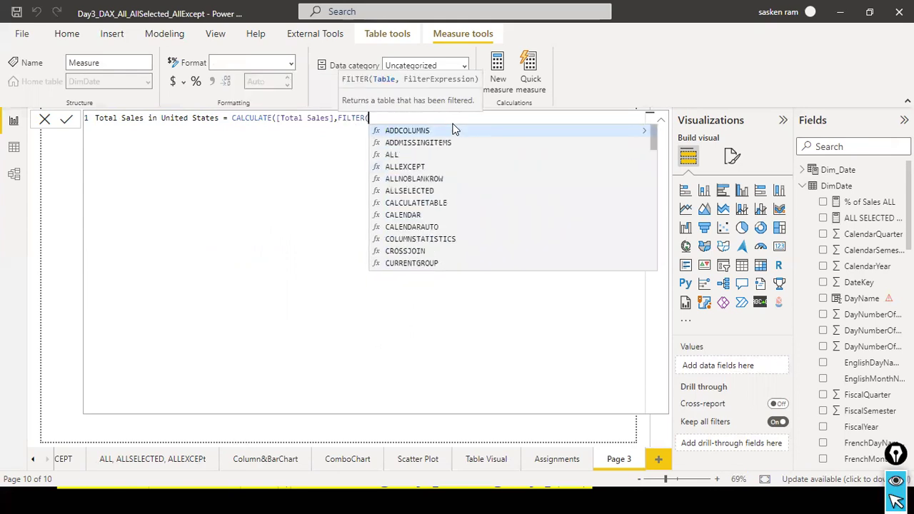
key("Escape")
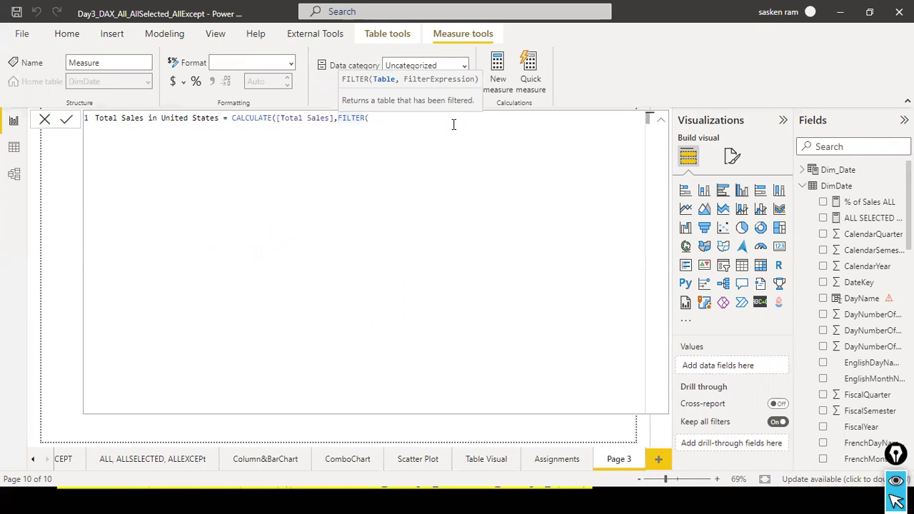
key("shift+Return")
key("Tab")
key("Tab")
key("Tab")
key("Tab")
key("Tab")
key("Tab")
key("Tab")
key("Tab")
key("Tab")
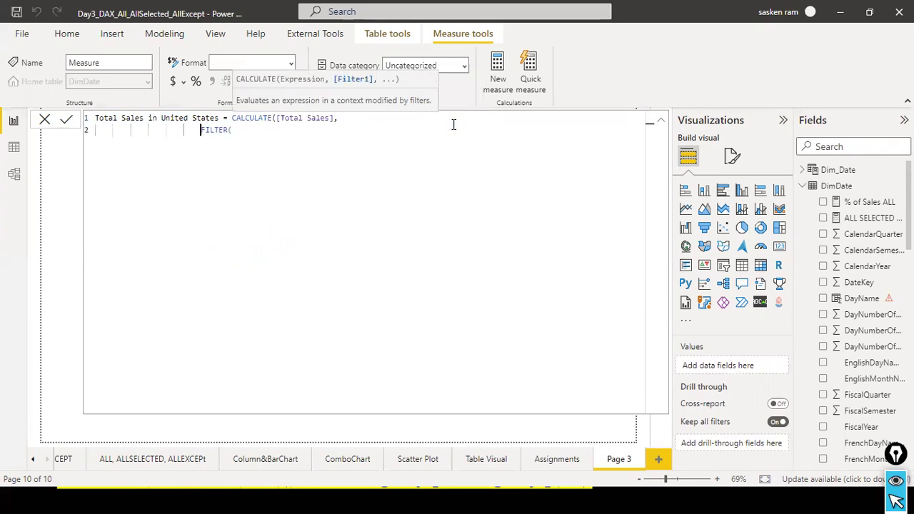
key("Tab")
key("BackSpace")
key("BackSpace")
key("BackSpace")
key("BackSpace")
key("BackSpace")
key("BackSpace")
key("BackSpace")
key("BackSpace")
key("BackSpace")
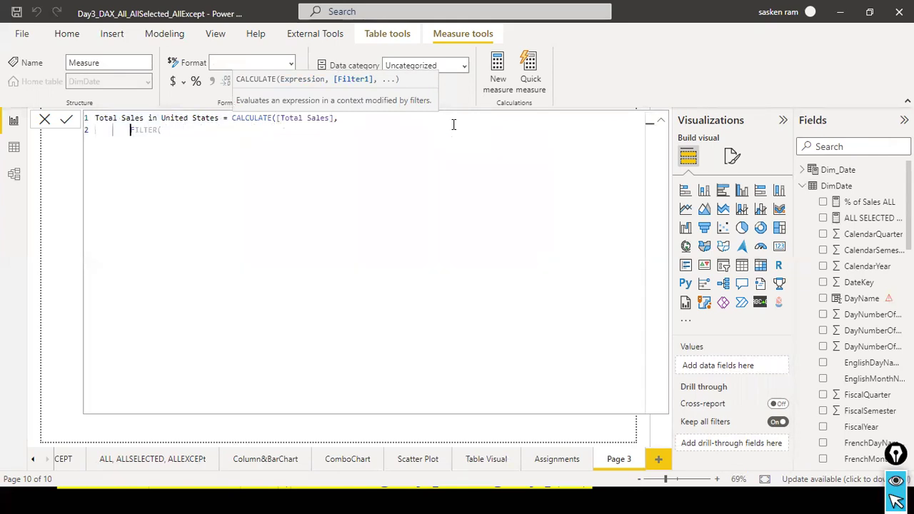
key("BackSpace")
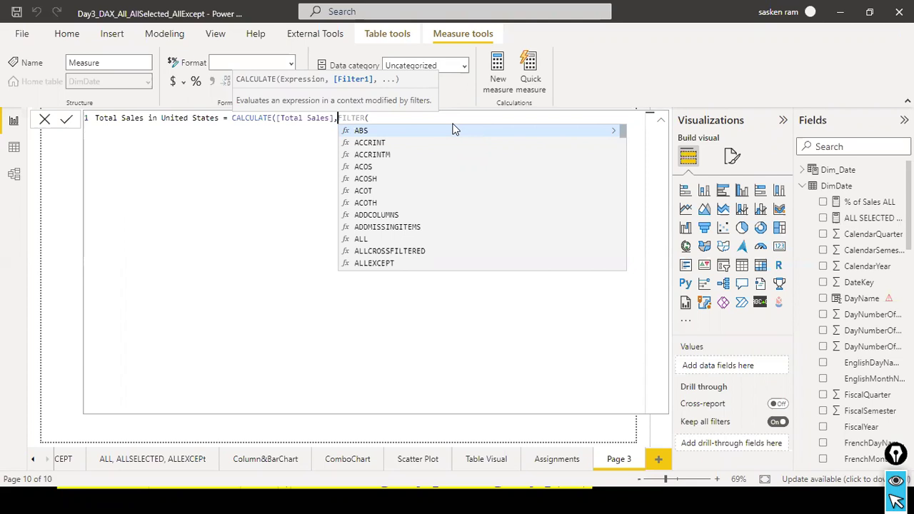
- Place the FILTER function on a second line of the measure formula, indented to align under CALCULATE
key("shift+Return")
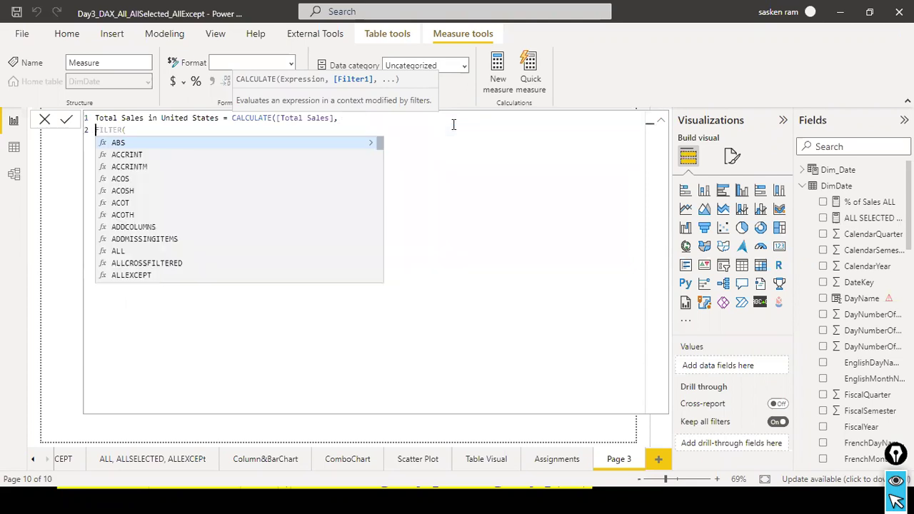
key("Tab")
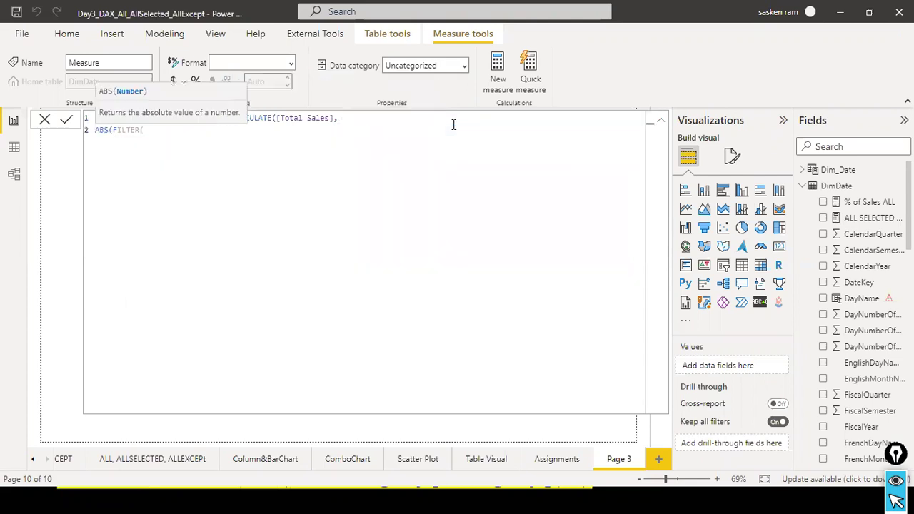
key("BackSpace")
key("BackSpace")
key("BackSpace")
key("BackSpace")
key("Tab")
key("Tab")
key("Tab")
key("Tab")
key("Tab")
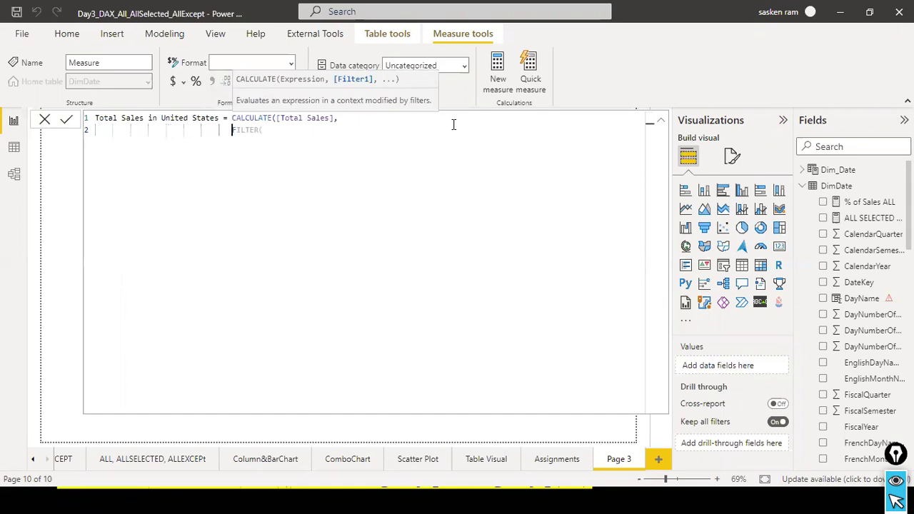
- Remove the two closing parentheses after FILTER( and start a third line in the measure formula
key("Right")
key("Right")
key("Right")
key("Right")
key("Right")
key("Right")
key("Right")
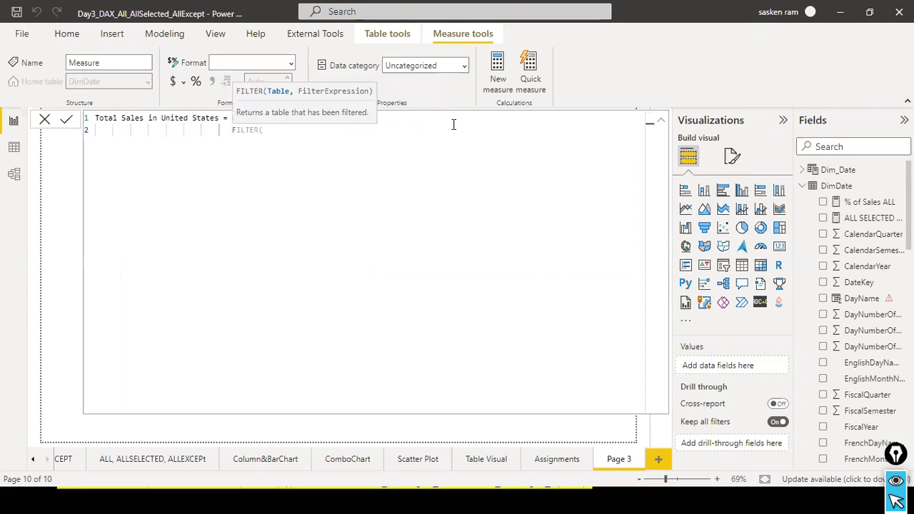
key("Return")
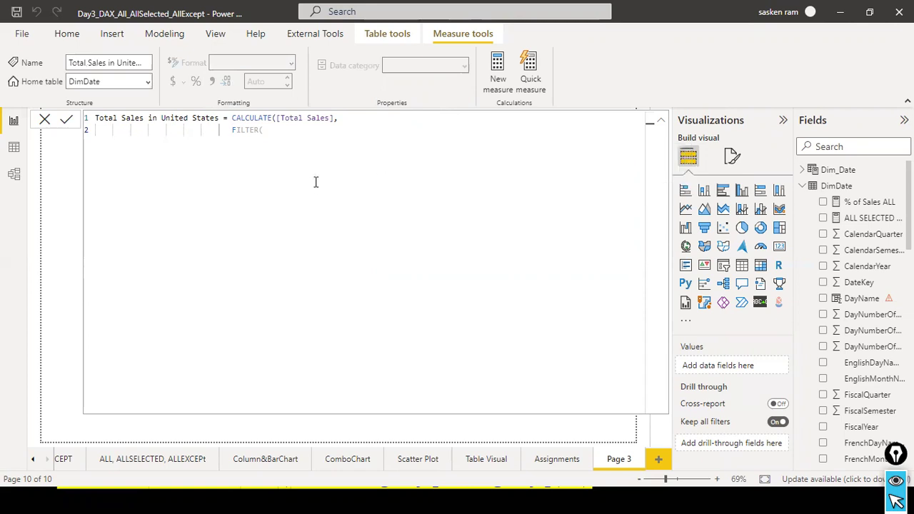
left_click(330, 141)
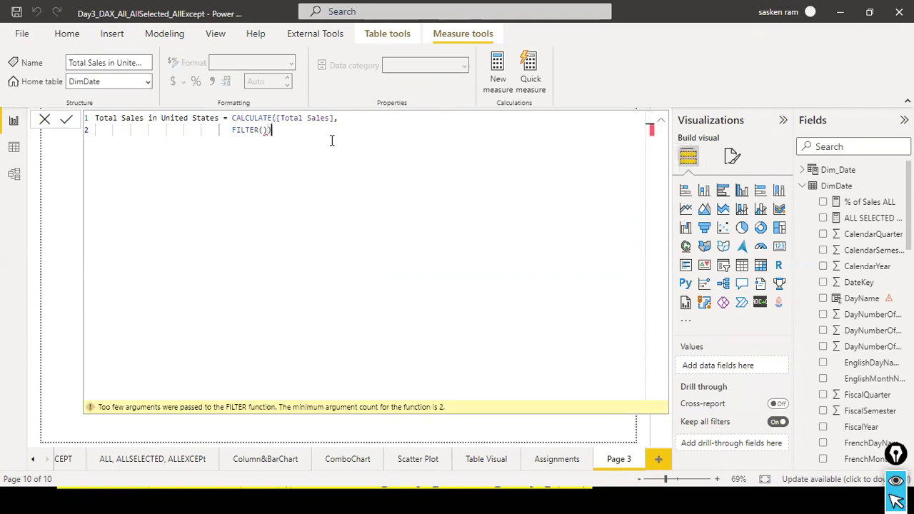
key("BackSpace")
key("BackSpace")
key("shift+Return")
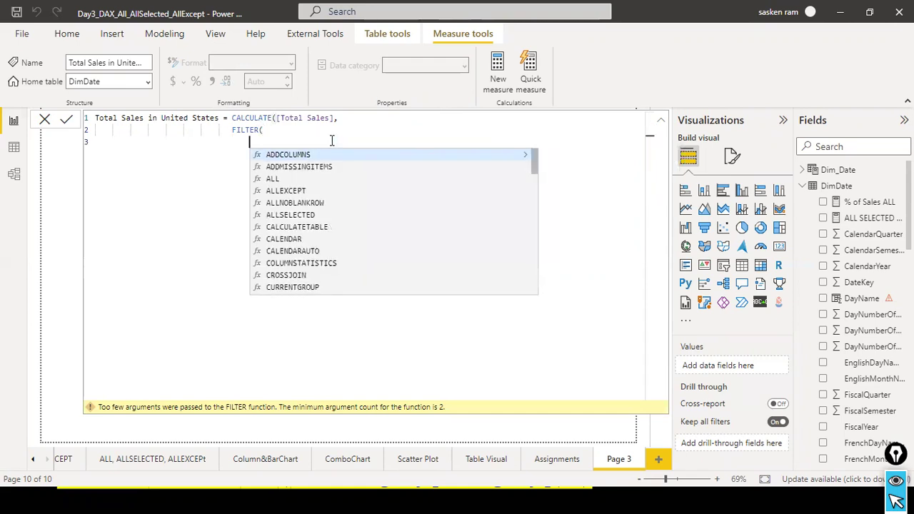
key("Tab")
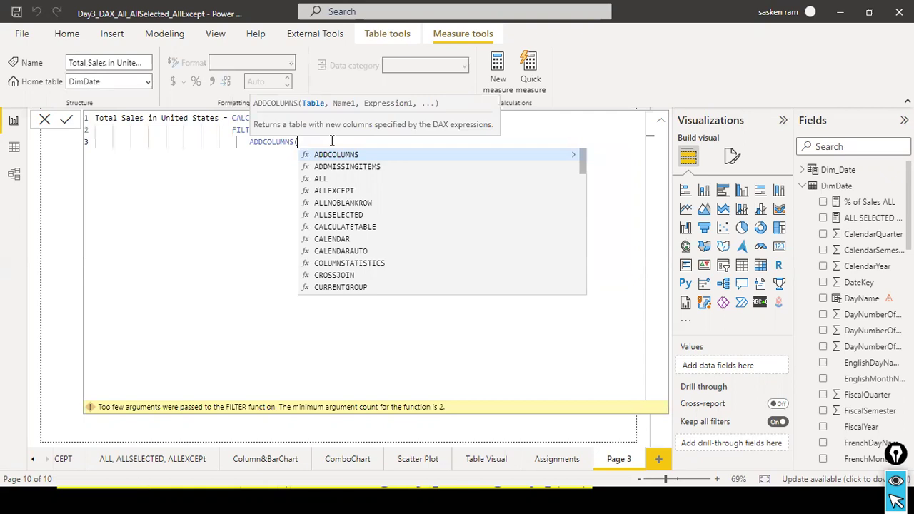
key("BackSpace")
key("BackSpace")
key("BackSpace")
key("BackSpace")
key("BackSpace")
key("BackSpace")
key("BackSpace")
key("BackSpace")
key("BackSpace")
key("BackSpace")
key("BackSpace")
- Align the third line under FILTER and enter ALL(sales_w04[Country] as the start of FILTER's table argument
key("BackSpace")
key("BackSpace")
key("BackSpace")
key("BackSpace")
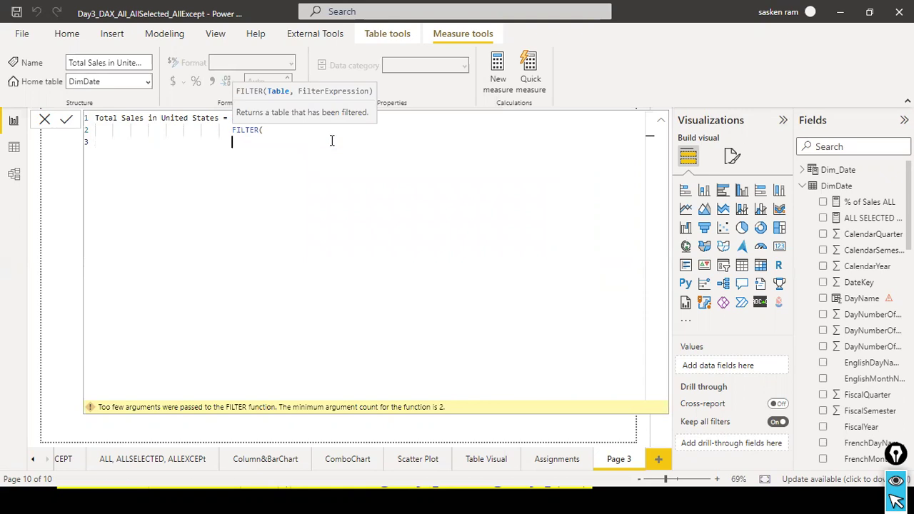
type("ALL")
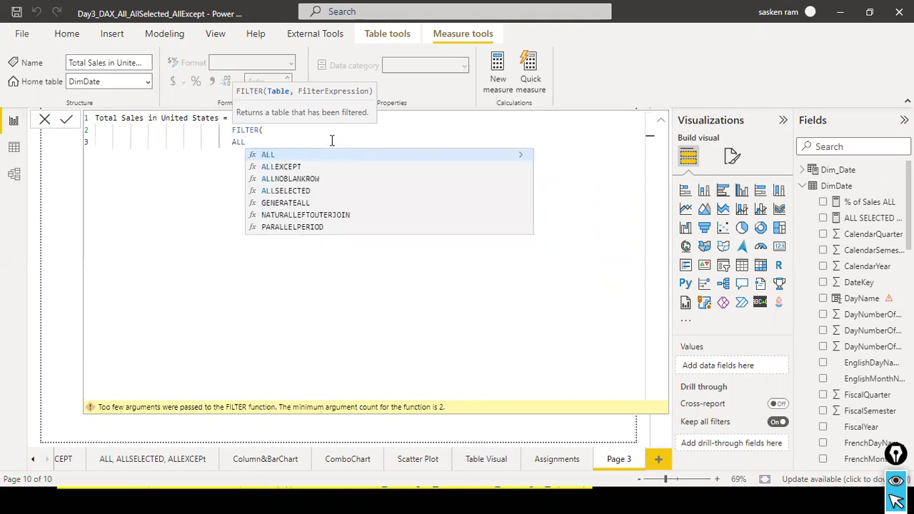
type("(sales_w04")
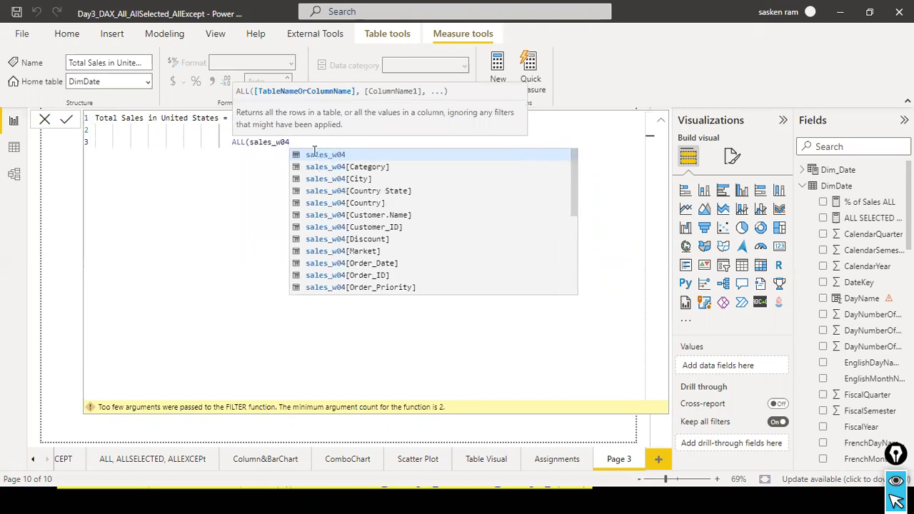
type("[")
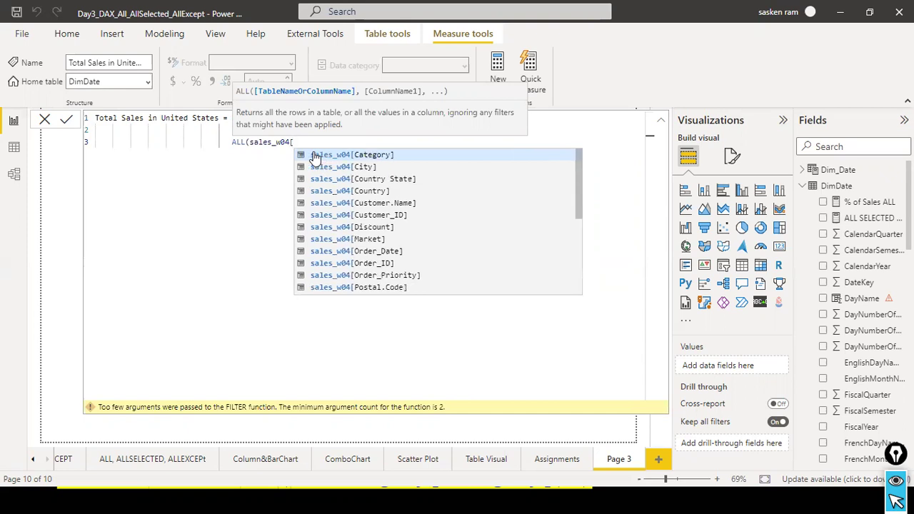
type("cou")
key("Tab")
type(")")
key("BackSpace")
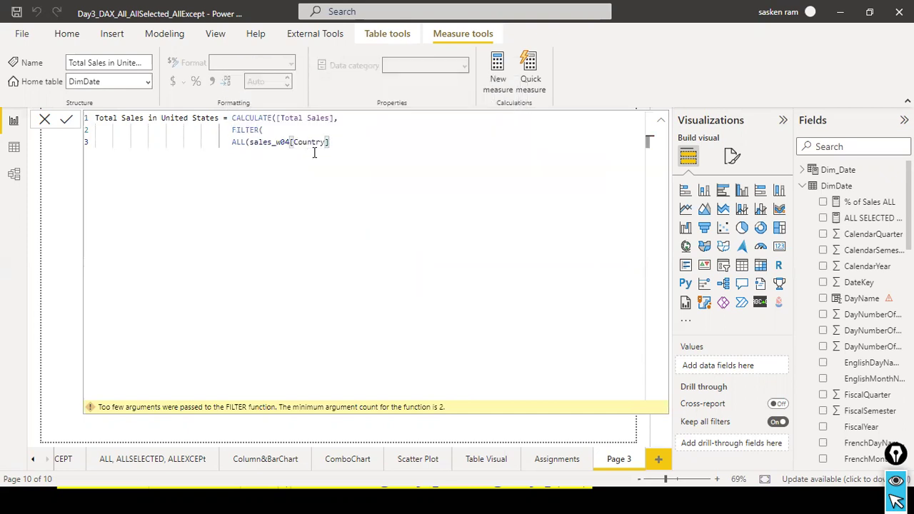
- Add the condition sales_w04[Country] = 'United States' on a fourth line and a closing parenthesis on a fifth line
type(",")
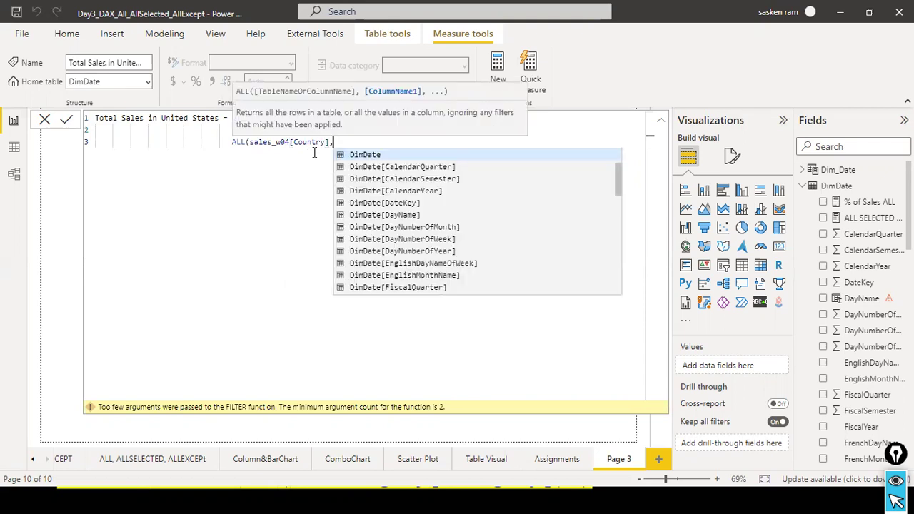
key("shift+Return")
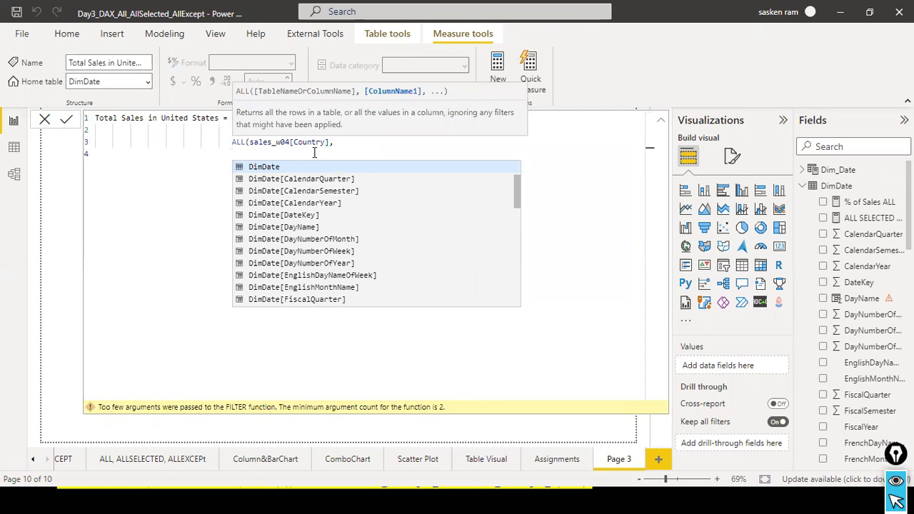
type("count")
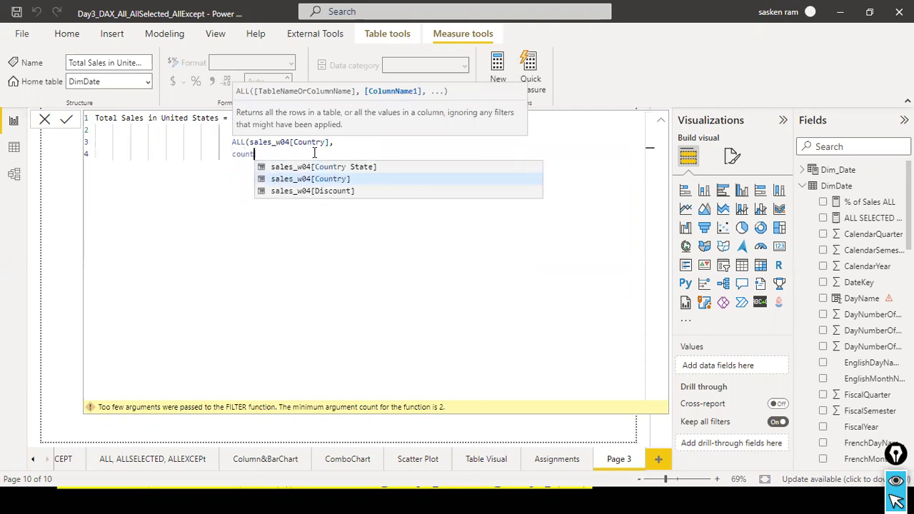
key("Down")
key("Up")
key("Tab")
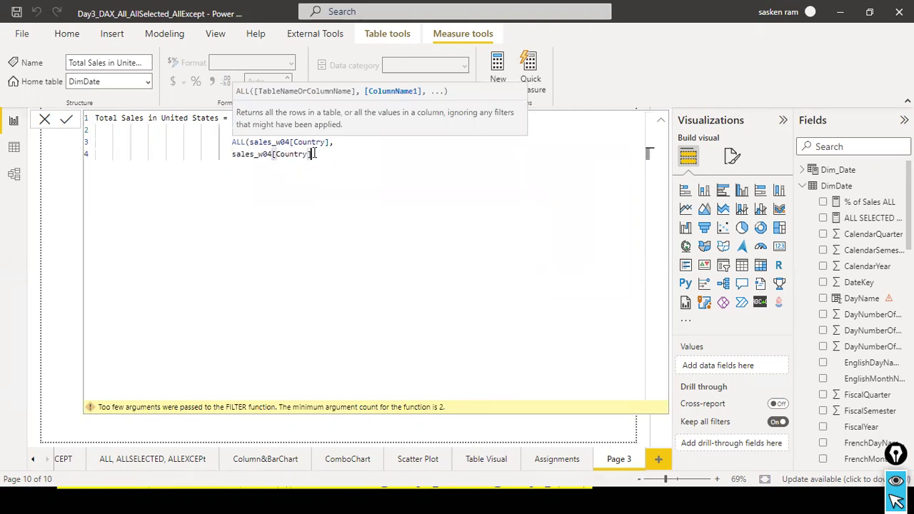
type("= '")
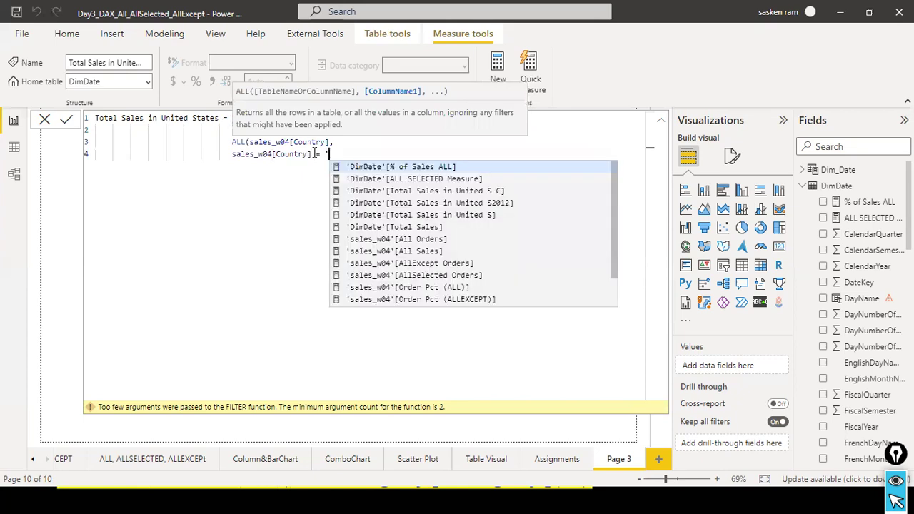
type("United States'")
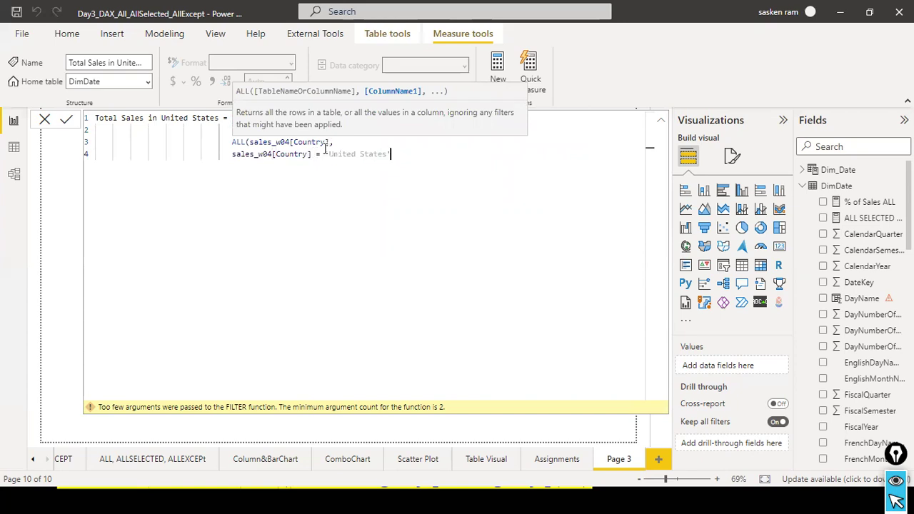
key("Return")
type(")")
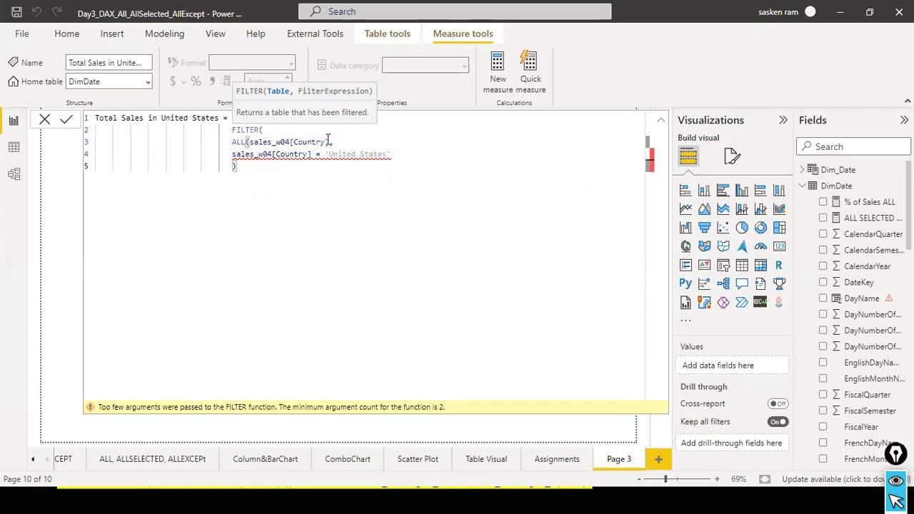
- Close the ALL function with a parenthesis between sales_w04[Country] and the comma
left_click(330, 142)
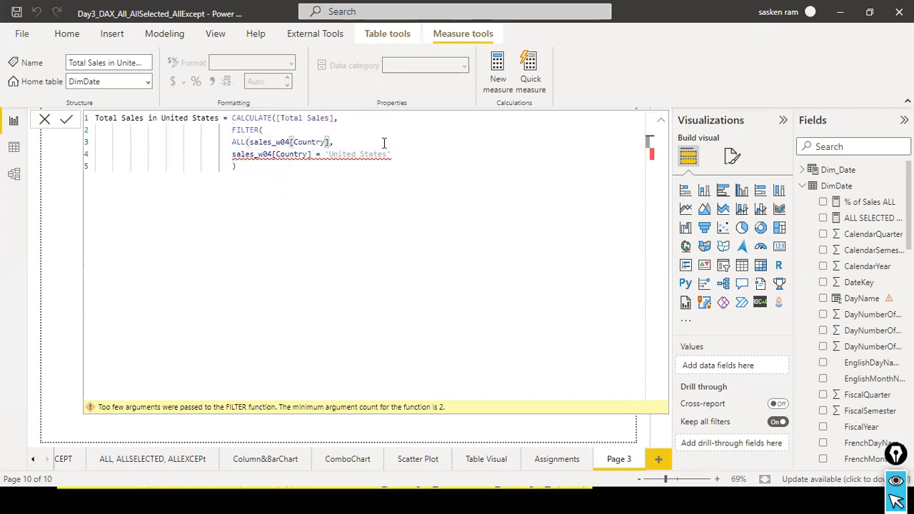
left_click(247, 141)
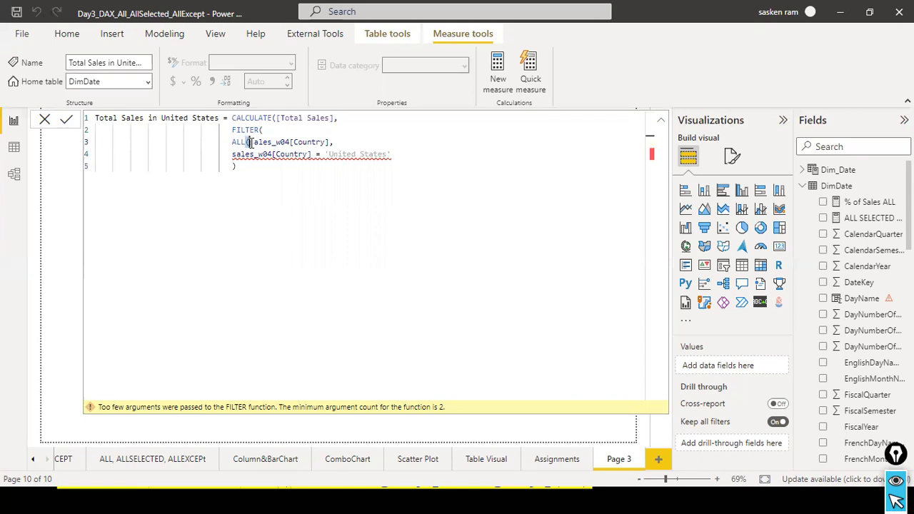
left_click(331, 144)
type(",")
type(")")
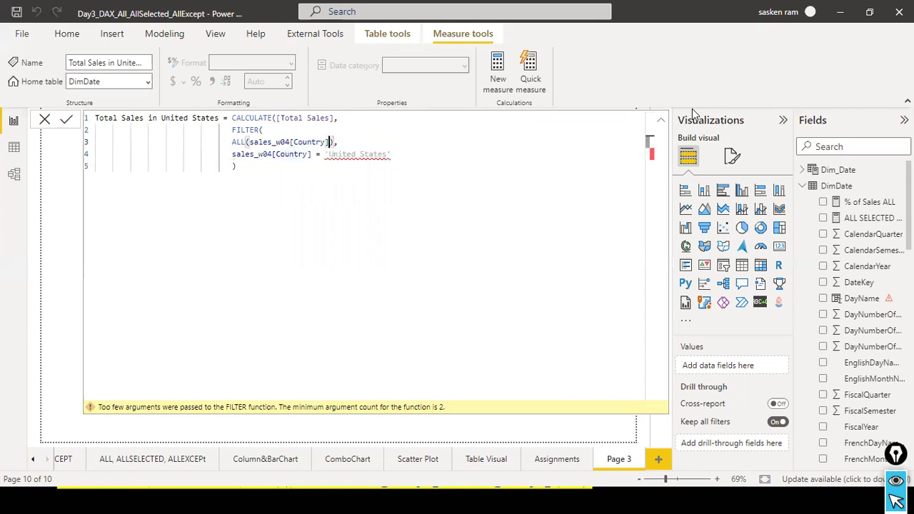
- Close CALCULATE with a parenthesis on a sixth line and check the parenthesis pairs of FILTER and ALL
key("Down")
key("Down")
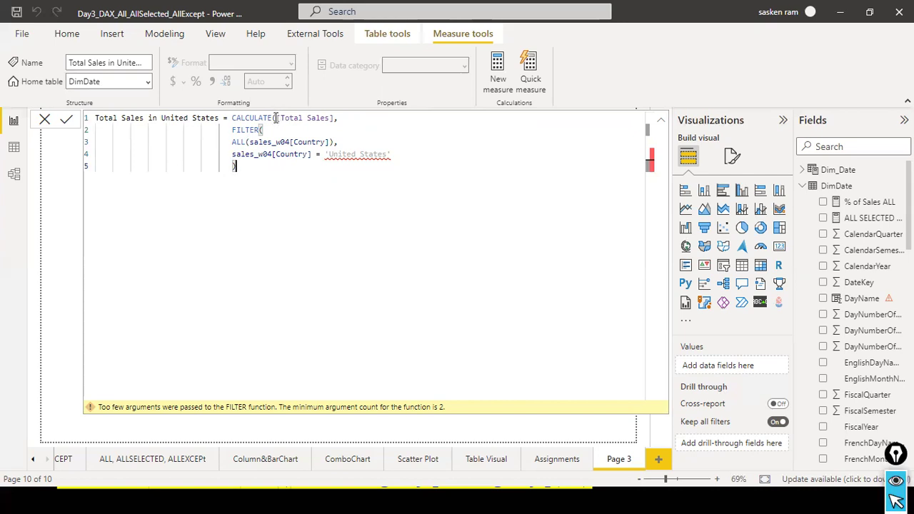
key("Return")
type(")")
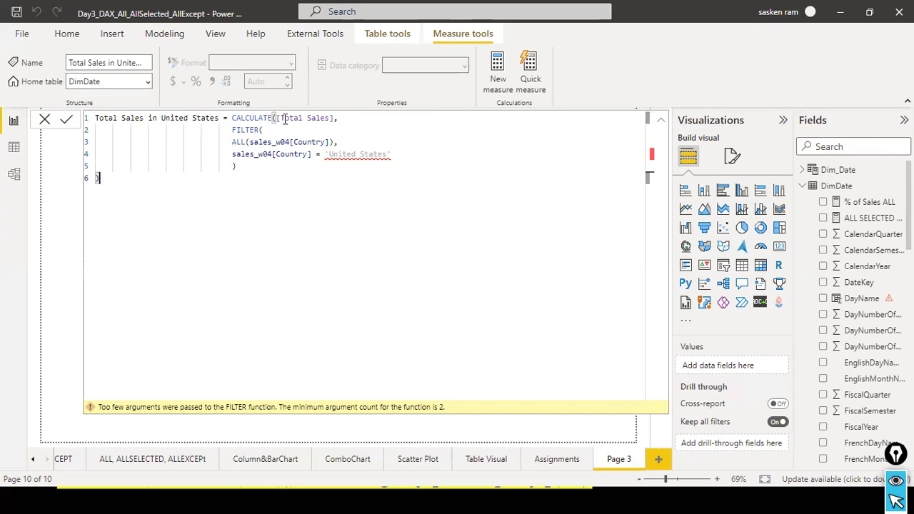
left_click(263, 130)
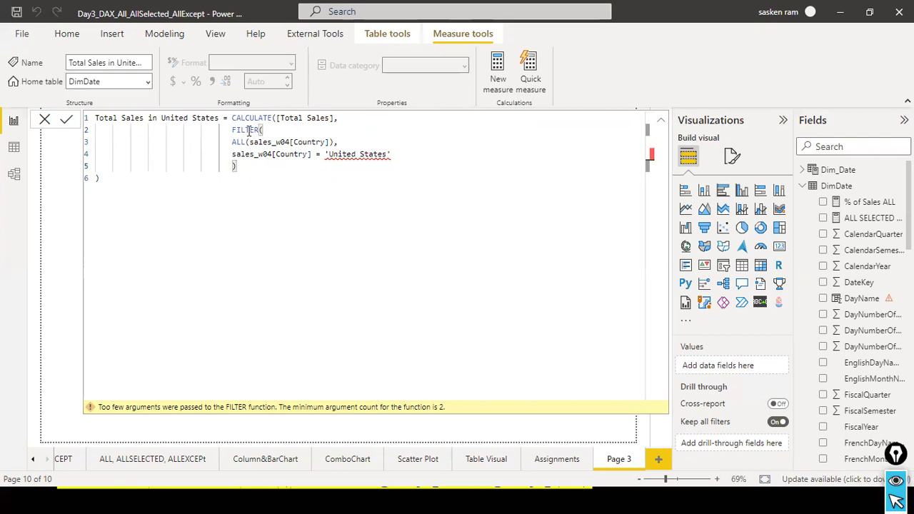
left_click(331, 142)
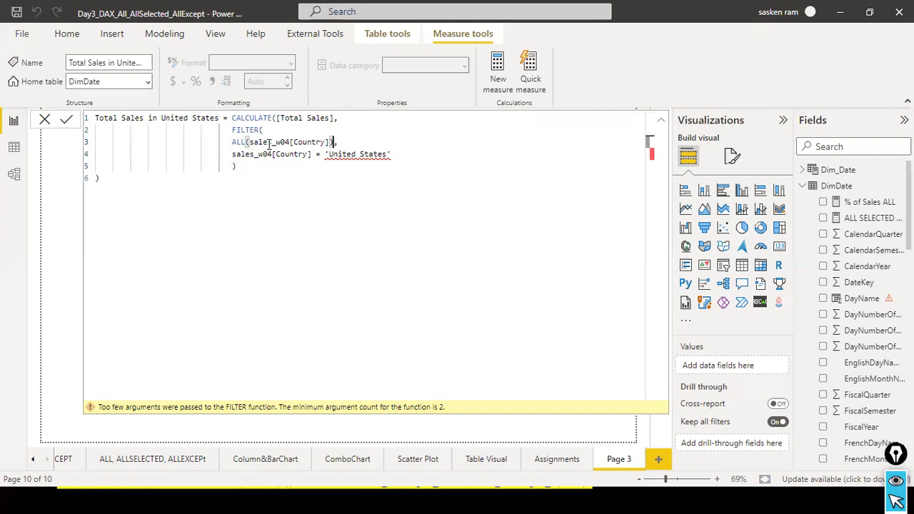
left_click(335, 143)
type(",")
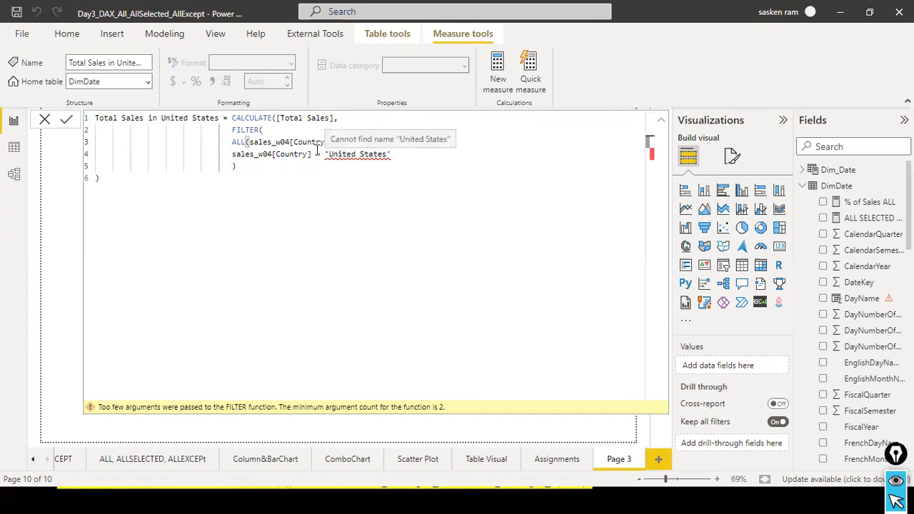
- Enclose United States in double quotes instead of single quotes, then commit the measure and close the formula editor
left_click(338, 163)
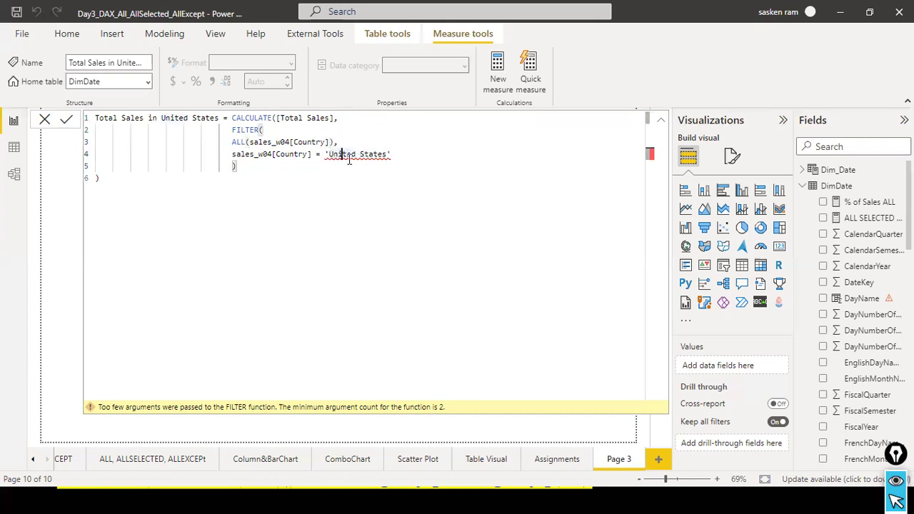
left_click(329, 156)
key("BackSpace")
type("\"")
key("End")
key("BackSpace")
type("\"")
type("\"")
key("Down")
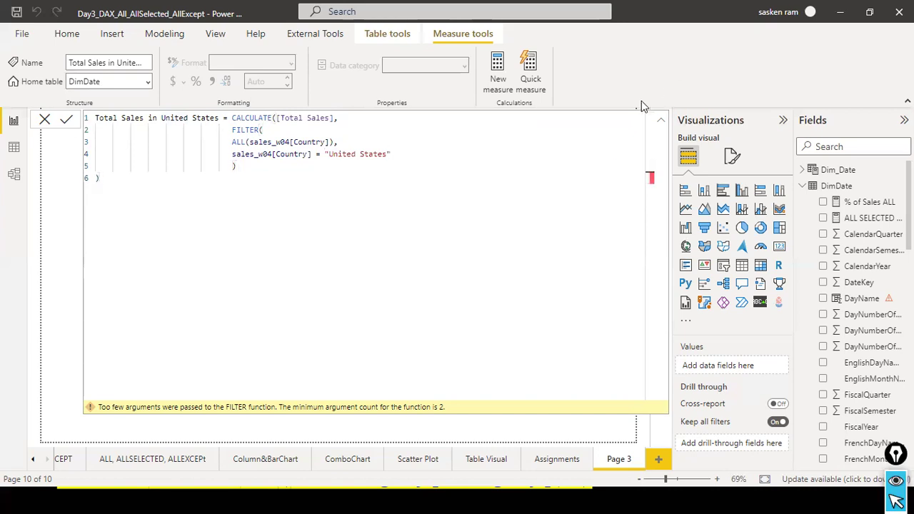
key("Return")
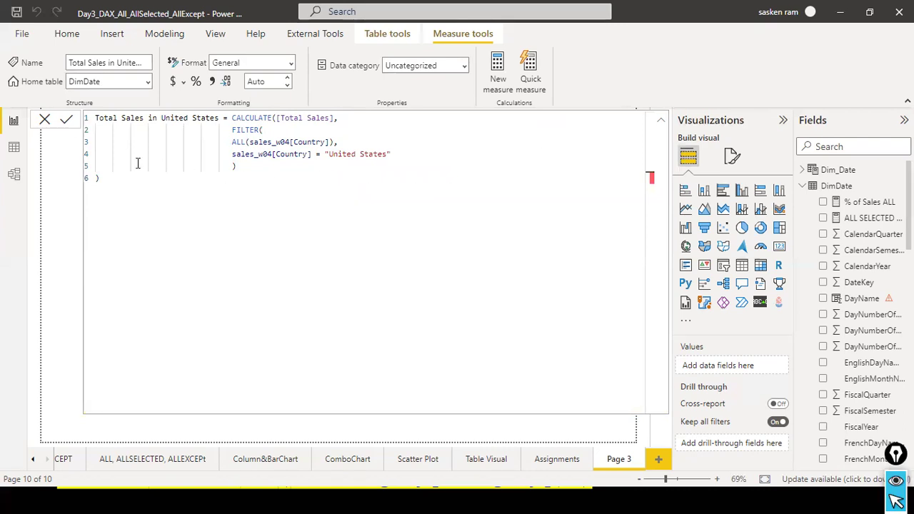
left_click(43, 123)
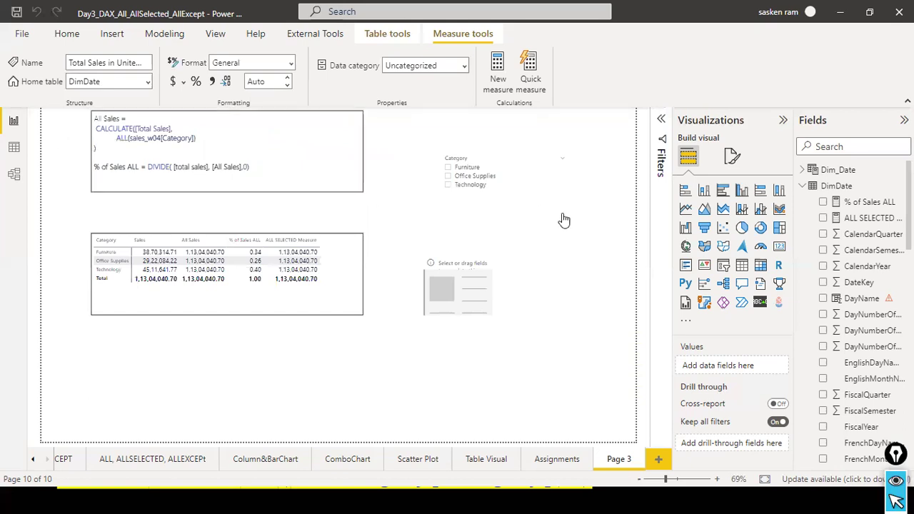
- Search the fields for total sales, add the Total Sales in United States measure to the empty card and widen the card
left_click(834, 147)
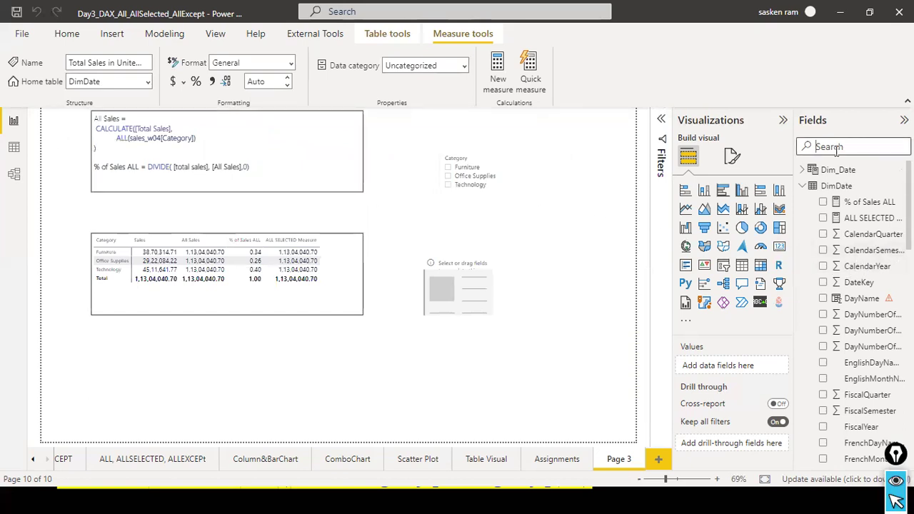
type("total sales")
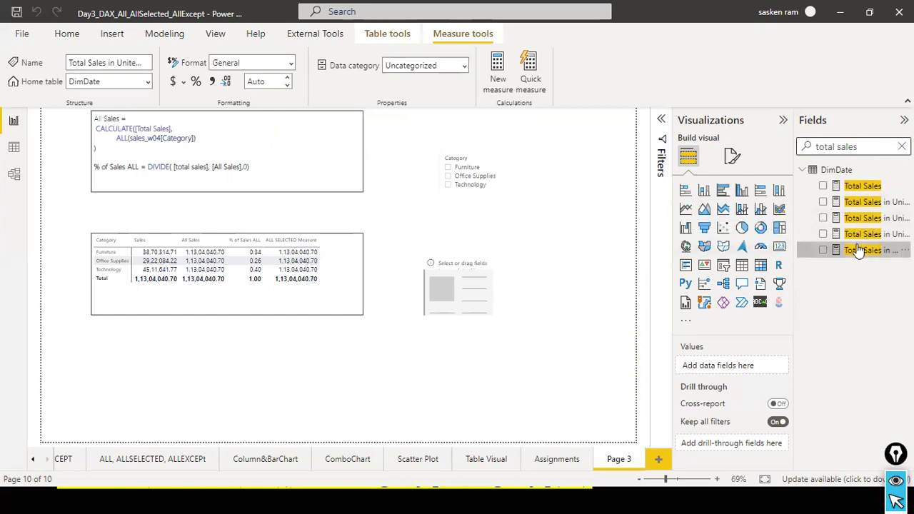
left_click_drag(859, 250, 466, 290)
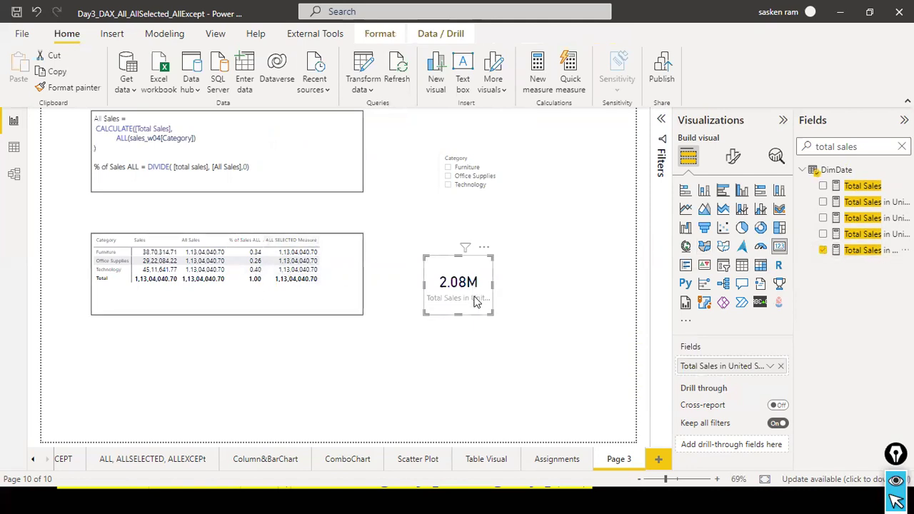
left_click_drag(492, 286, 531, 314)
left_click(525, 337)
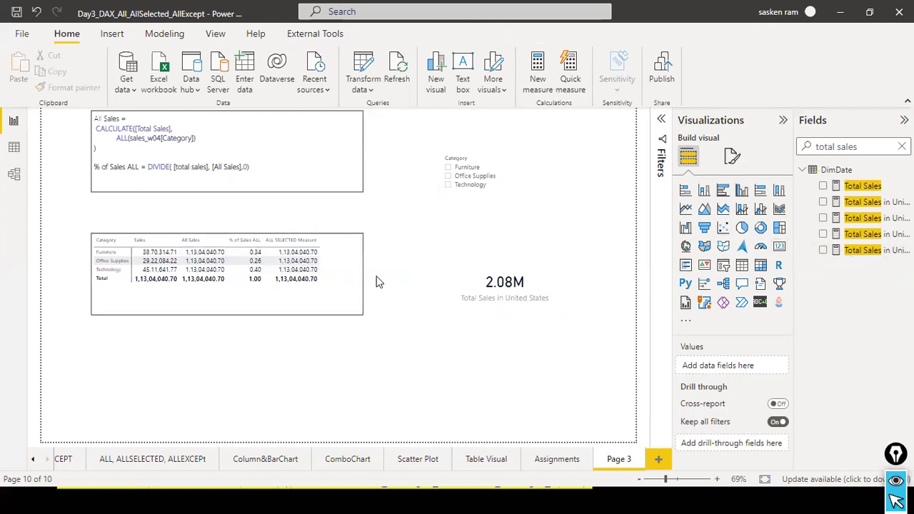
- Widen the Category matrix towards the card visual
left_click(361, 305)
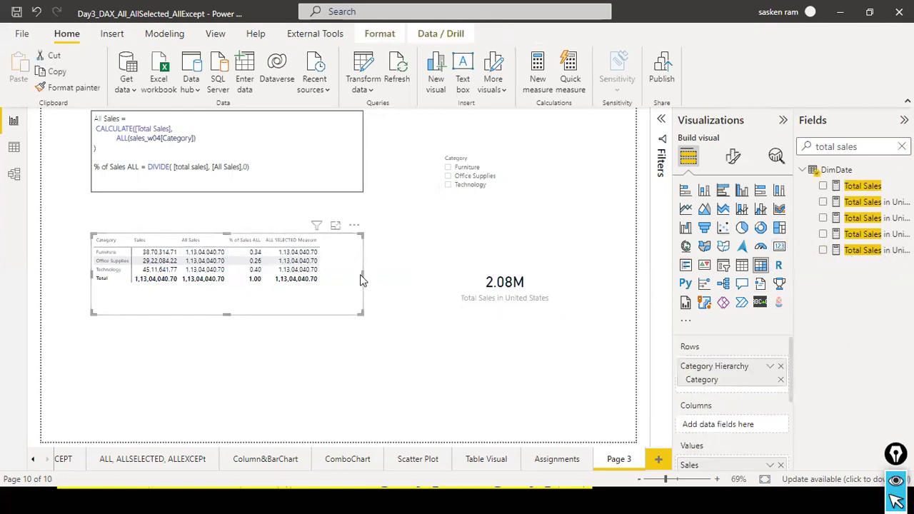
left_click_drag(365, 279, 408, 278)
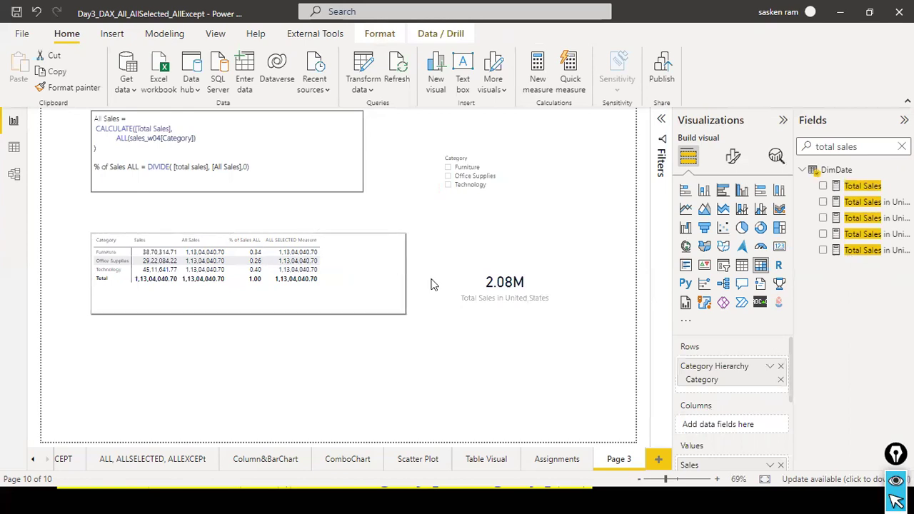
- Add the Total Sales in United States measure to the Category matrix and look briefly at the Assignments page
left_click_drag(891, 258, 400, 259)
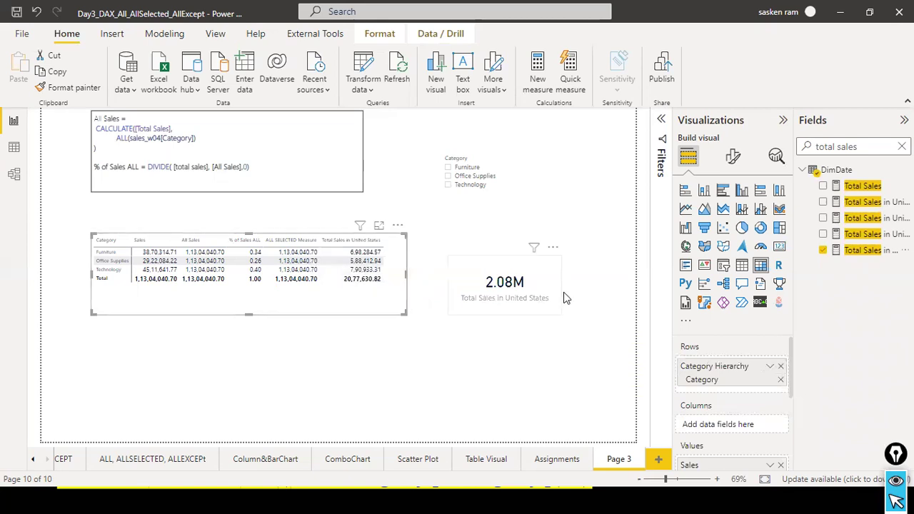
left_click(867, 252)
left_click(544, 459)
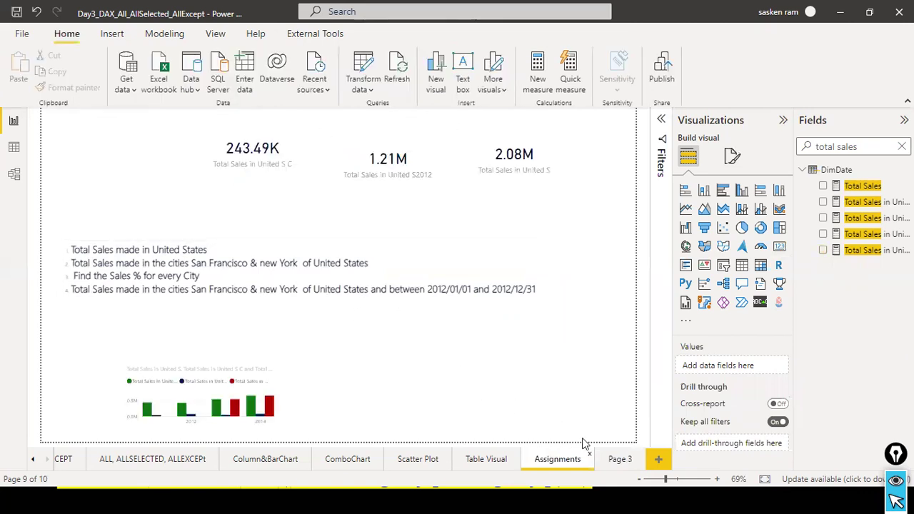
left_click(617, 460)
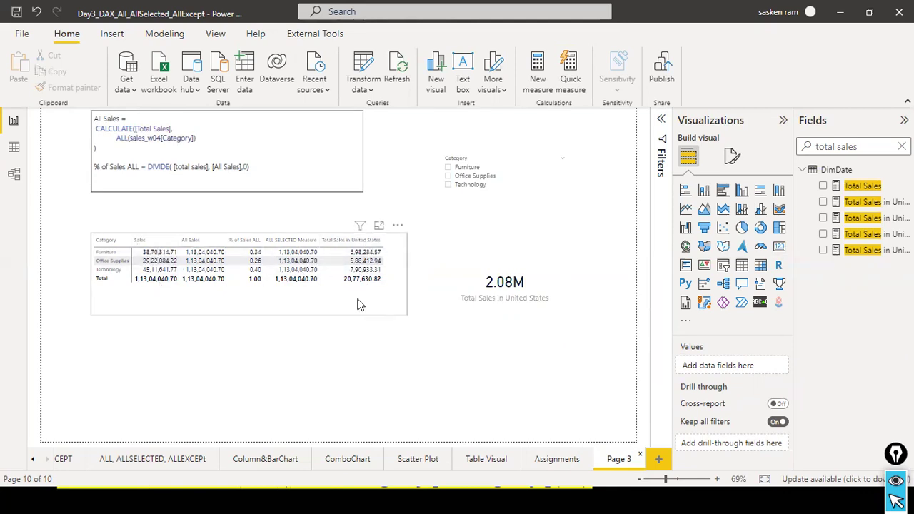
- From the Assignments page, copy the entire formula of the Total Sales in United States measure and close the formula editor
left_click(555, 459)
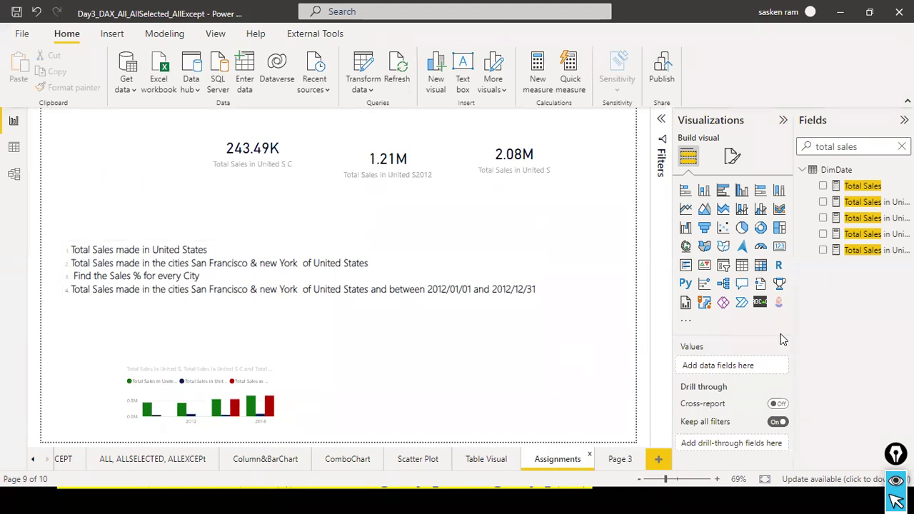
left_click(863, 252)
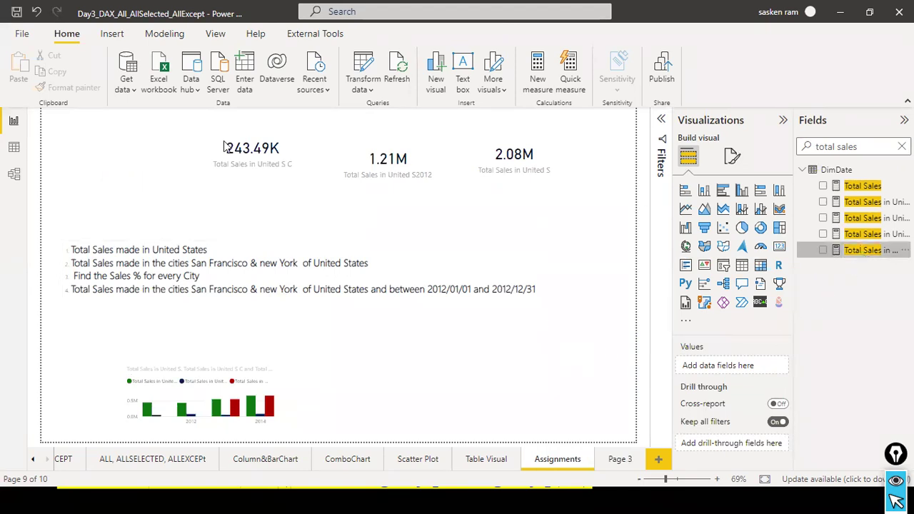
left_click(332, 183)
key("ctrl+a")
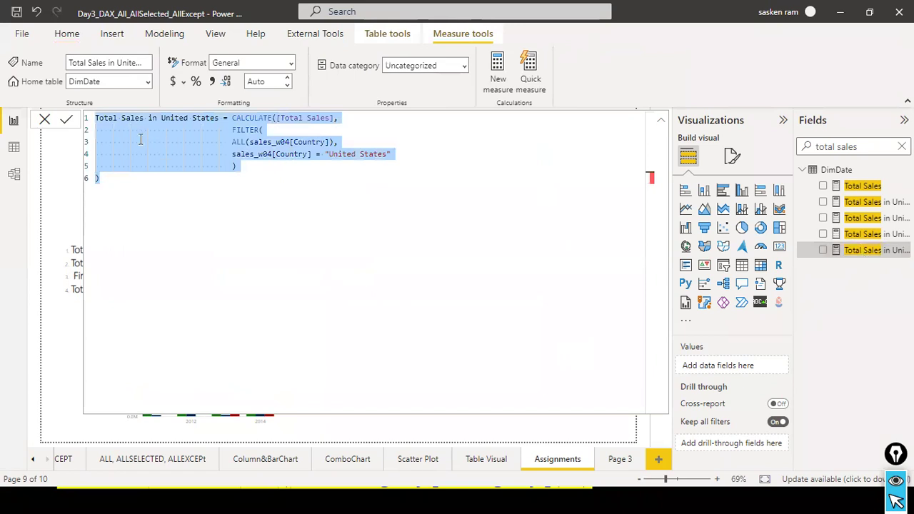
left_click(47, 121)
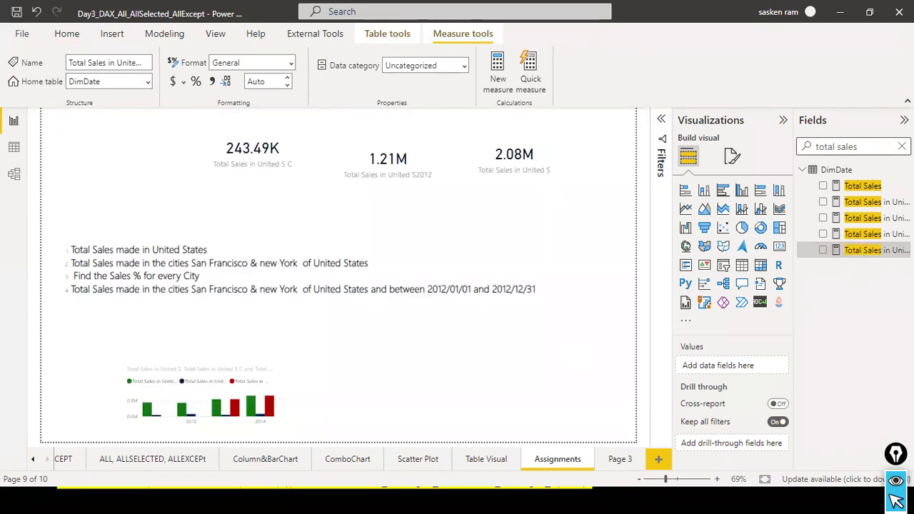
- Clear the fields search and create a new measure containing the copied Total Sales in United States formula
left_click_drag(857, 148, 732, 146)
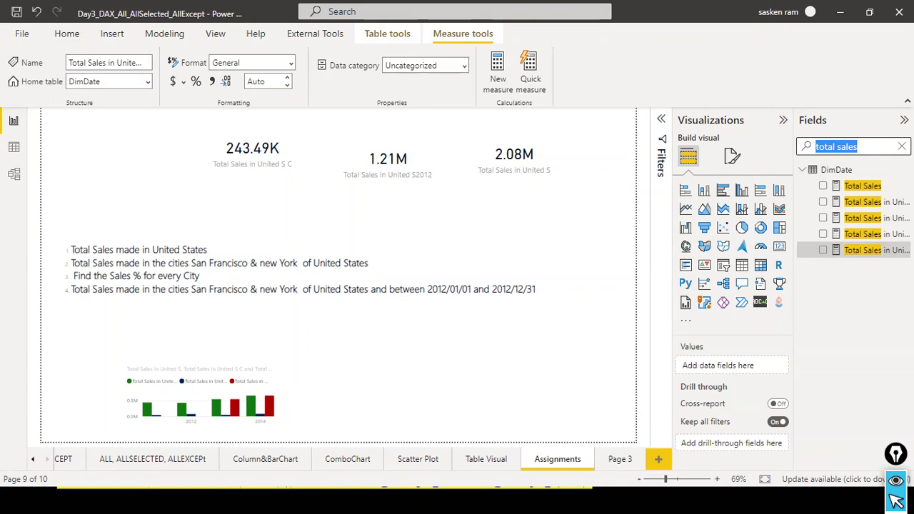
key("BackSpace")
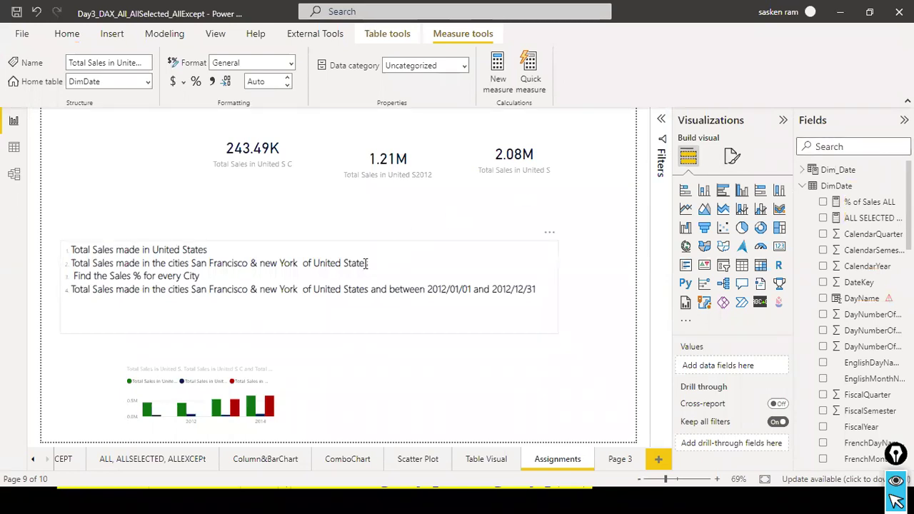
left_click(176, 37)
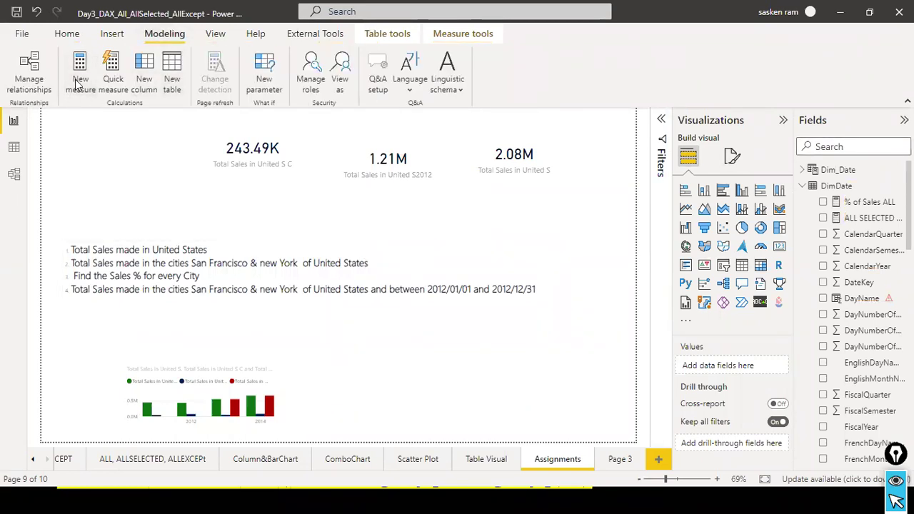
left_click(122, 89)
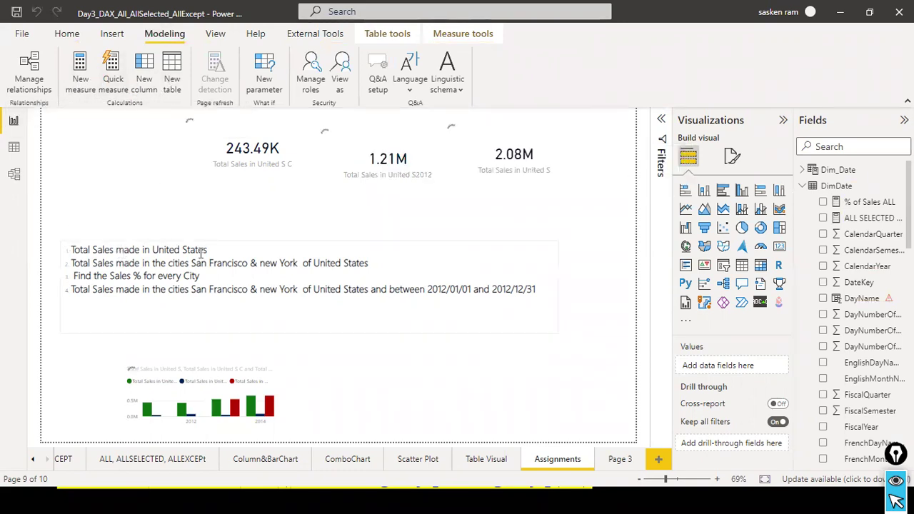
type("Total Sales in United States = CALCULATE([Total Sales], FILTER( ALL(sales_w04[Country]), sales_w04[Country] = \"United States\" ) )")
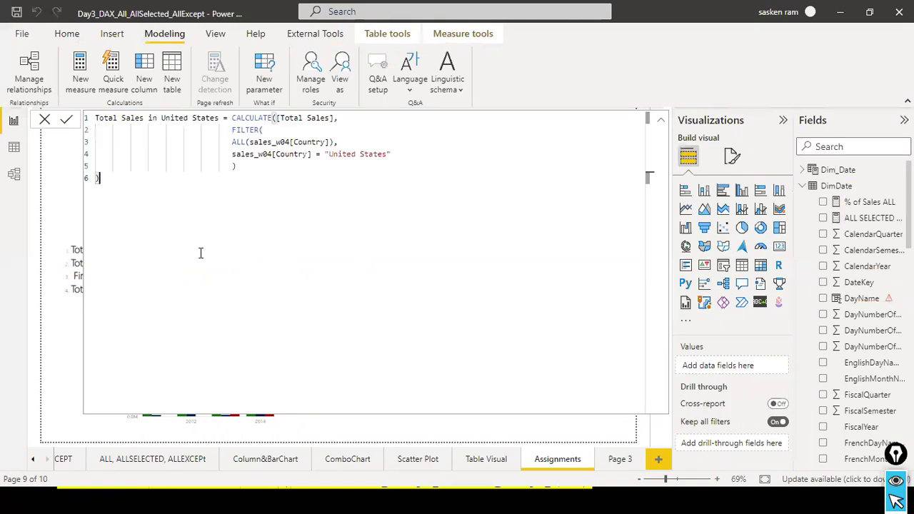
- Add a comma after the Country FILTER and open a second FILTER function on a new line
left_click(420, 155)
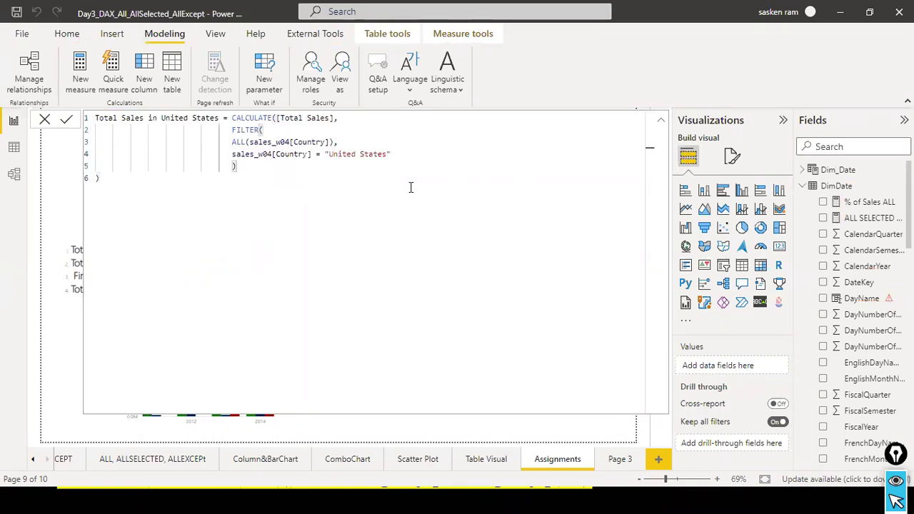
left_click(340, 177)
left_click(332, 169)
type(",")
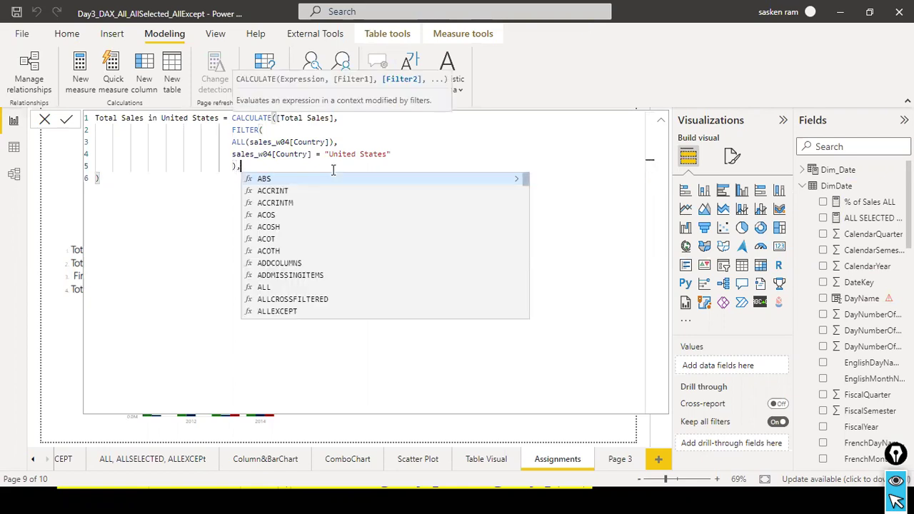
key("shift+Return")
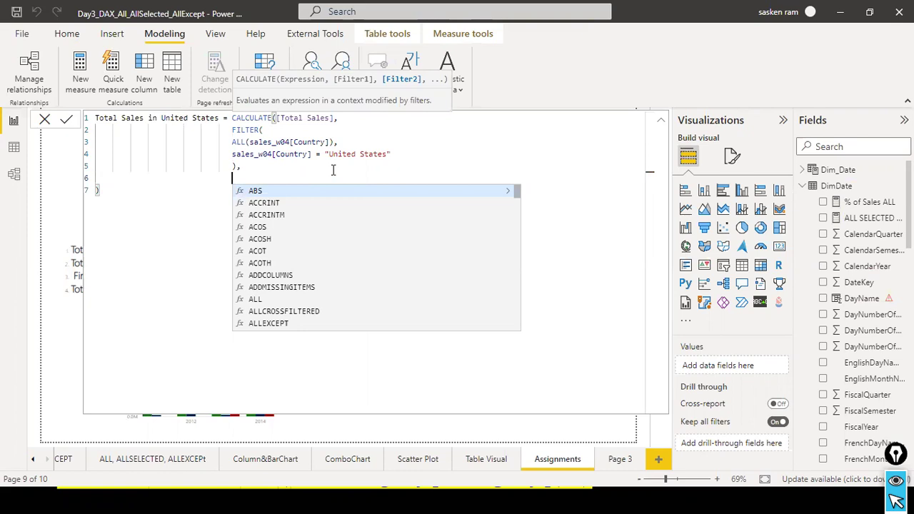
type("FI")
key("Tab")
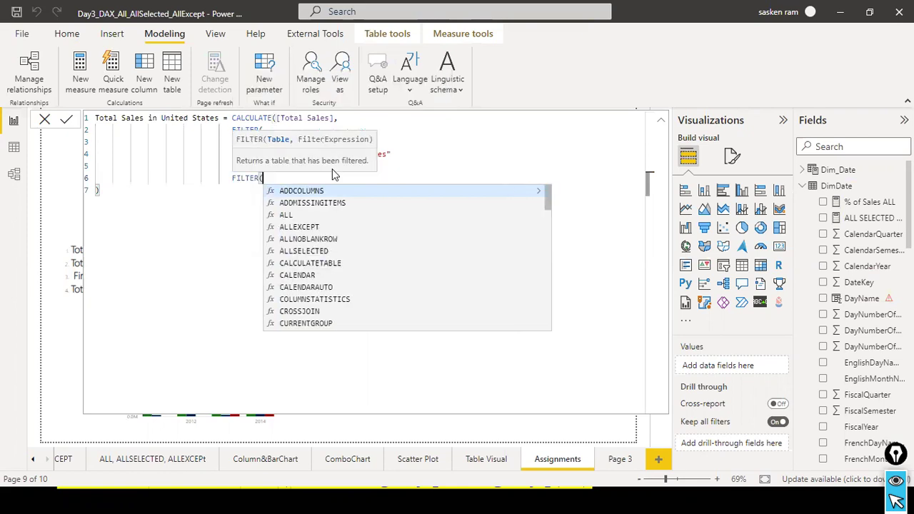
key("shift+Return")
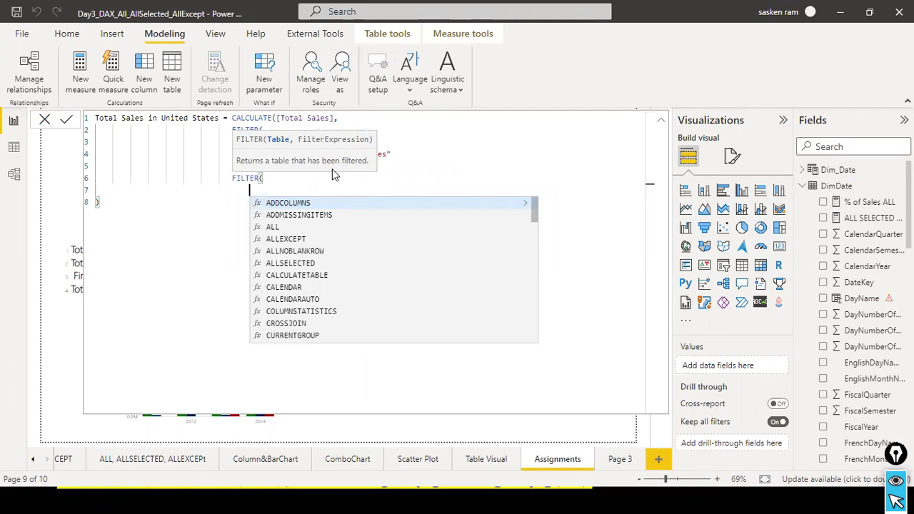
- Enter ALL(sales_w04[City]), as the table argument of the second FILTER
type("ALL")
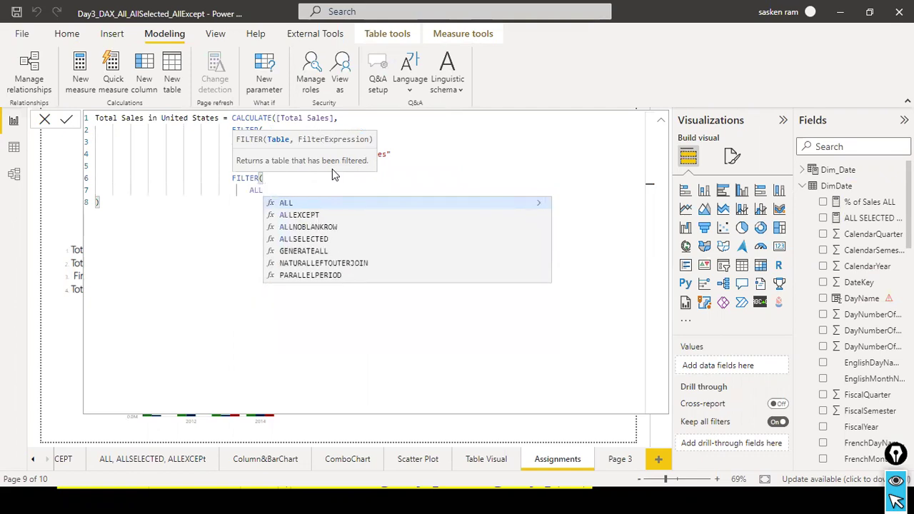
key("Tab")
type("sales")
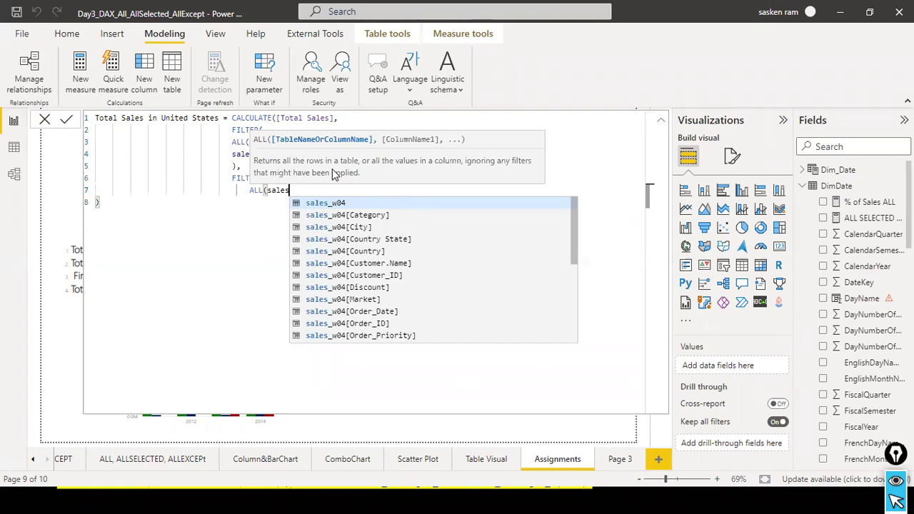
key("Down")
key("Down")
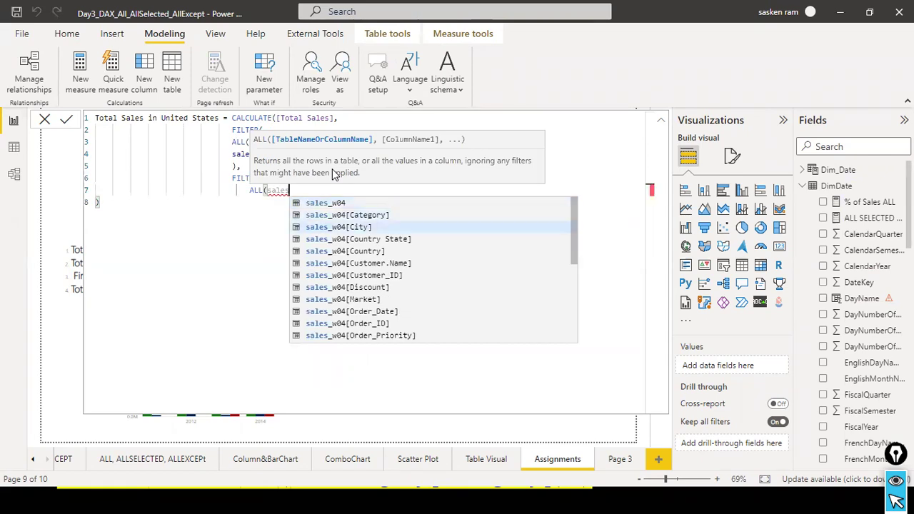
key("Tab")
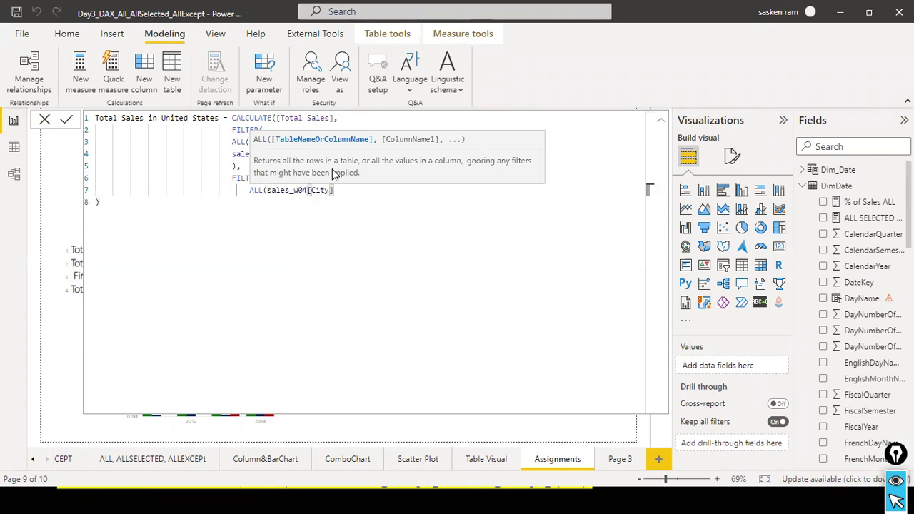
type("),")
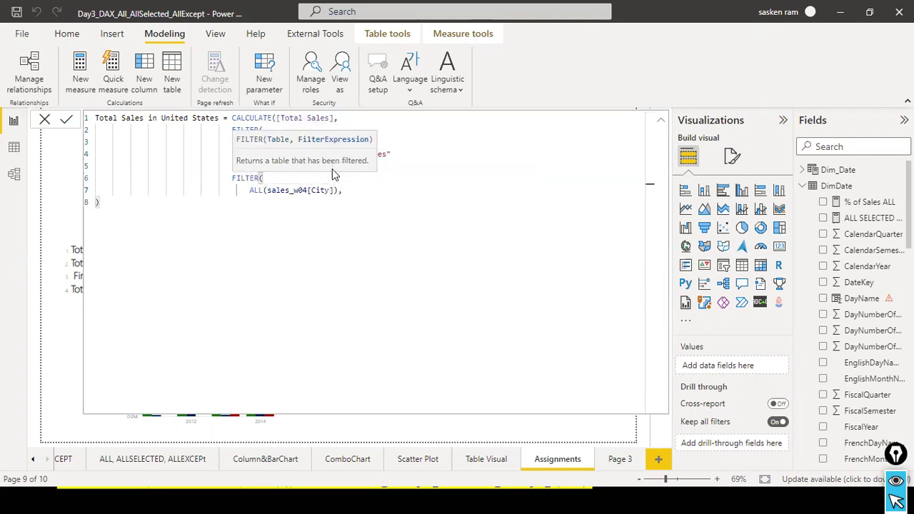
- Add the condition sales_w04[City] = "New York City" on a new line, followed by the || operator
key("Return")
type("sales")
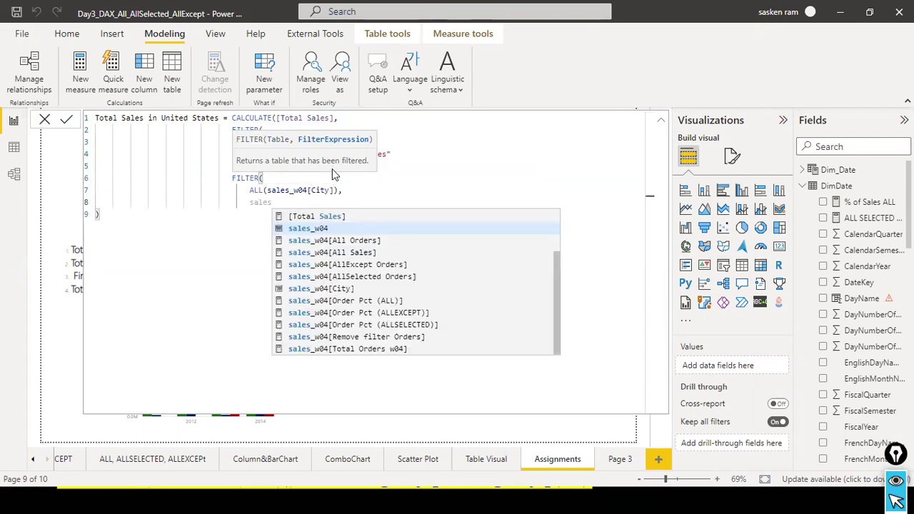
key("Down")
key("Down")
key("Down")
key("Down")
key("Down")
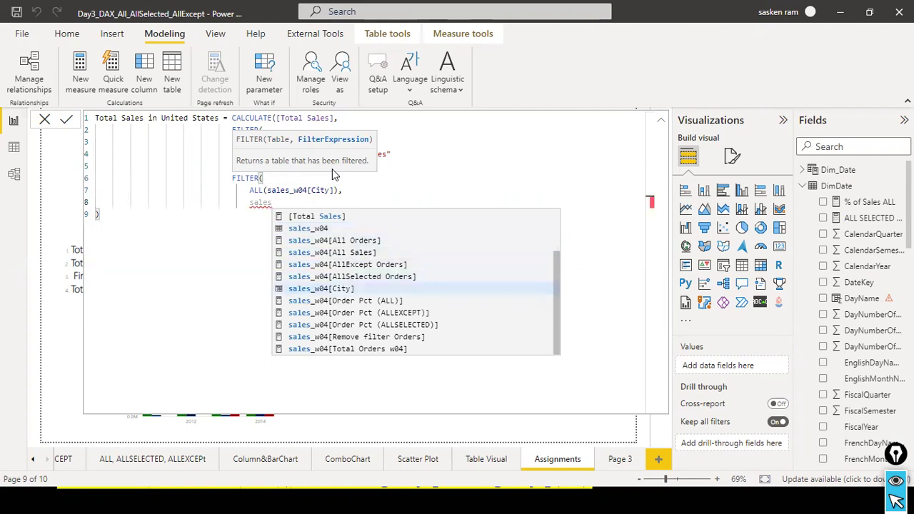
key("Tab")
type("= \"New ")
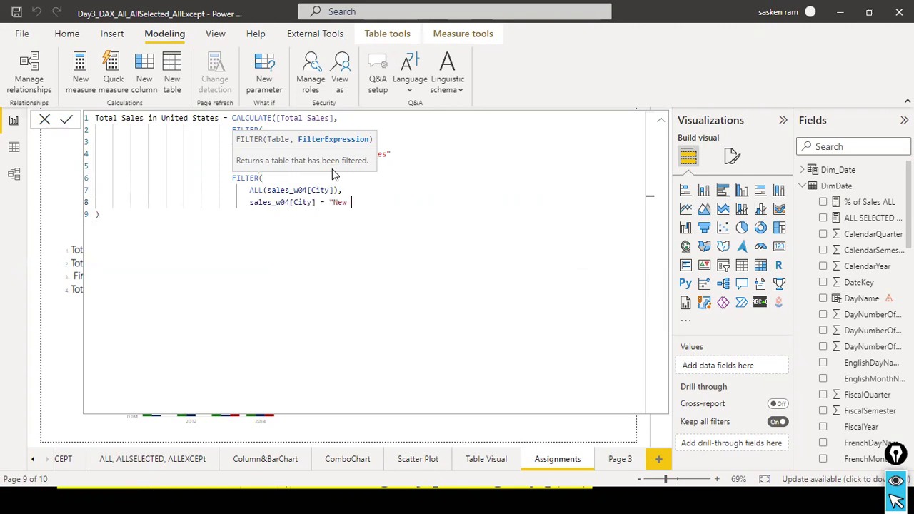
type("York City\" |")
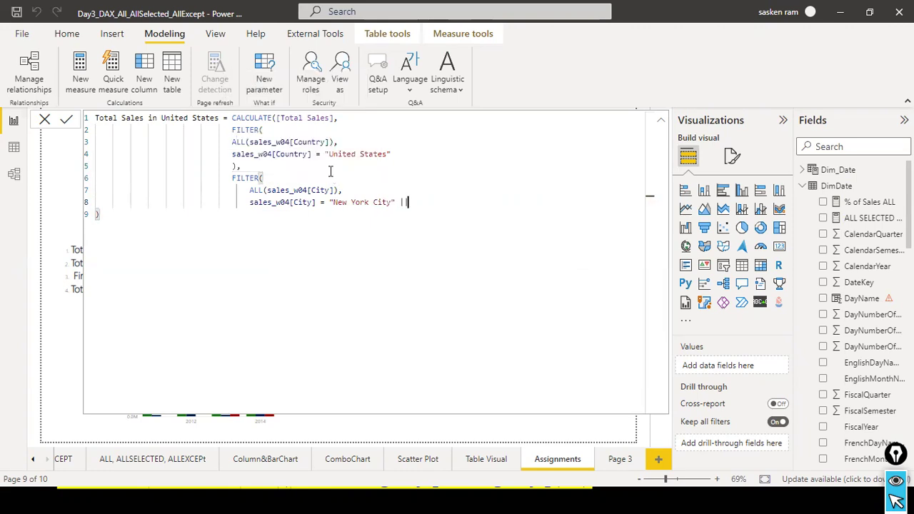
type("|")
- Add the alternative condition sales_w04[City] = "San Franscisco" on the next line
key("Return")
type("sales")
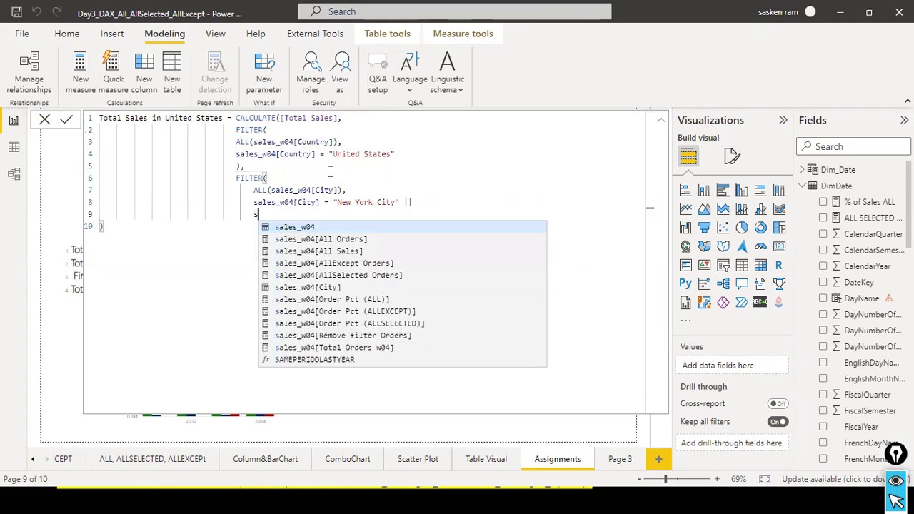
key("Down")
key("Down")
key("Down")
key("Down")
key("Down")
key("Tab")
type("= \"Sa")
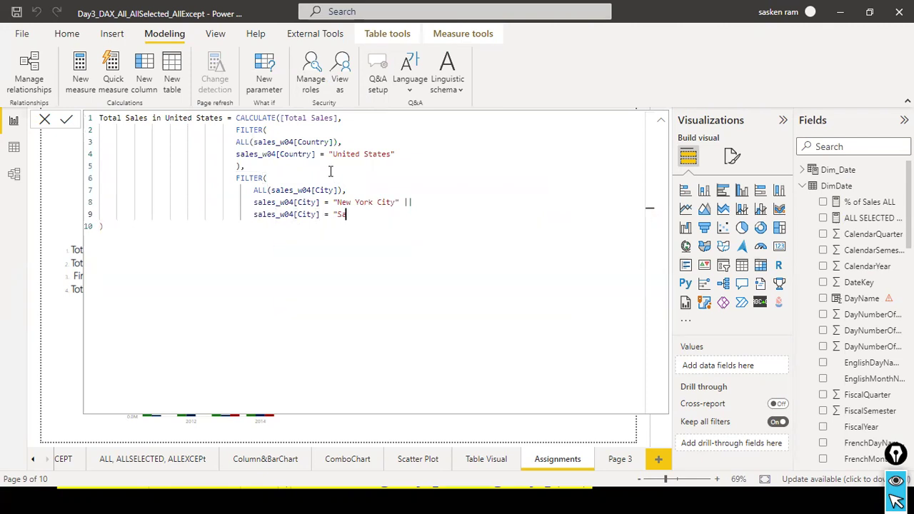
type("n Fran")
type("sci")
type("sco")
type("\"")
- Close the City FILTER with a parenthesis on its own line and check the parenthesis pairs
type(")")
key("BackSpace")
key("Return")
type(")")
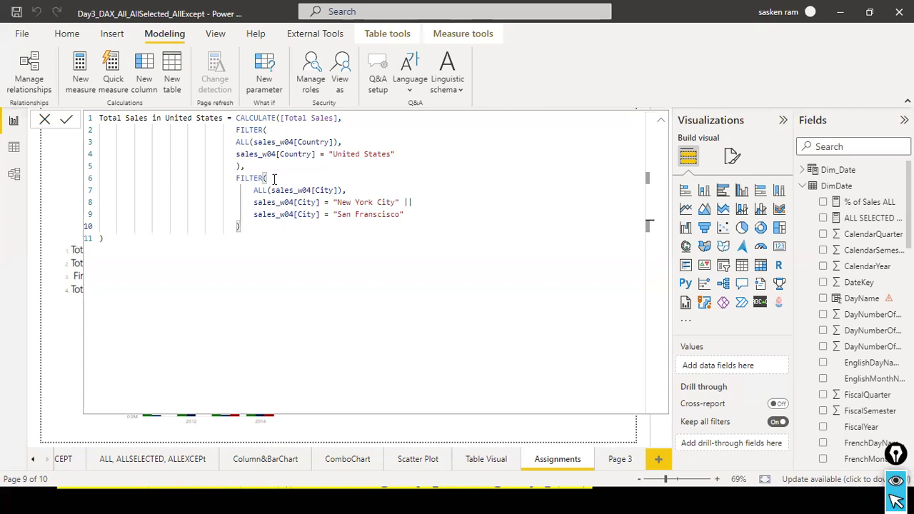
left_click(244, 166)
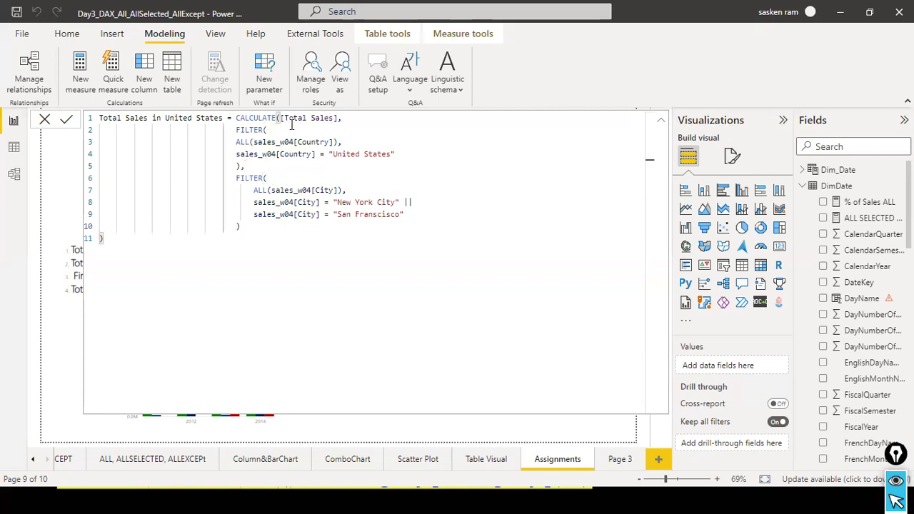
left_click(269, 234)
- Change the measure name to Total Sales in SFO_NY, commit the formula and close the formula editor
left_click(225, 120)
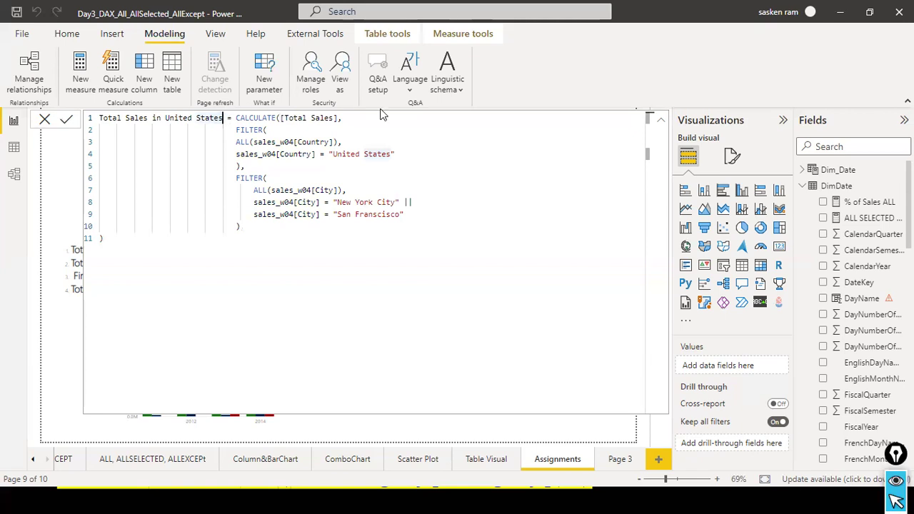
key("ctrl+shift+Left")
key("ctrl+shift+Left")
key("ctrl+shift+Left")
key("ctrl+shift+Right")
key("shift+Right")
key("BackSpace")
type("San")
key("BackSpace")
key("BackSpace")
type("FO")
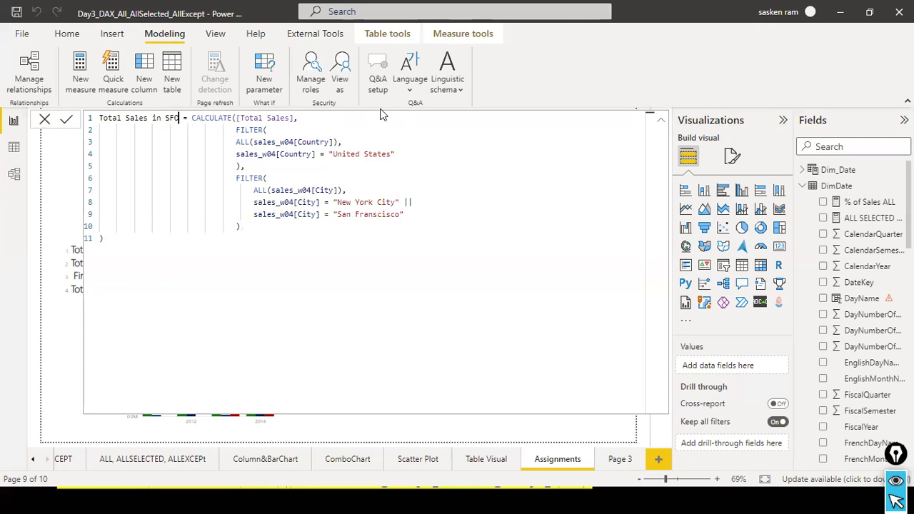
type("NY")
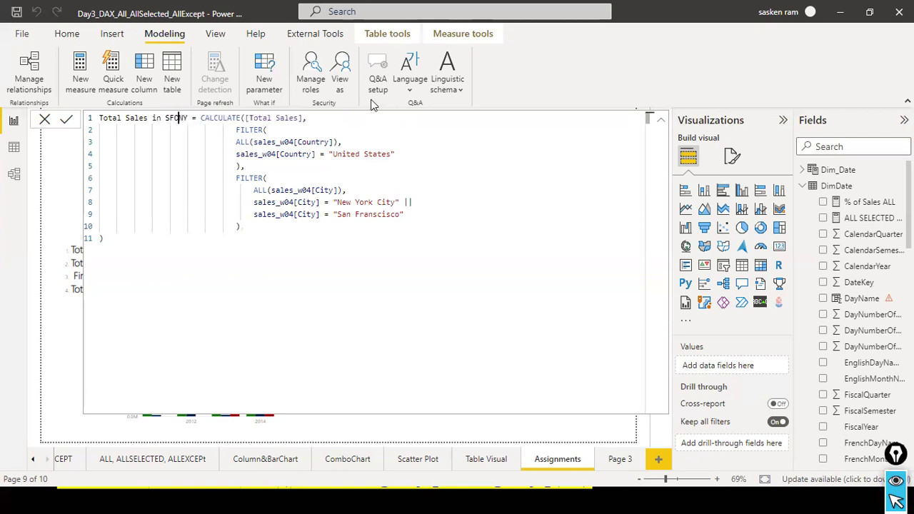
type("_")
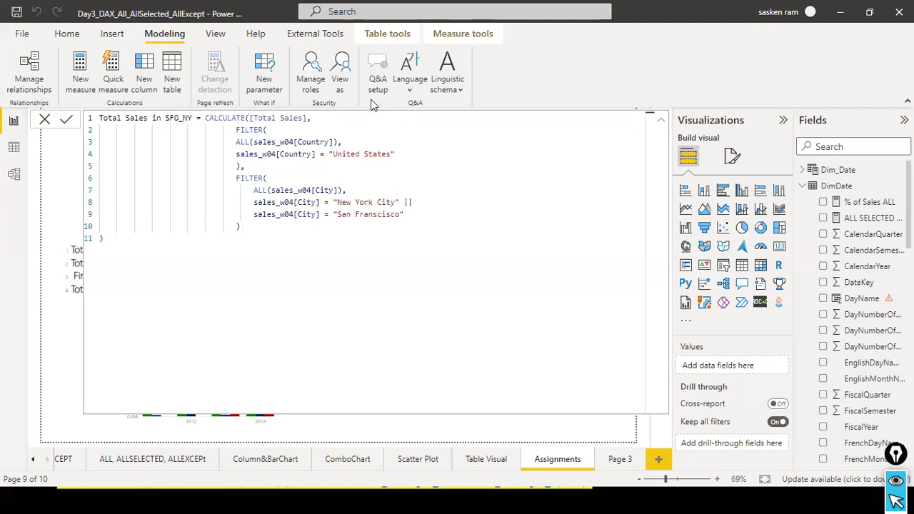
key("ctrl+End")
left_click(66, 120)
left_click(44, 120)
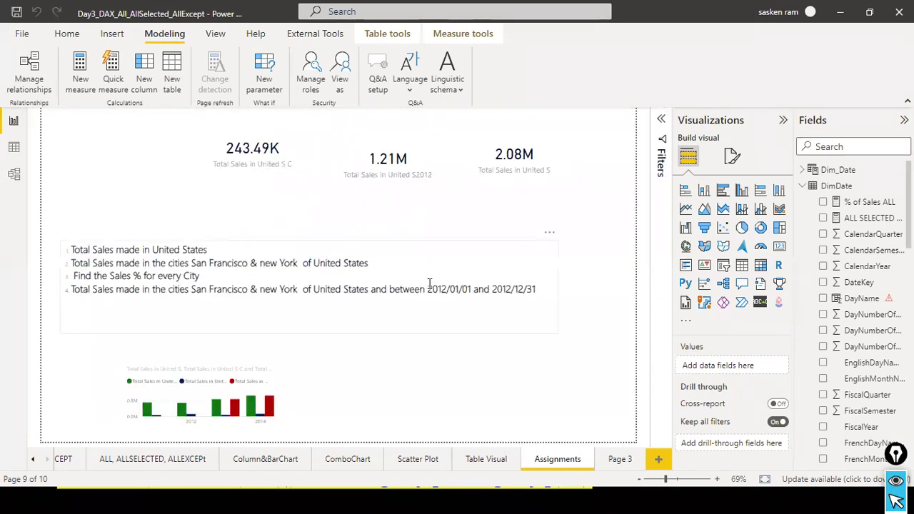
- On Page 3, search the fields for total and add an empty card below the Total Sales in United States card
left_click(608, 461)
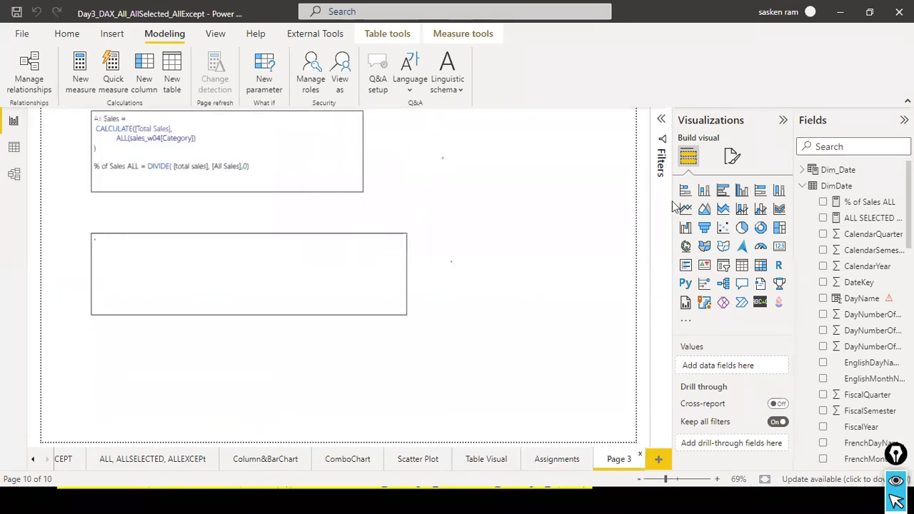
left_click(816, 147)
type("total")
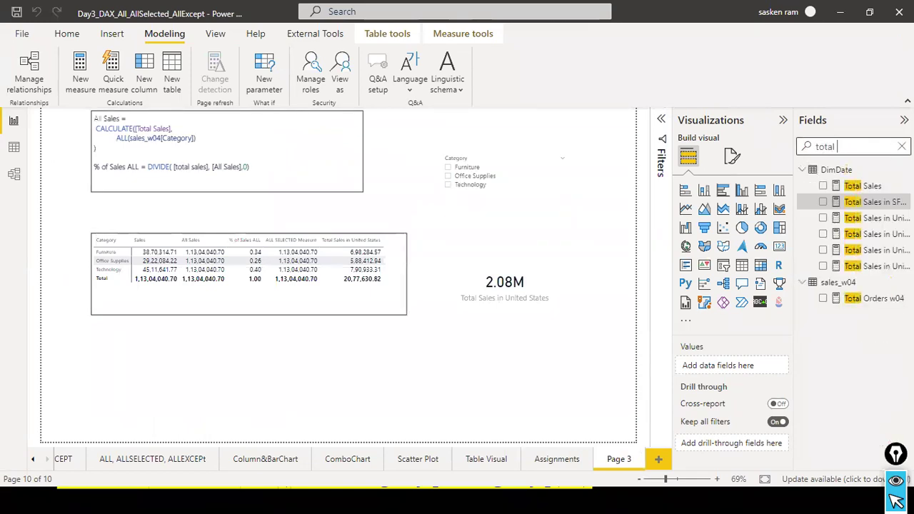
left_click(516, 383)
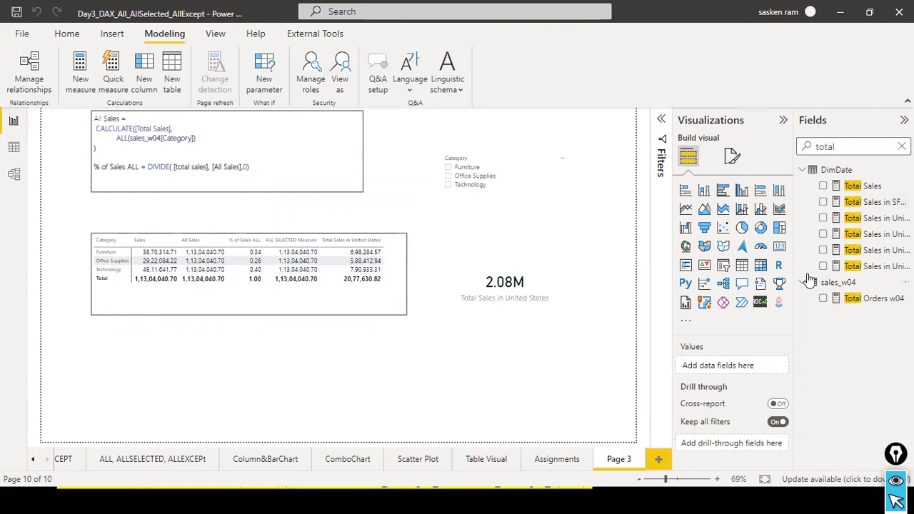
left_click(778, 246)
left_click_drag(407, 148, 536, 356)
left_click_drag(866, 205, 560, 389)
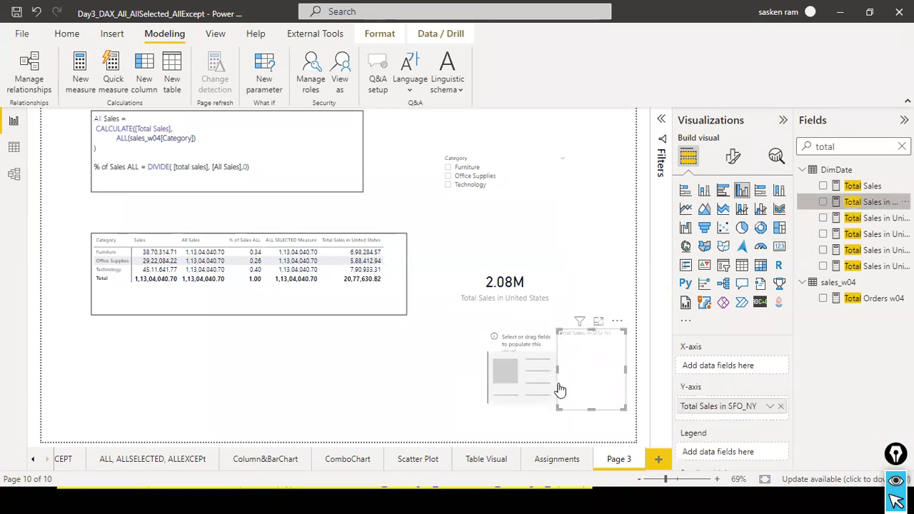
left_click(617, 323)
left_click(647, 368)
- Show the Total Sales in SFO_NY measure in the empty card and widen the card
left_click_drag(862, 209, 532, 380)
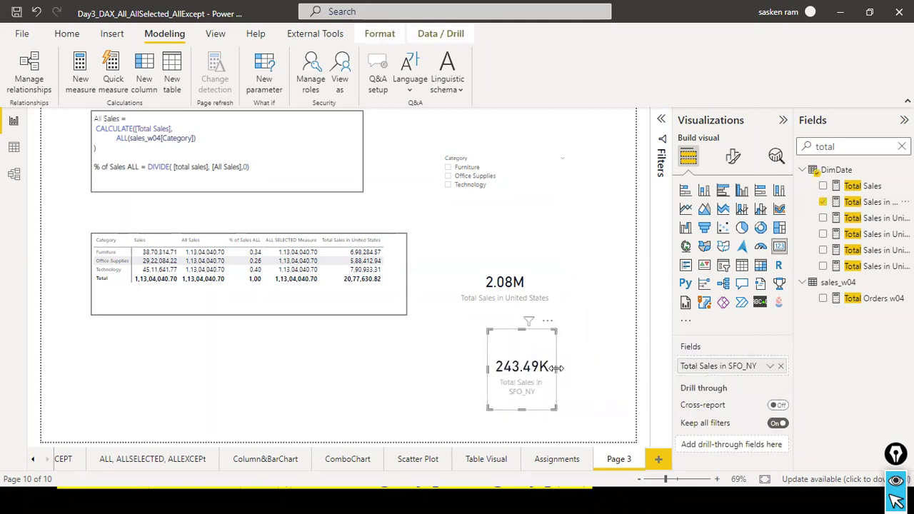
left_click_drag(556, 368, 606, 368)
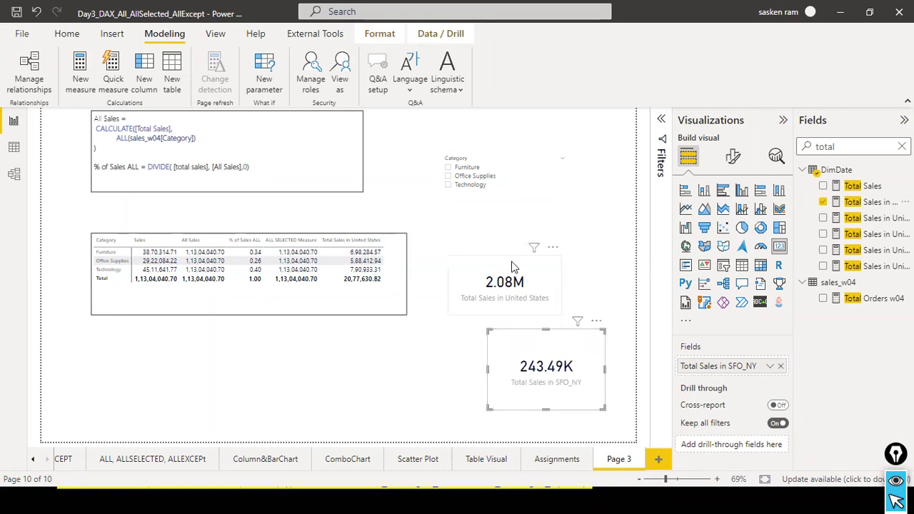
- Move the Total Sales in United States card up and place the Total Sales in SFO_NY card directly below it
left_click_drag(567, 368, 535, 347)
left_click_drag(544, 289, 564, 237)
left_click_drag(562, 365, 574, 324)
left_click_drag(523, 357, 535, 326)
left_click(536, 363)
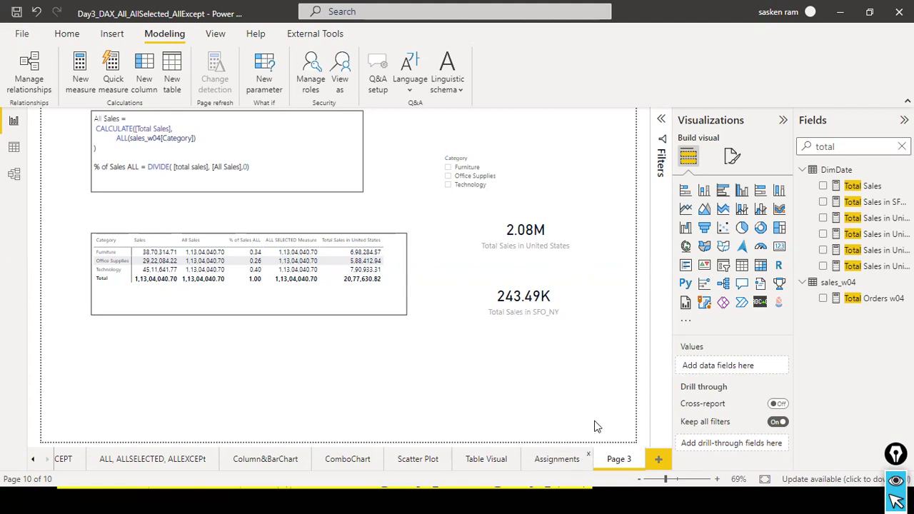
- Review the fourth task on the Assignments page, with its city and 2012 date conditions, and return to Page 3
left_click(537, 459)
left_click_drag(223, 277, 2, 281)
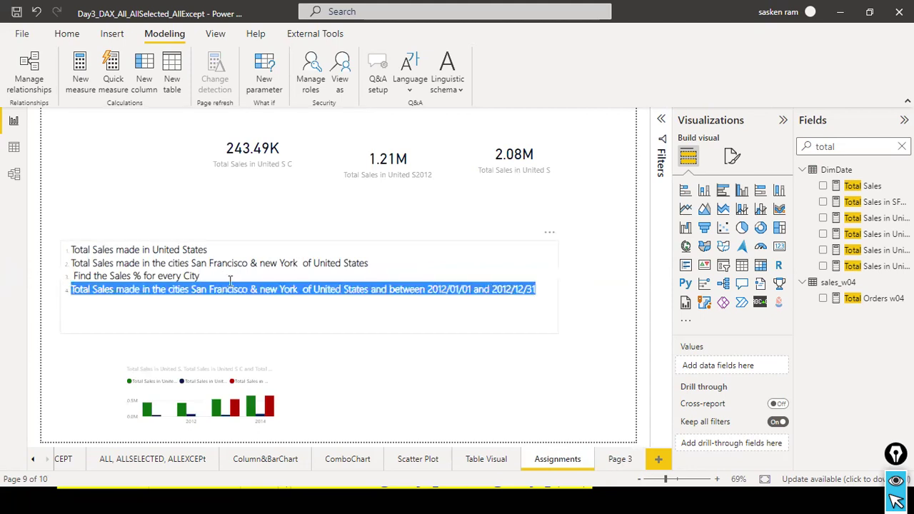
left_click(193, 351)
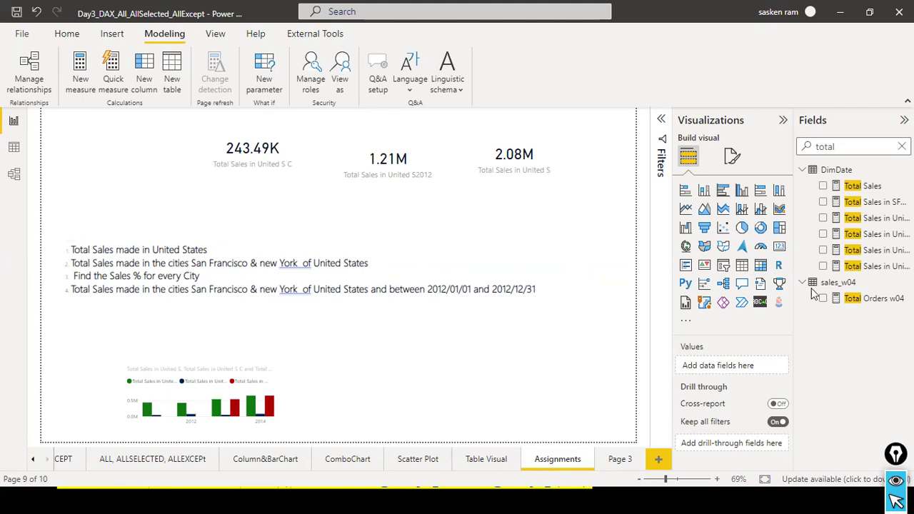
left_click(617, 463)
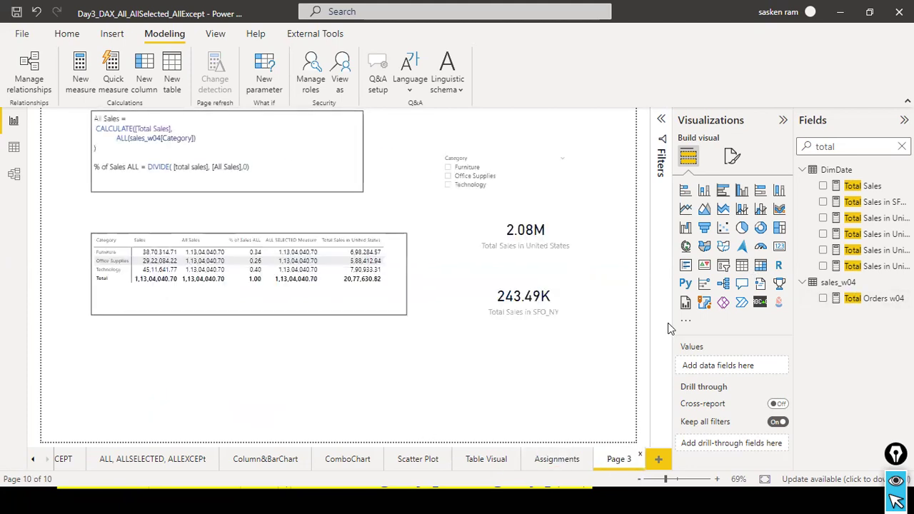
- Copy the whole Total Sales in United S2012 formula into a new measure
left_click(870, 269)
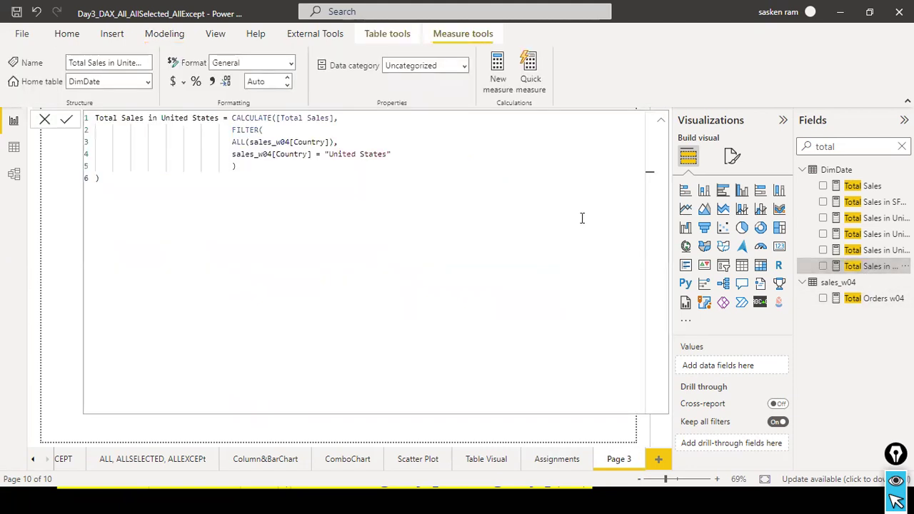
left_click(872, 250)
key("ctrl+a")
key("ctrl+c")
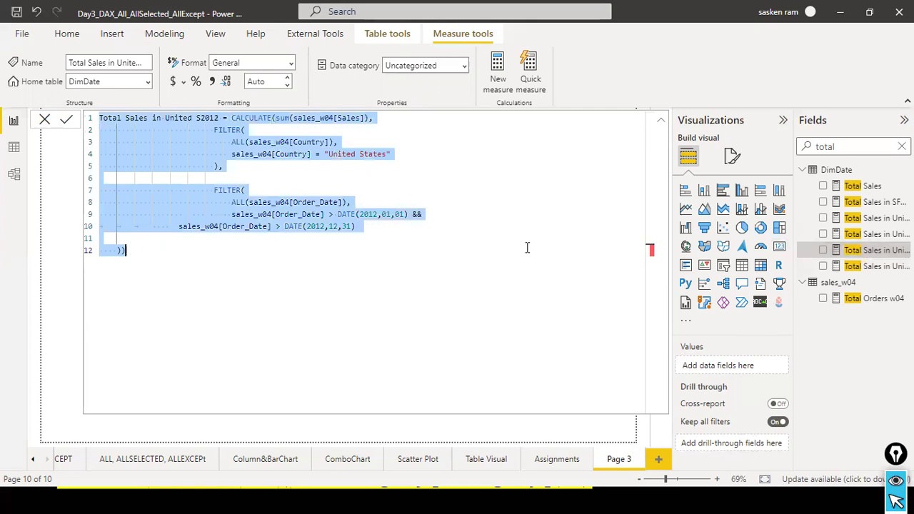
left_click(45, 121)
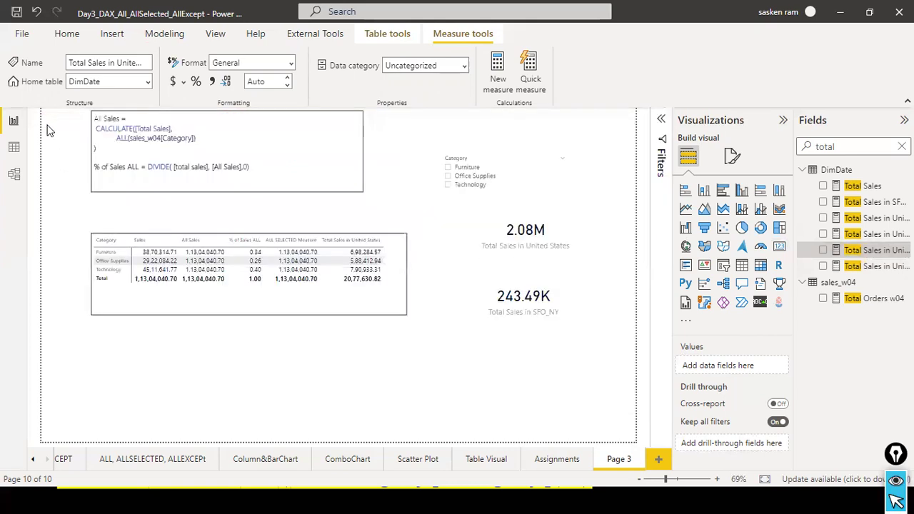
left_click(165, 33)
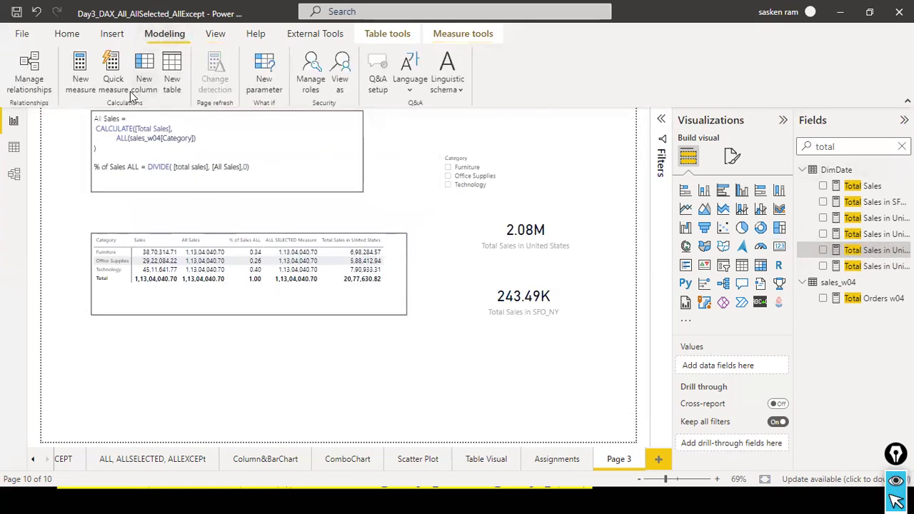
left_click(93, 82)
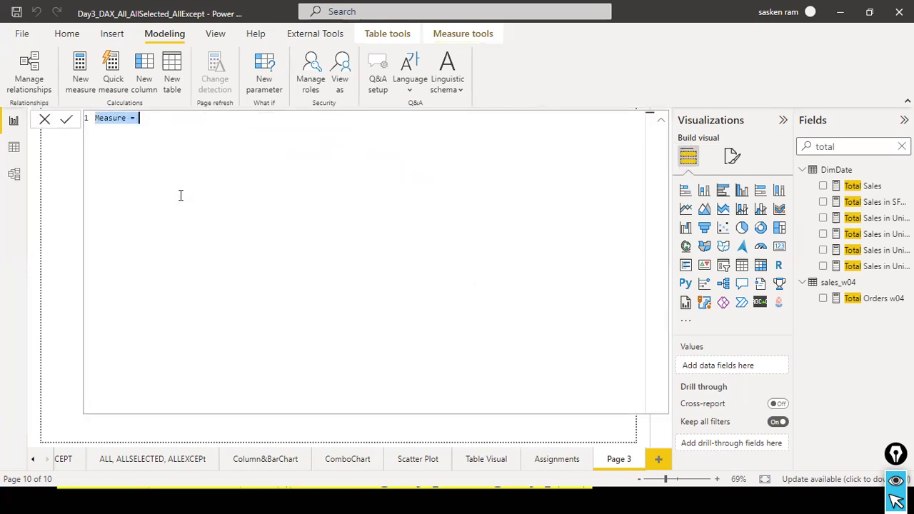
key("ctrl+v")
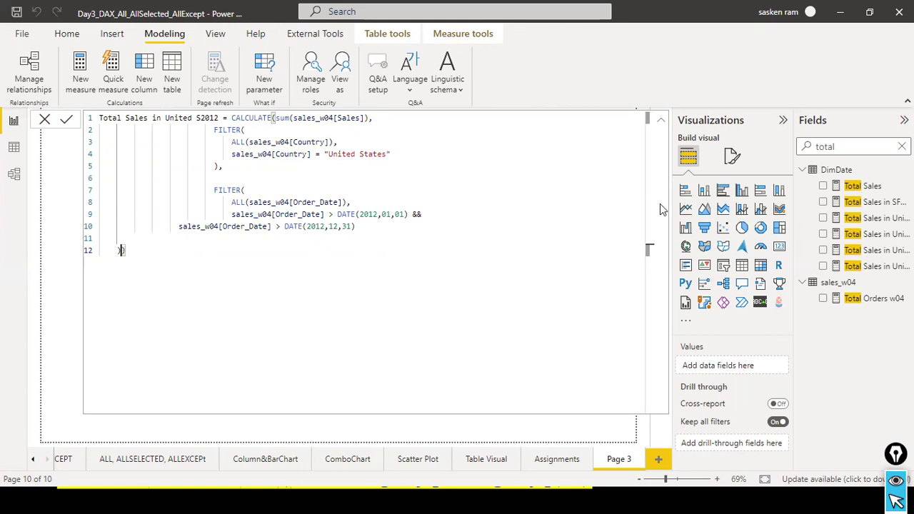
- Put the date FILTER's closing parenthesis on its own indented line, followed by a comma and a blank line for another filter
key("Return")
key("Return")
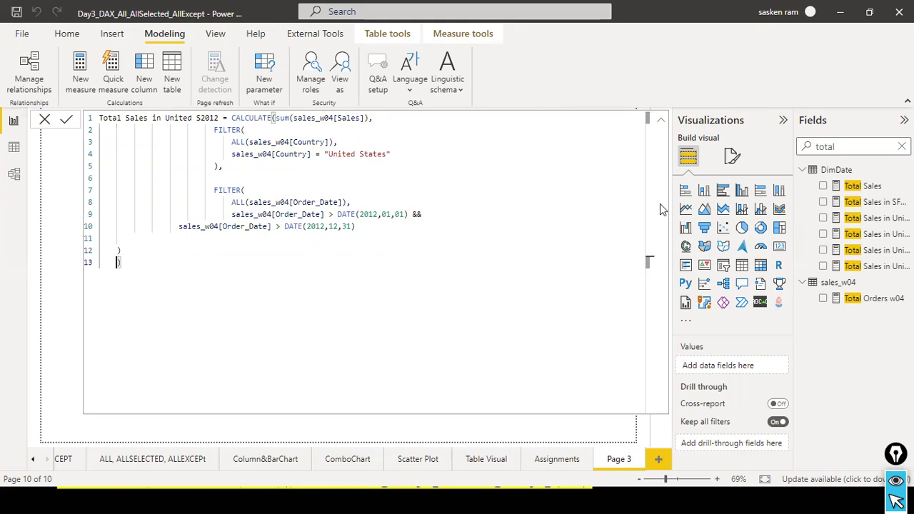
key("Up")
key("Up")
key("Up")
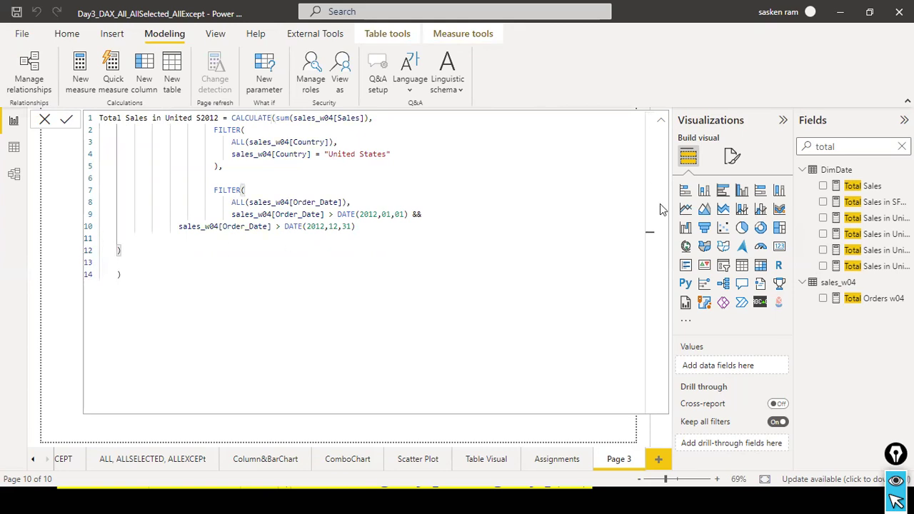
key("Delete")
key("Tab")
key("Tab")
key("Tab")
key("Tab")
key("End")
type(",")
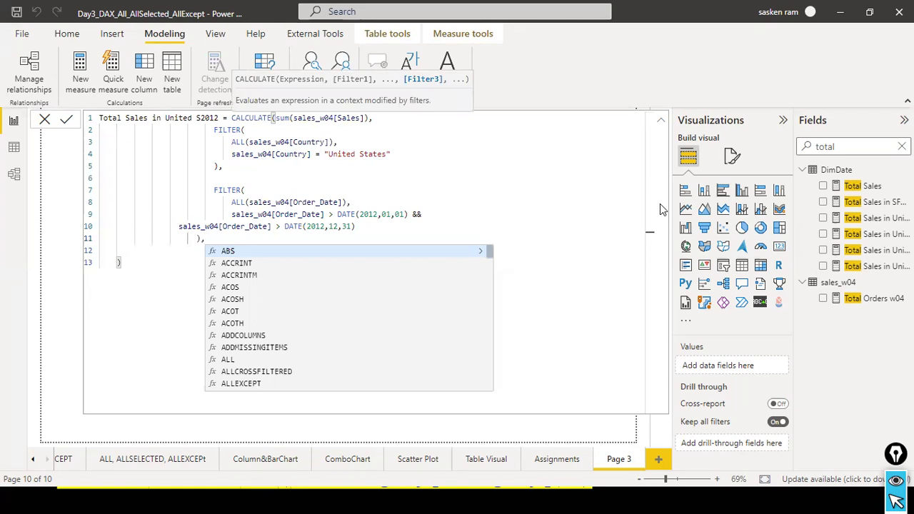
key("shift+Return")
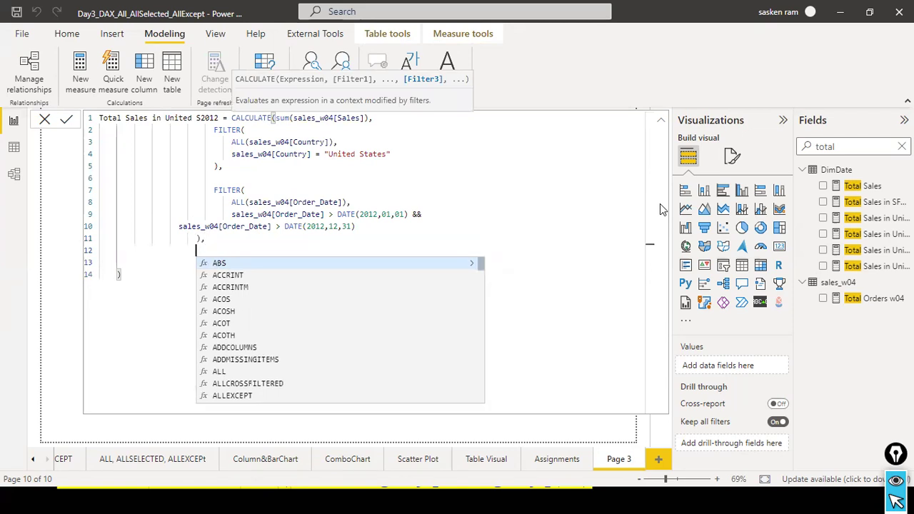
key("Up")
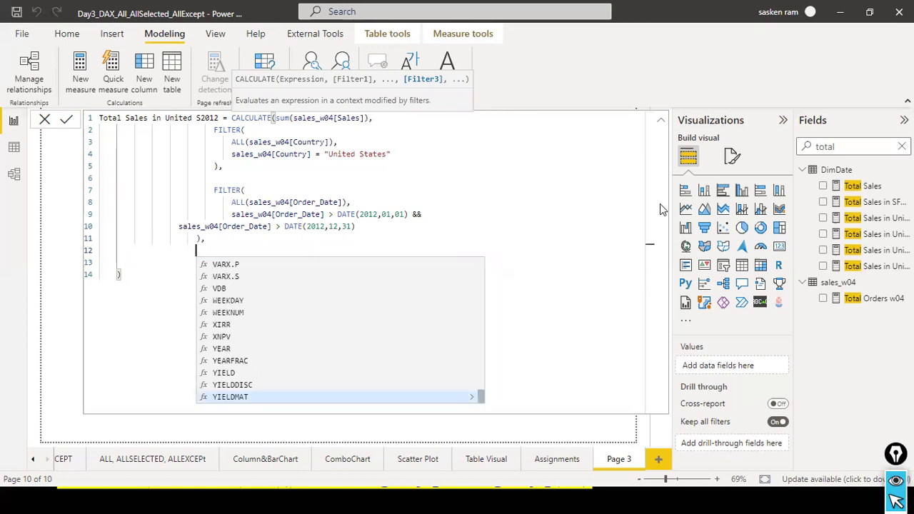
- Discard the new measure that was based on the Total Sales in United S2012 formula
left_click_drag(211, 189, 351, 202)
left_click(442, 176)
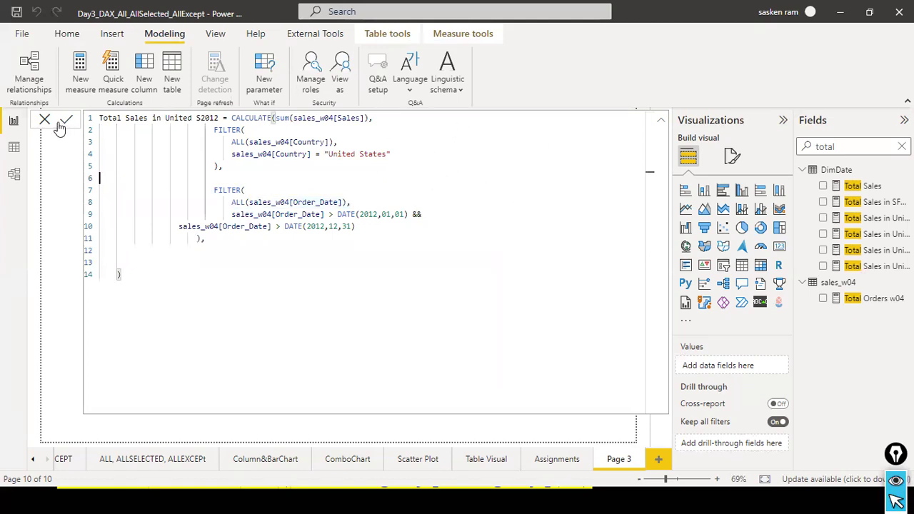
left_click_drag(166, 330, 100, 114)
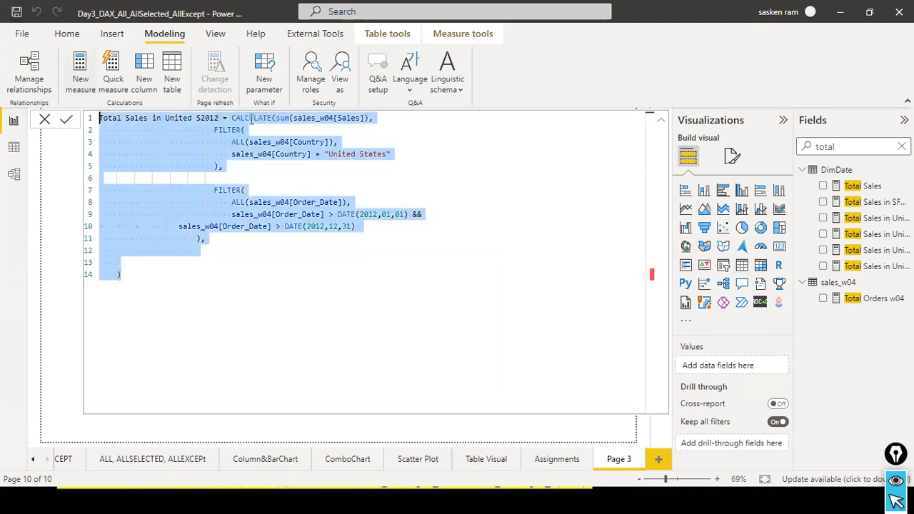
left_click(45, 120)
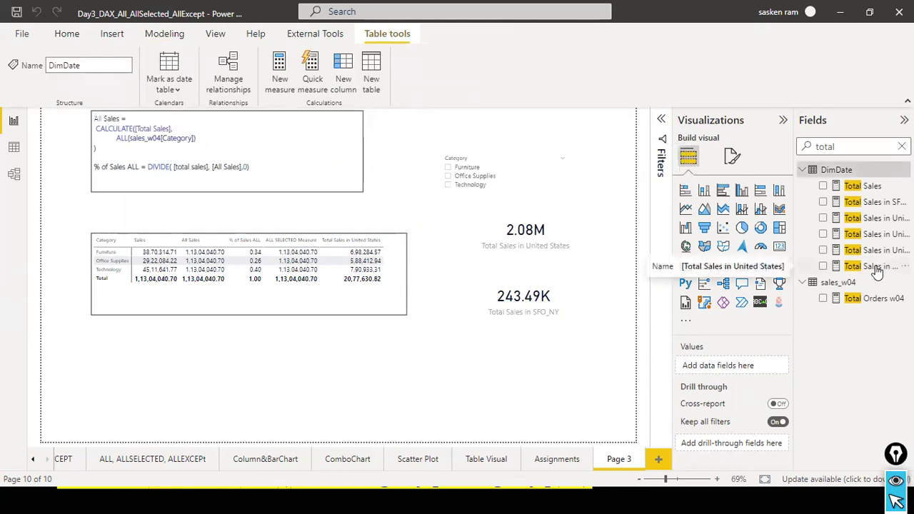
- Look through the existing Total Sales measures and copy the whole Total Sales in United S C formula into a new measure
left_click(876, 267)
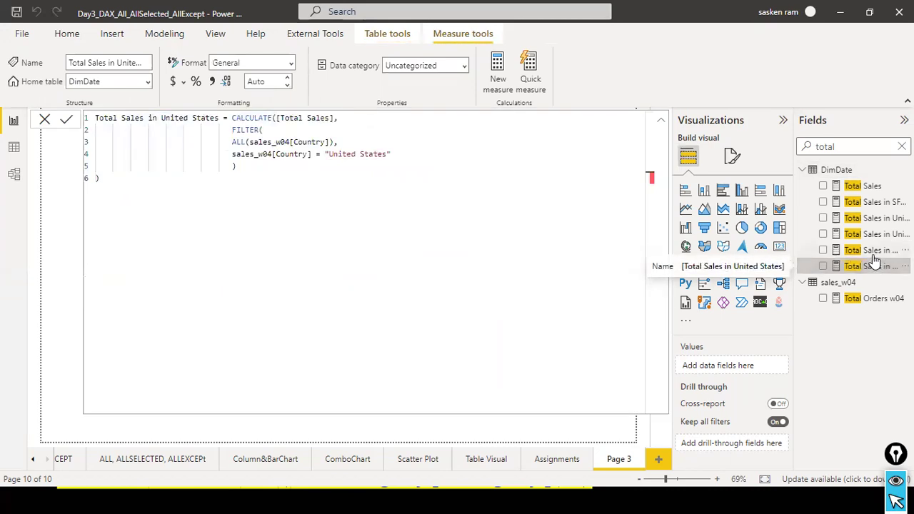
left_click(876, 256)
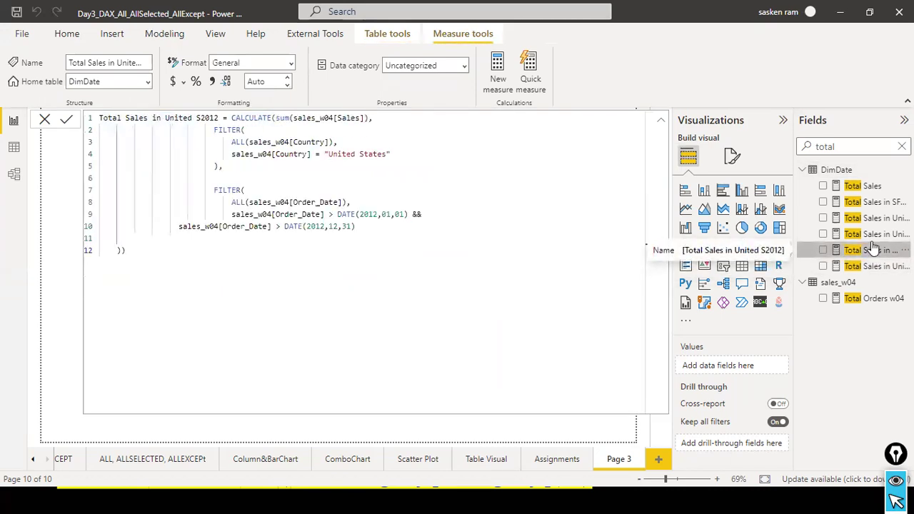
left_click(871, 237)
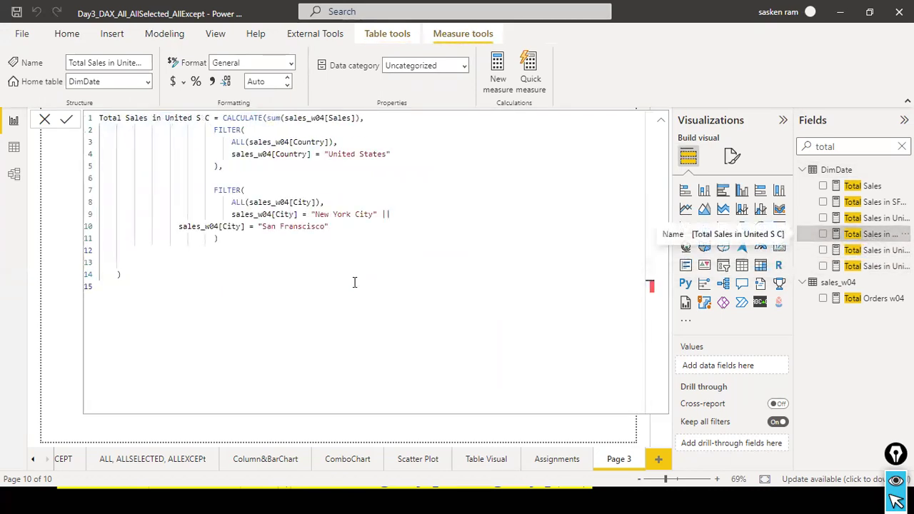
key("ctrl+a")
left_click(44, 120)
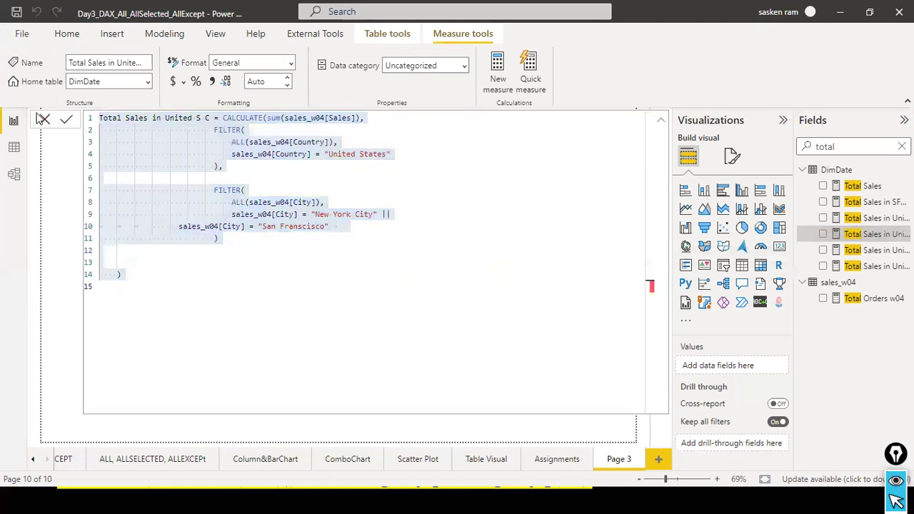
left_click(165, 36)
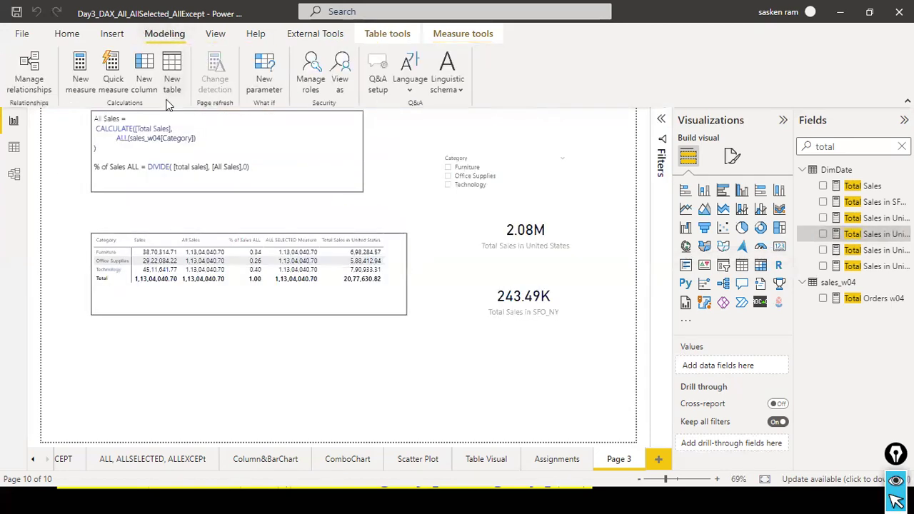
left_click(80, 85)
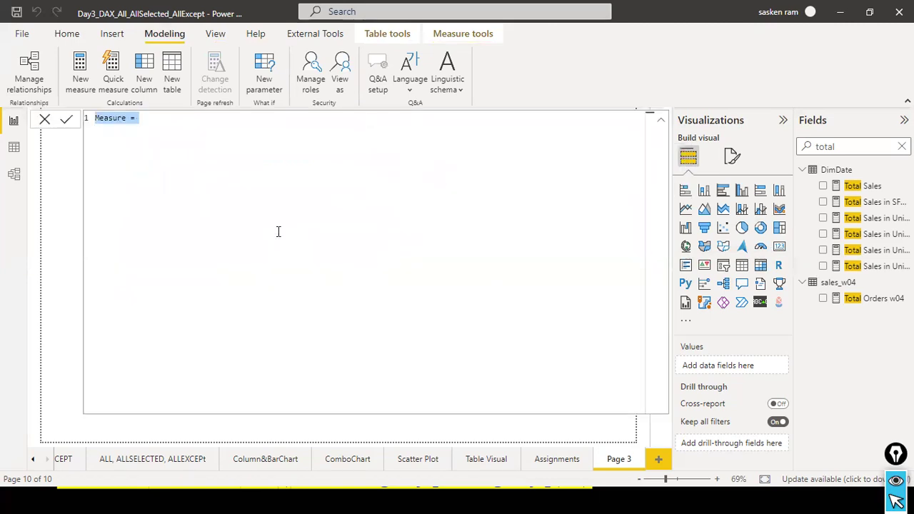
key("ctrl+v")
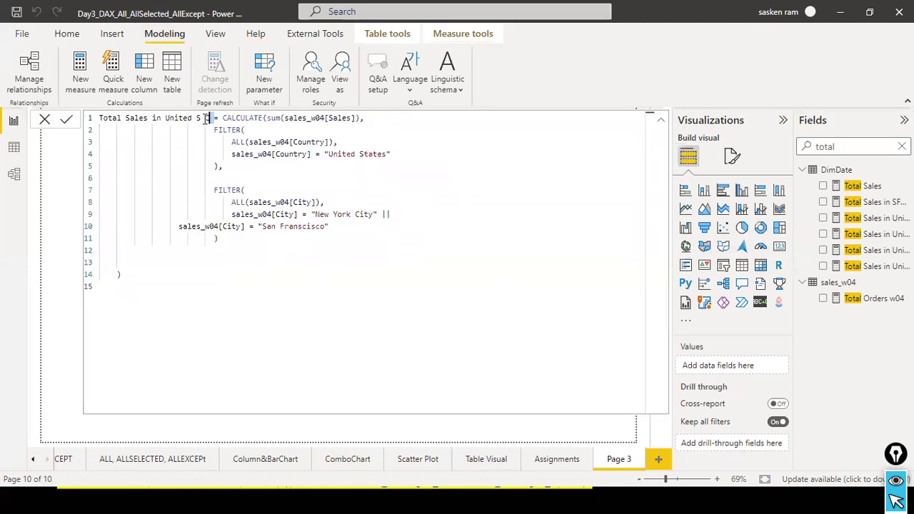
- Change the new measure's name to Total Sales in assignment 3
left_click_drag(208, 117, 167, 118)
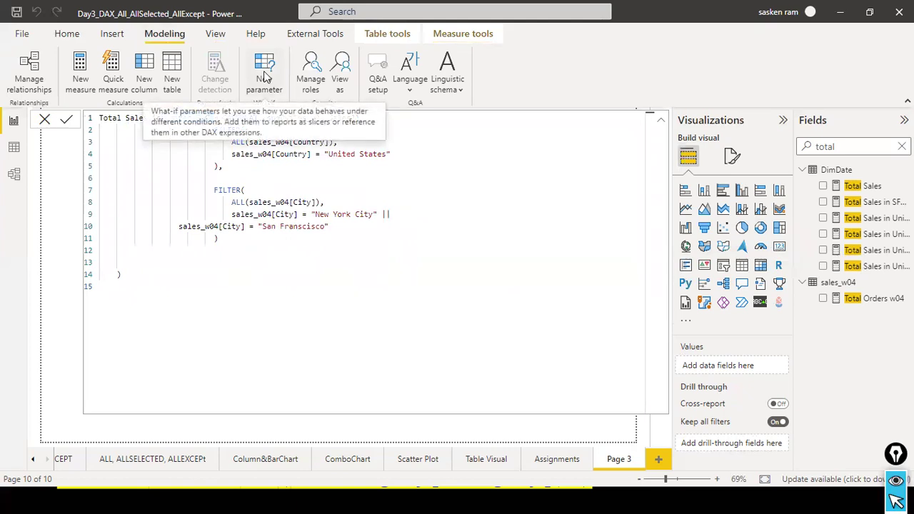
type("assignment 3")
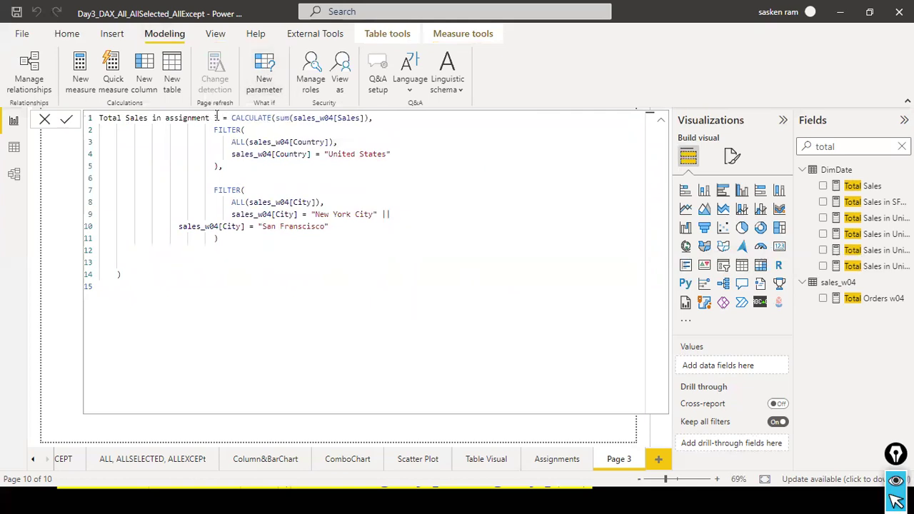
left_click_drag(219, 118, 61, 123)
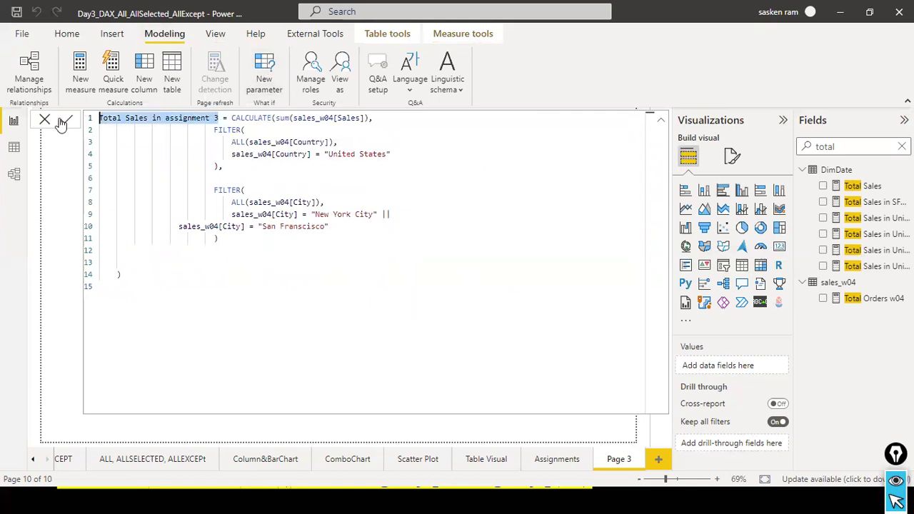
left_click(208, 118)
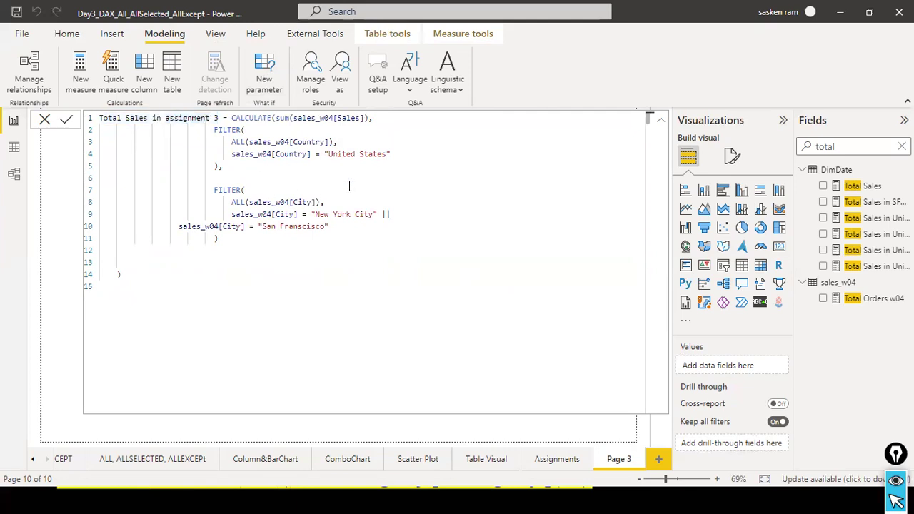
- Add a comma after the city FILTER's closing parenthesis and open a third FILTER function on the following line
left_click(298, 239)
type(",")
key("shift+Return")
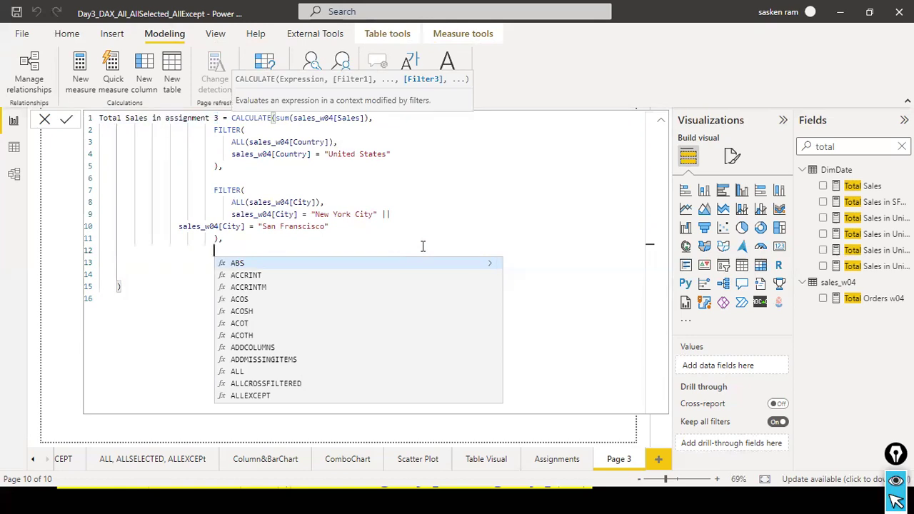
type("FILTER")
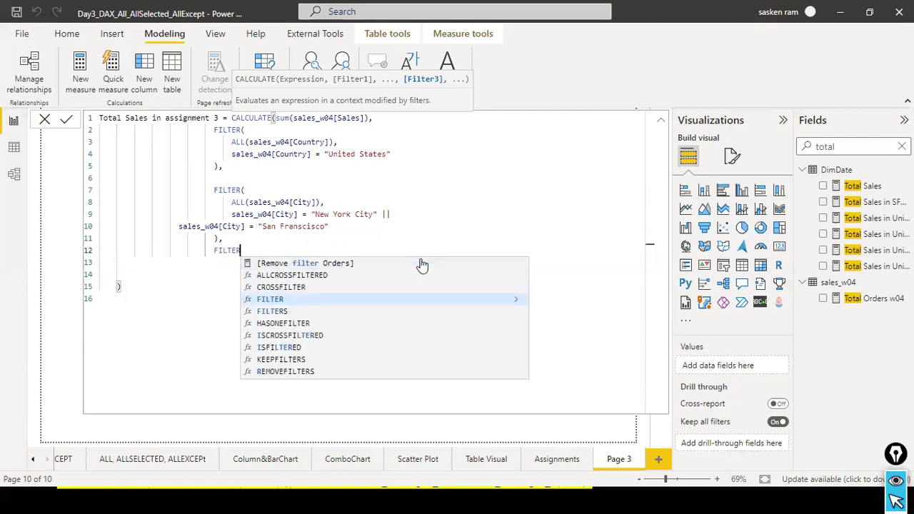
type("(")
key("shift+Return")
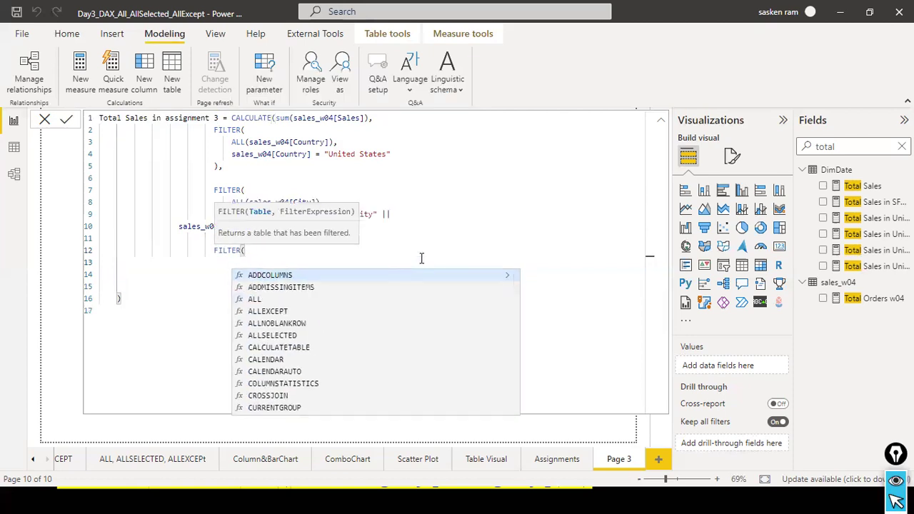
- Enter ALL with the sales_w04[Order_Date] column as the table argument of the third FILTER
type("A")
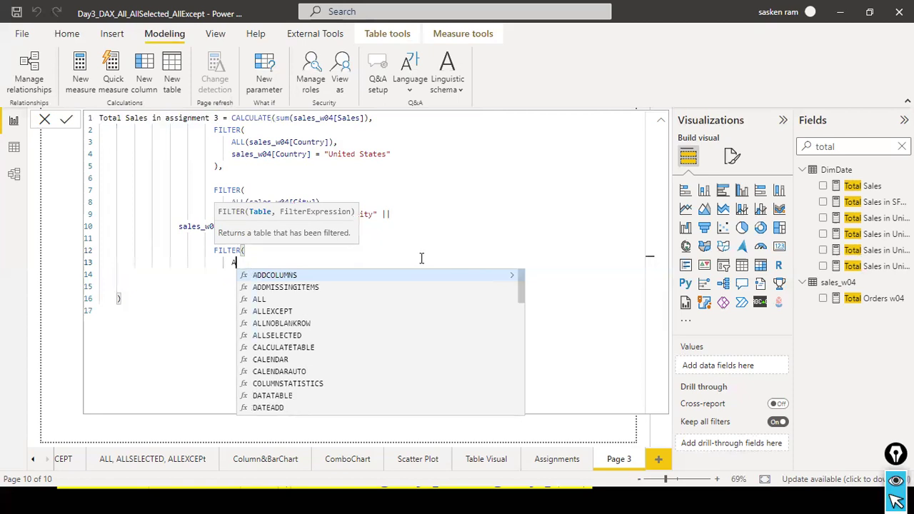
type("LL(")
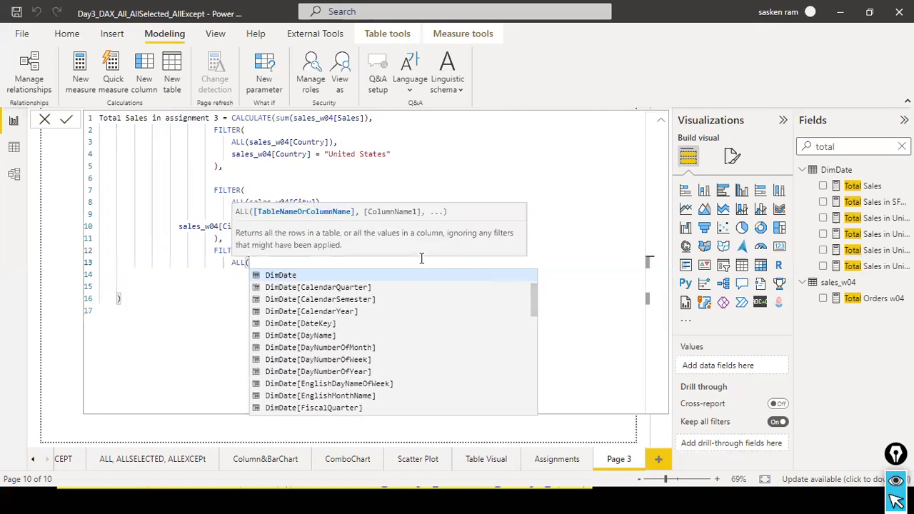
type("sales")
key("Down")
key("Down")
key("Down")
key("Down")
key("Down")
key("Down")
key("Down")
key("Down")
key("Down")
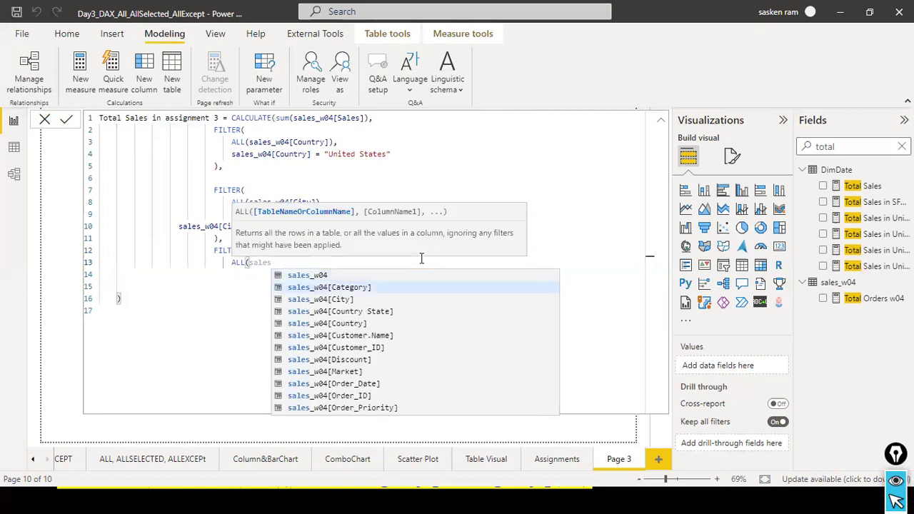
key("Tab")
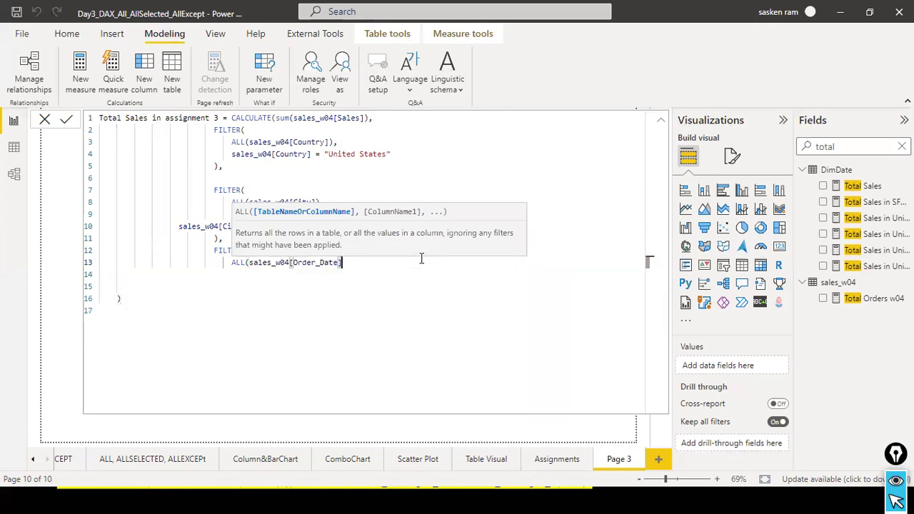
- Close ALL(sales_w04[Order_Date]) as the third FILTER's table argument and start its condition on a new line with sales_w04[Order_Date]
type(")")
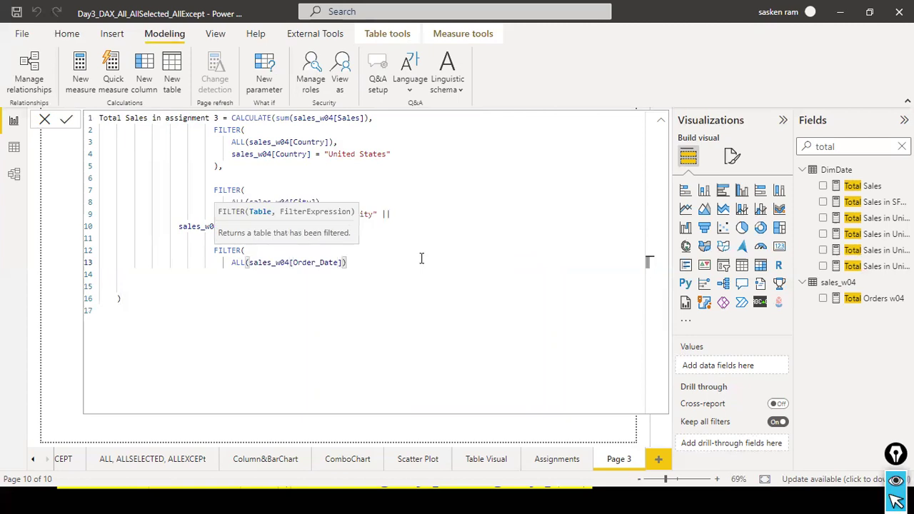
type(",")
key("Return")
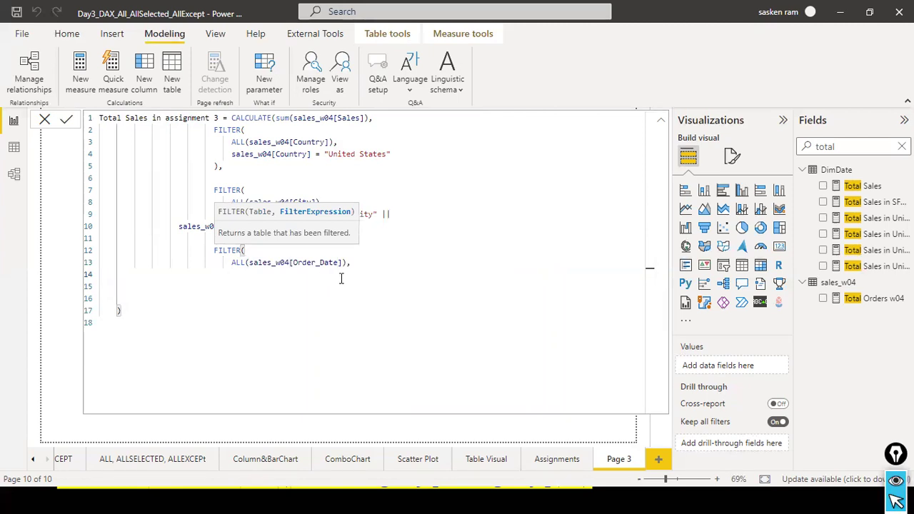
type("salles")
key("BackSpace")
key("BackSpace")
type("es")
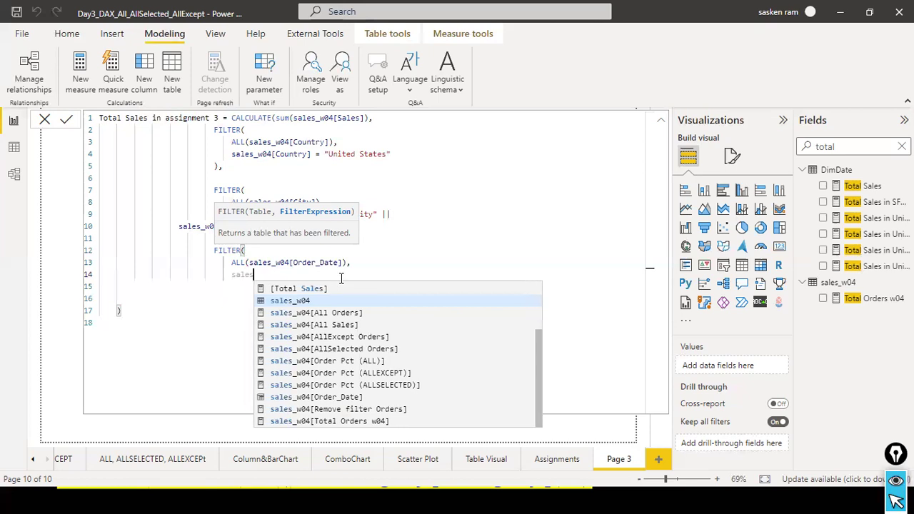
type("_w")
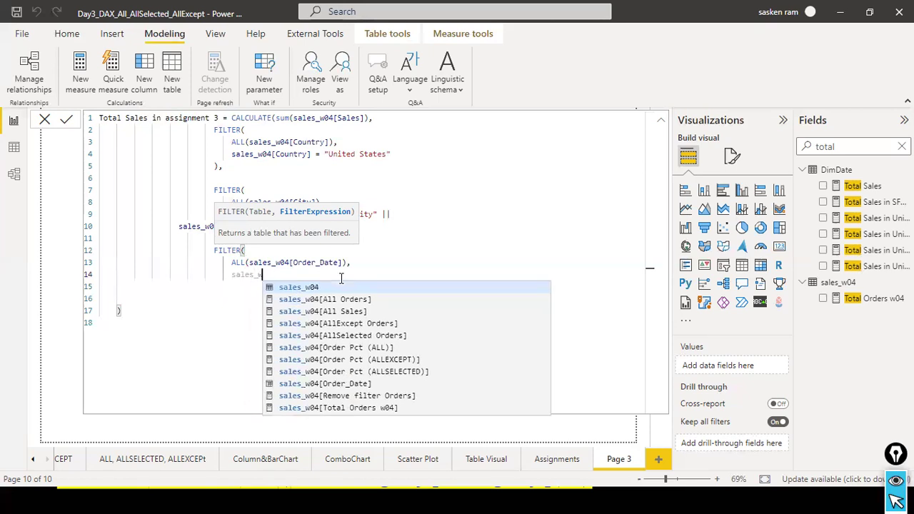
key("Down")
key("Down")
key("Down")
key("Down")
key("Down")
key("Down")
key("Down")
key("Down")
key("Down")
key("Down")
key("Up")
key("Tab")
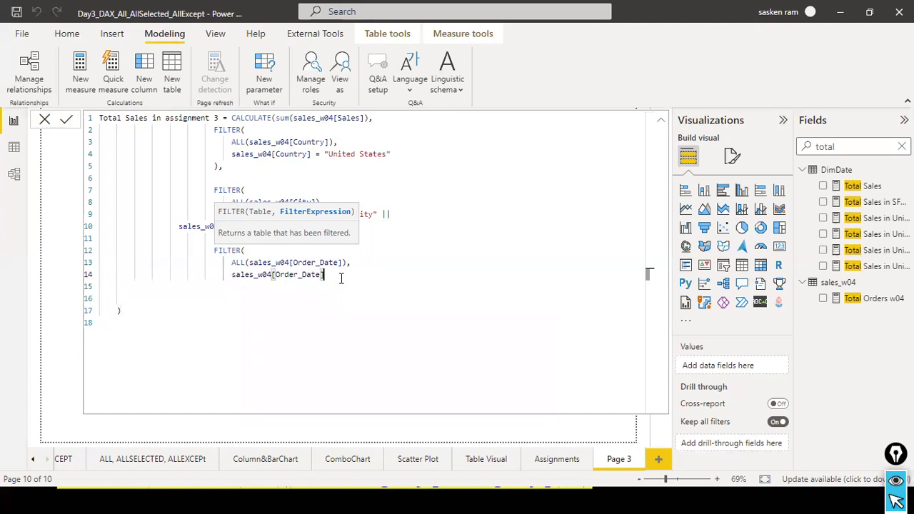
- Complete the first order-date condition with the comparison > DATE(2012,01,01)
type("> DATE")
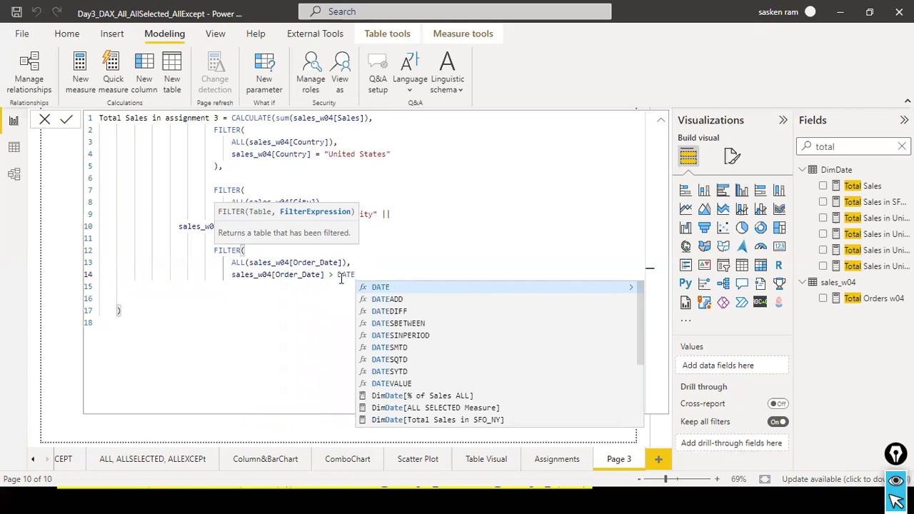
type("\"")
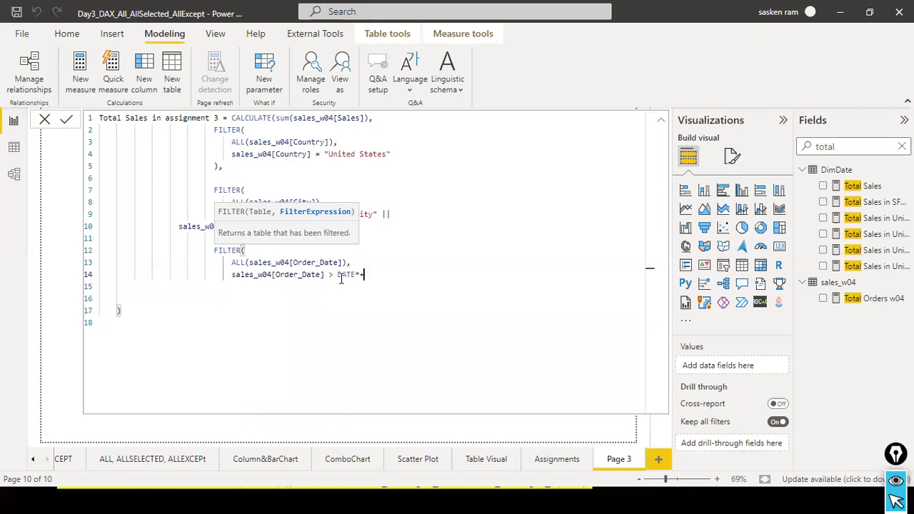
key("BackSpace")
type("(")
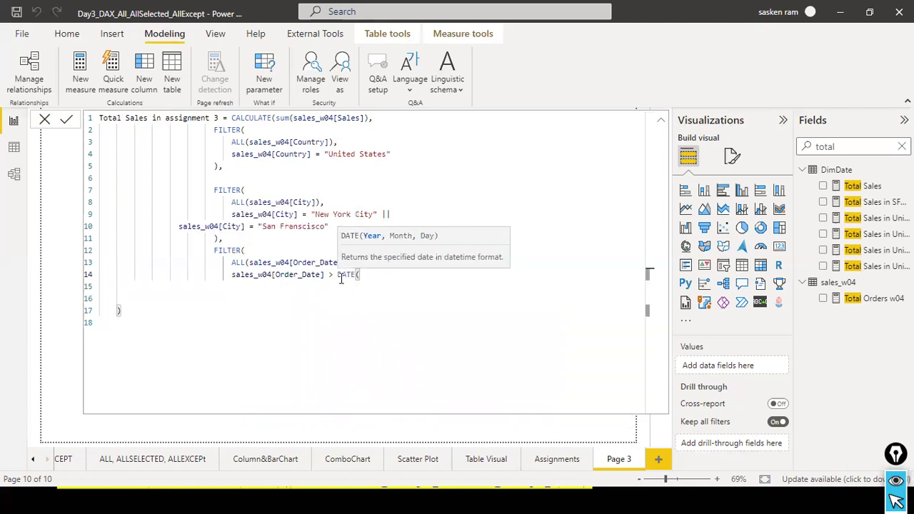
type("2012,01,01)")
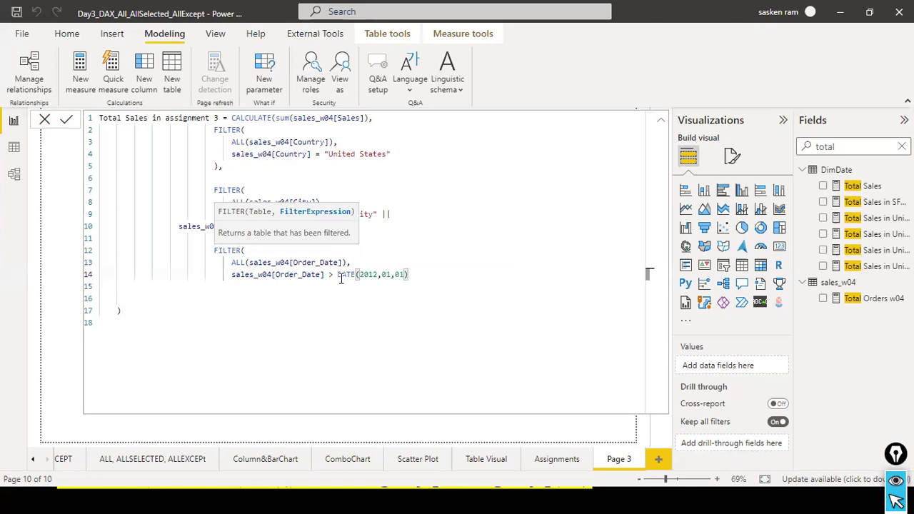
- Append && to the first date condition and start a second condition on a new line with sales_w04[Order_Date]
type("&&")
key("shift+Return")
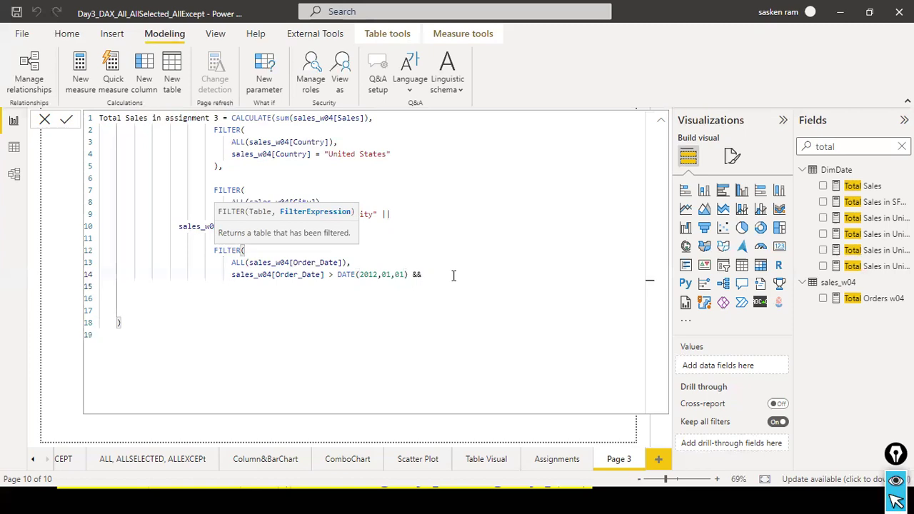
type("sales")
key("Down")
key("Down")
key("Down")
key("Down")
key("Down")
key("Down")
key("Down")
key("Down")
key("Down")
key("Down")
key("Down")
key("Down")
key("Down")
key("Down")
key("Up")
key("Up")
key("Down")
key("Down")
key("Down")
key("Down")
key("Down")
key("Down")
key("Down")
key("Down")
key("Down")
key("Down")
key("Down")
key("Down")
key("Down")
key("Down")
key("Up")
key("Up")
key("Tab")
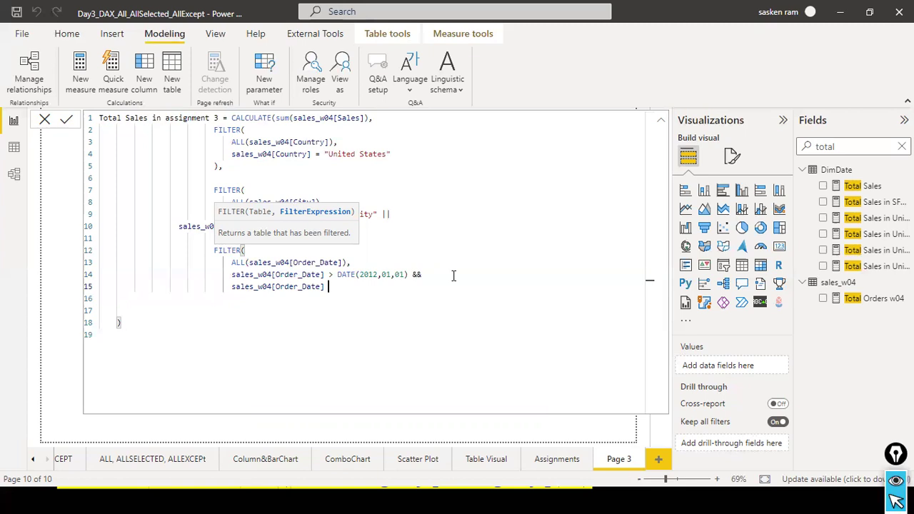
- Complete the second order-date condition with the comparison > DATE(2012,12,31)
type("> DAATE")
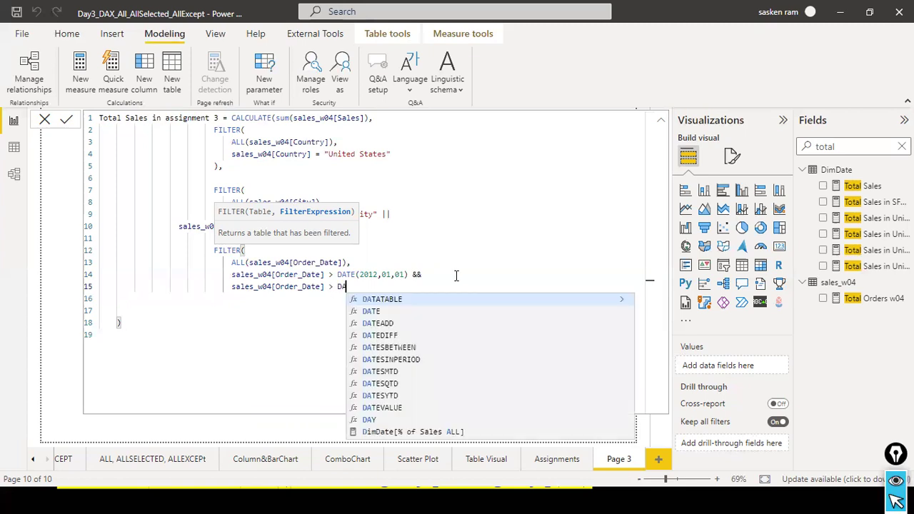
key("BackSpace")
key("BackSpace")
type("T")
key("BackSpace")
key("BackSpace")
type("TE(0")
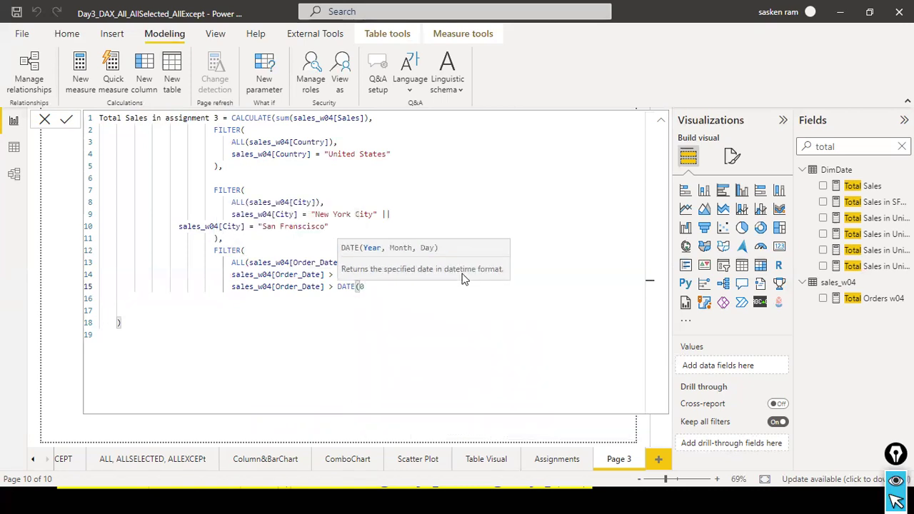
key("BackSpace")
type("2012,12,31)")
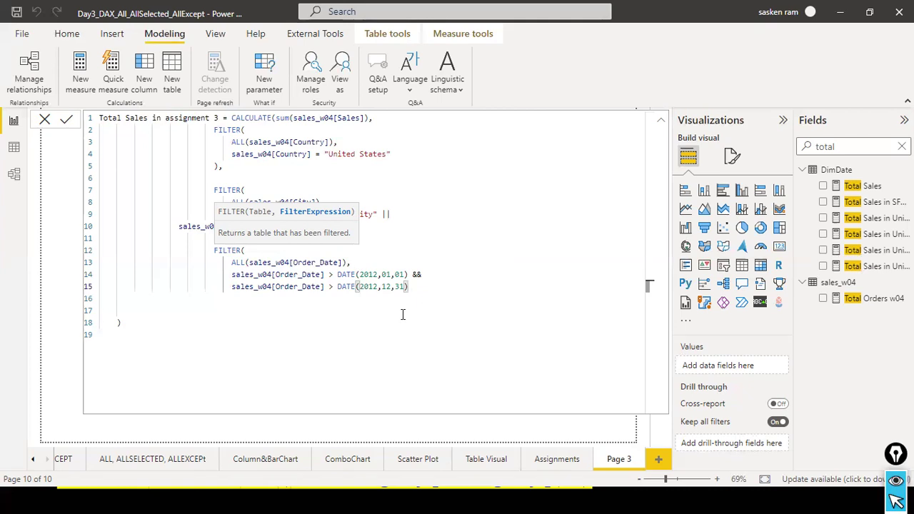
- Close the Order_Date FILTER with a parenthesis on its own line below the second date condition
left_click(244, 251)
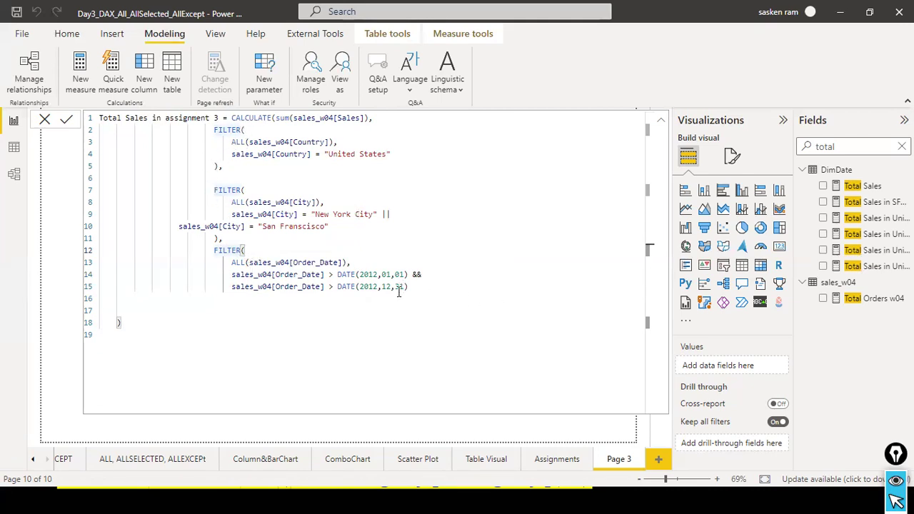
left_click(261, 301)
left_click(447, 286)
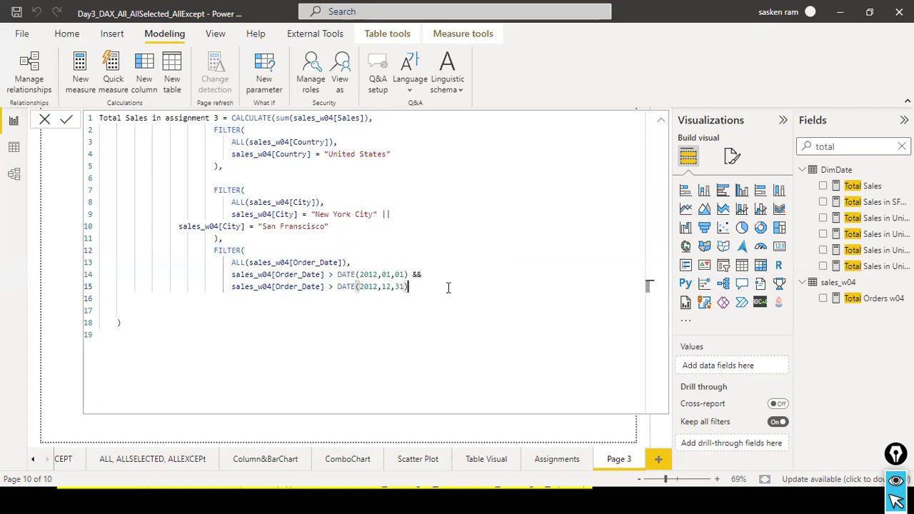
key("Return")
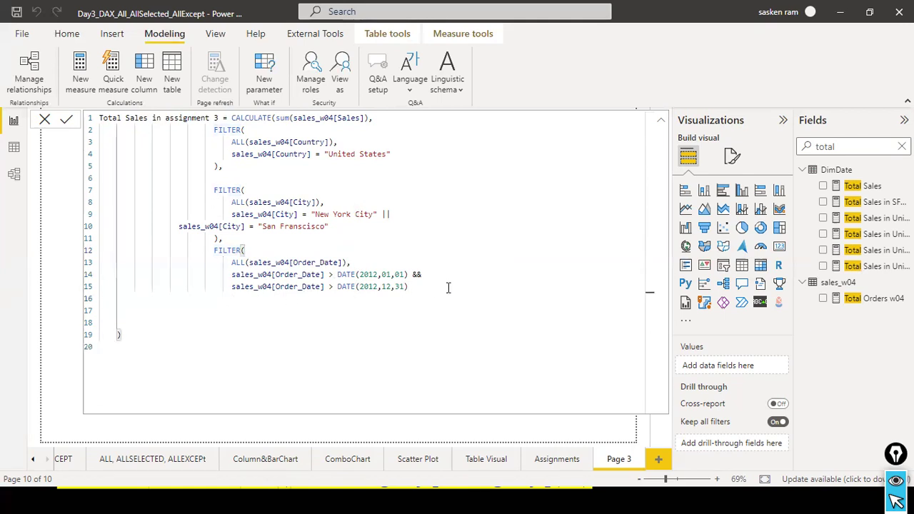
type(")")
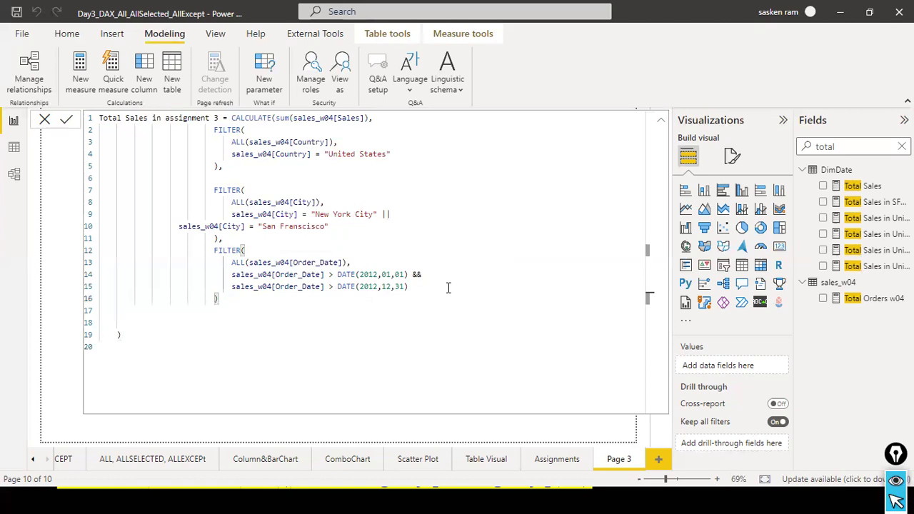
- Remove the two blank lines before CALCULATE's closing parenthesis and commit the Total Sales in assignment 3 measure
left_click(176, 322)
left_click(120, 334)
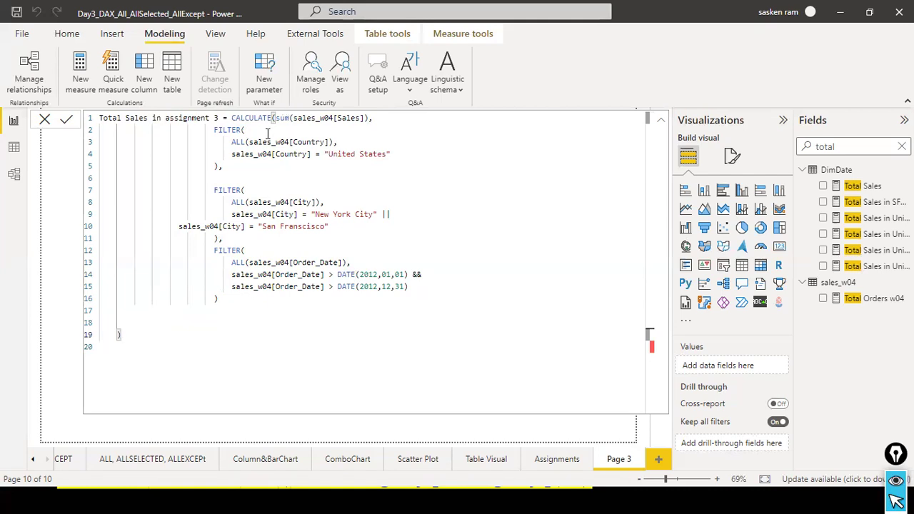
left_click(170, 321)
key("Delete")
key("Up")
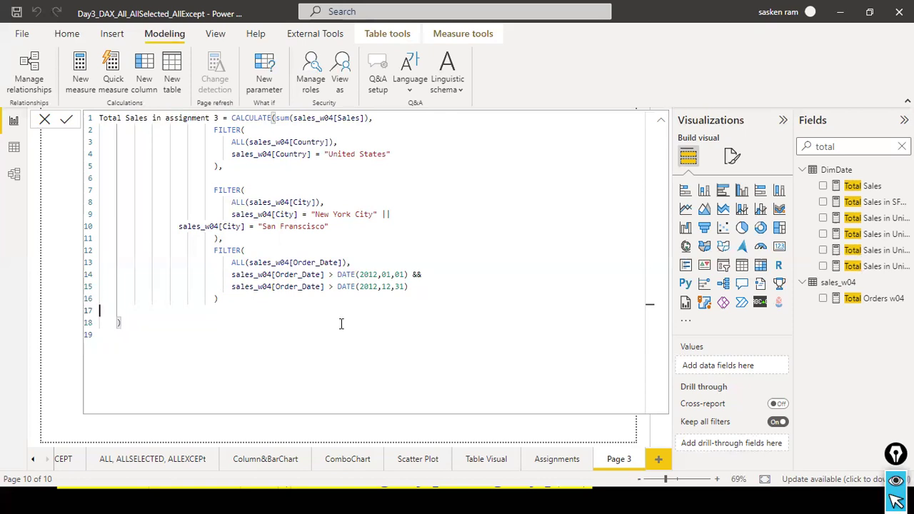
key("Delete")
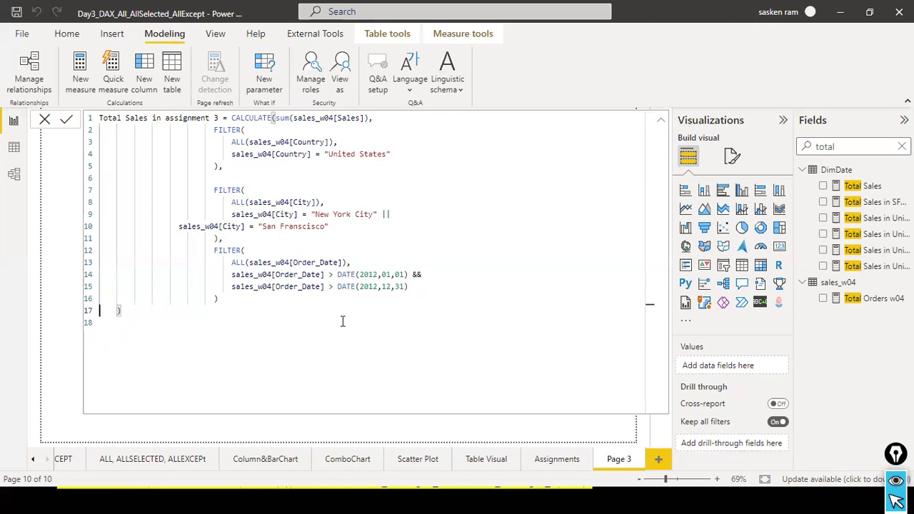
left_click(67, 120)
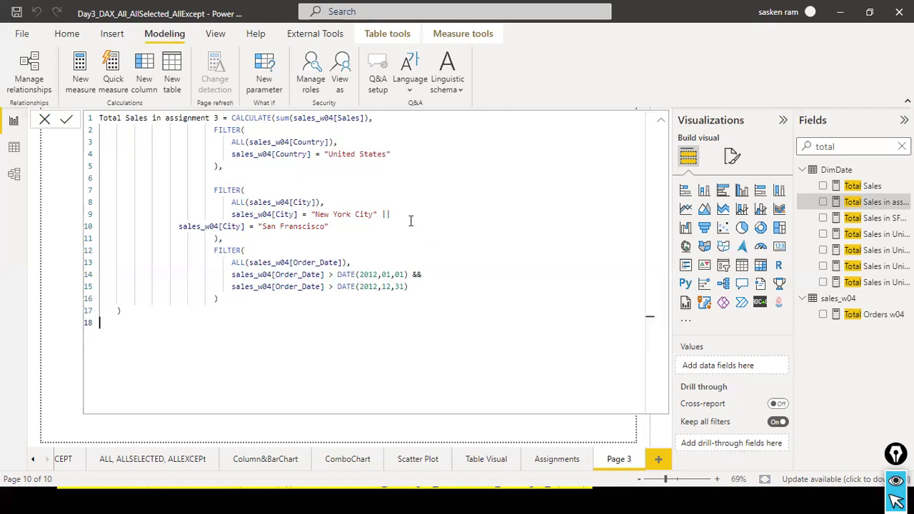
- Examine the || operator joining the New York City and San Franscisco conditions, compared with the && joining the order-date conditions
left_click_drag(381, 214, 402, 209)
left_click_drag(413, 275, 426, 275)
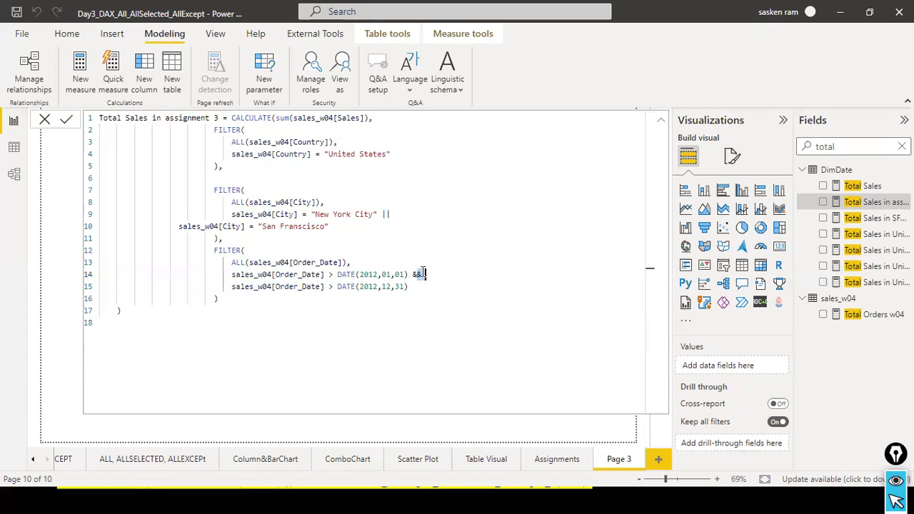
left_click(329, 227)
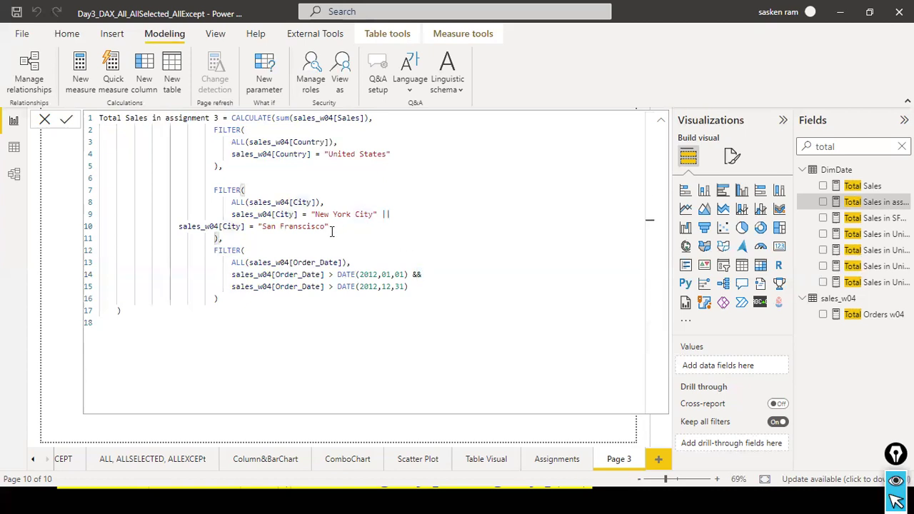
left_click_drag(307, 215, 378, 215)
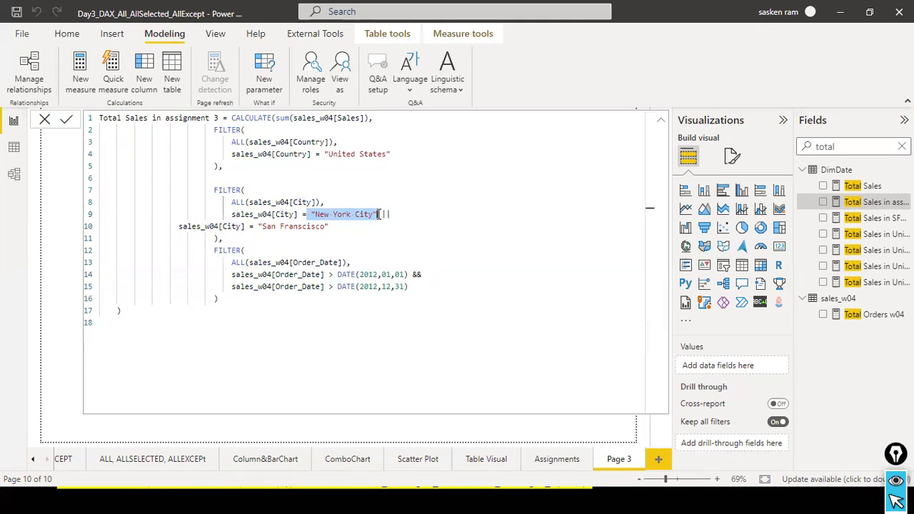
left_click_drag(265, 226, 373, 215)
left_click(331, 227)
left_click_drag(269, 227, 325, 224)
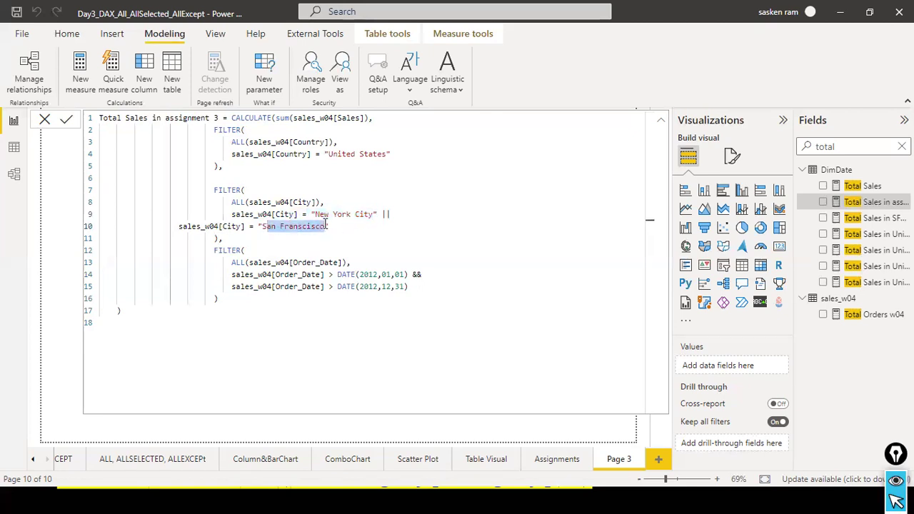
left_click(289, 215)
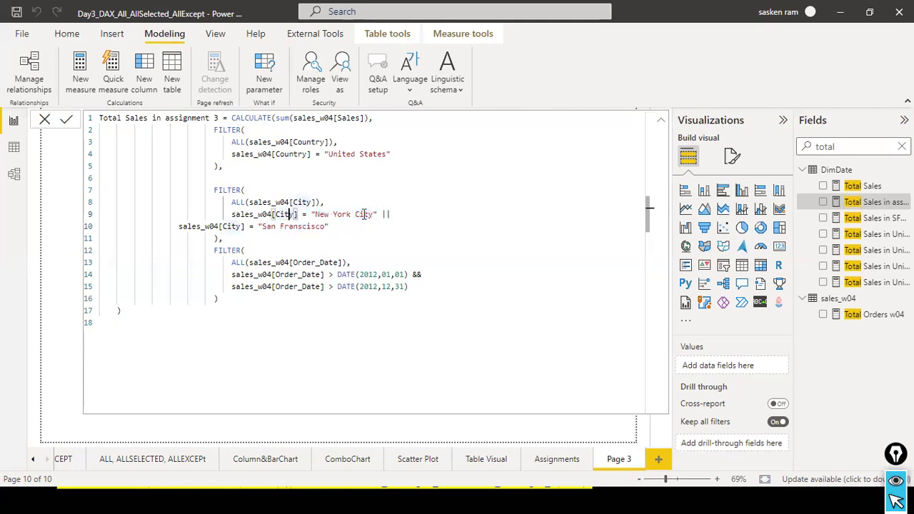
left_click(404, 215)
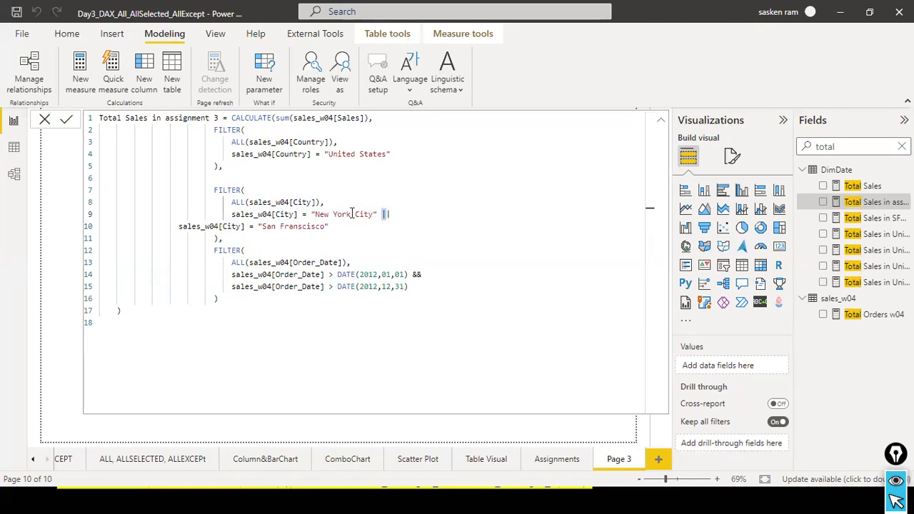
left_click_drag(318, 214, 383, 214)
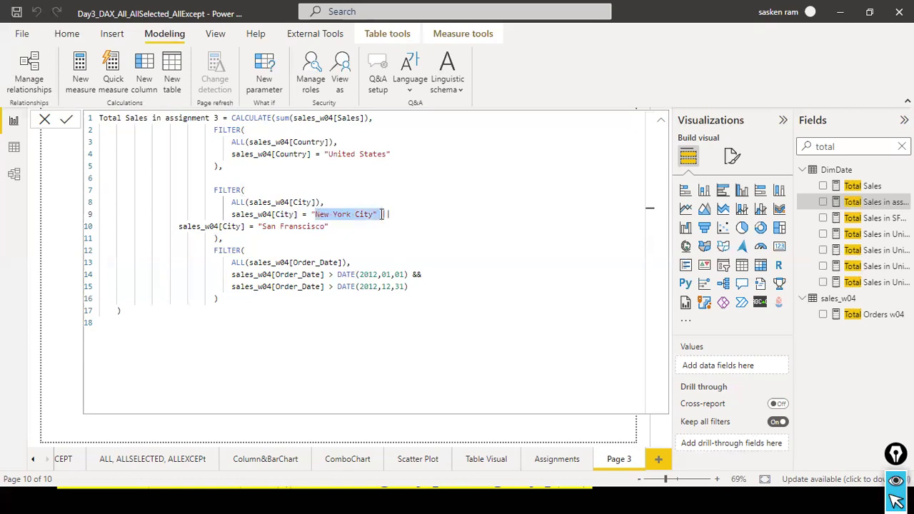
left_click(387, 214)
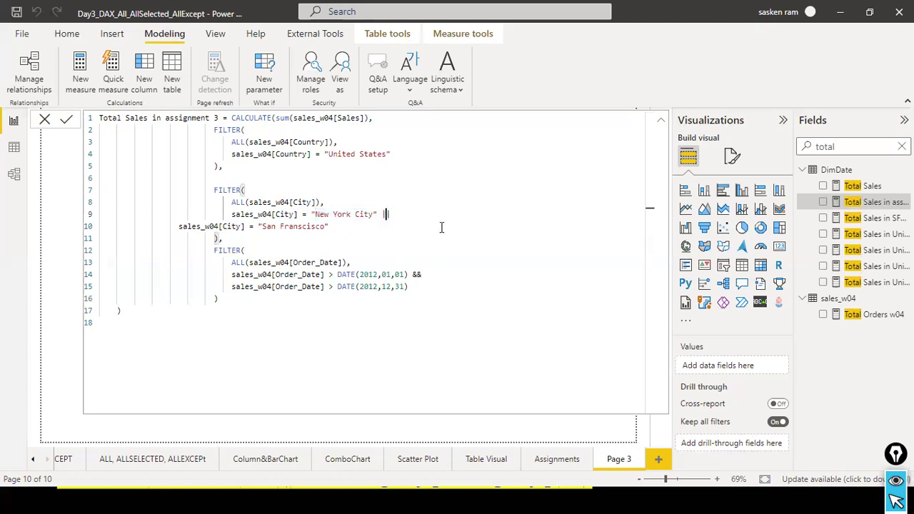
type("||")
left_click_drag(382, 213, 227, 214)
left_click(328, 214)
left_click(316, 225)
left_click_drag(332, 226, 180, 227)
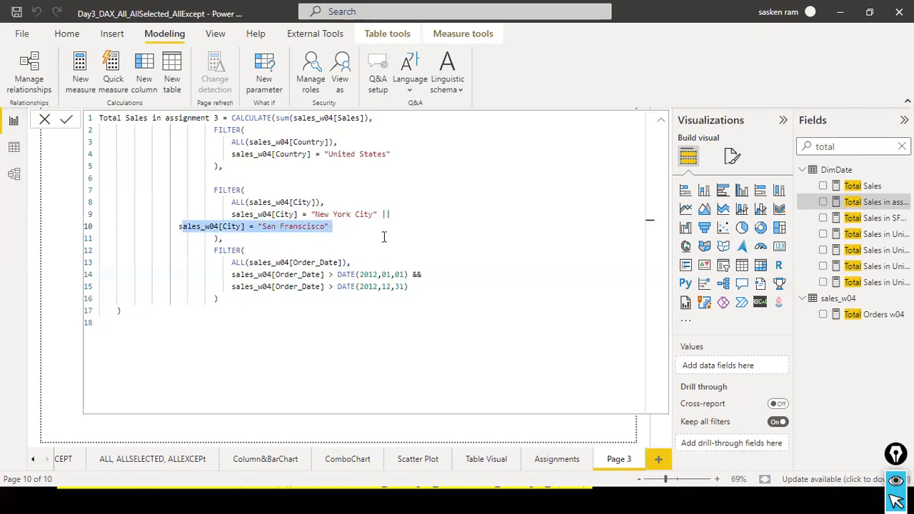
left_click(340, 237)
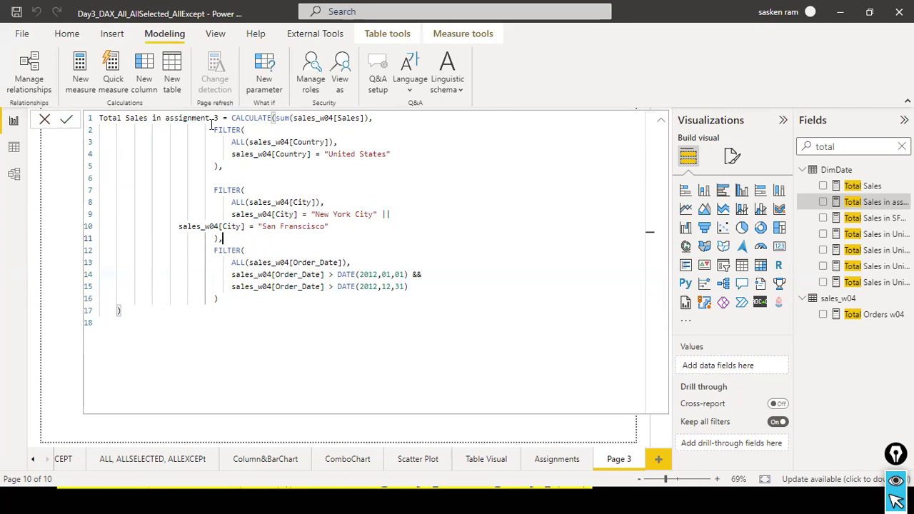
- Close the measure's formula and add an empty card visual below the Total Sales in SFO_NY card
left_click(74, 120)
left_click(45, 119)
left_click(438, 363)
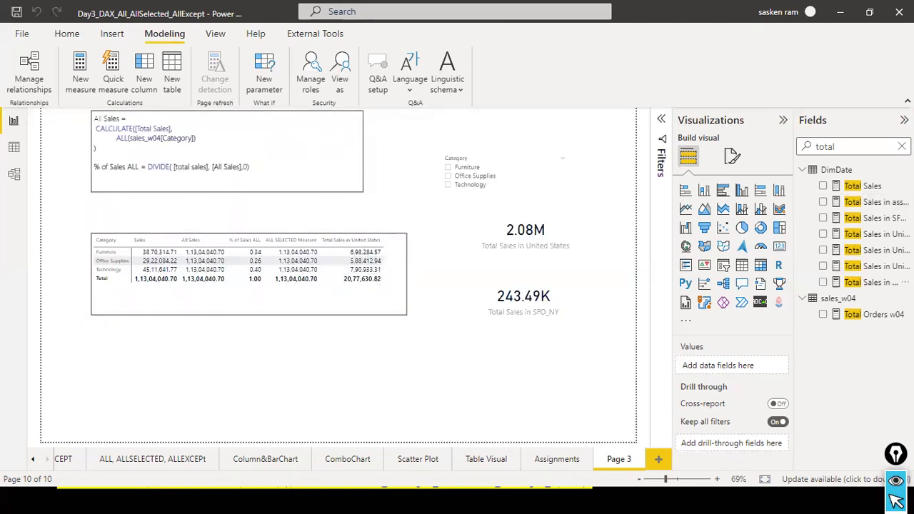
left_click(780, 246)
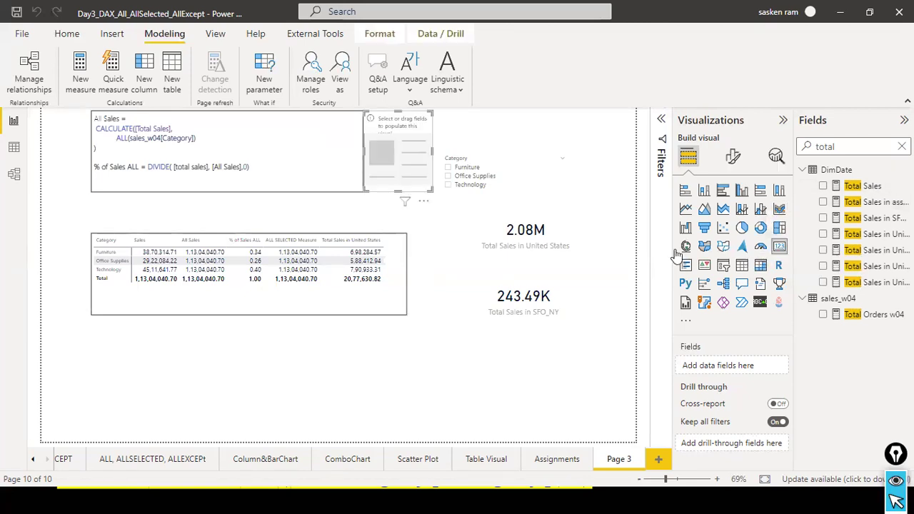
left_click_drag(404, 157, 523, 370)
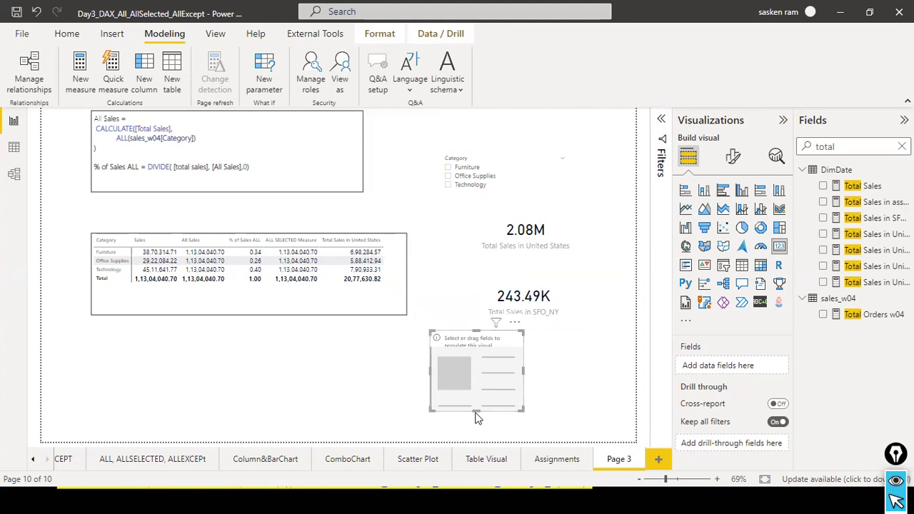
- Position the empty card below the Total Sales in SFO_NY card and fill it with the Total Sales in assignment 3 measure
left_click_drag(477, 411, 535, 380)
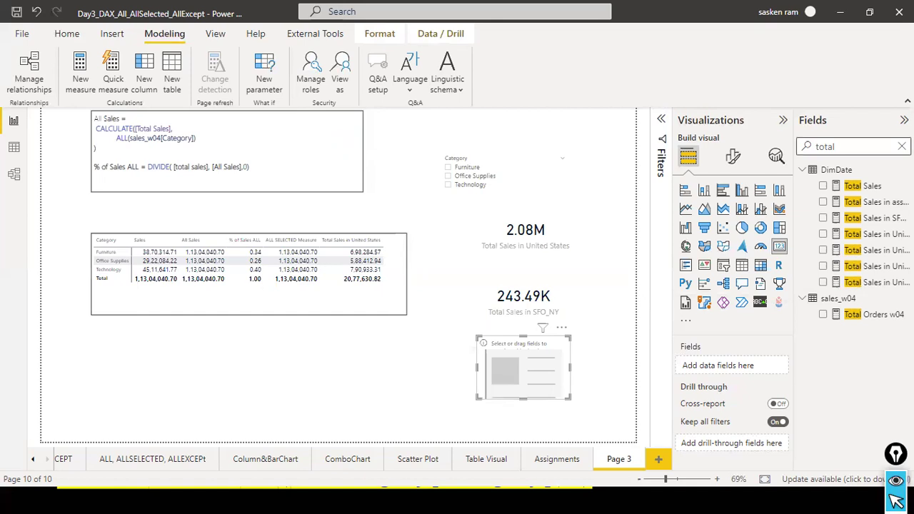
left_click(902, 147)
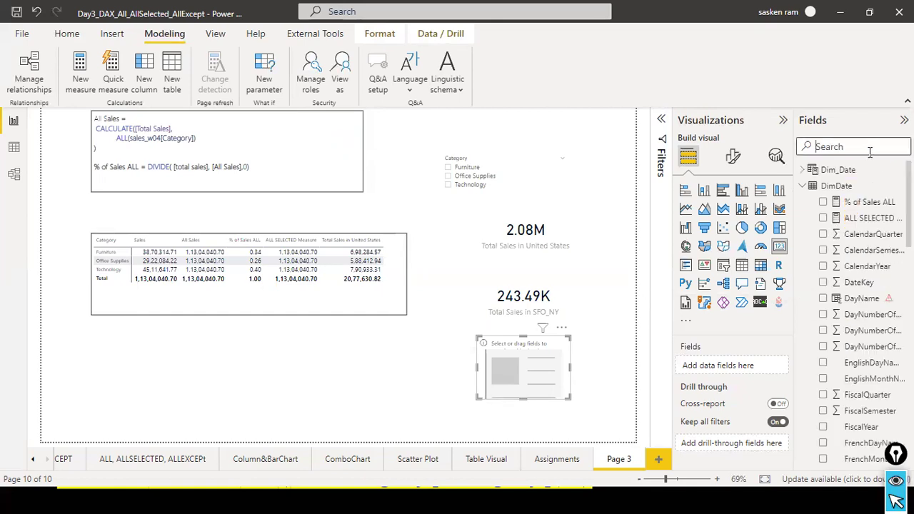
type("t")
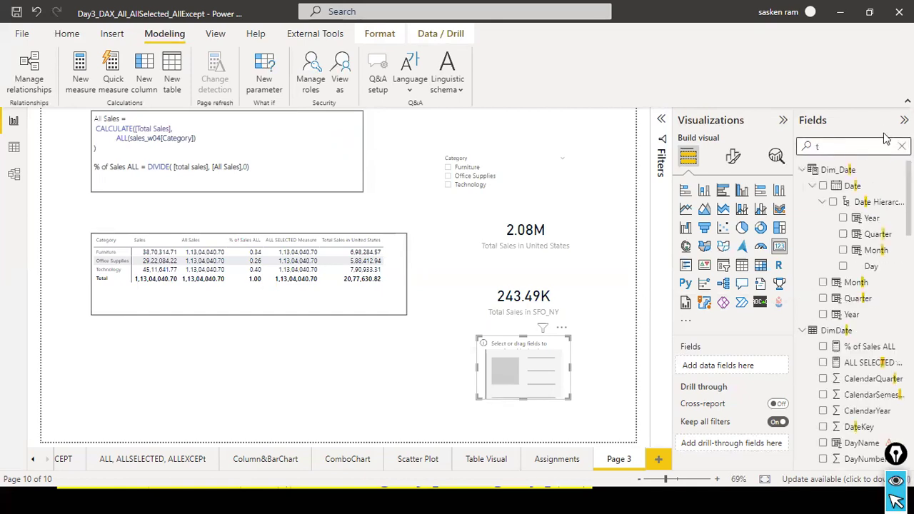
type("t")
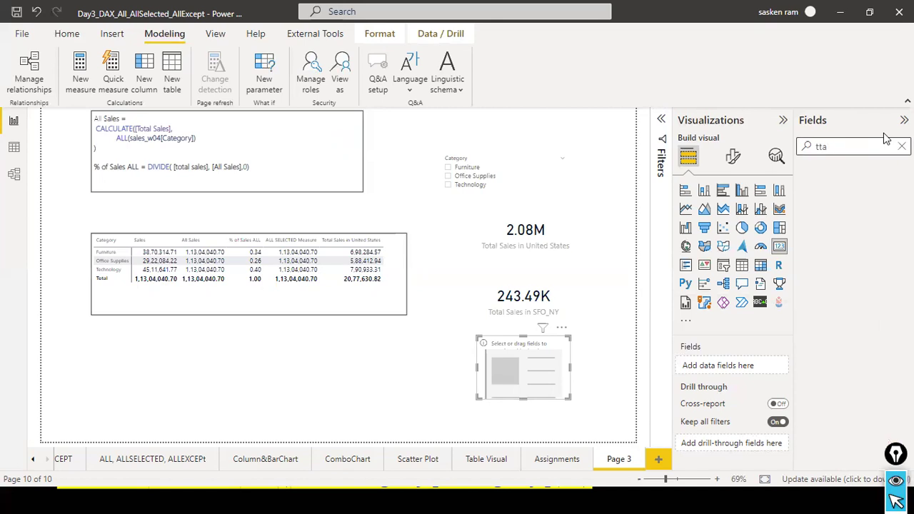
key("BackSpace")
type("ta")
key("BackSpace")
type("ot")
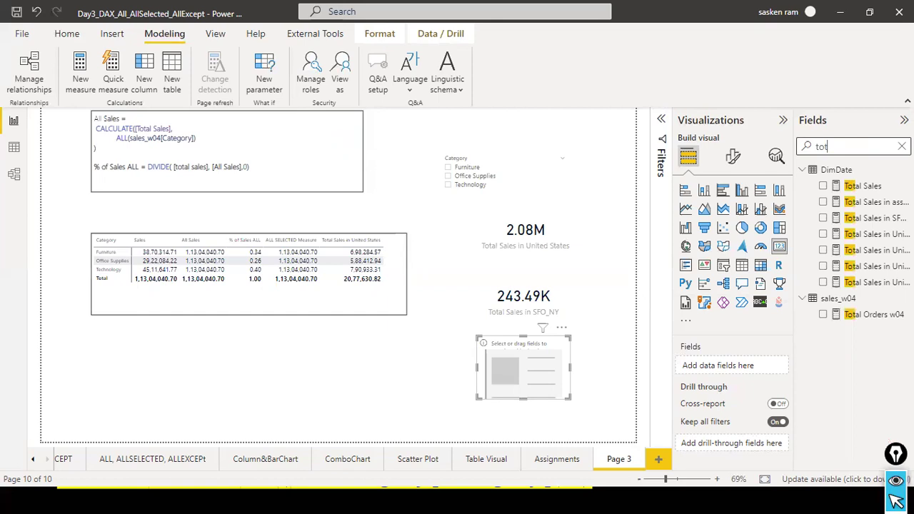
type("al sales")
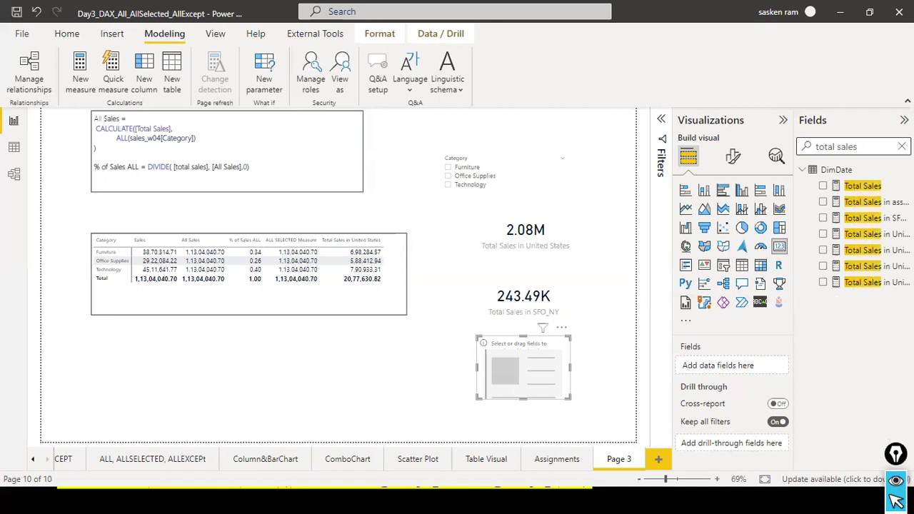
left_click_drag(873, 203, 549, 387)
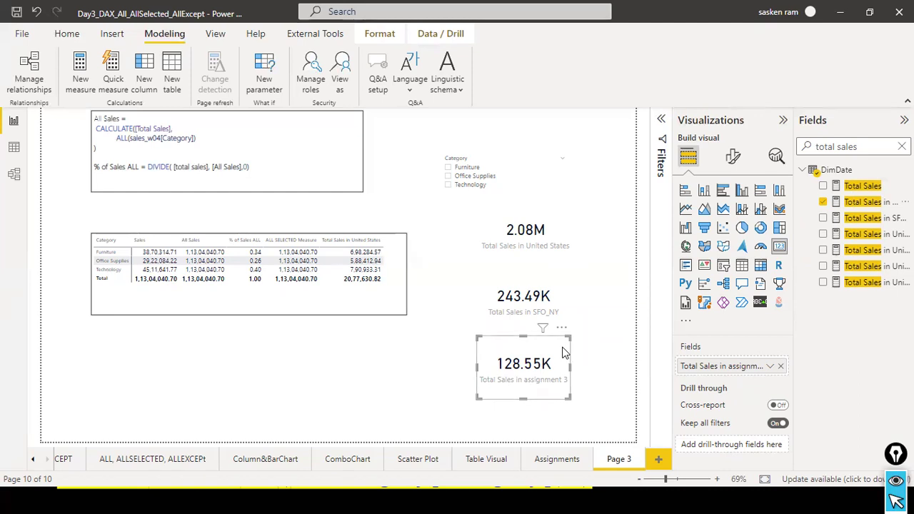
- Move the Total Sales in SFO_NY and Total Sales in assignment 3 cards slightly upward and save the report
left_click(553, 302)
left_click_drag(555, 306, 561, 293)
left_click(563, 363)
left_click_drag(564, 362, 569, 345)
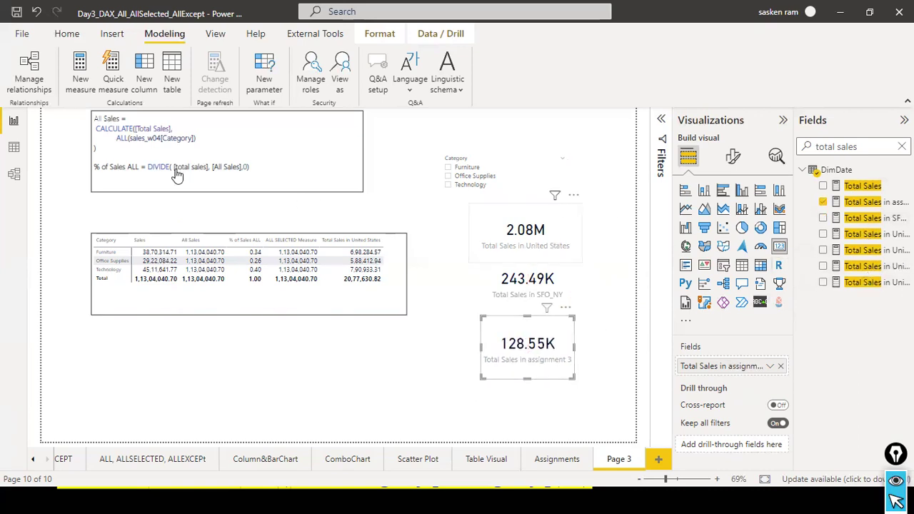
left_click(15, 13)
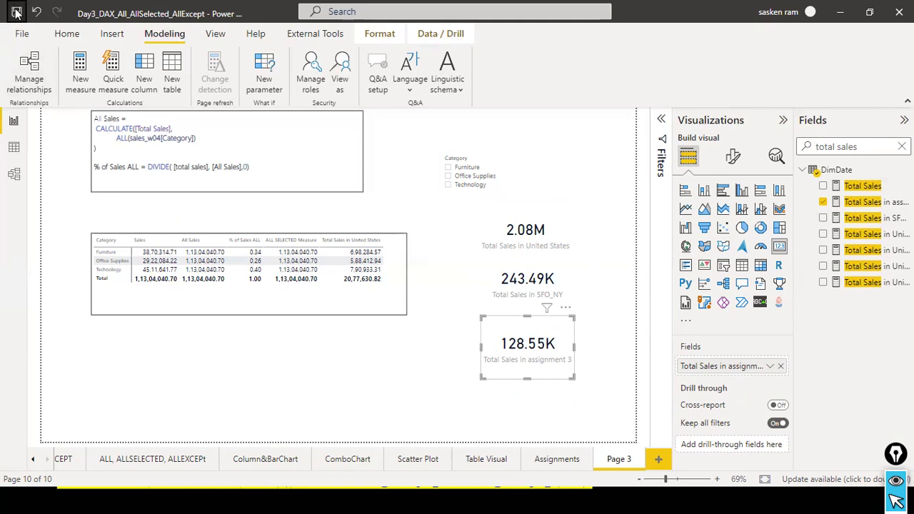
left_click(338, 390)
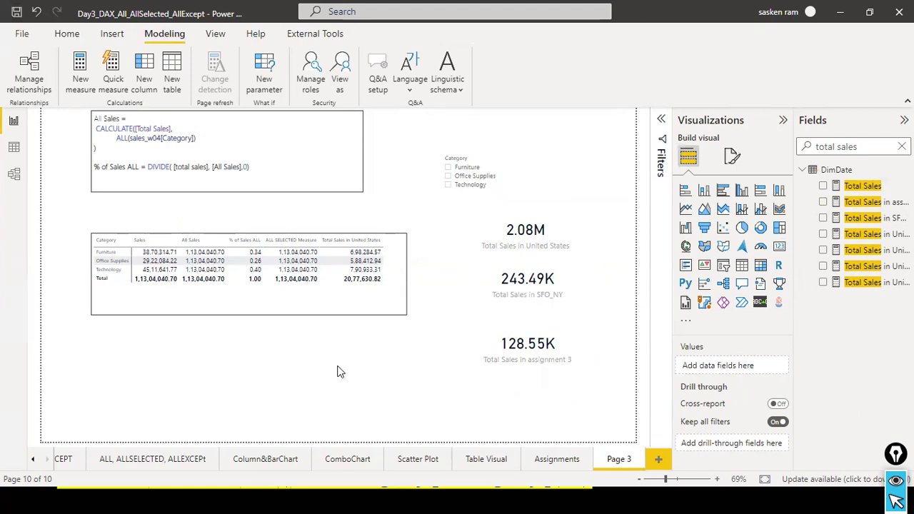
- Shift the Category slicer slightly to the right above the Total Sales in United States card
left_click(378, 313)
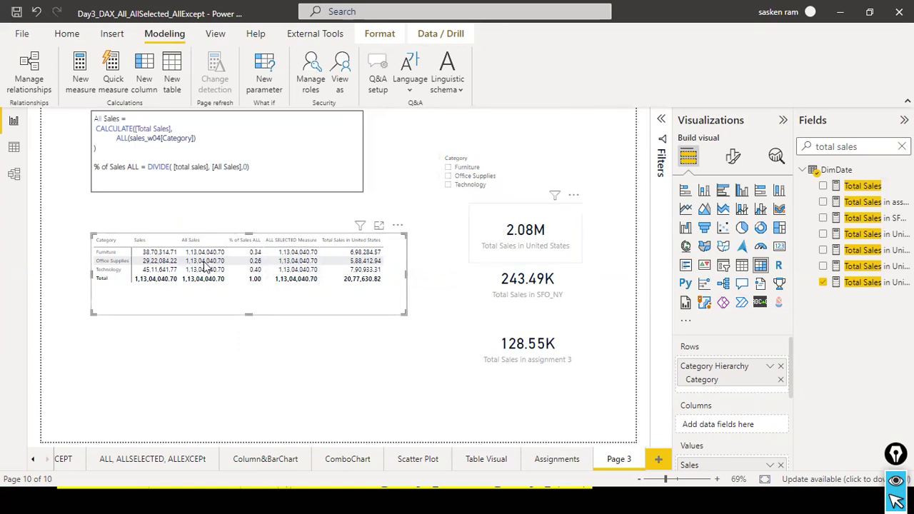
left_click(492, 204)
left_click_drag(491, 204, 507, 206)
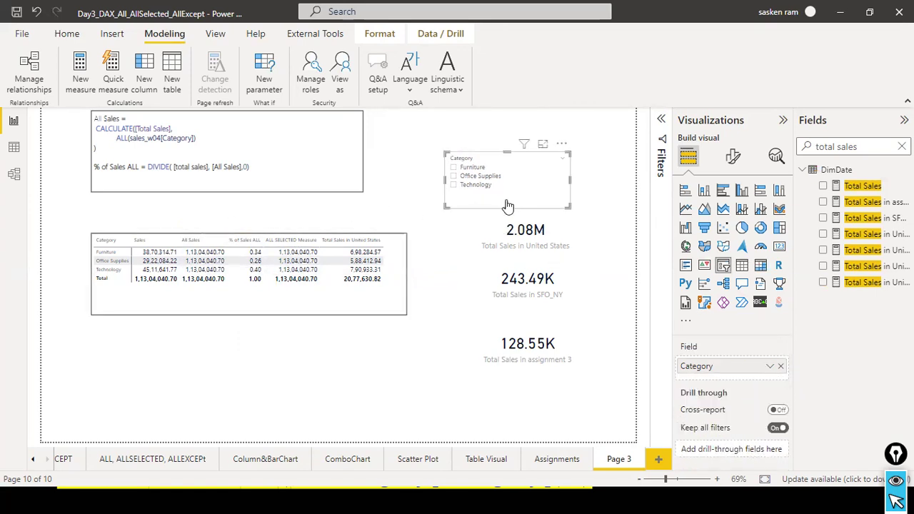
- Check how the visuals respond to the Category slicer set to Office Supplies and Technology, and clear the selection
left_click(453, 176)
left_click(453, 185)
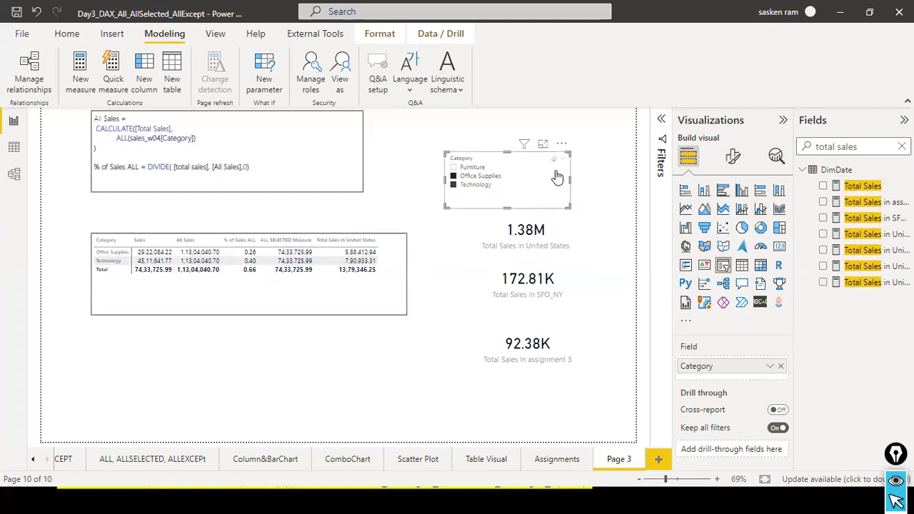
left_click(555, 161)
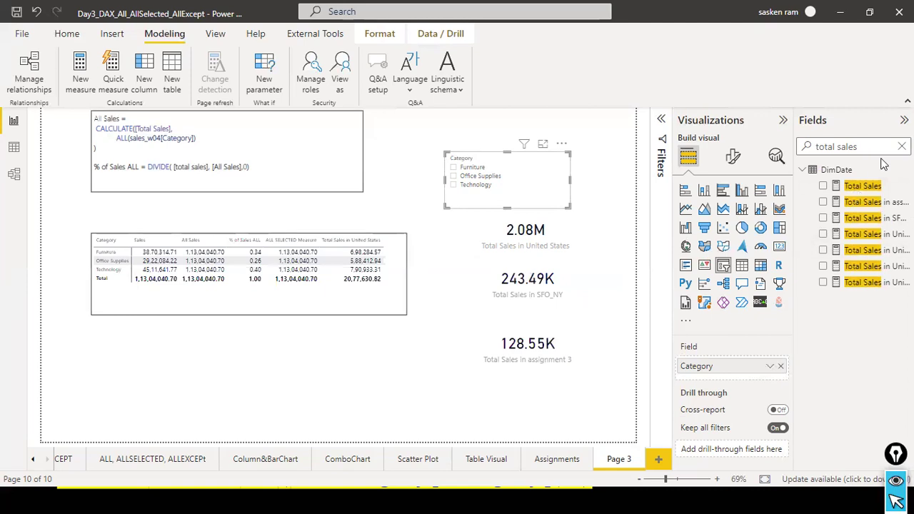
- Find the ALL SELECTED Measure by searching the fields for "all", copy its whole formula and close it
left_click(902, 146)
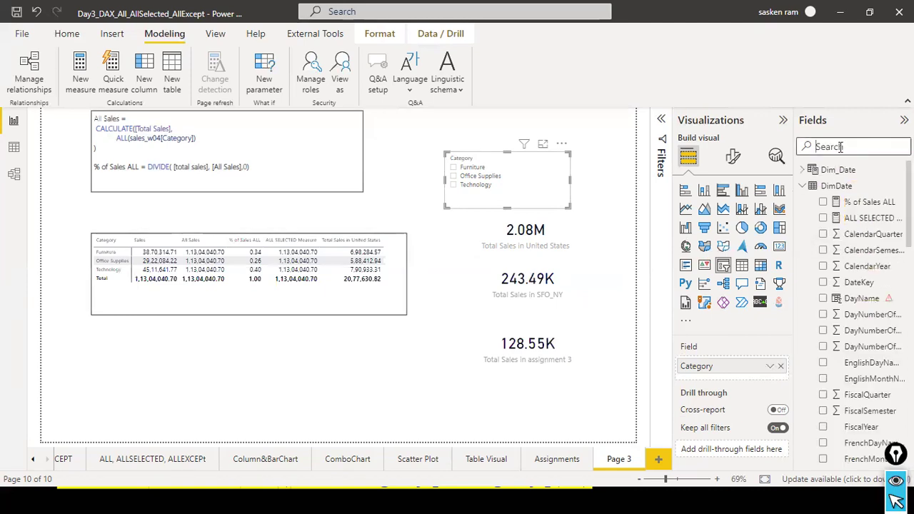
type("a")
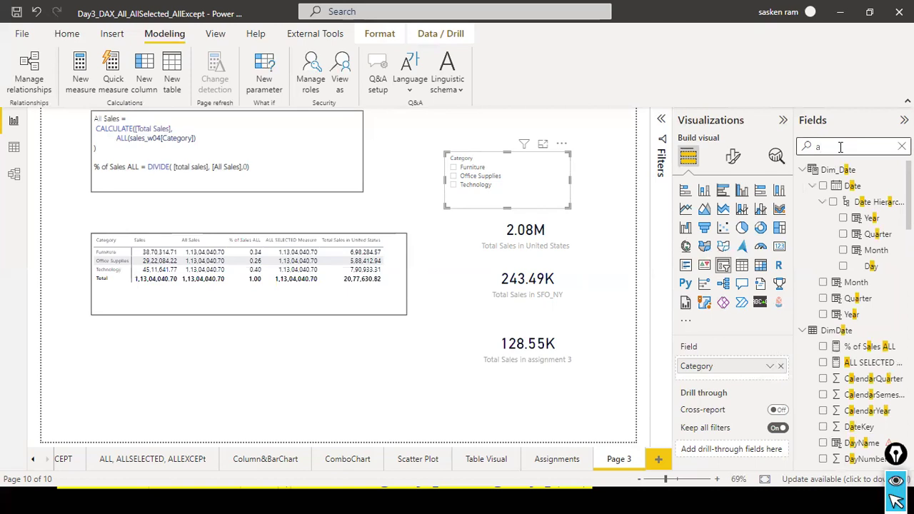
type("ll")
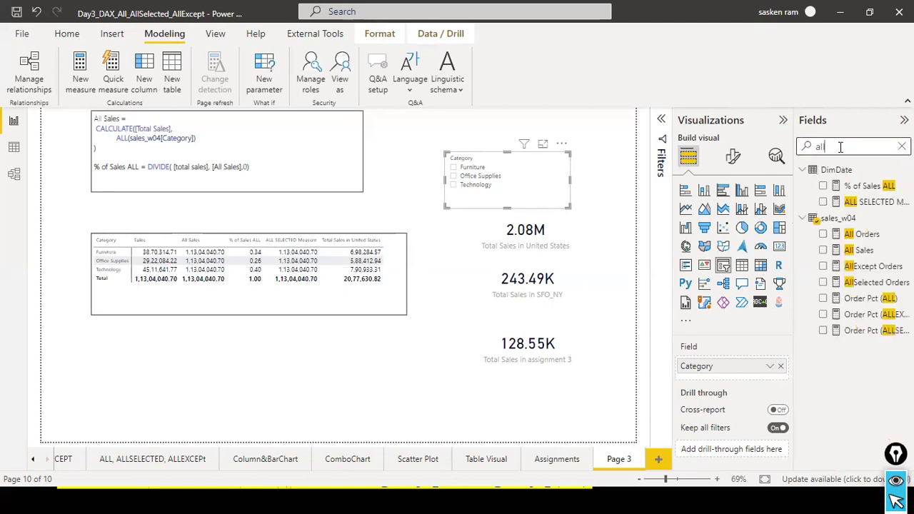
left_click(872, 204)
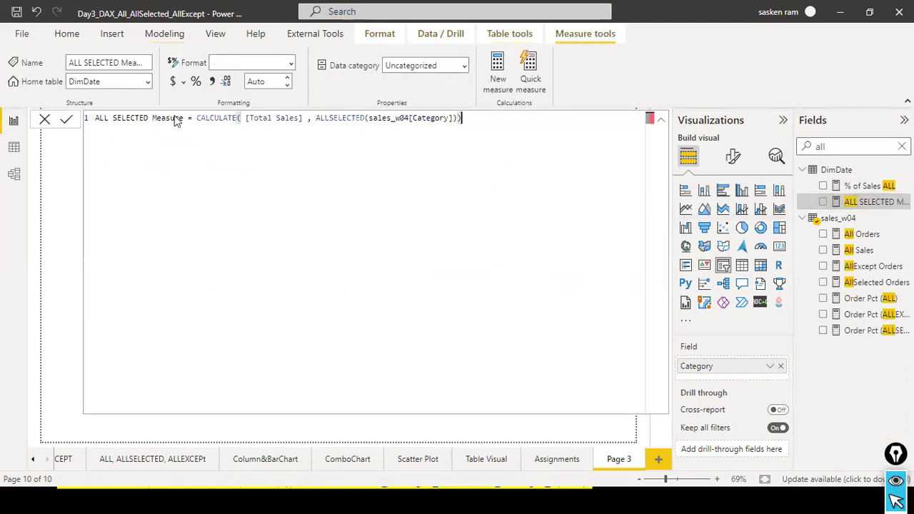
triple_click(176, 120)
key("ctrl+c")
key("Escape")
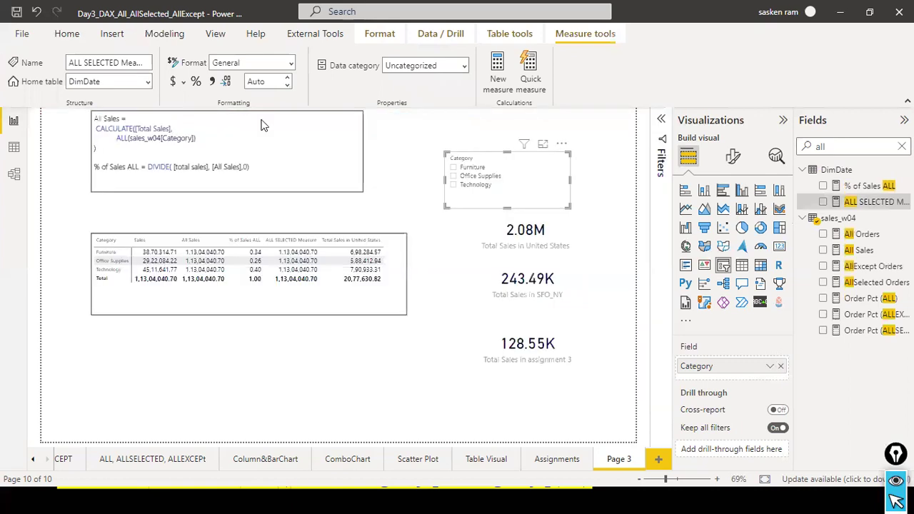
left_click(51, 220)
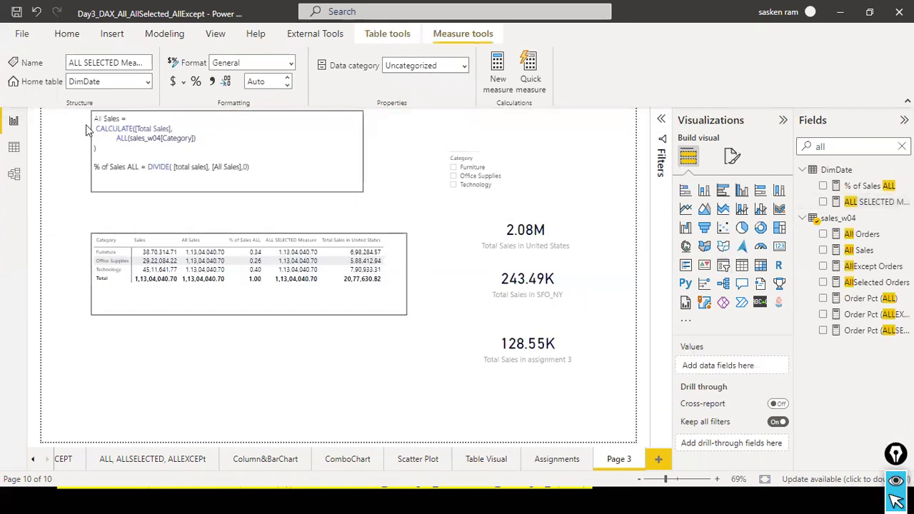
- Create a new measure from the copied formula and name it ALL Except Measure
left_click(164, 34)
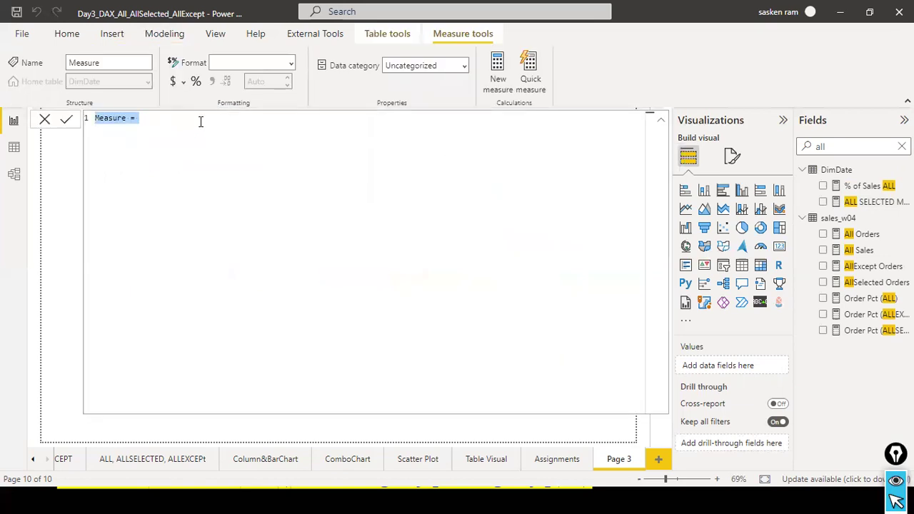
key("ctrl+v")
left_click(148, 118)
key("ctrl+shift+Left")
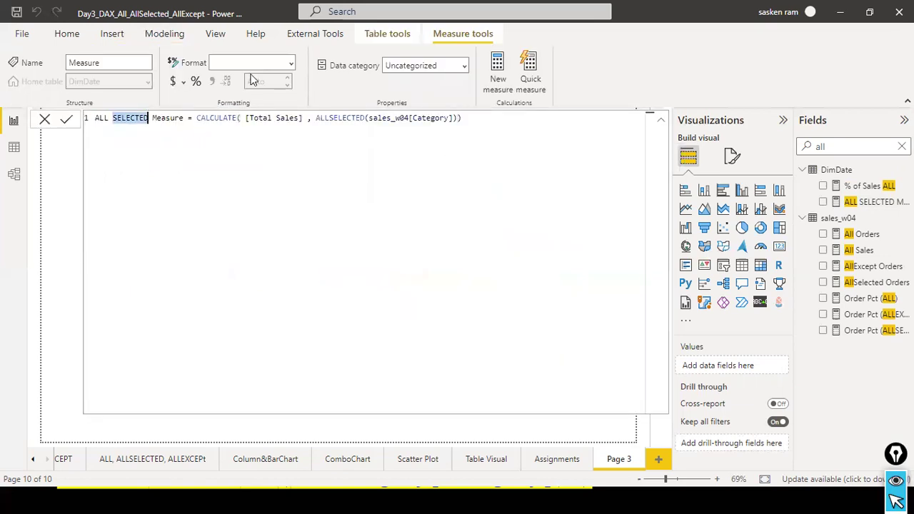
type("Excep")
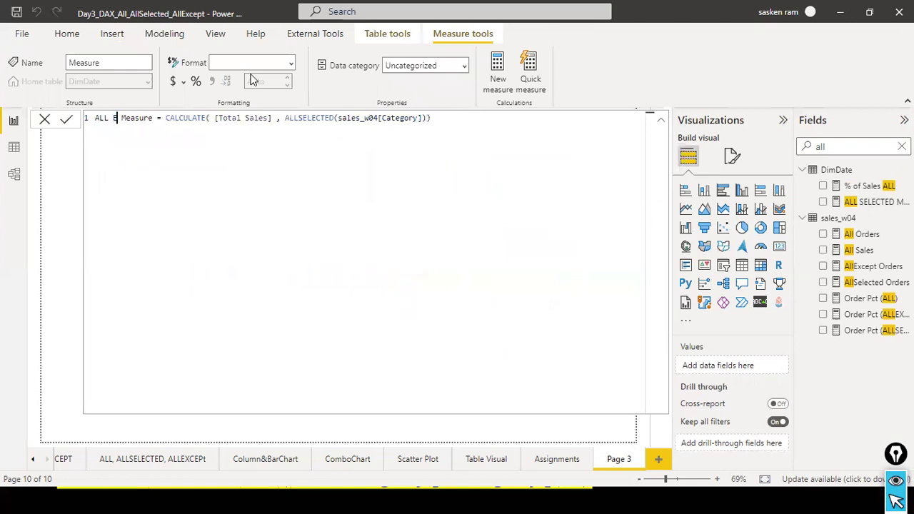
type("t")
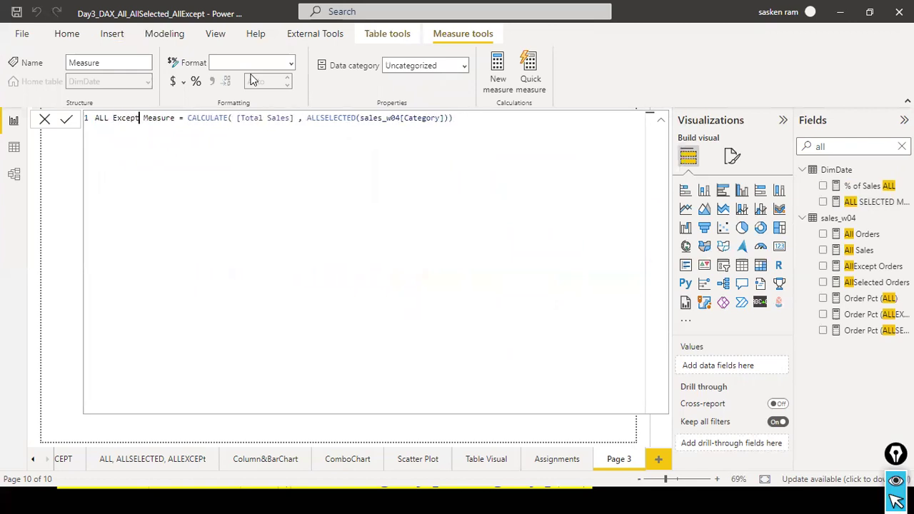
- Replace the ALLSELECTED function in the new measure with ALLEXCEPT and try to commit the formula
key("ctrl+Right")
key("ctrl+Right")
key("ctrl+Right")
key("ctrl+Right")
key("ctrl+Right")
key("ctrl+Right")
key("ctrl+Right")
key("ctrl+Right")
key("ctrl+Right")
key("ctrl+shift+Left")
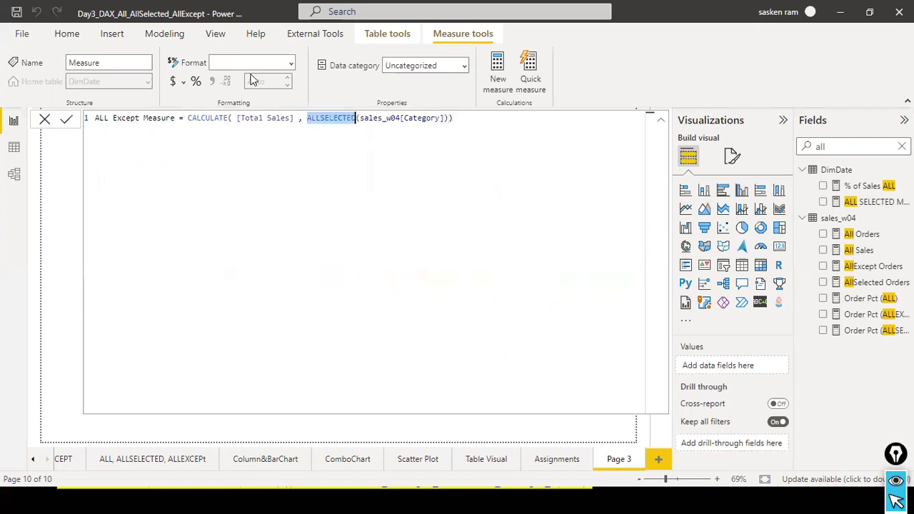
key("BackSpace")
type("ALLE")
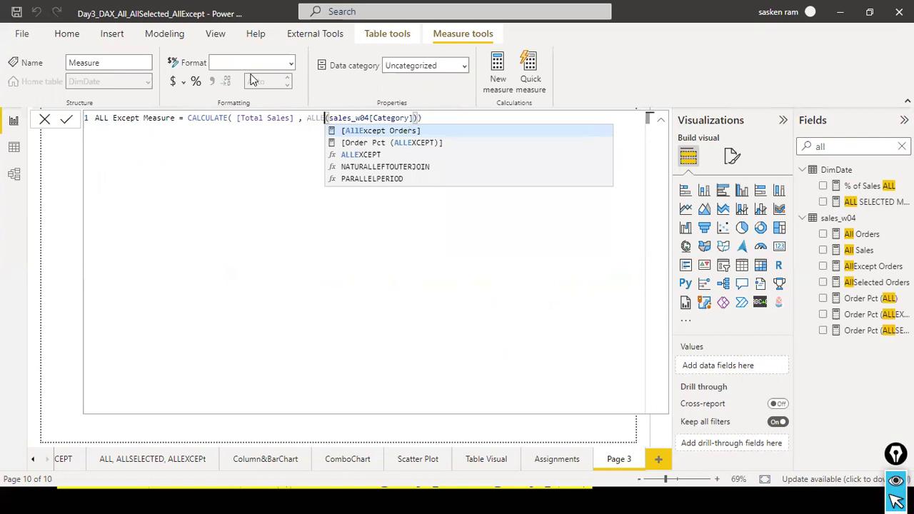
key("Down")
key("Down")
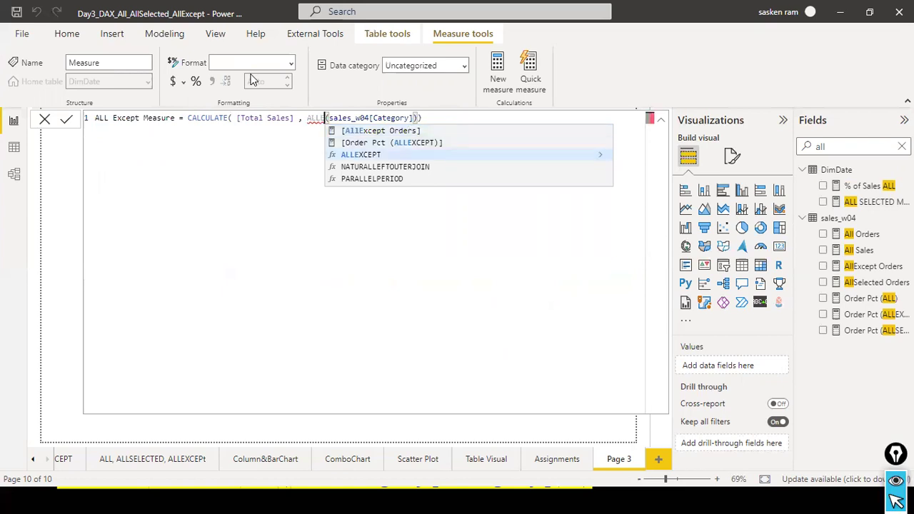
key("Tab")
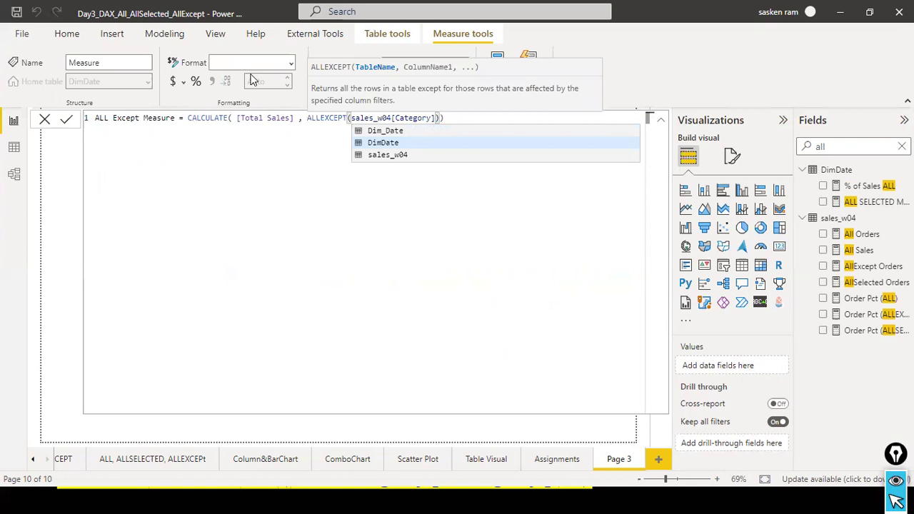
key("End")
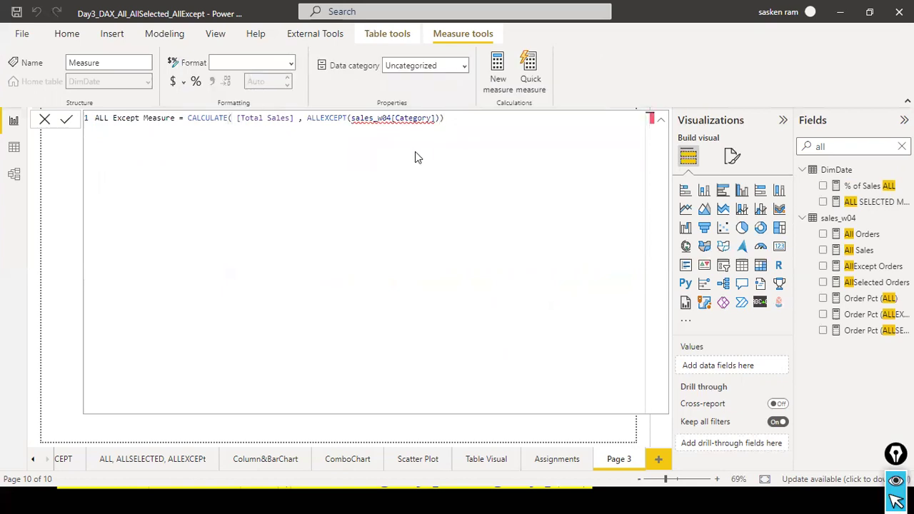
key("Return")
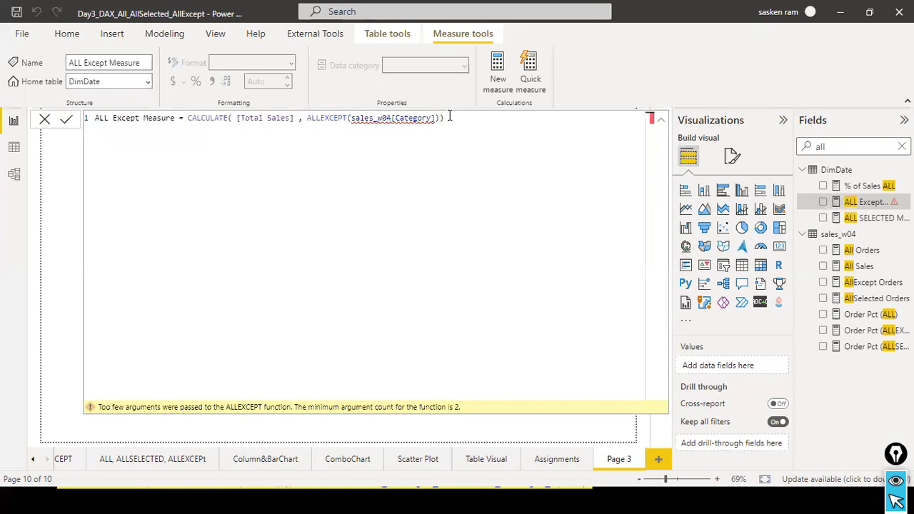
- Insert the sales_w04 table and a comma as ALLEXCEPT's first argument before sales_w04[Category]
left_click(442, 118)
left_click(350, 120)
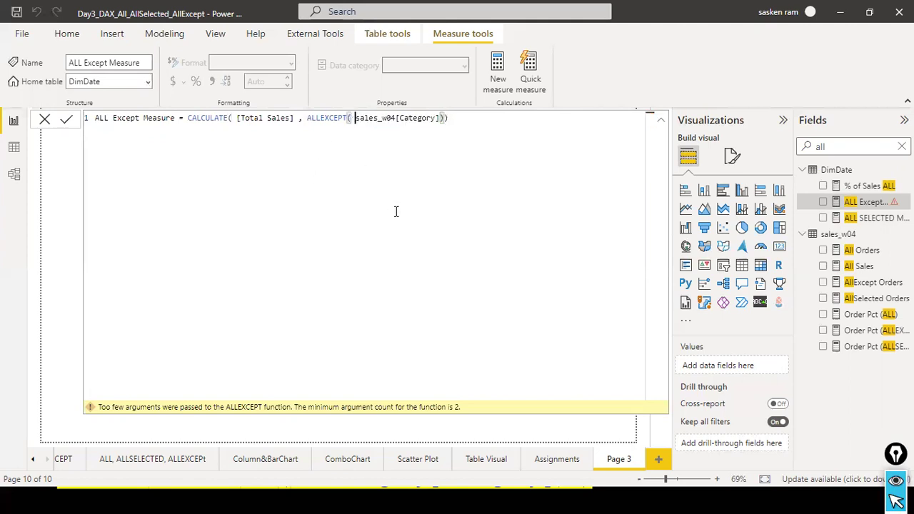
left_click(354, 119)
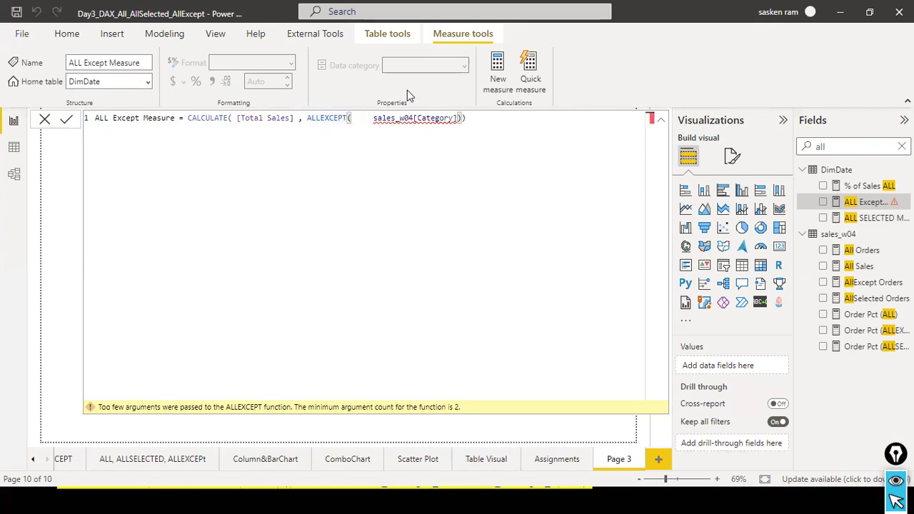
key("Delete")
key("BackSpace")
type("(")
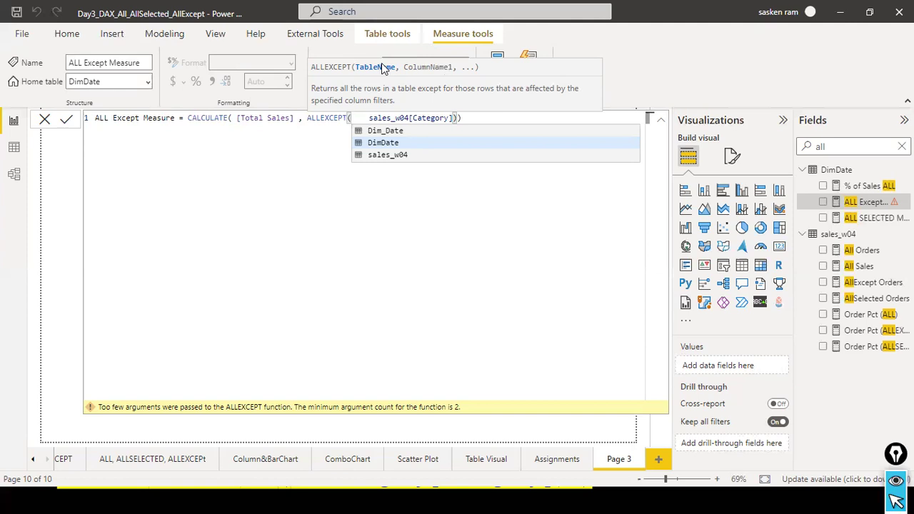
key("Down")
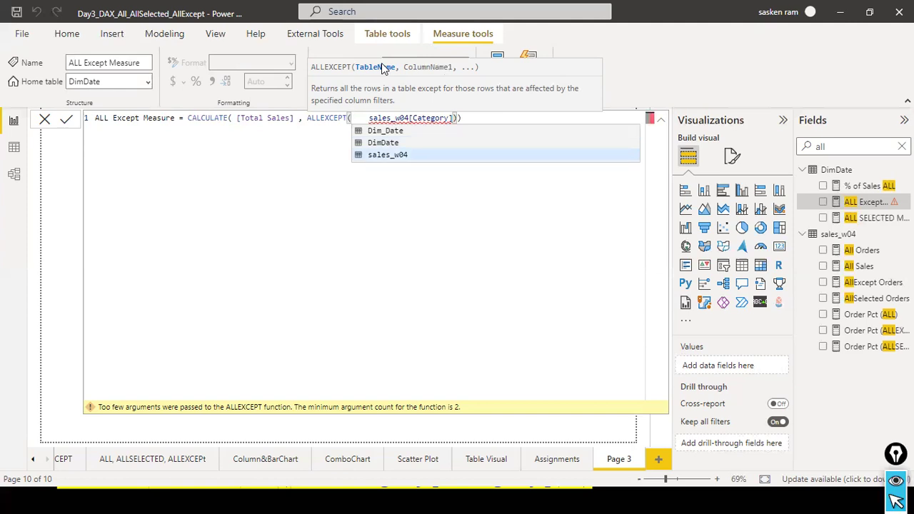
key("Tab")
type(",")
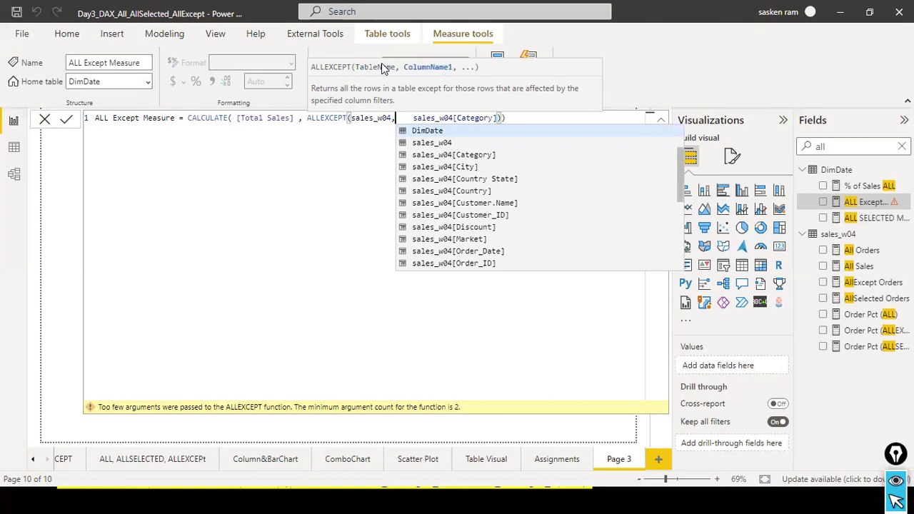
- Remove the extra spaces before sales_w04[Category] in the ALL Except Measure formula, commit it and close the formula editor
key("Delete")
key("Delete")
key("Delete")
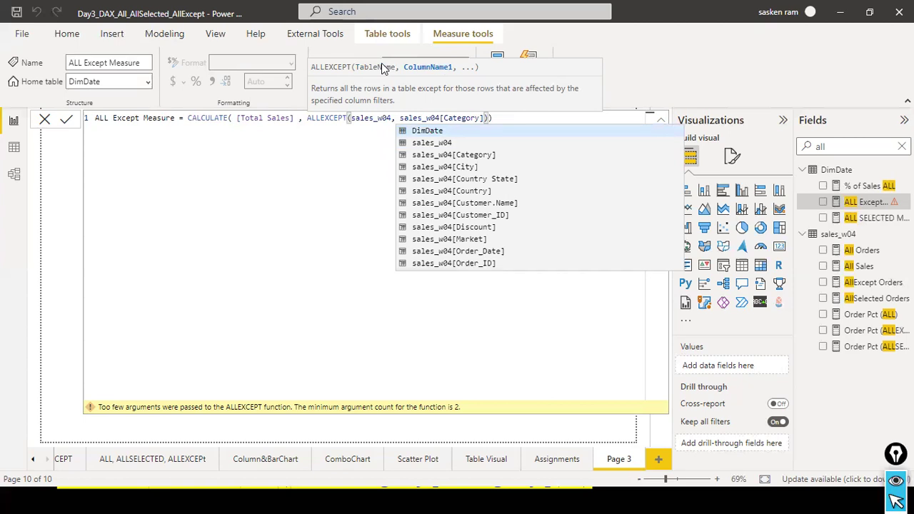
key("Escape")
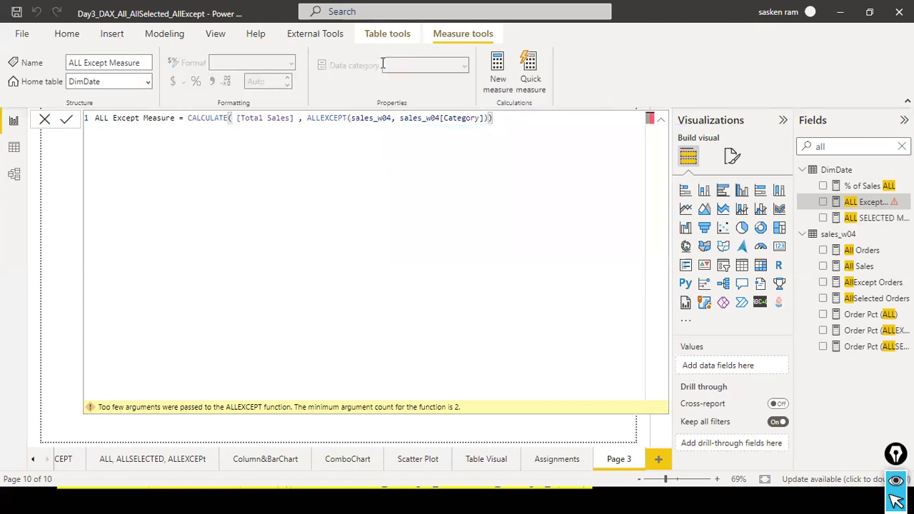
key("Return")
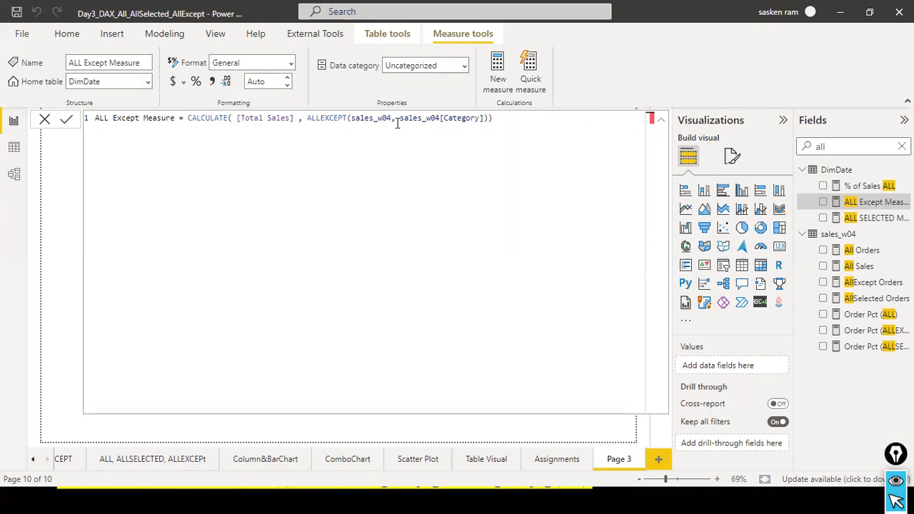
left_click(44, 120)
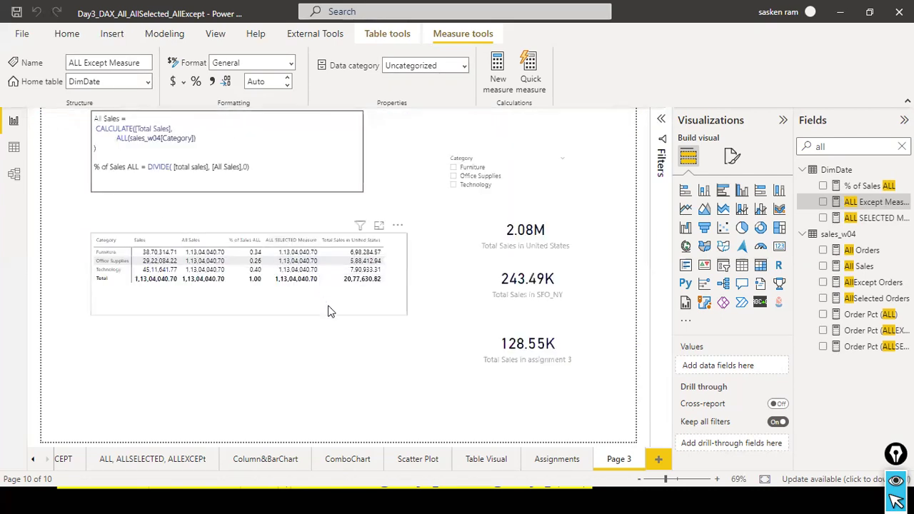
- Widen the category matrix and add the ALL SELECTED Measure to its values
left_click(405, 276)
left_click_drag(406, 274, 443, 273)
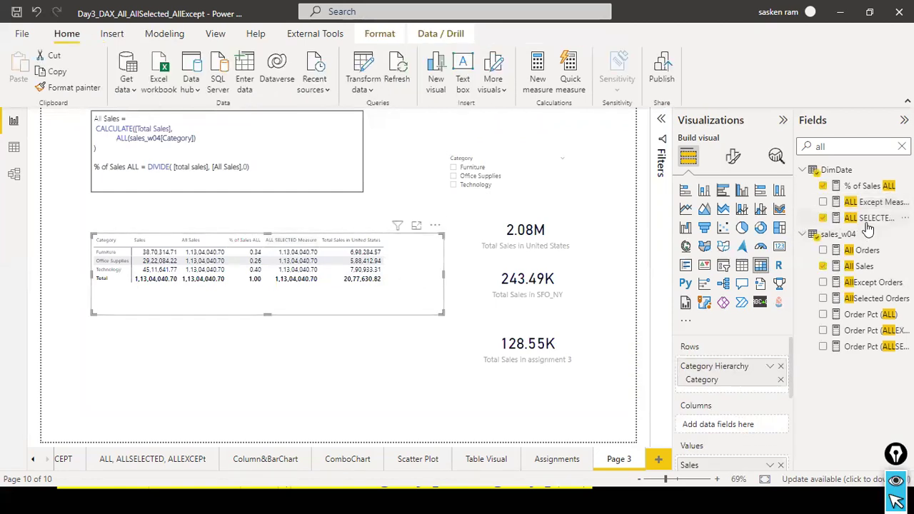
left_click_drag(867, 223, 376, 307)
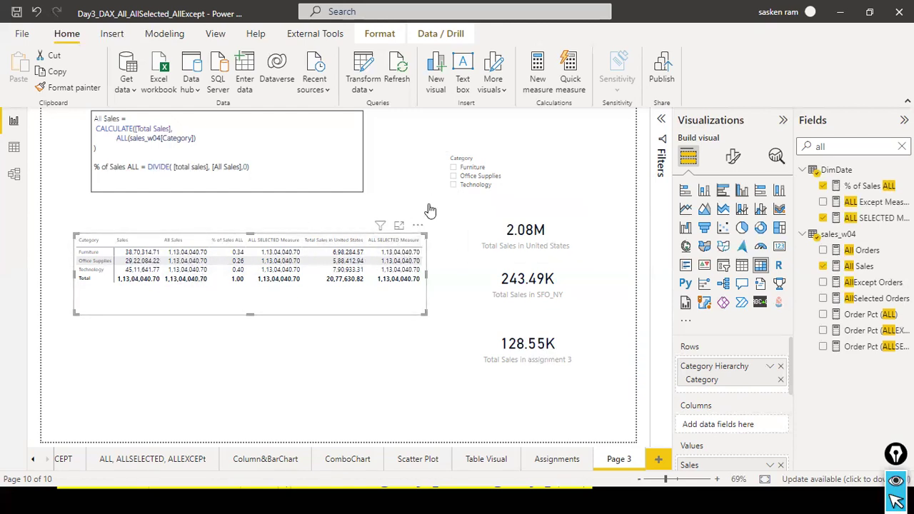
- Filter the page to the Furniture and Technology categories with the Category slicer
left_click(452, 166)
left_click(452, 185, "ctrl")
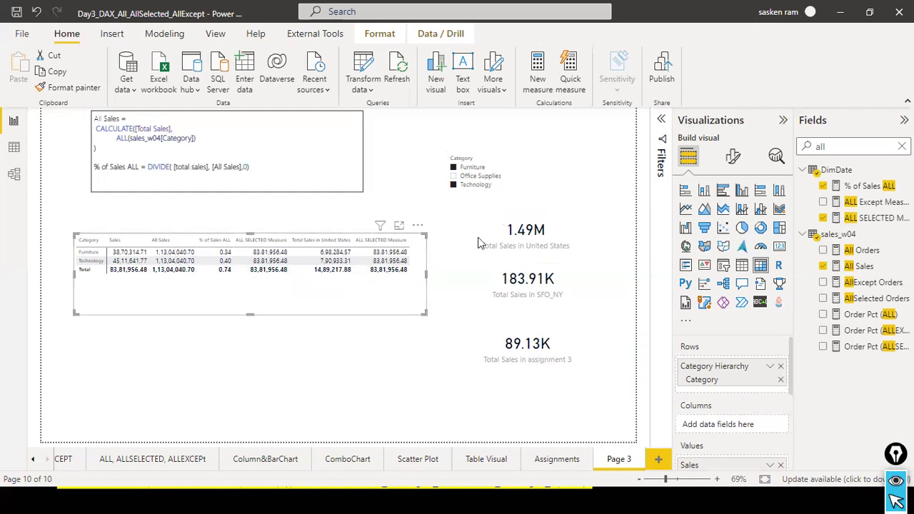
- Replace the duplicate ALL SELECTED Measure at the end of the matrix values with ALL Except Measure
scroll(725, 408, "down", 5)
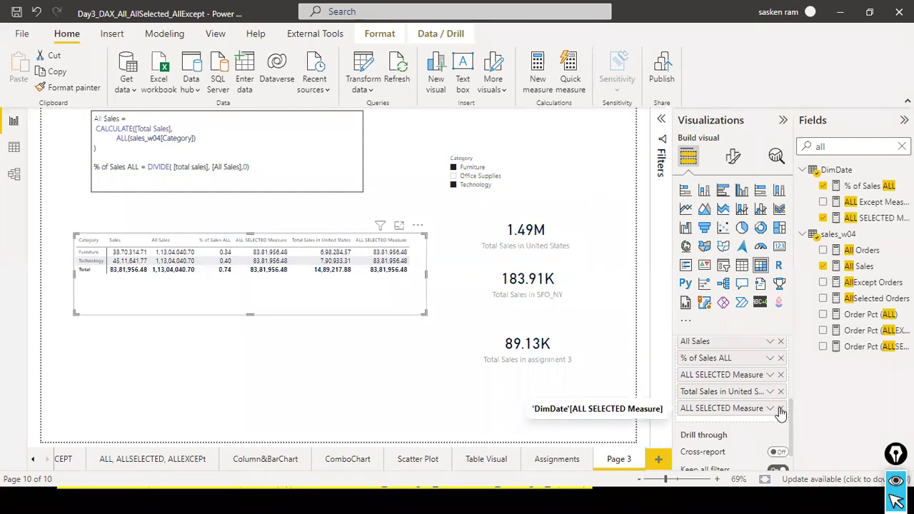
left_click(780, 410)
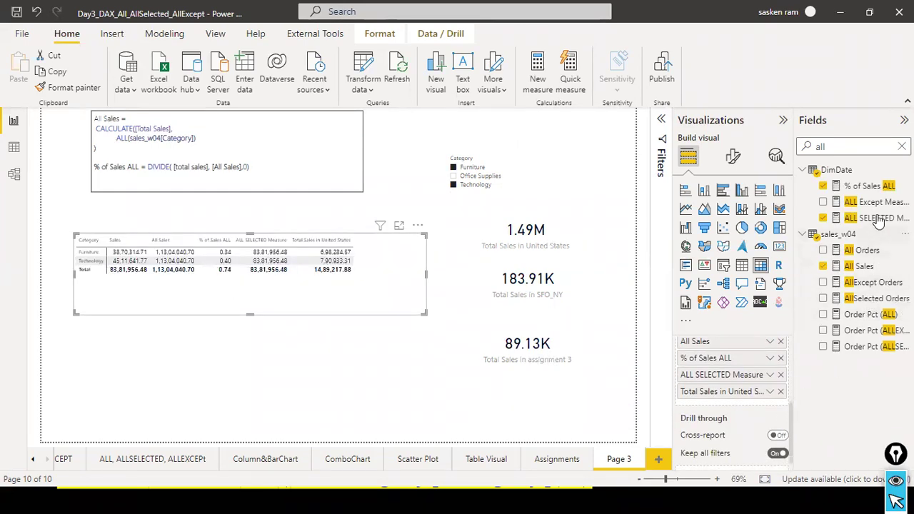
left_click_drag(873, 202, 404, 252)
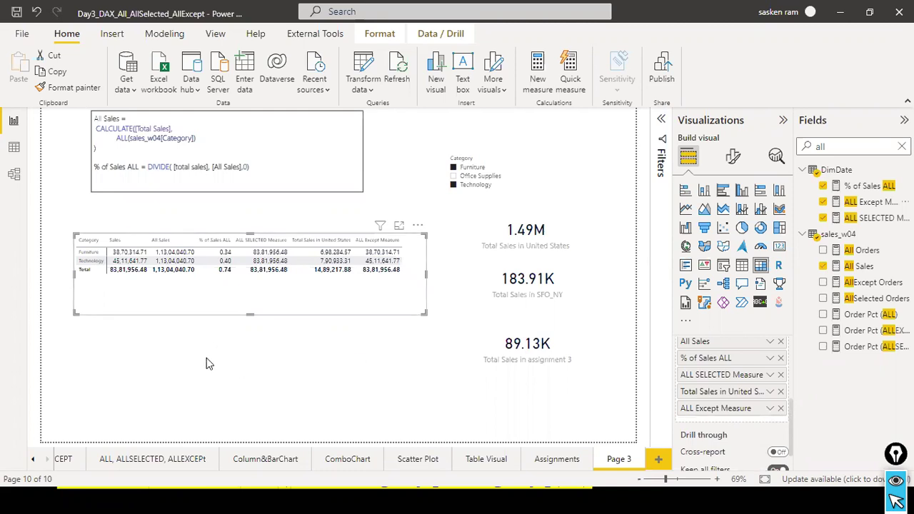
- Compare the All Sales, ALL SELECTED Measure, ALL Except Measure and Sales columns of the matrix, marking them with red arrows
left_click_drag(183, 201, 170, 240)
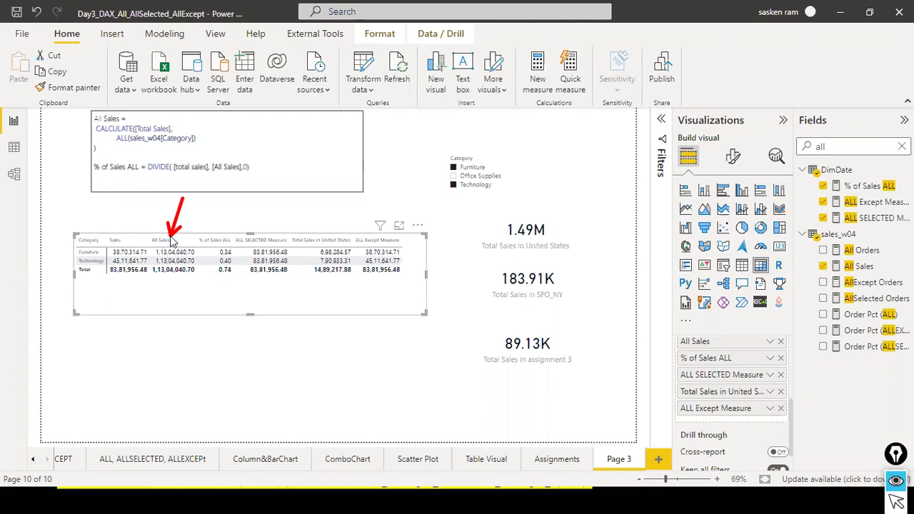
left_click_drag(272, 205, 272, 227)
left_click_drag(341, 201, 369, 234)
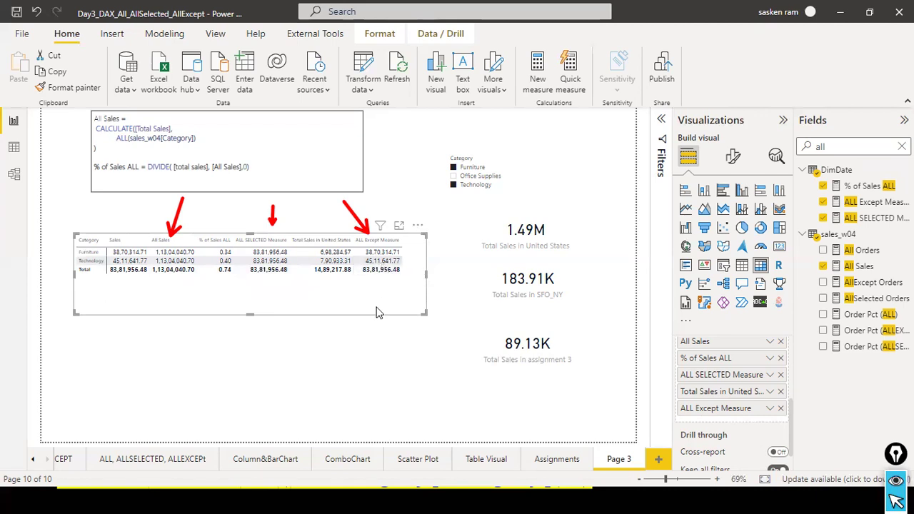
mouse_move(380, 369)
left_mouse_down()
mouse_move(385, 276)
mouse_move(401, 306)
left_mouse_up()
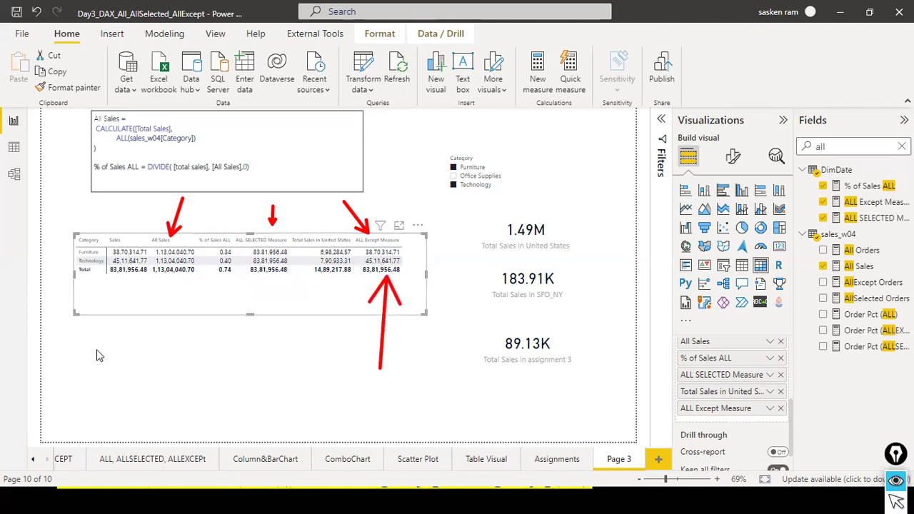
left_click_drag(88, 377, 122, 290)
left_click_drag(96, 316, 128, 323)
left_click_drag(126, 270, 121, 277)
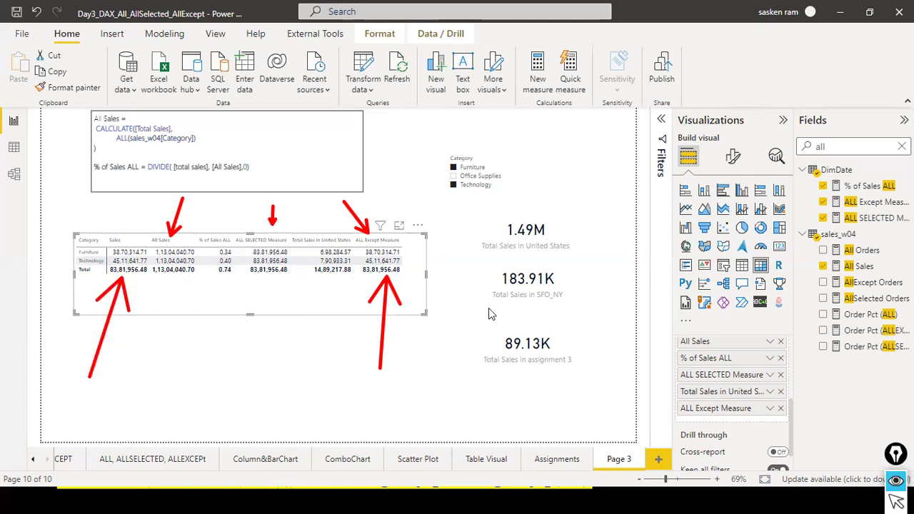
key("ctrl+shift+2")
- Review the formulas of ALL SELECTED Measure and ALL Except Measure, checking the ALLEXCEPT table and column arguments, and close the formula editor
left_click(885, 219)
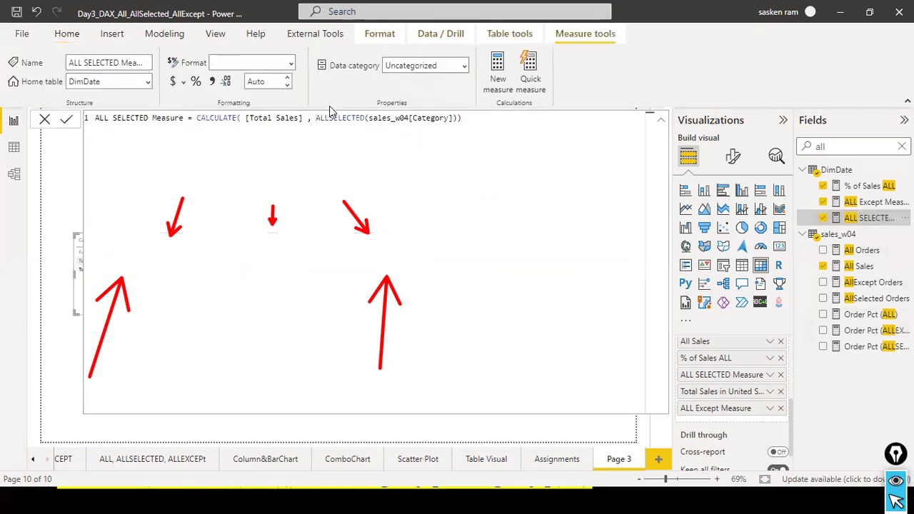
left_click(857, 208)
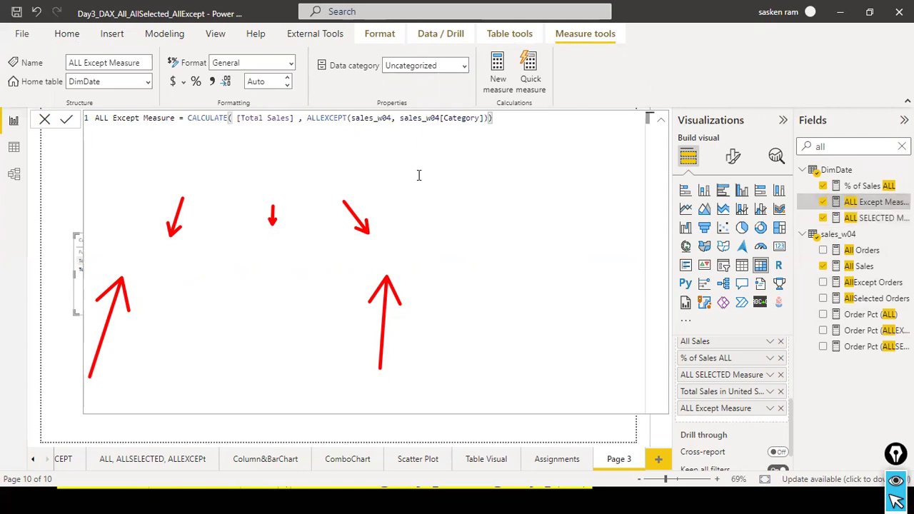
double_click(445, 118)
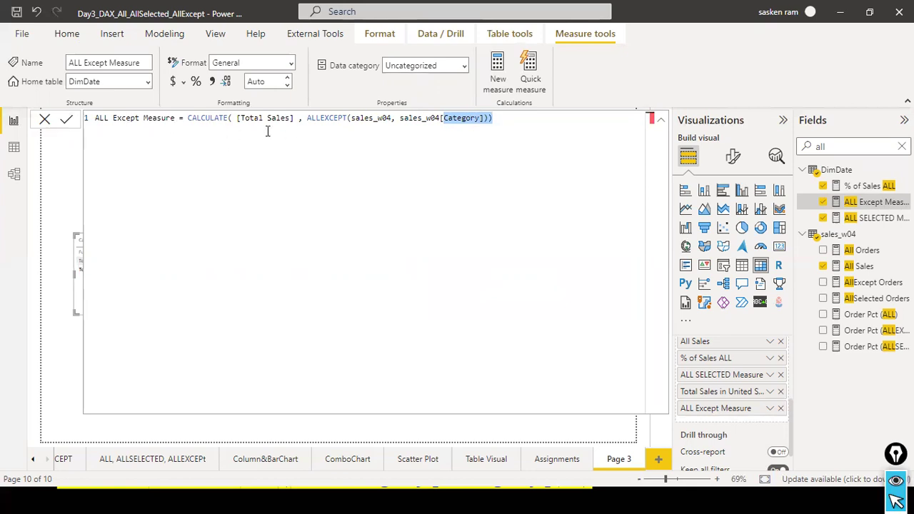
left_click(371, 122)
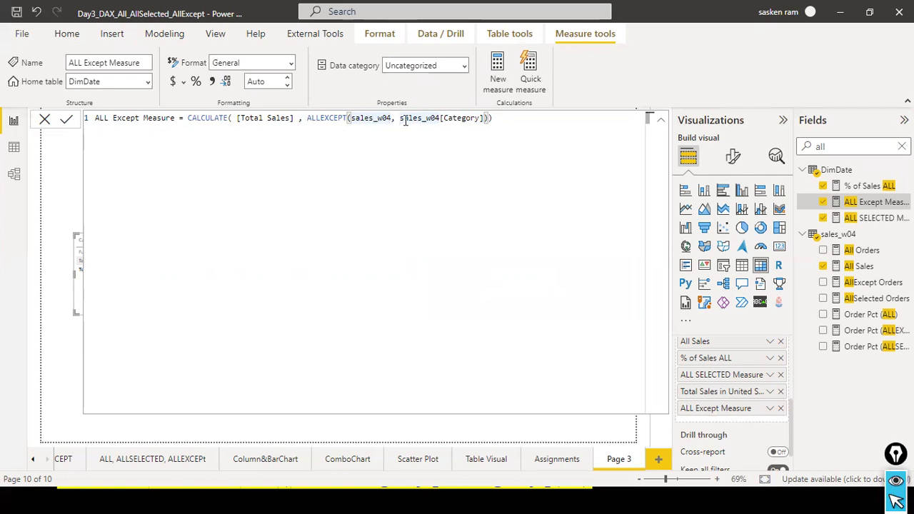
left_click(480, 122)
left_click(44, 127)
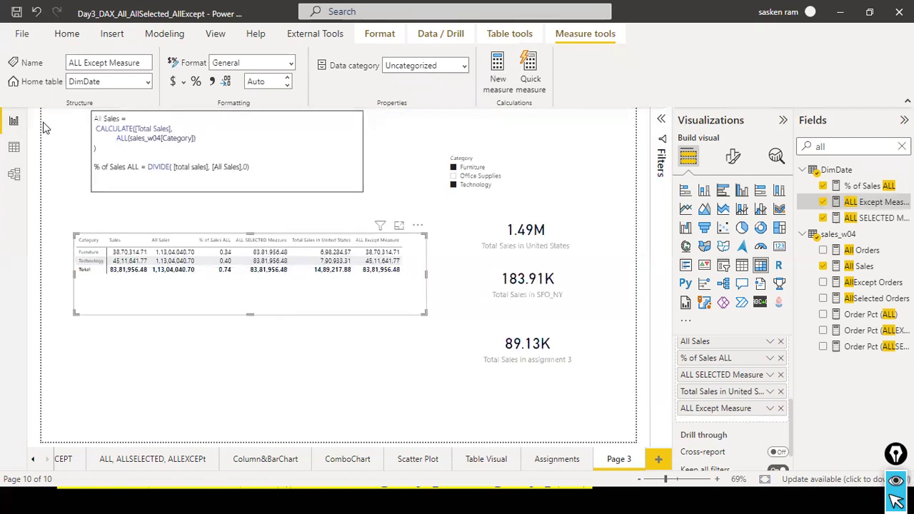
- Widen the category matrix a little further, shift it slightly down and to the left, and deselect it
left_click(190, 385)
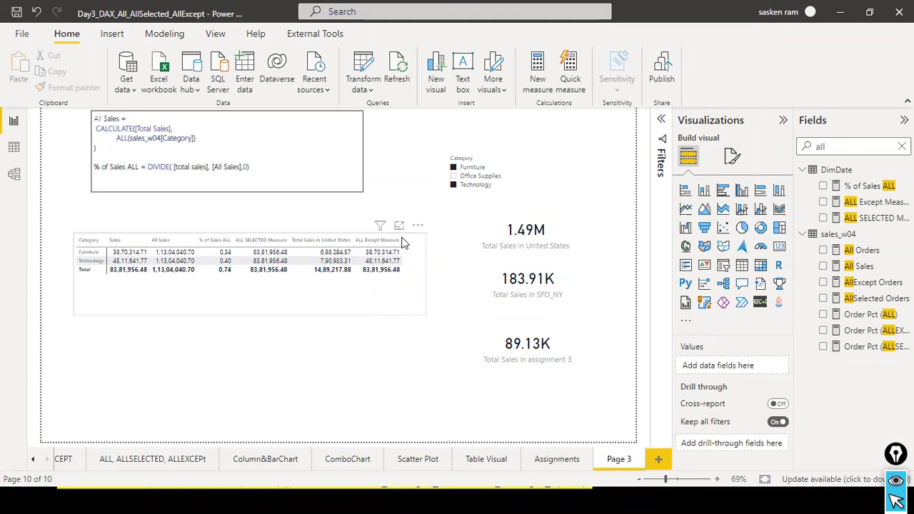
left_click(392, 298)
left_click_drag(414, 293, 398, 303)
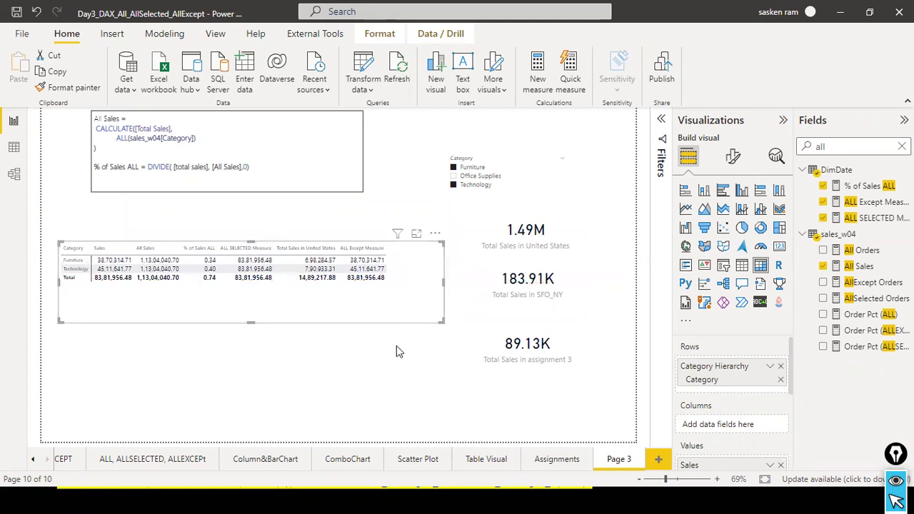
left_click(397, 353)
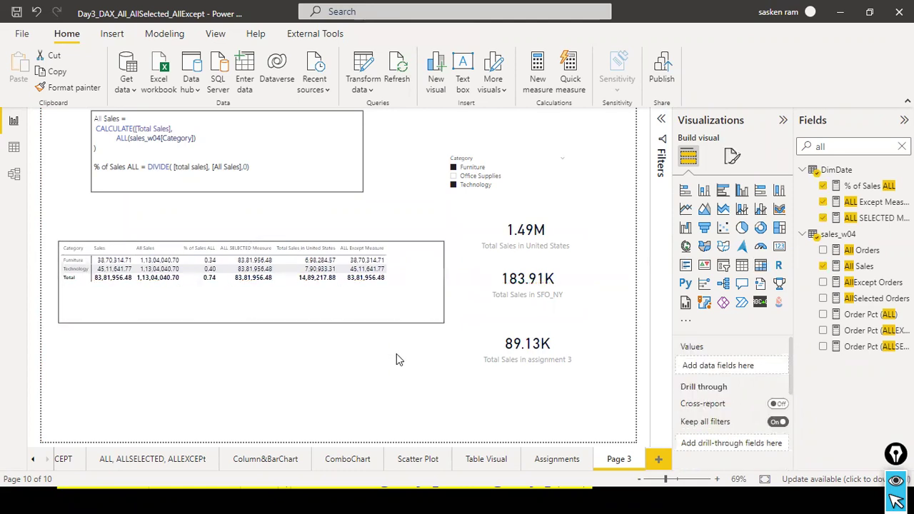
- Look through Page 1 and the ALL, ALLSELECTED, ALLEXCEPT page of the report for the list of measures
left_click(35, 461)
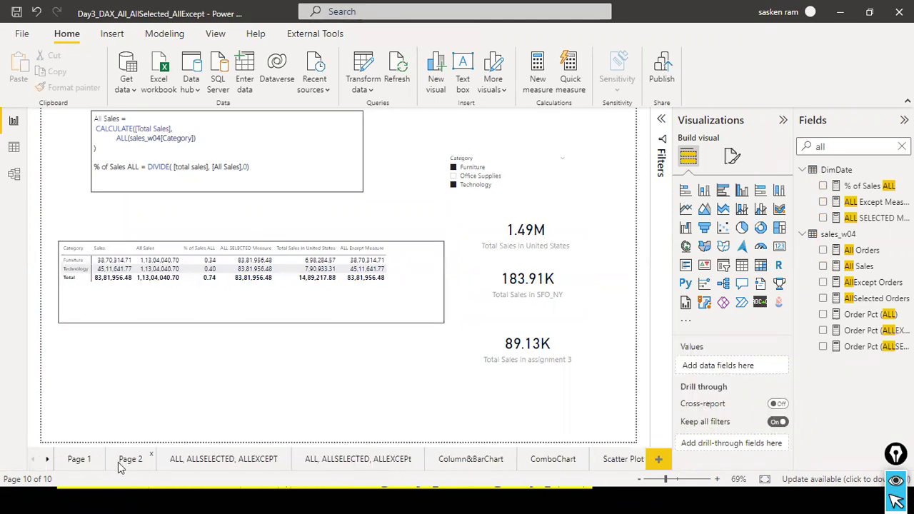
left_click(84, 462)
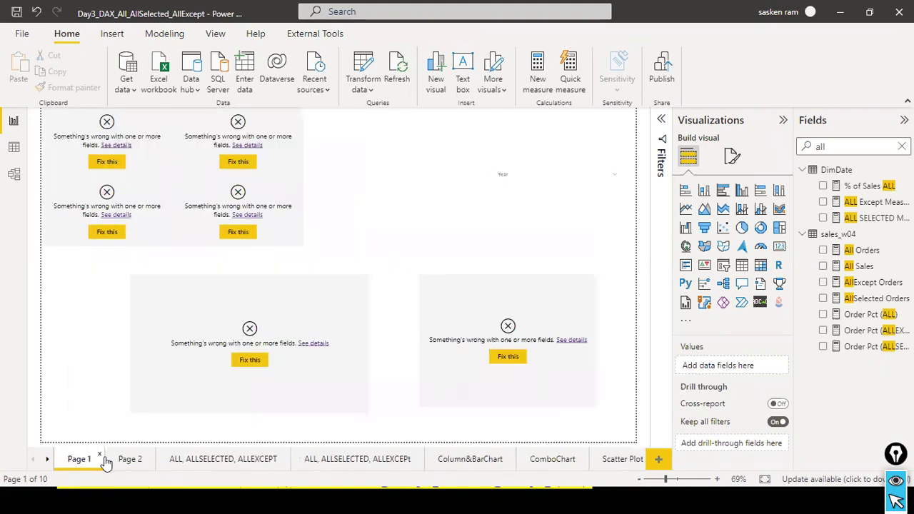
left_click(128, 462)
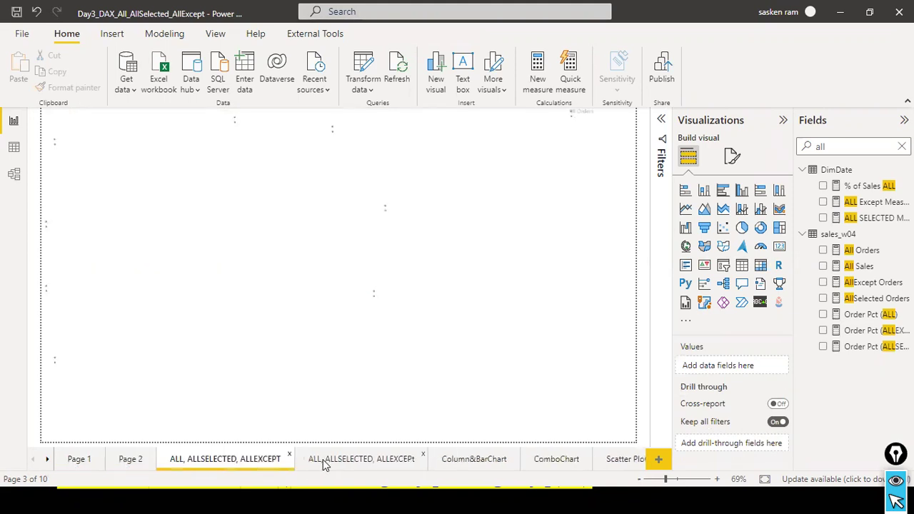
left_click(323, 459)
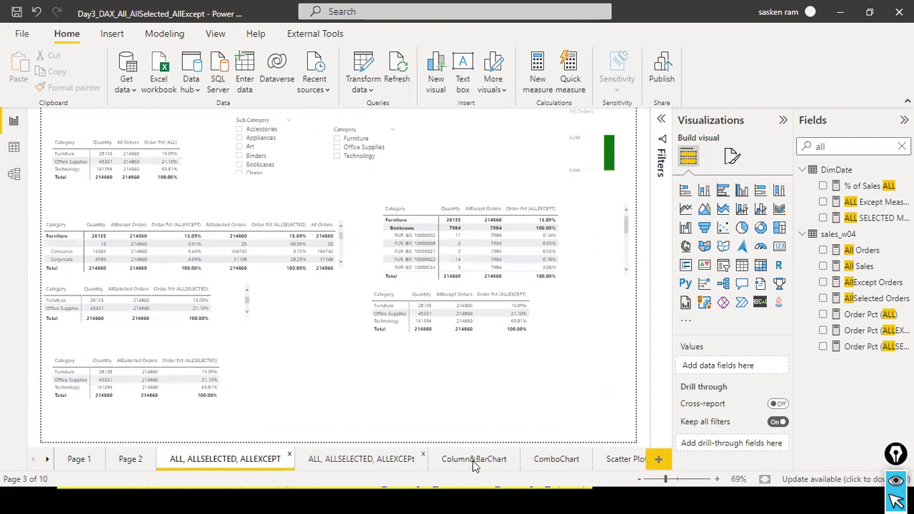
left_click(79, 459)
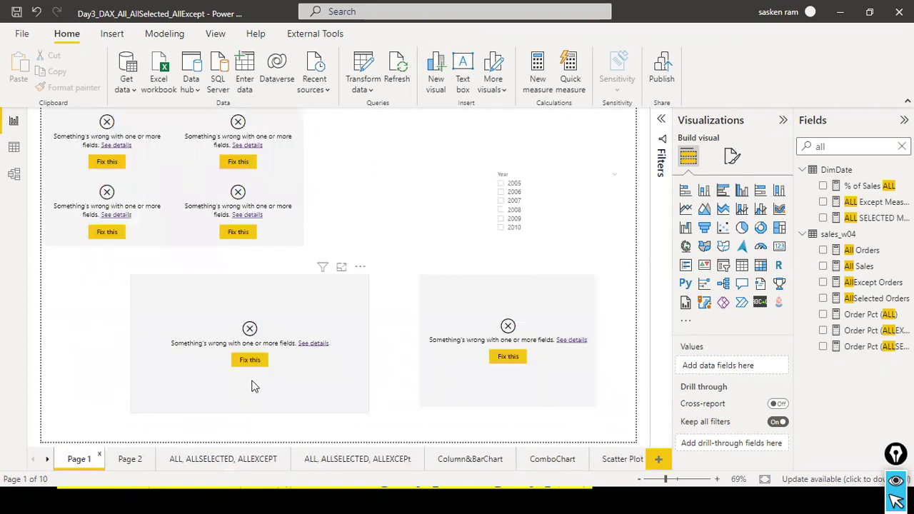
- Switch to the Ex_Demo_ALL_FILTERS Part 2 report in Power BI Desktop and open its Measures Used page
key("alt+Tab")
key("alt+Tab")
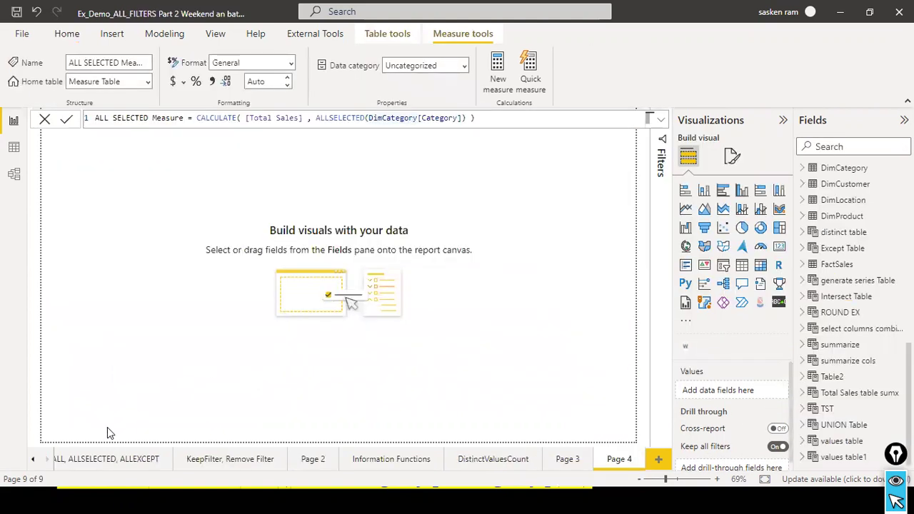
left_click(32, 459)
left_click(96, 463)
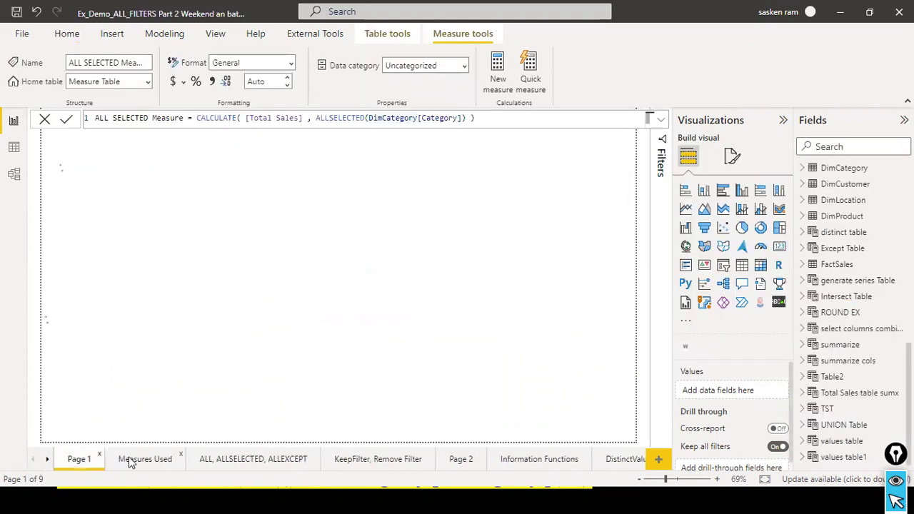
left_click(129, 459)
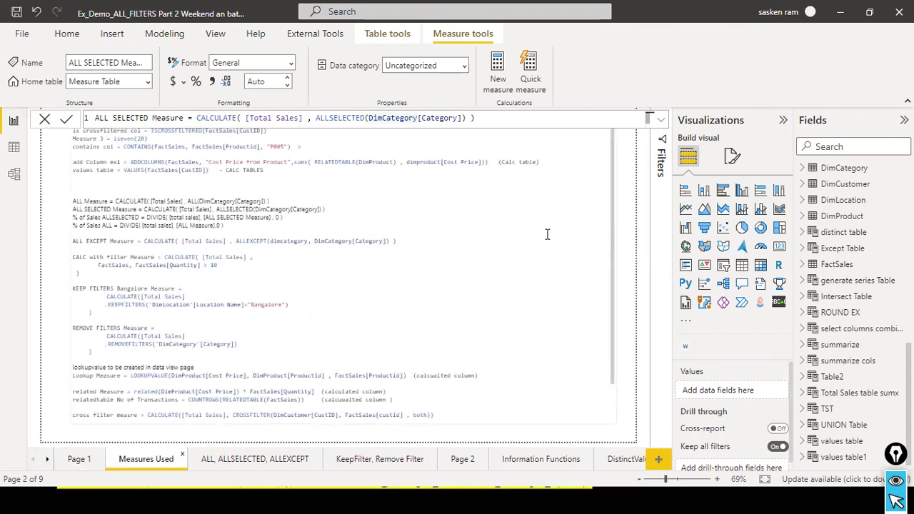
left_click(623, 240)
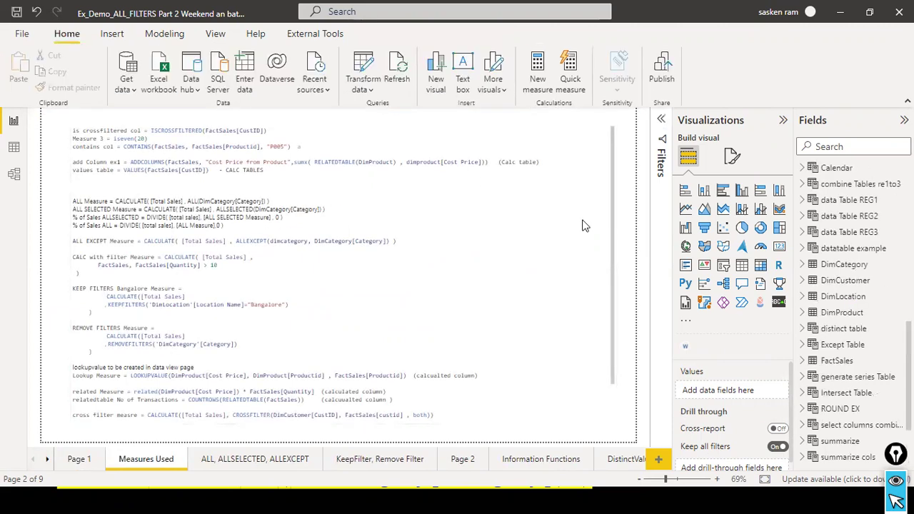
left_click(337, 134)
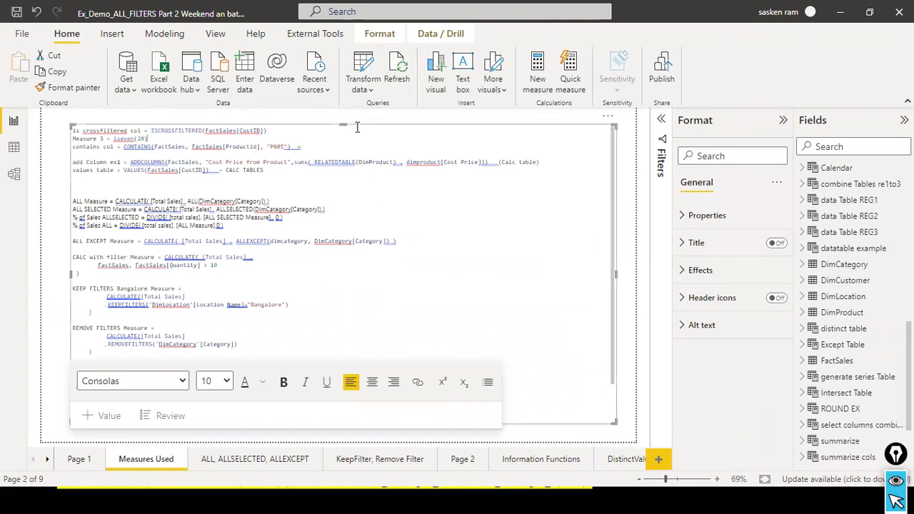
left_click(590, 124)
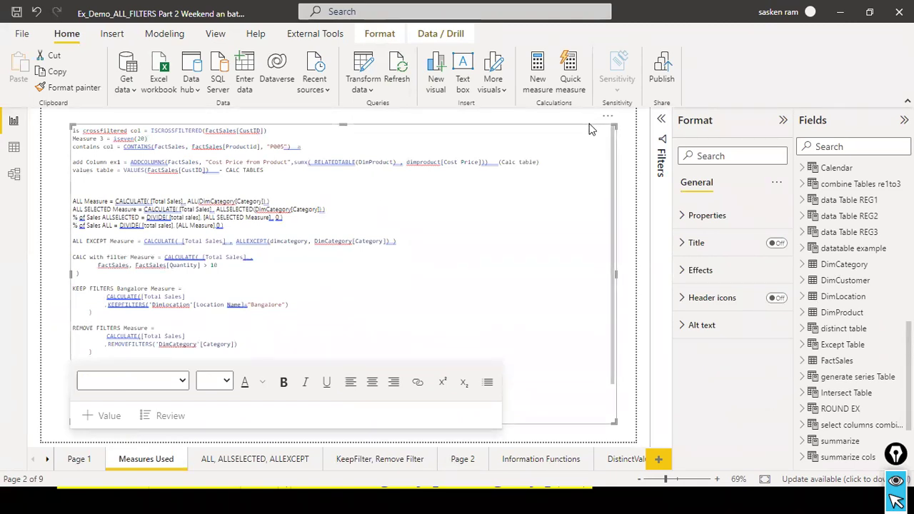
right_click(590, 128)
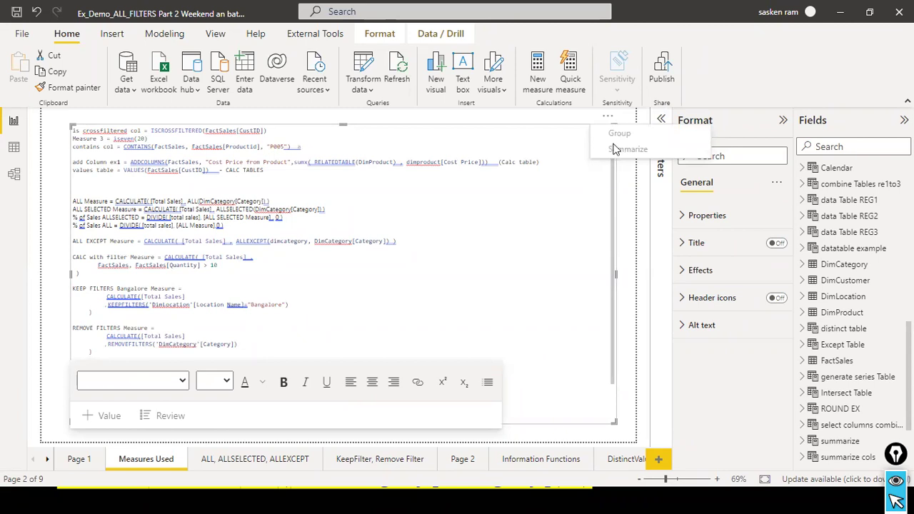
left_click(614, 231)
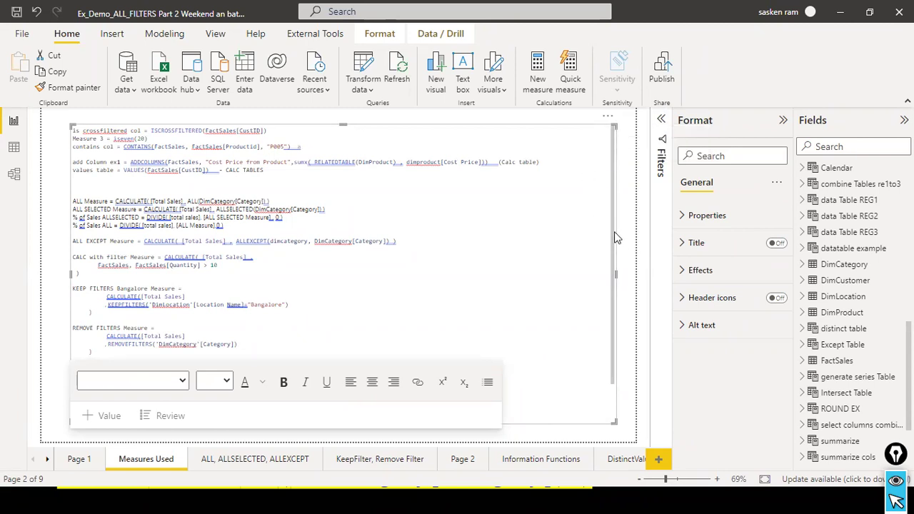
left_click(607, 118)
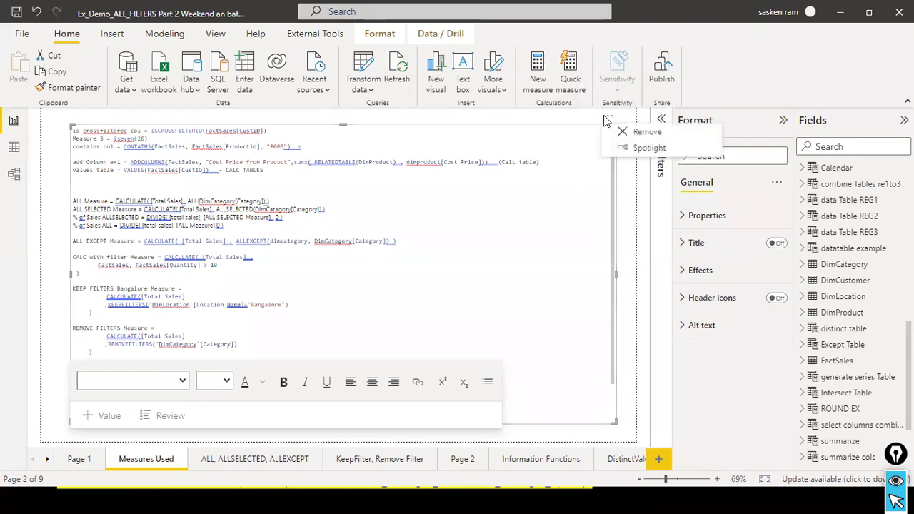
left_click(511, 131)
right_click(512, 129)
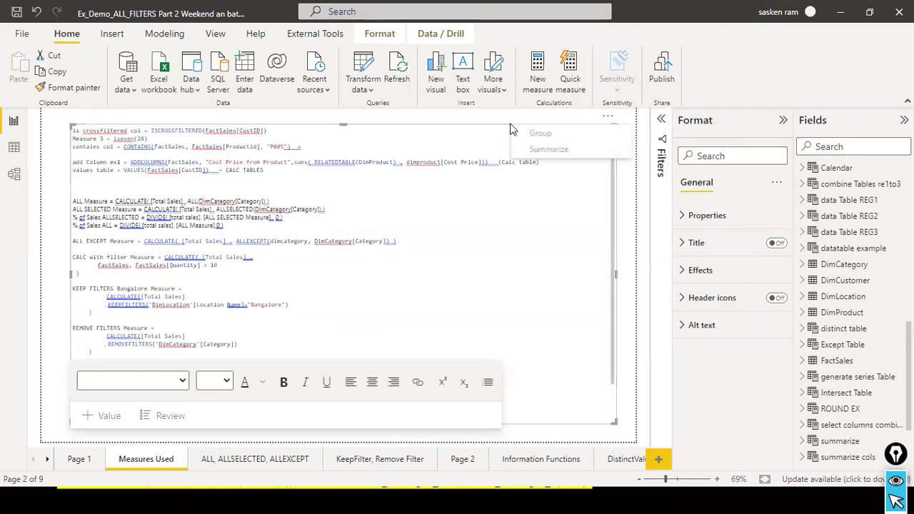
- Copy all the formula notes from the Measures Used text box and switch back to the Day3_DAX_All_AllSelected_AllExcept report
left_click(320, 292)
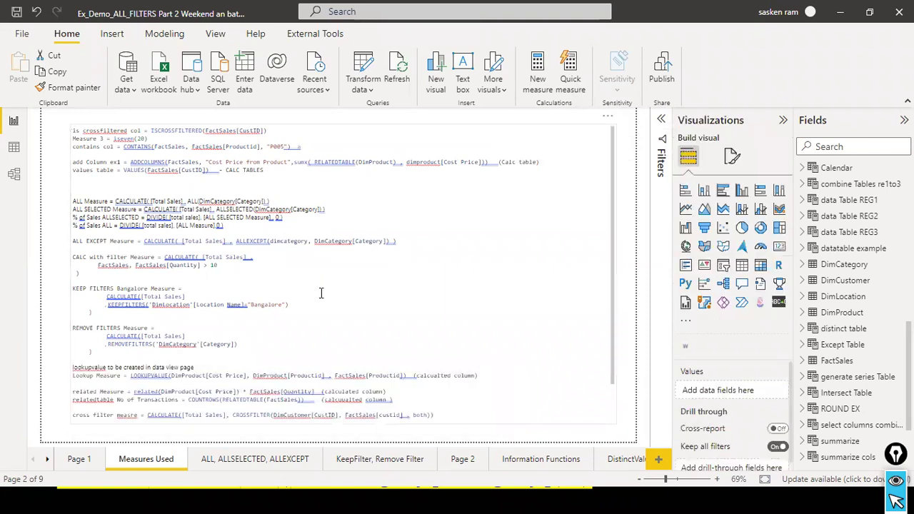
key("ctrl+a")
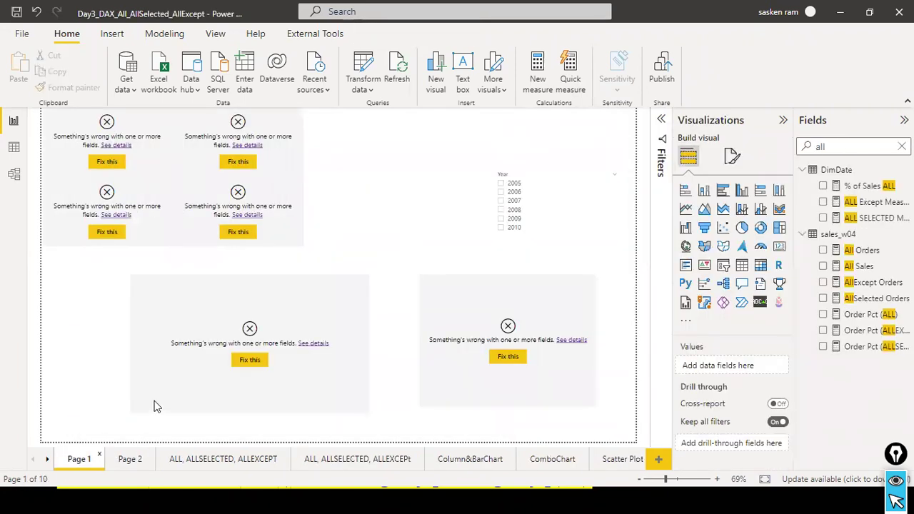
- Add a new blank report page and move it to the front of the page order, before Page 1
left_click(129, 459)
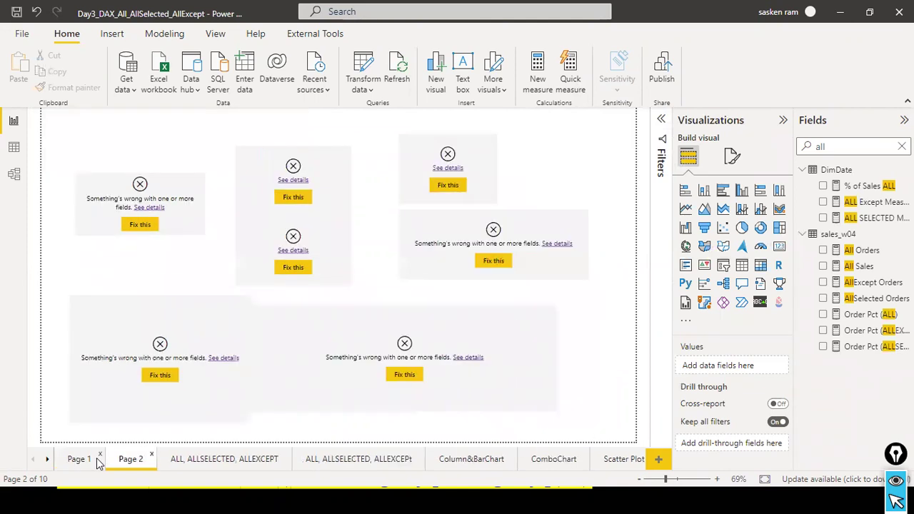
left_click(83, 459)
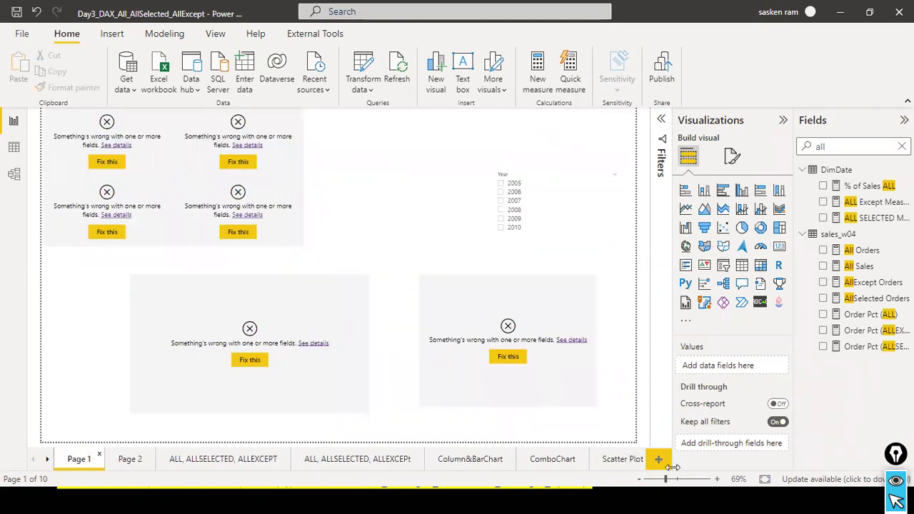
left_click(661, 462)
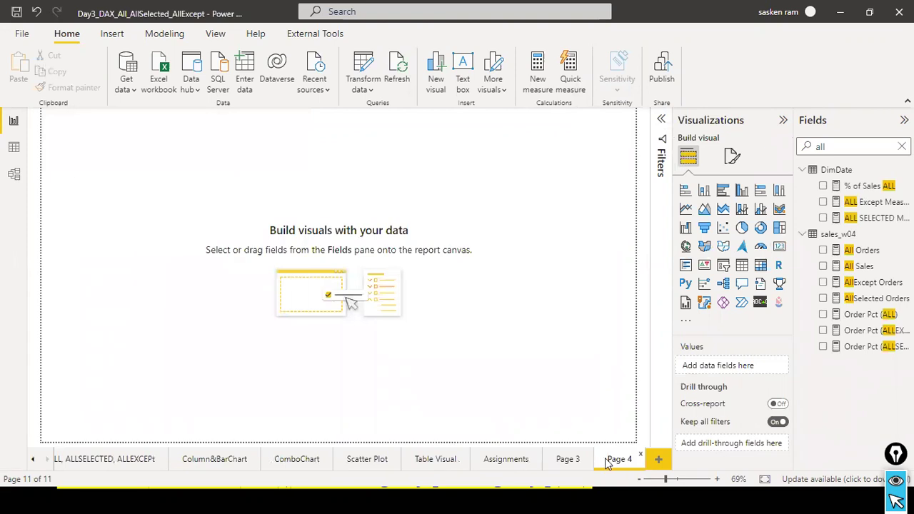
left_click(32, 459)
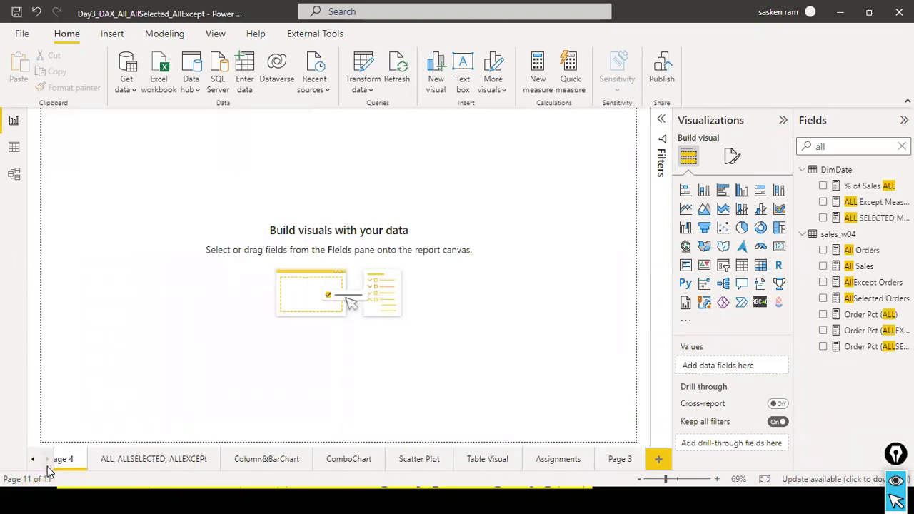
left_click(30, 462)
left_click(30, 461)
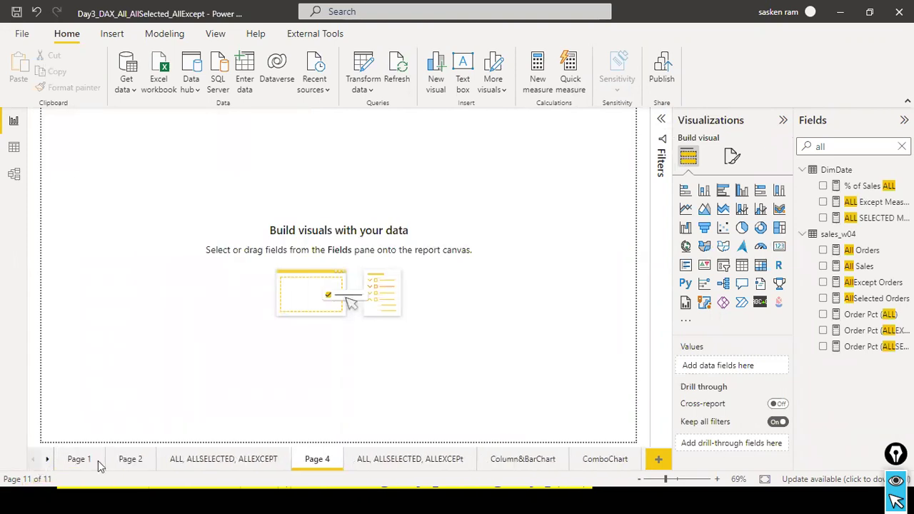
left_click_drag(312, 462, 82, 463)
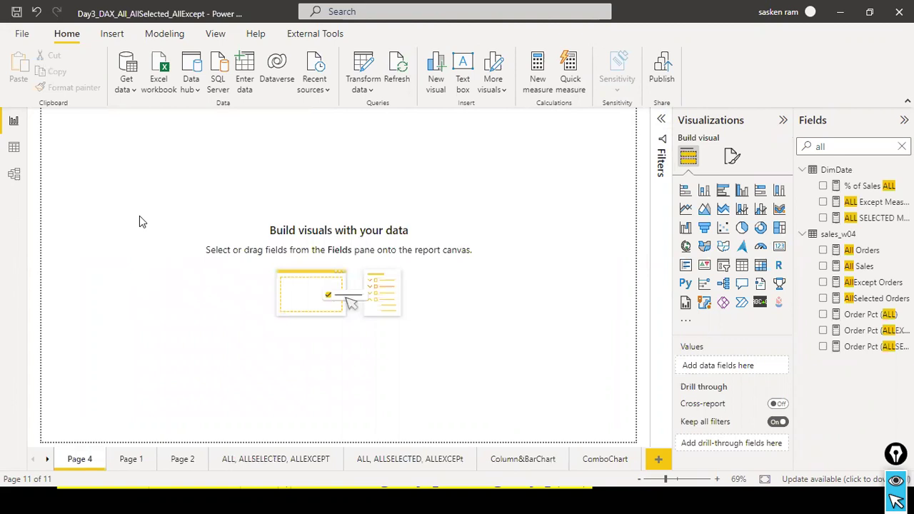
- Insert a text box on the new page and paste the copied measure formulas into it
left_click(113, 34)
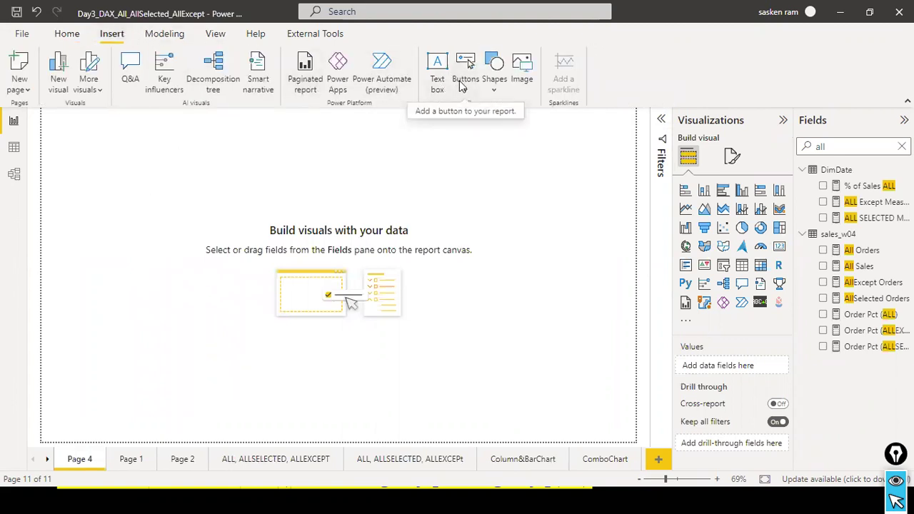
left_click(494, 82)
left_click(437, 67)
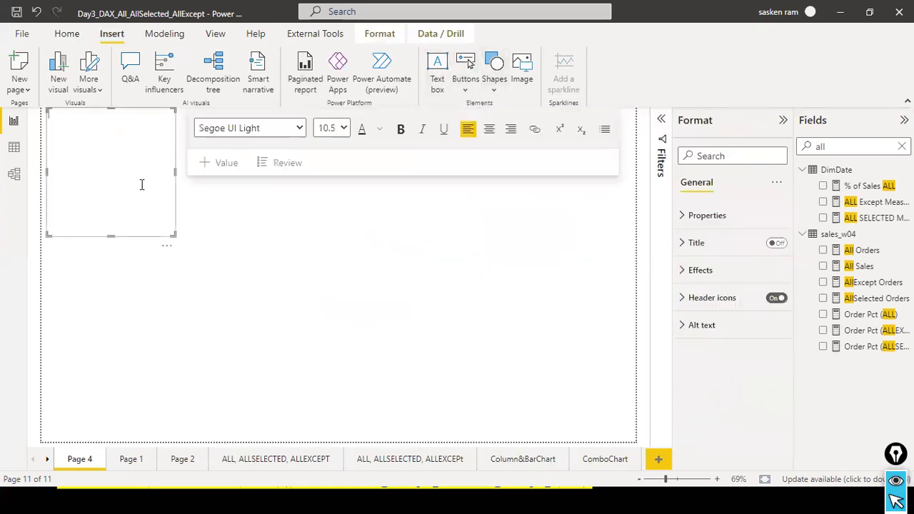
key("ctrl+v")
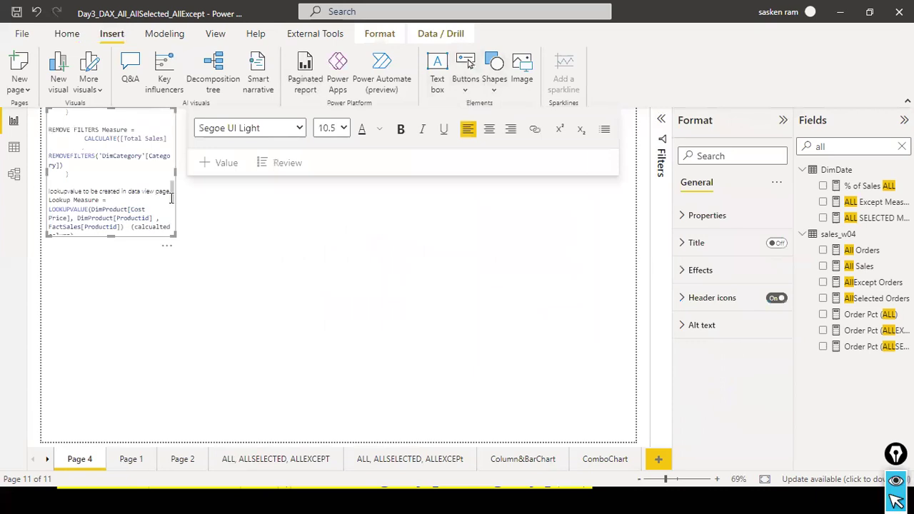
- Widen the formula text box to most of the page width, extend it to the page's lower edge, and deselect it
left_click_drag(170, 174, 512, 215)
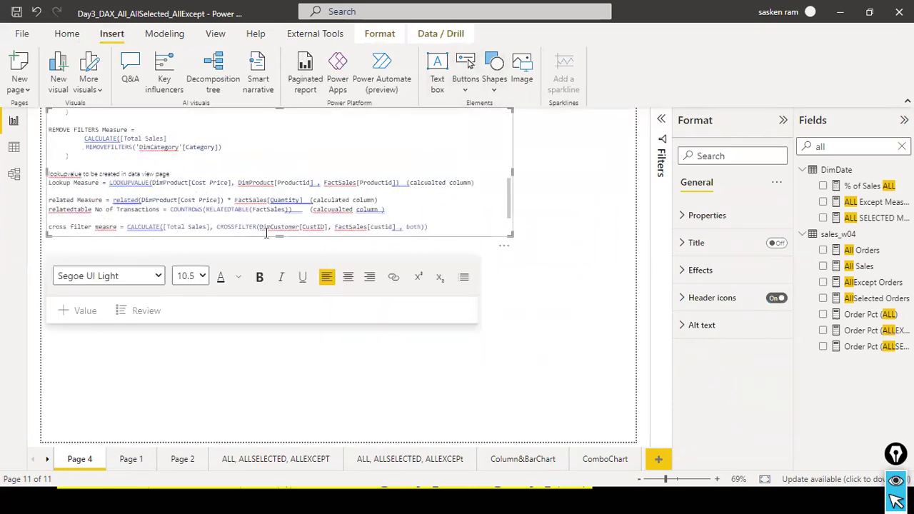
left_click_drag(275, 235, 280, 434)
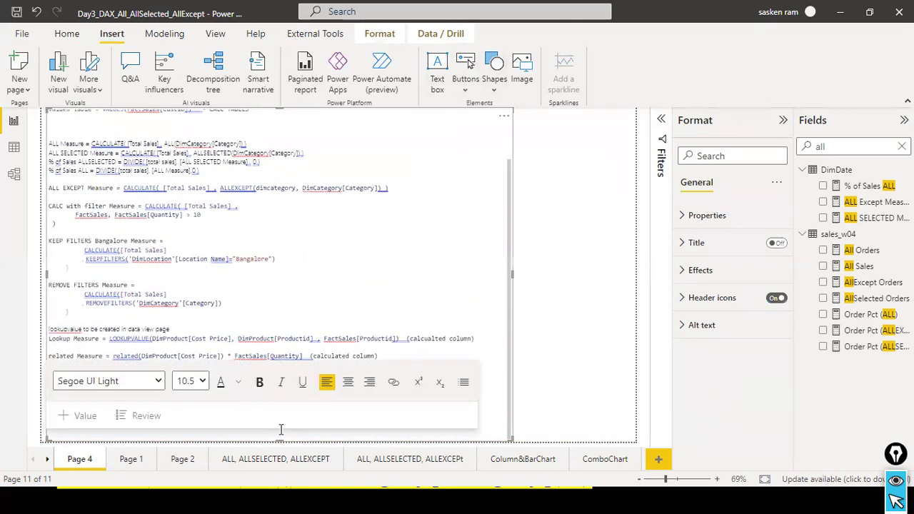
left_click(446, 154)
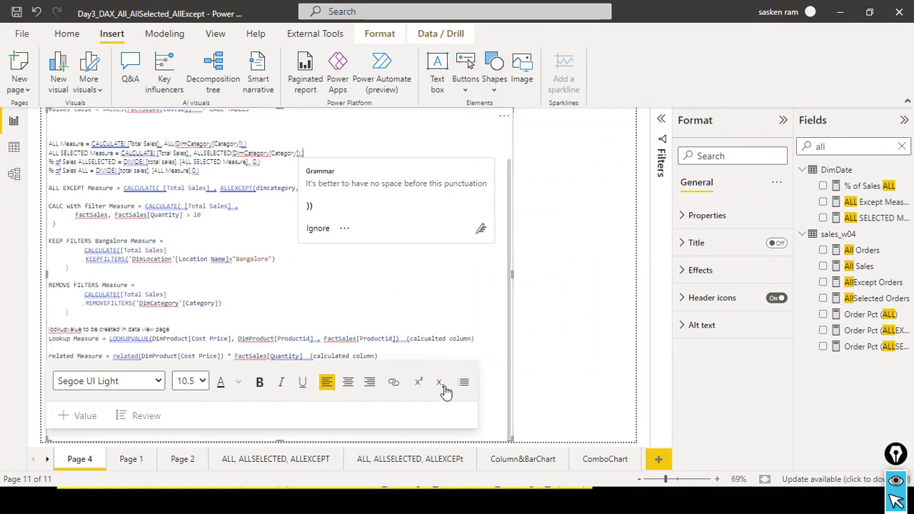
left_click(562, 376)
left_click(559, 374)
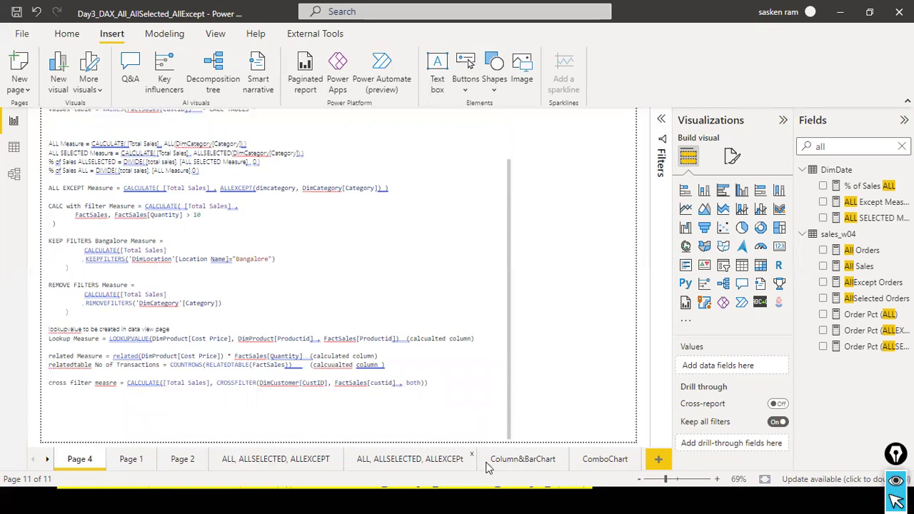
- Go to Page 3, the report page with the category matrix and the All Sales formula notes
left_click(627, 468)
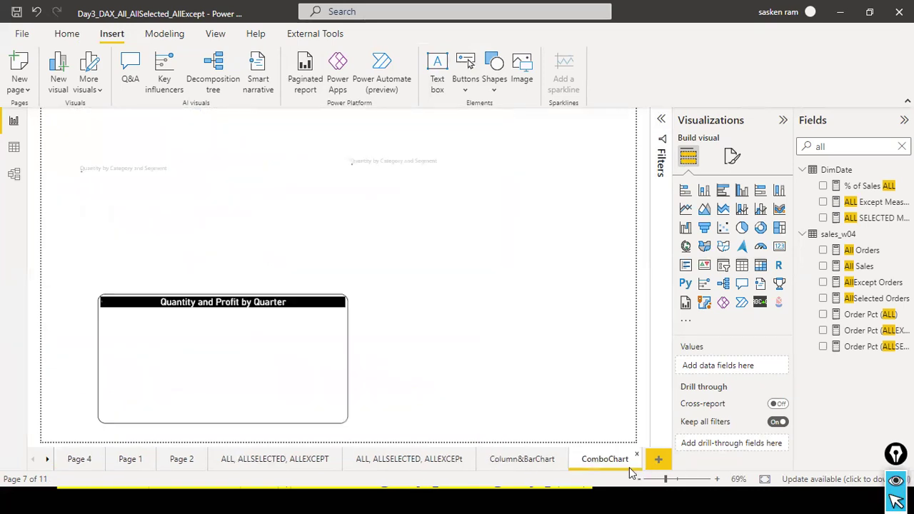
left_click(48, 460)
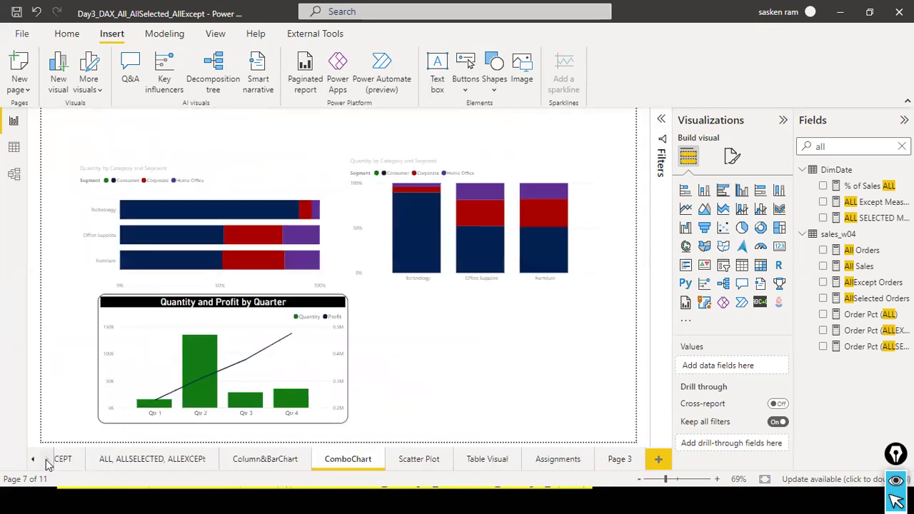
left_click(612, 465)
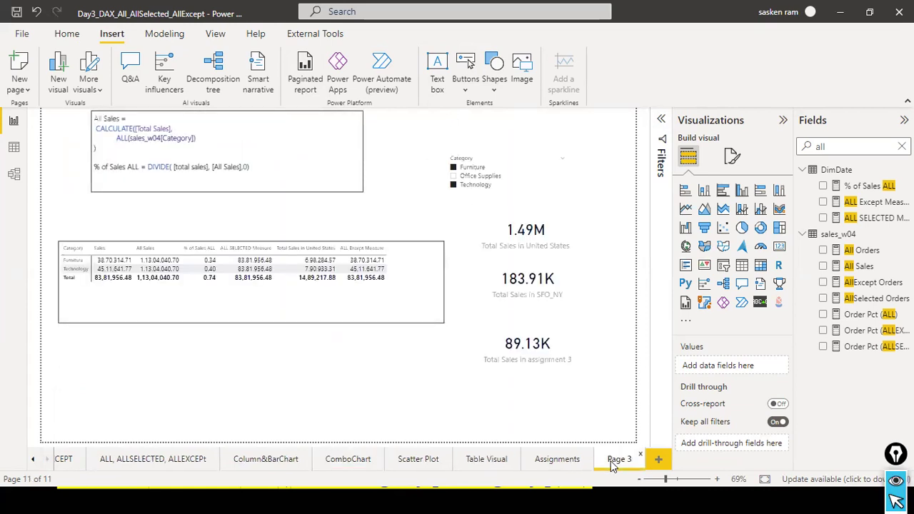
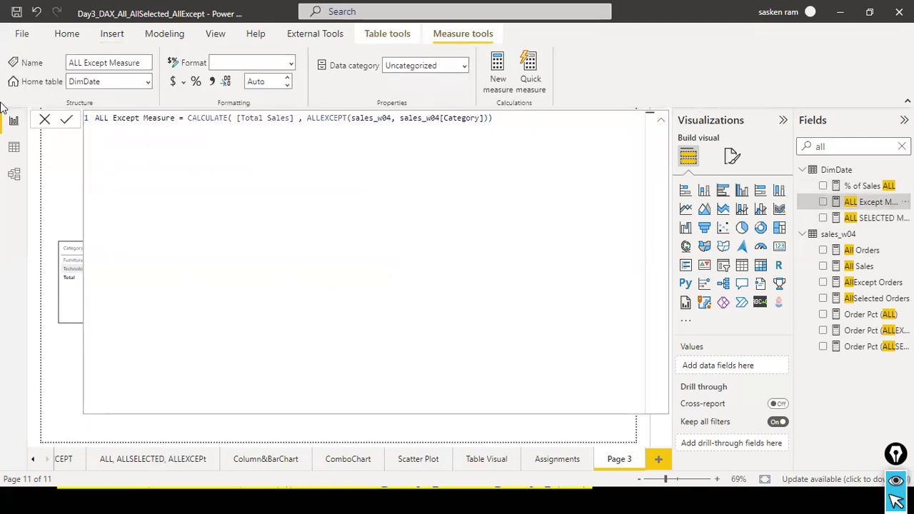
- Copy the ALL Except Measure formula into the notes text box below % of Sales ALL, widen the box slightly, and deselect it
key("ctrl+a")
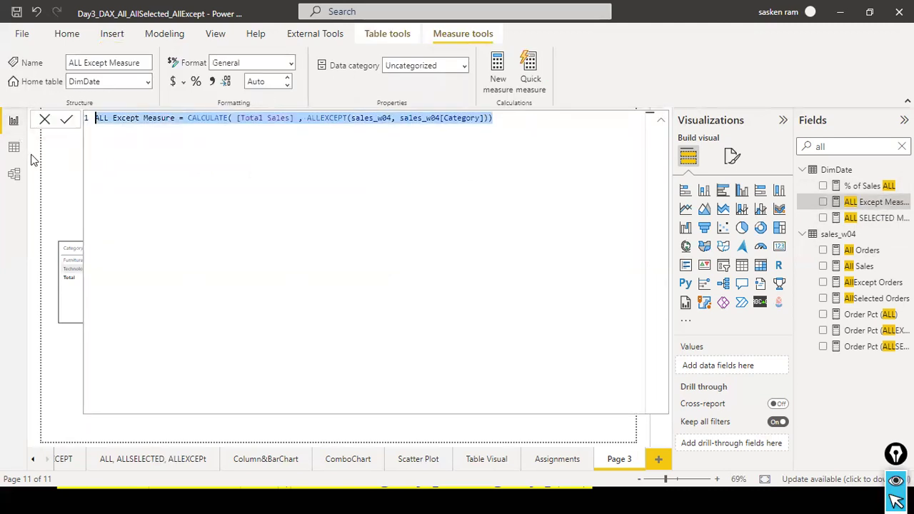
left_click(44, 120)
left_click(138, 179)
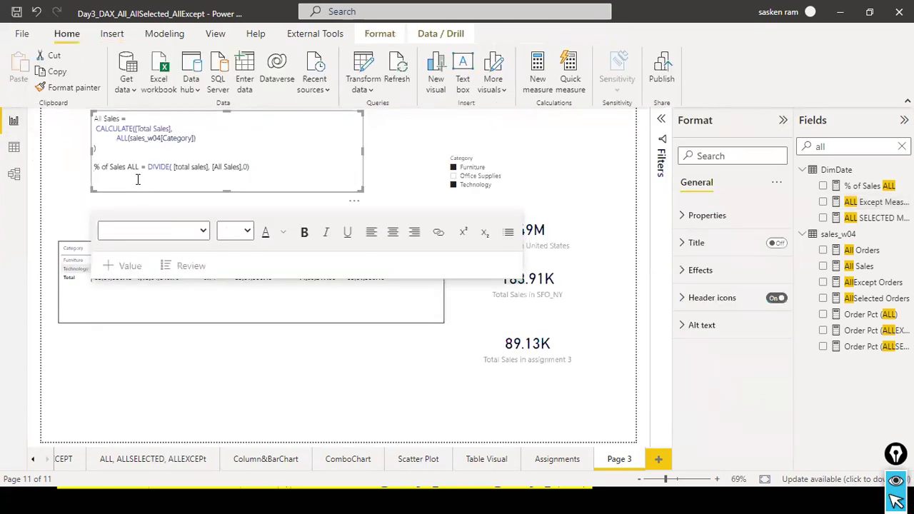
type("ALL Except Measure = CALCULATE([Total Sales], ALLEXCEPT(sales_w04, sales_w04[Category]))")
left_click_drag(364, 151, 390, 151)
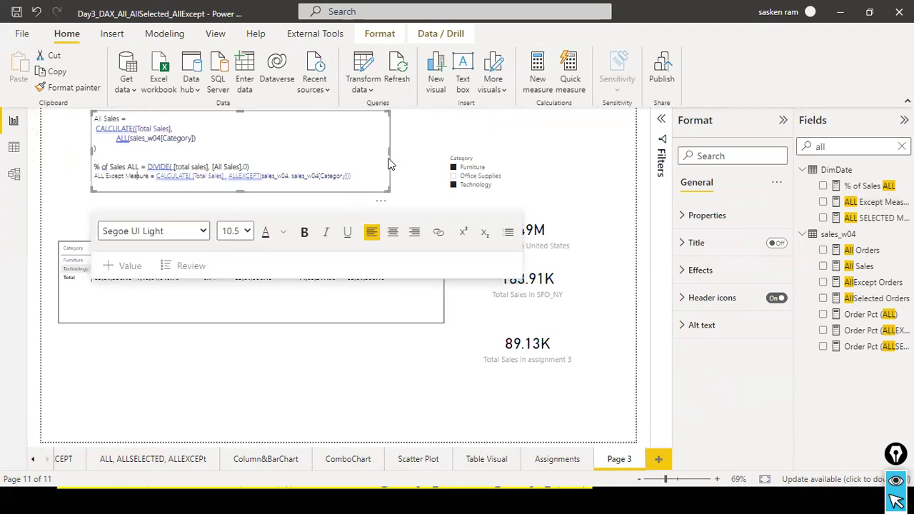
left_click(70, 209)
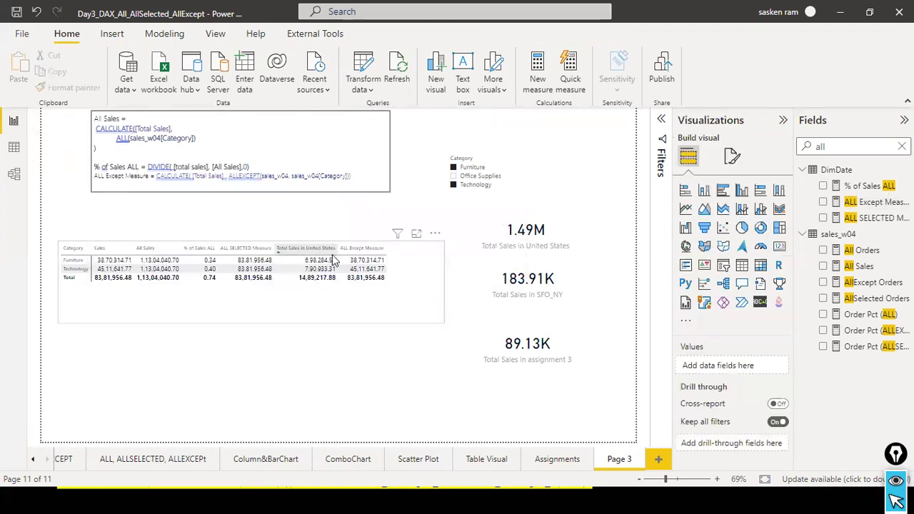
- Review the Category column argument in the ALL Except Measure note by highlighting it, and deselect the text box
left_click(329, 180)
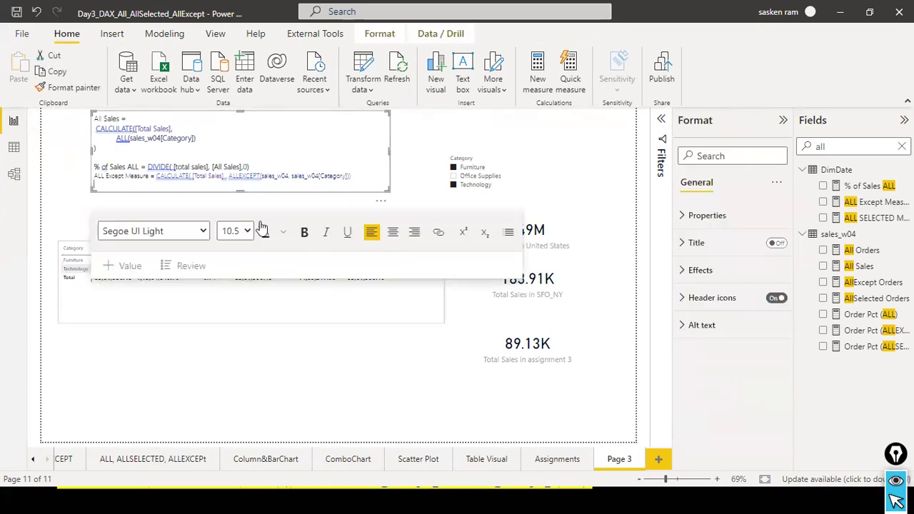
left_click_drag(325, 177, 343, 182)
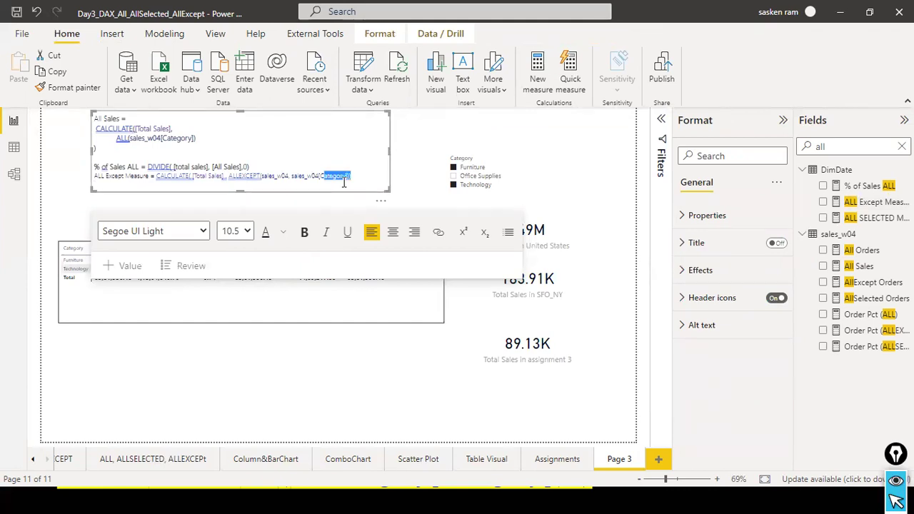
left_click(180, 368)
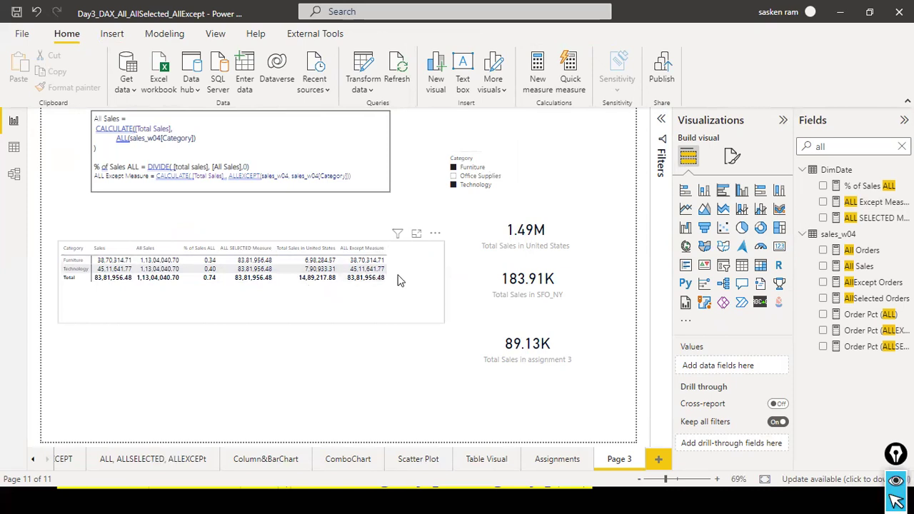
- Reduce the height of the category matrix slightly from its lower edge and deselect it
left_click(390, 298)
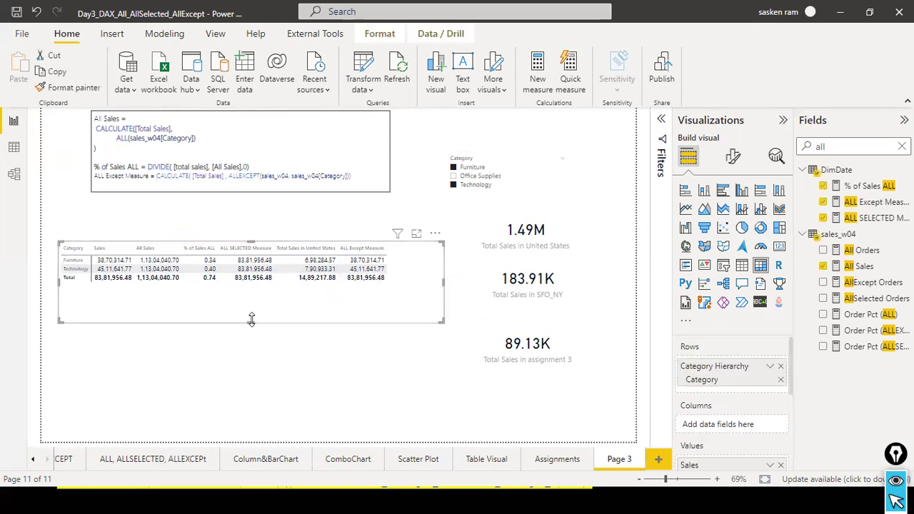
left_click_drag(252, 319, 261, 308)
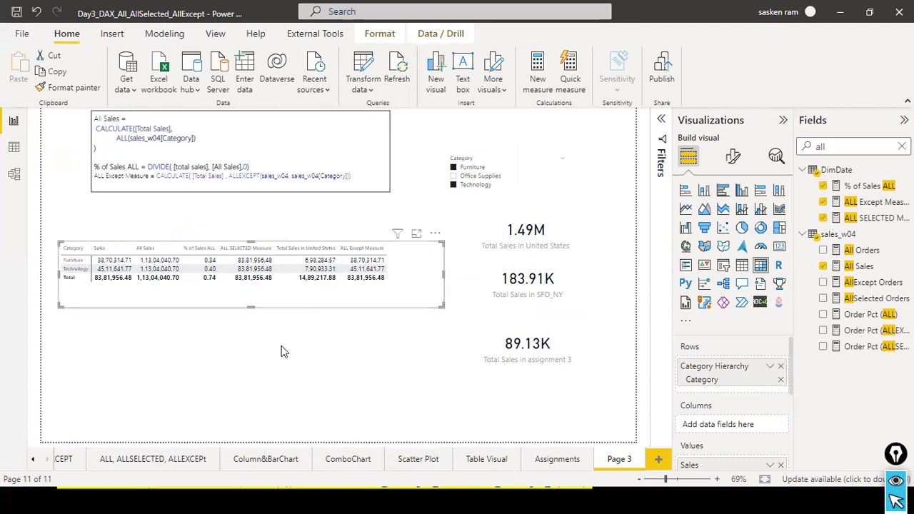
left_click(281, 351)
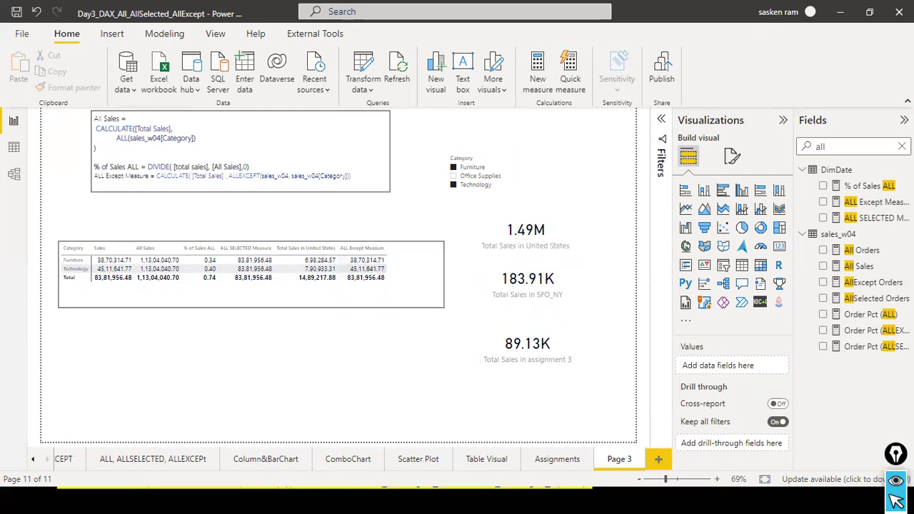
- Open the ALL Except Measure formula and put its ALLEXCEPT argument on a separate indented line
left_click(871, 203)
left_click(308, 118)
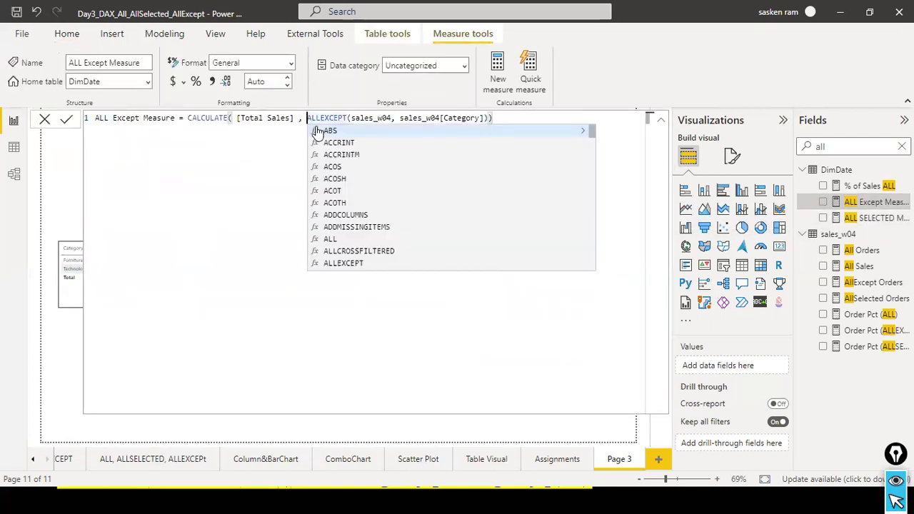
key("shift+Return")
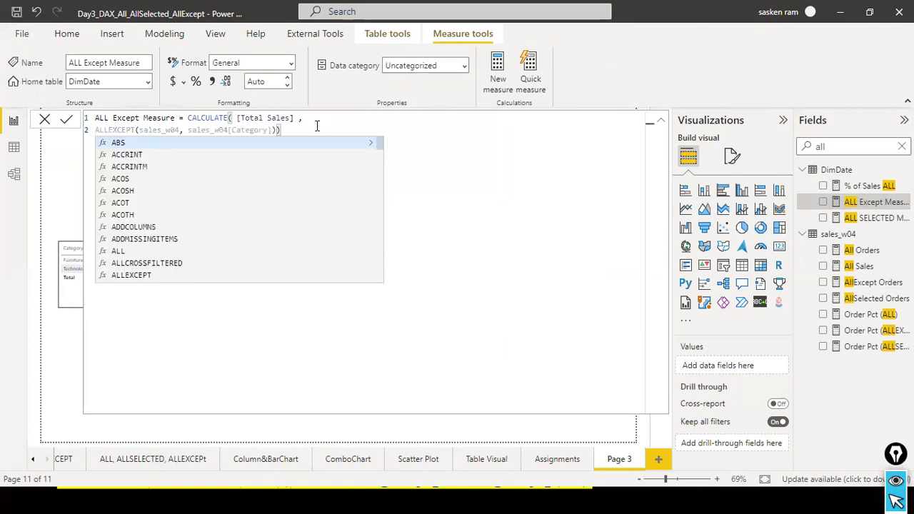
key("Tab")
key("BackSpace")
key("BackSpace")
key("BackSpace")
key("BackSpace")
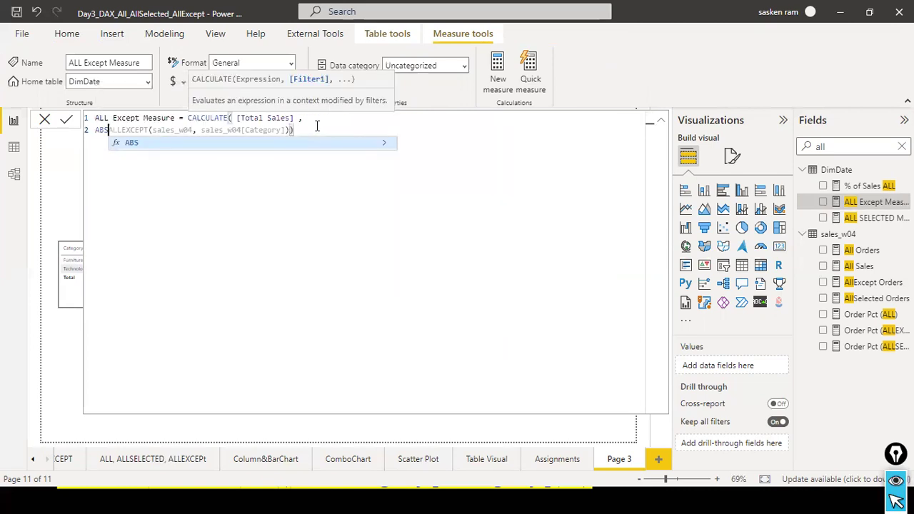
key("Tab")
key("Tab")
key("Tab")
key("Tab")
key("Tab")
key("Tab")
key("Tab")
key("Tab")
key("BackSpace")
key("BackSpace")
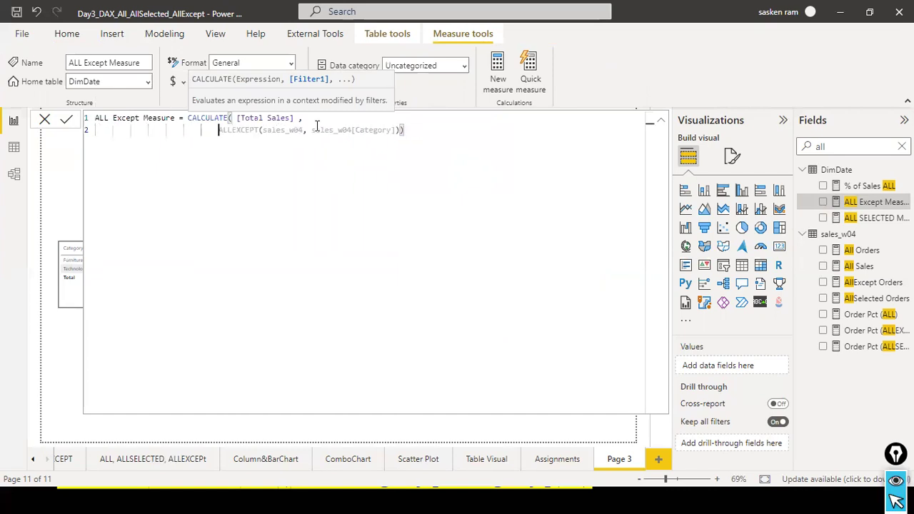
key("End")
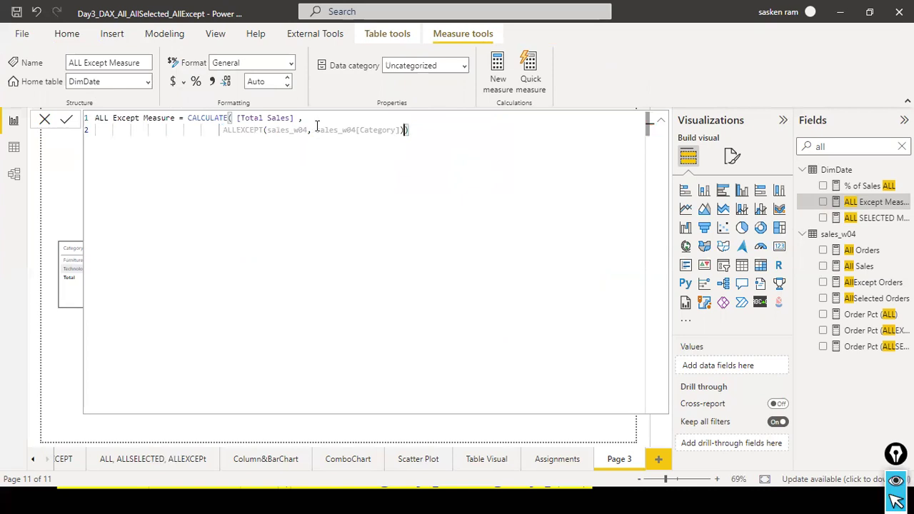
- Move the closing parenthesis of CALCULATE onto a separate line and add a comma after the ALLEXCEPT filter
key("Return")
key("Return")
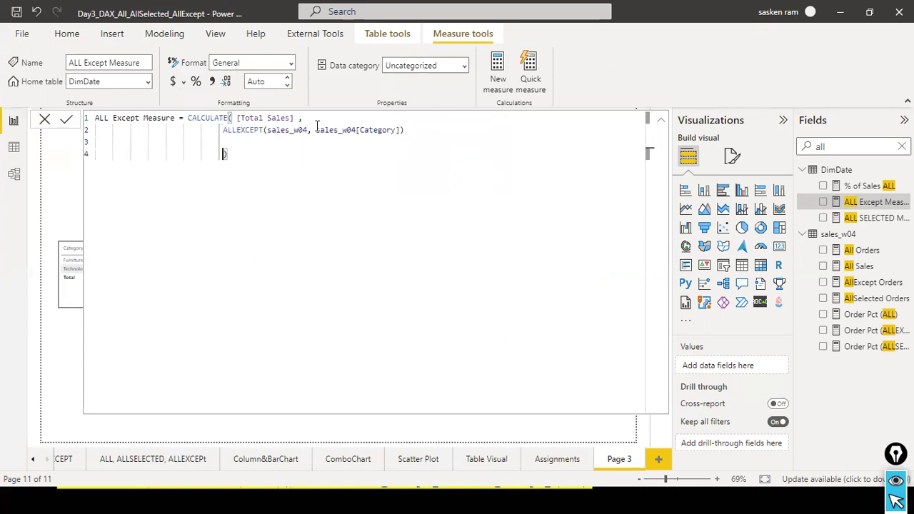
key("Up")
key("End")
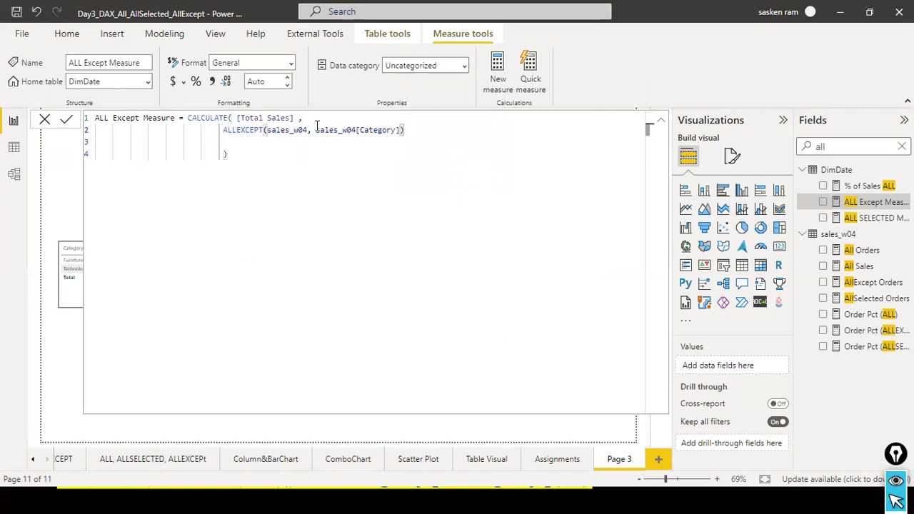
type(",")
key("Down")
key("Up")
key("Up")
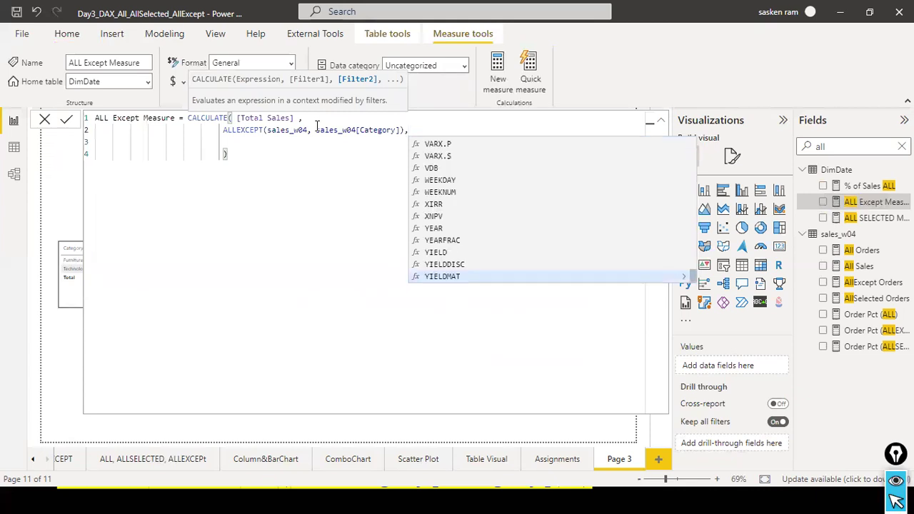
- Add the filter line sales_w04[City] = "San Franscisco", above the ALLEXCEPT line in the formula
left_click(312, 130)
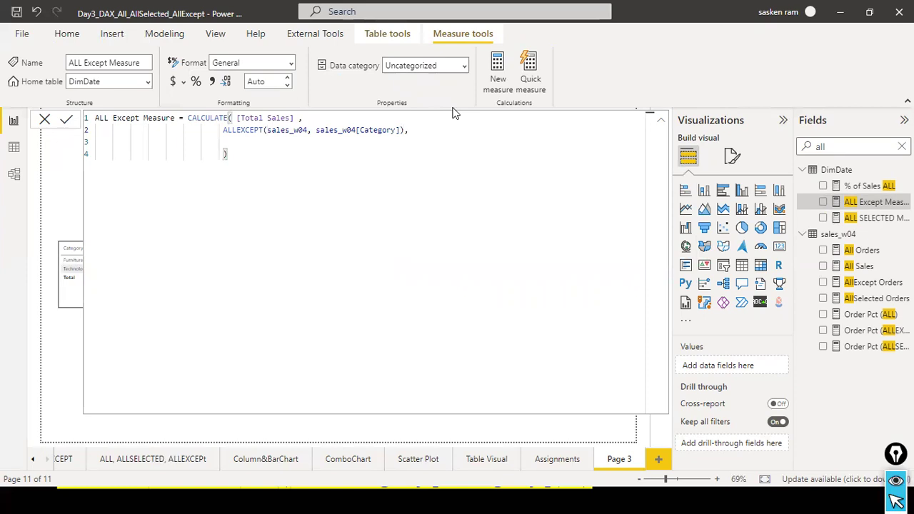
key("shift+Return")
key("Tab")
key("Tab")
key("Tab")
key("Tab")
key("Tab")
key("Tab")
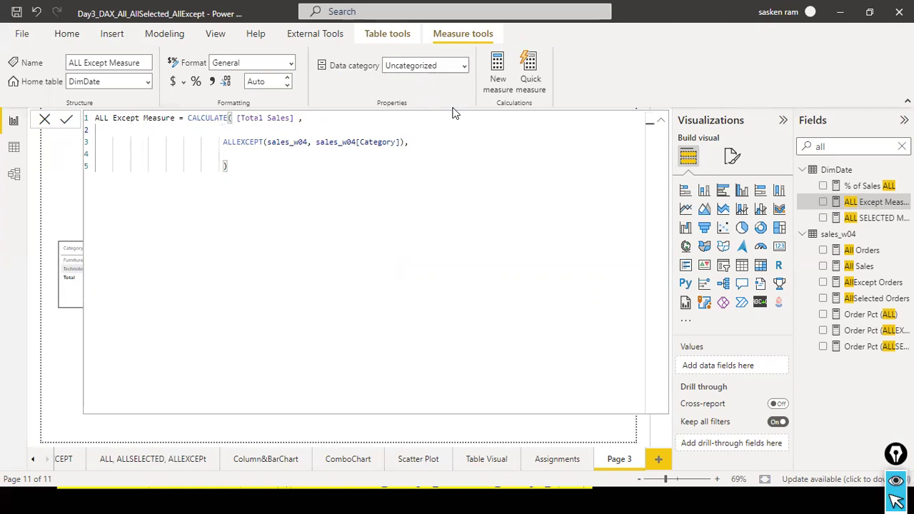
type("Cou")
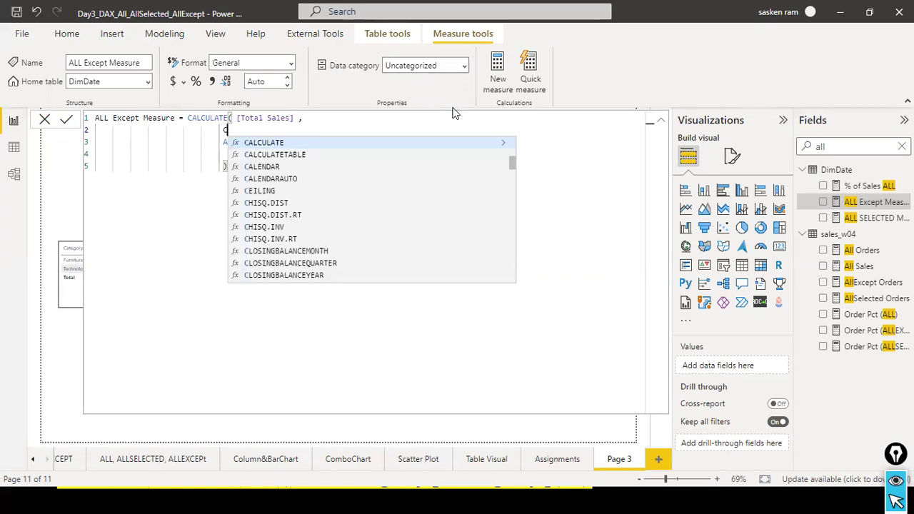
key("BackSpace")
key("BackSpace")
key("BackSpace")
type("city")
key("Tab")
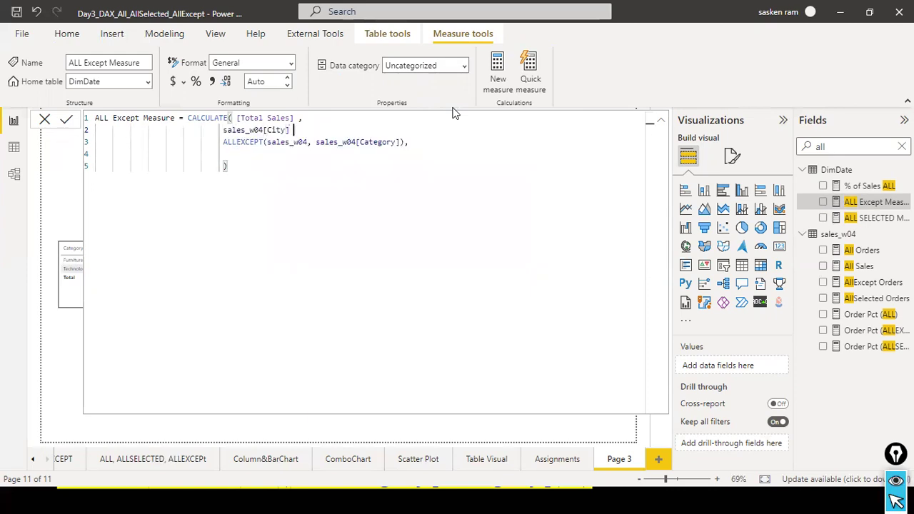
type("= \"San Franscisco\",")
- Remove the blank line and extra indentation so the closing parenthesis starts the formula's fourth line
key("Down")
key("Down")
key("Delete")
key("BackSpace")
key("Home")
key("Delete")
key("Delete")
key("Delete")
key("Delete")
key("Delete")
key("Delete")
key("Delete")
key("Delete")
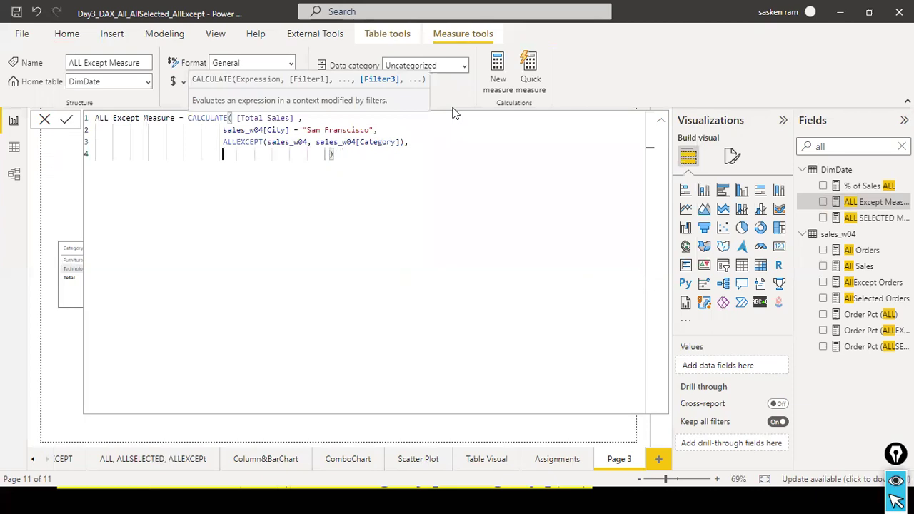
key("Delete")
key("Delete")
key("Delete")
key("Delete")
key("Delete")
key("Delete")
key("Delete")
key("Delete")
key("Delete")
key("Delete")
key("Delete")
key("Delete")
key("Delete")
key("Delete")
key("Delete")
key("Delete")
key("Delete")
key("Delete")
key("Delete")
key("Escape")
key("Home")
type(")")
- Delete the trailing comma after the ALLEXCEPT filter, then commit and close the ALL Except Measure formula
left_click(417, 143)
key("BackSpace")
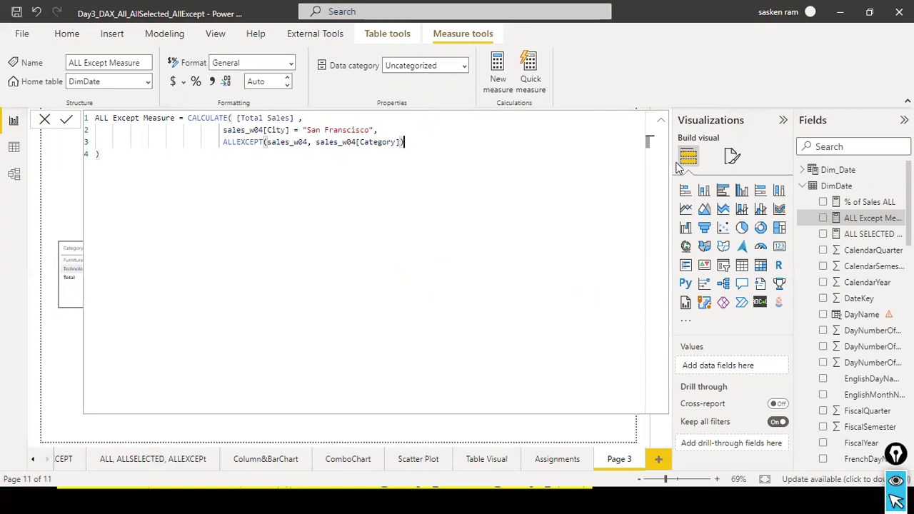
left_click(433, 185)
key("Return")
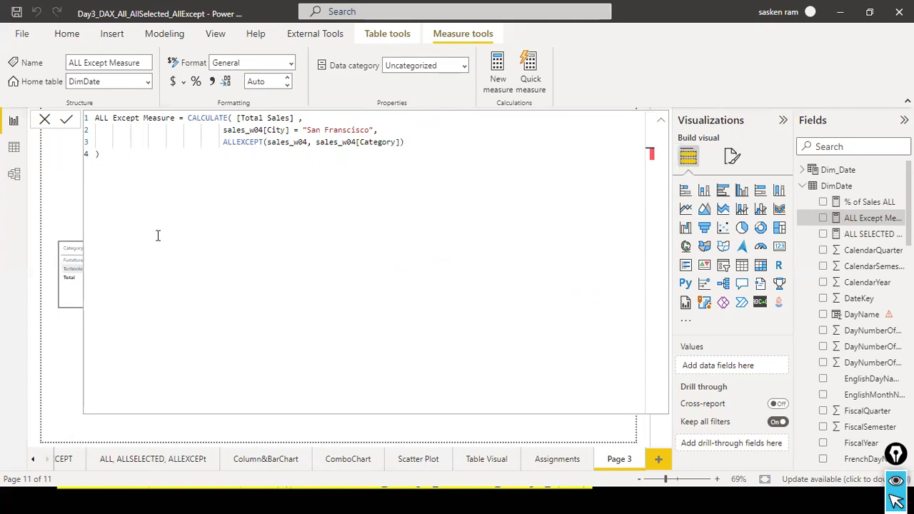
left_click(44, 120)
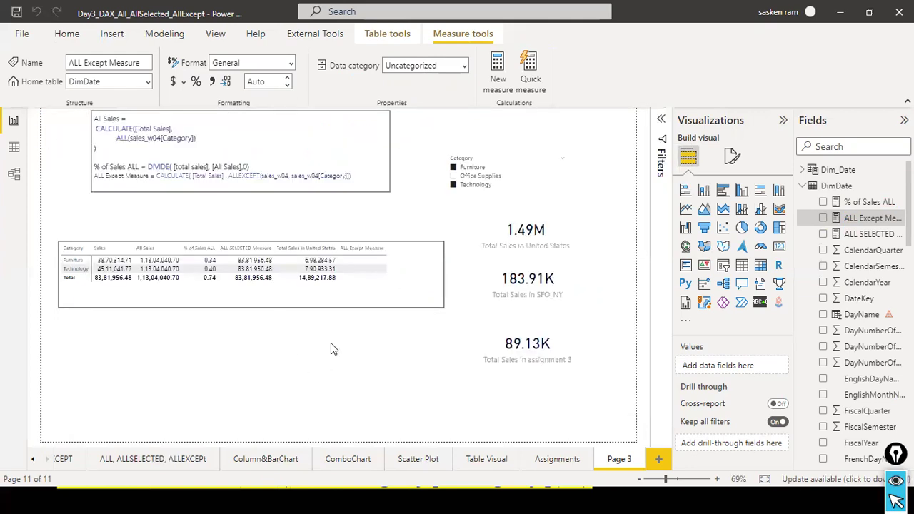
- Reopen the ALL Except Measure formula and copy its complete text, including the City filter line
left_click(852, 221)
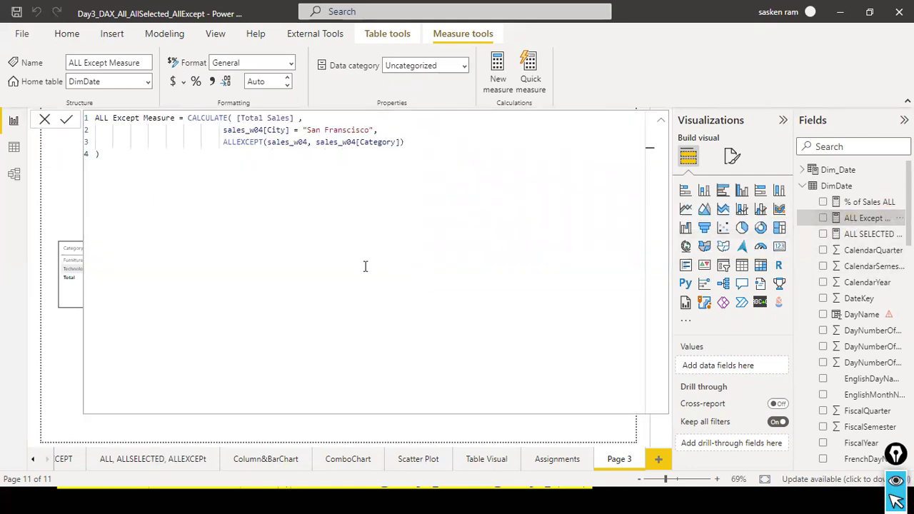
key("ctrl+a")
type("c")
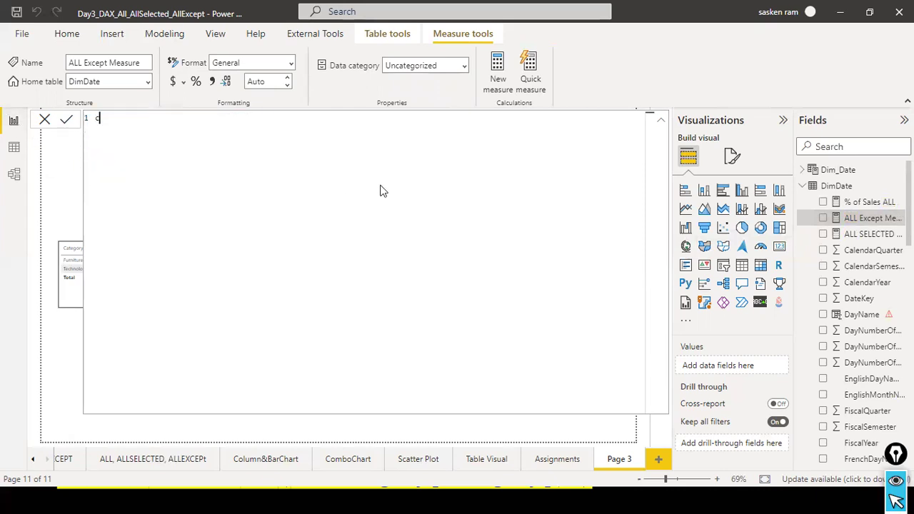
key("ctrl+z")
left_click(402, 133)
left_click_drag(402, 132, 222, 131)
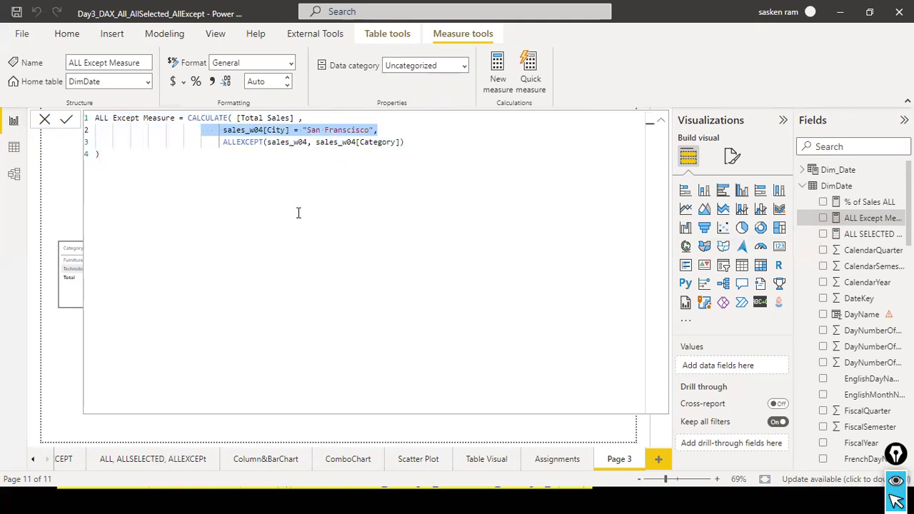
key("ctrl+a")
key("ctrl+c")
type("`")
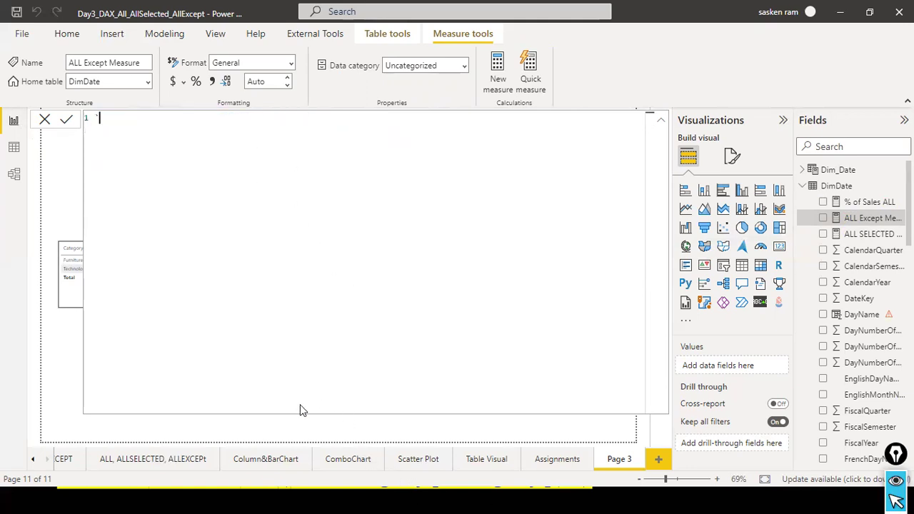
- Paste the copied formula into a new Notepad document and return to Power BI
key("super")
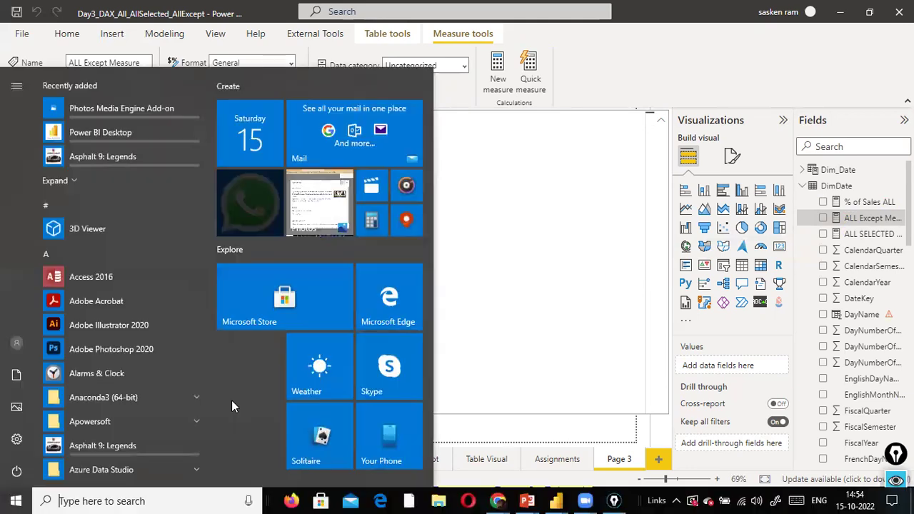
type("notepad")
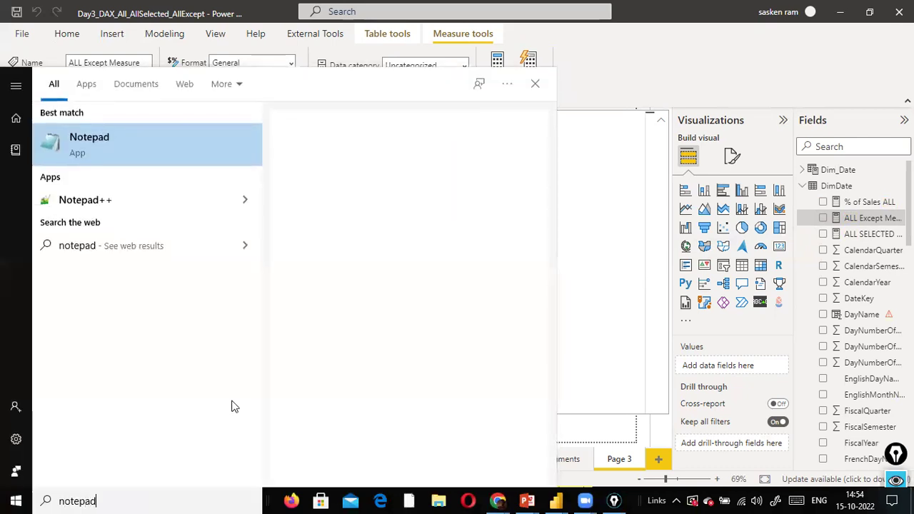
key("Return")
key("ctrl+v")
key("alt+Tab")
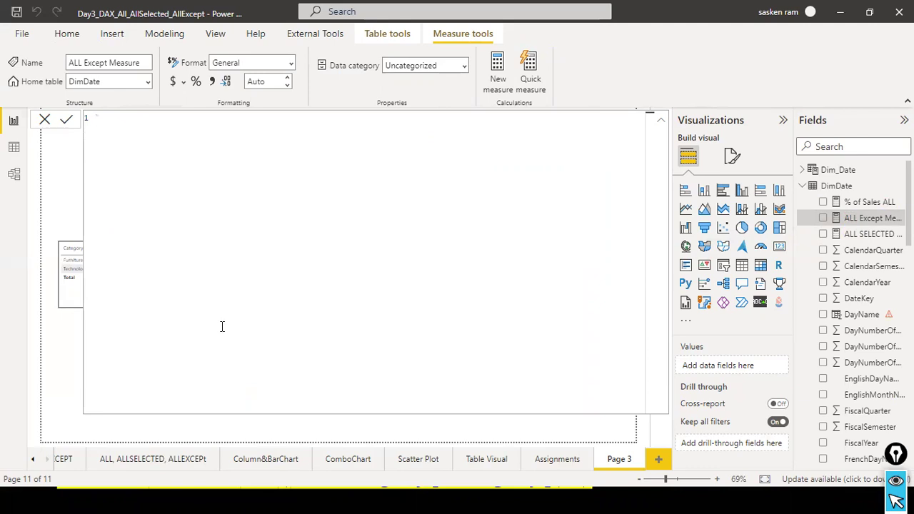
- Paste the formula back into ALL Except Measure, delete its San Franscisco City filter line, and commit it
key("ctrl+v")
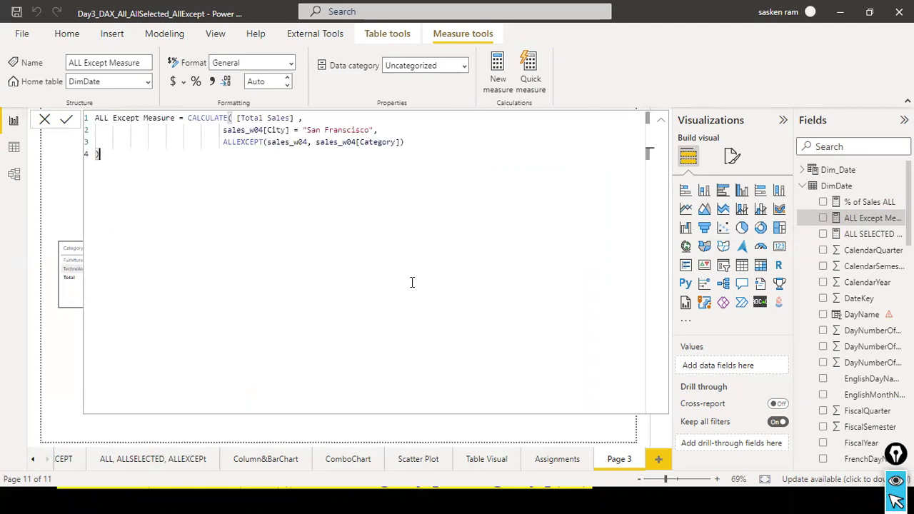
left_click_drag(425, 132, 175, 132)
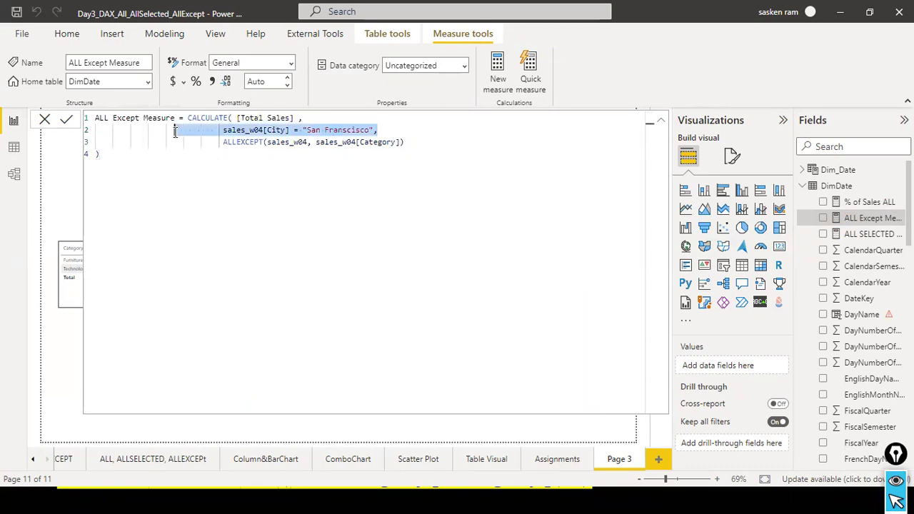
key("Delete")
key("Delete")
key("BackSpace")
key("BackSpace")
key("BackSpace")
key("BackSpace")
key("BackSpace")
key("BackSpace")
key("BackSpace")
key("BackSpace")
key("BackSpace")
key("BackSpace")
key("BackSpace")
key("BackSpace")
key("BackSpace")
key("BackSpace")
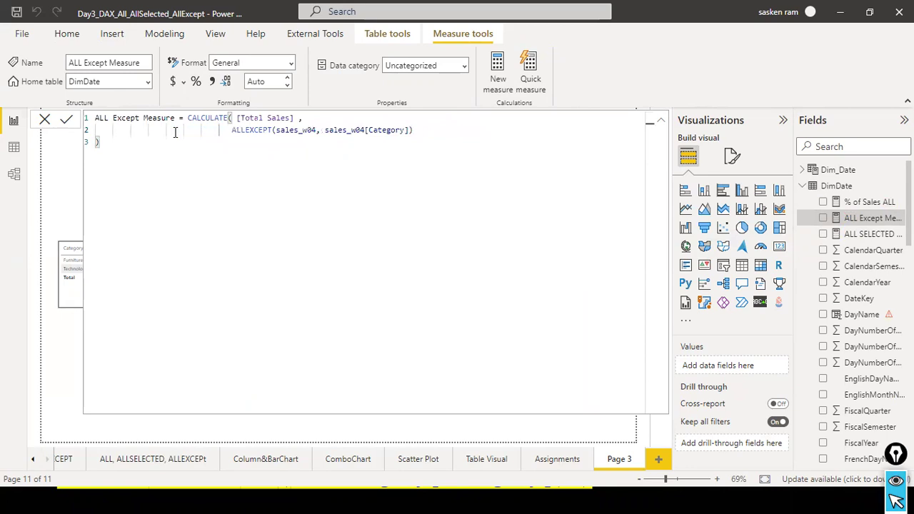
key("Return")
left_click(45, 120)
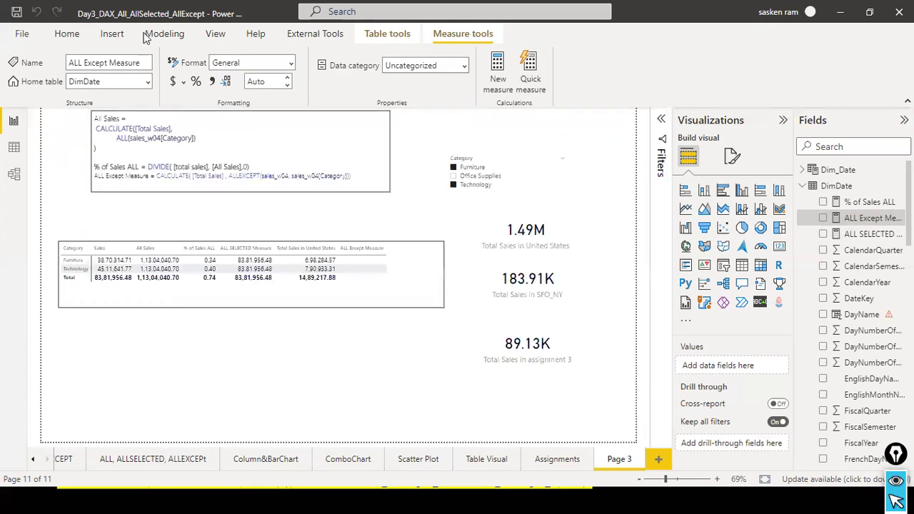
- Copy the complete City-filtered formula from the Notepad document and return to the Power BI report
left_click(112, 34)
left_click(164, 33)
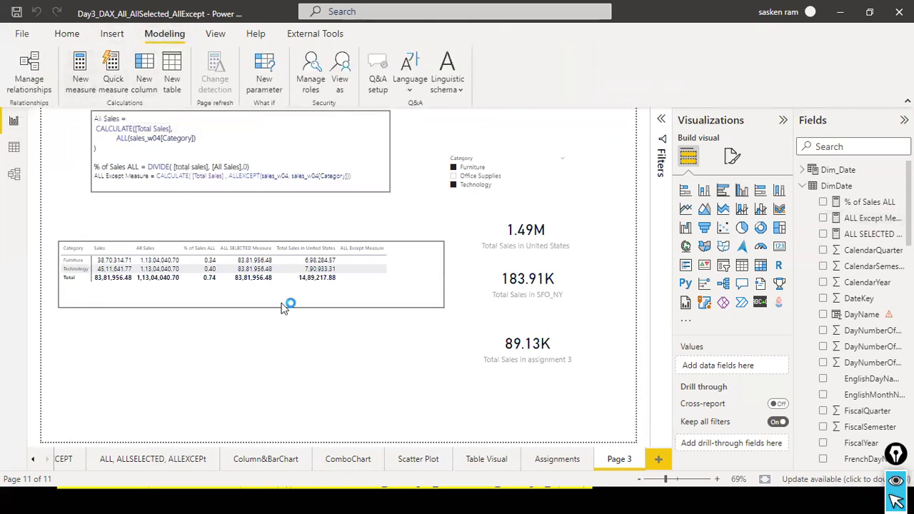
key("alt+Tab")
key("ctrl+a")
key("ctrl+c")
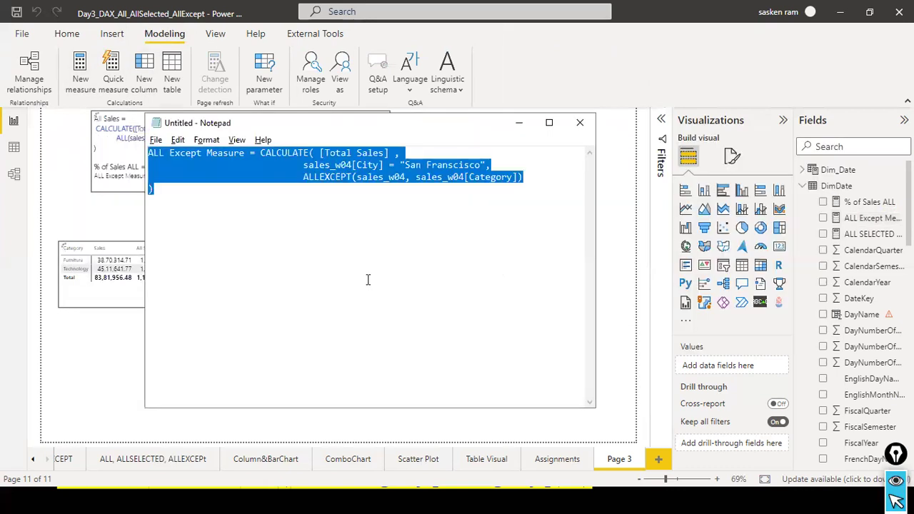
key("alt+Tab")
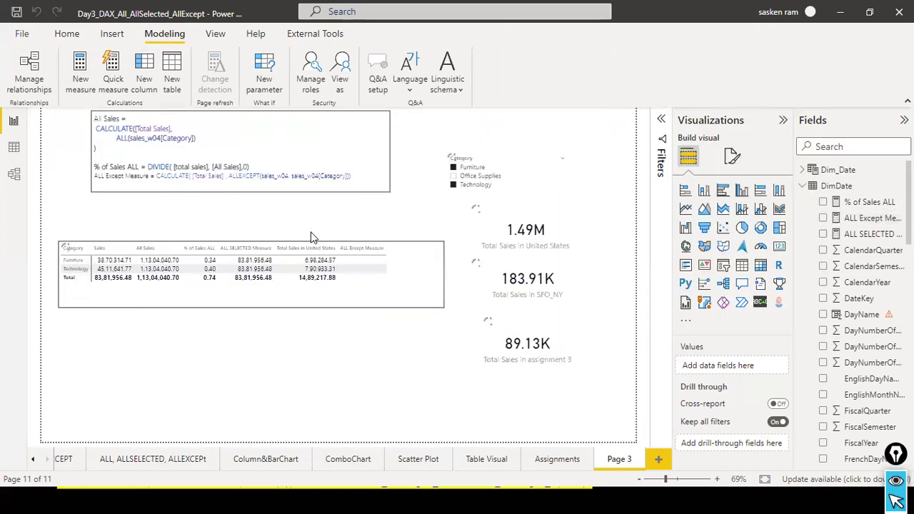
- Create a new measure from the copied formula, rename it ALL Except SFO Measure, and commit it
left_click(74, 84)
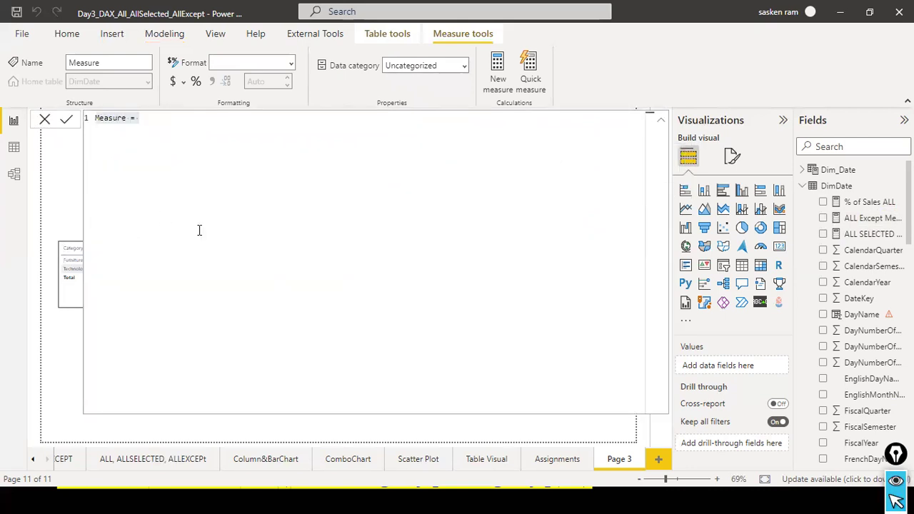
key("ctrl+v")
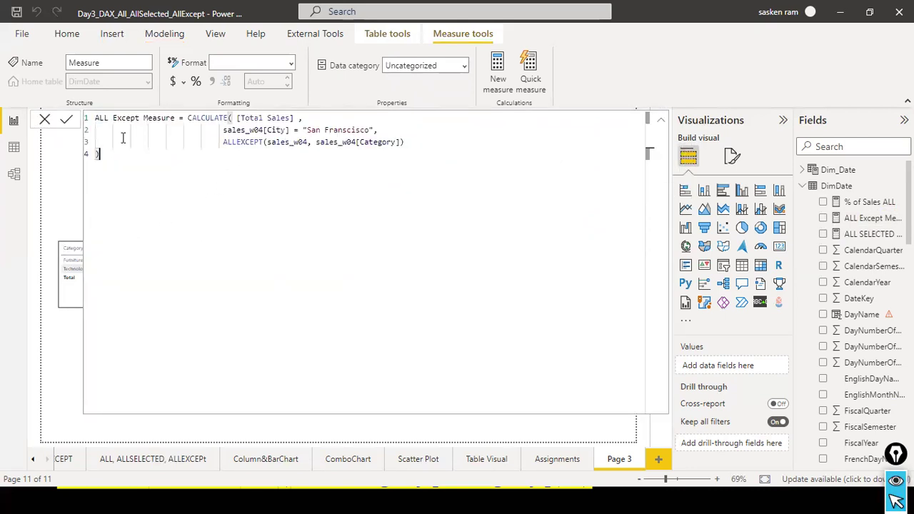
left_click(143, 118)
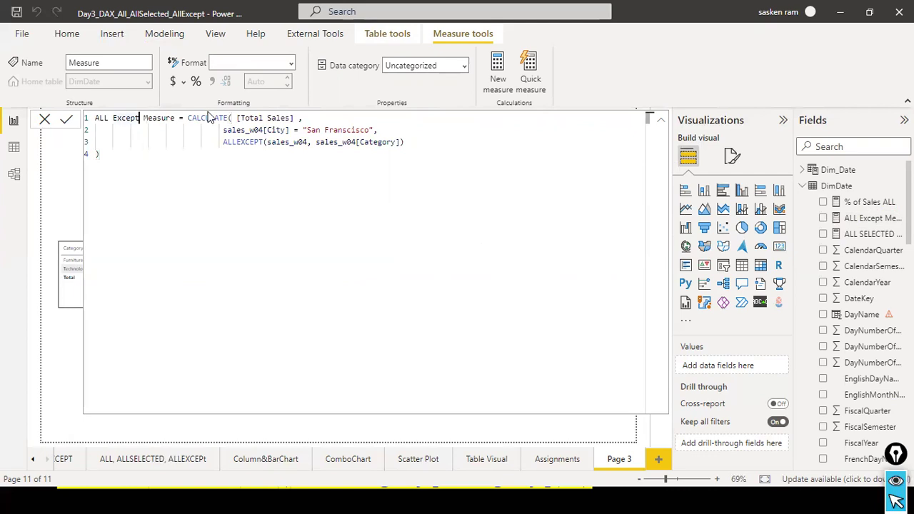
type("SFO")
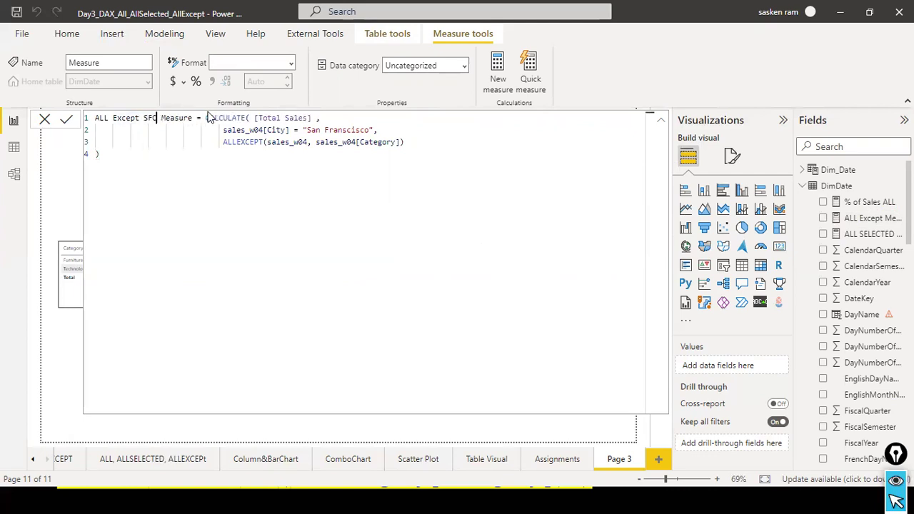
key("ctrl+End")
key("Return")
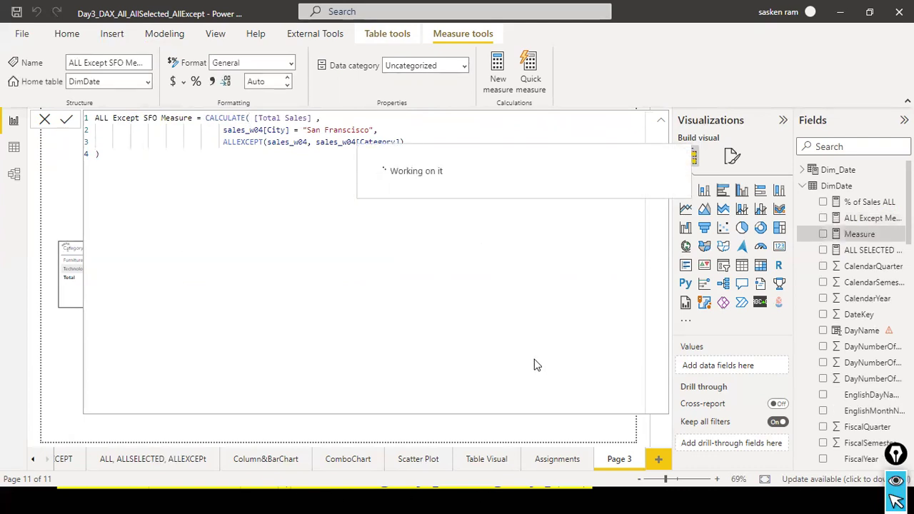
- Add ALL Except Measure and ALL Except SFO Measure to the category matrix, and remove the duplicate ALL Except Measure value
left_click(45, 120)
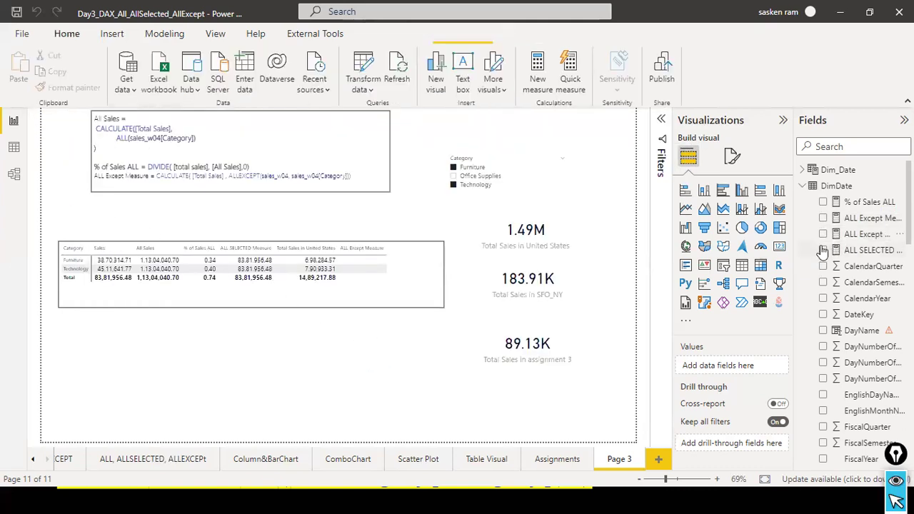
left_click_drag(867, 223, 394, 271)
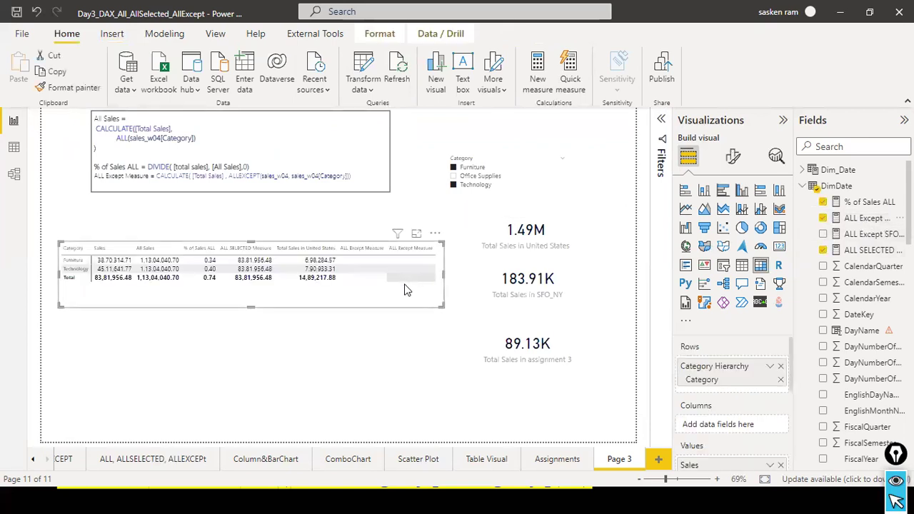
left_click_drag(871, 234, 430, 275)
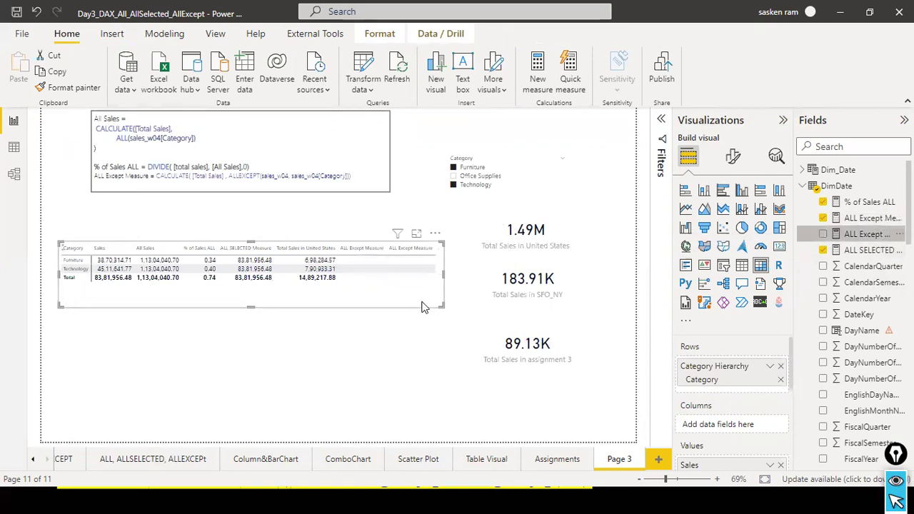
left_click_drag(389, 305, 341, 303)
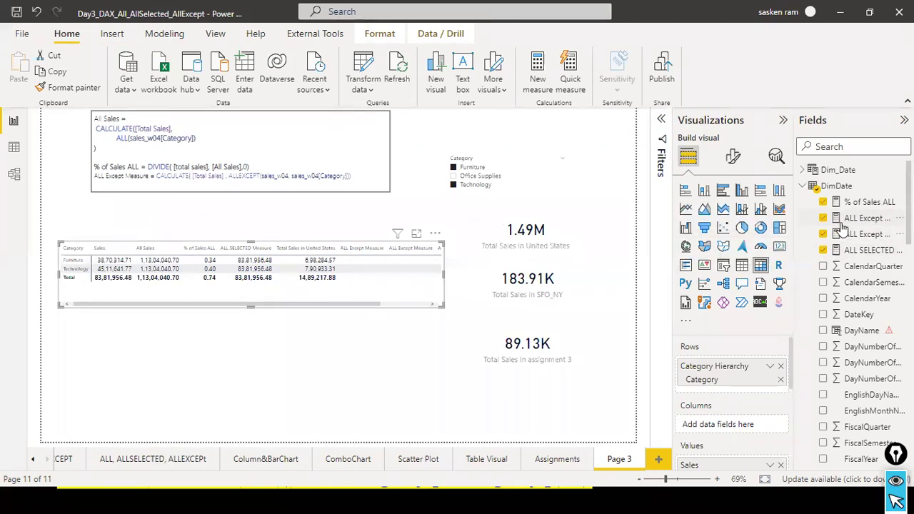
scroll(763, 424, "down", 2)
scroll(762, 424, "down", 4)
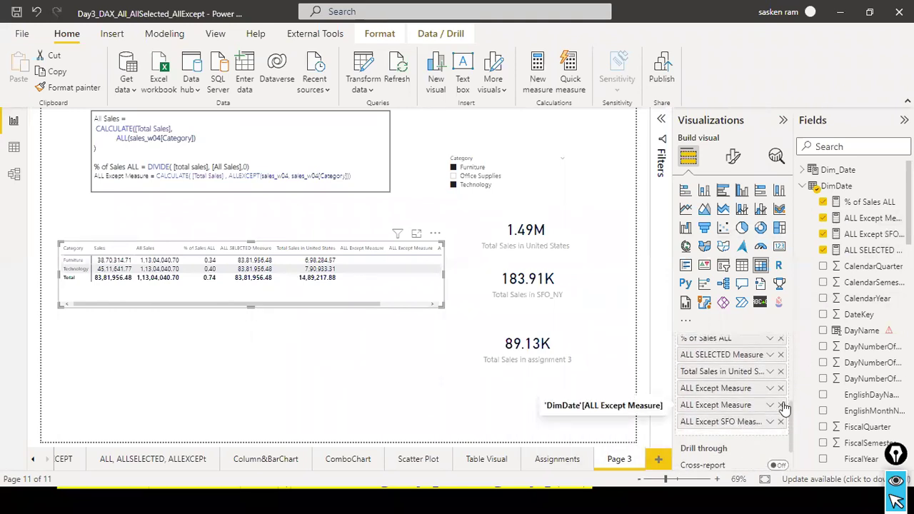
left_click(780, 405)
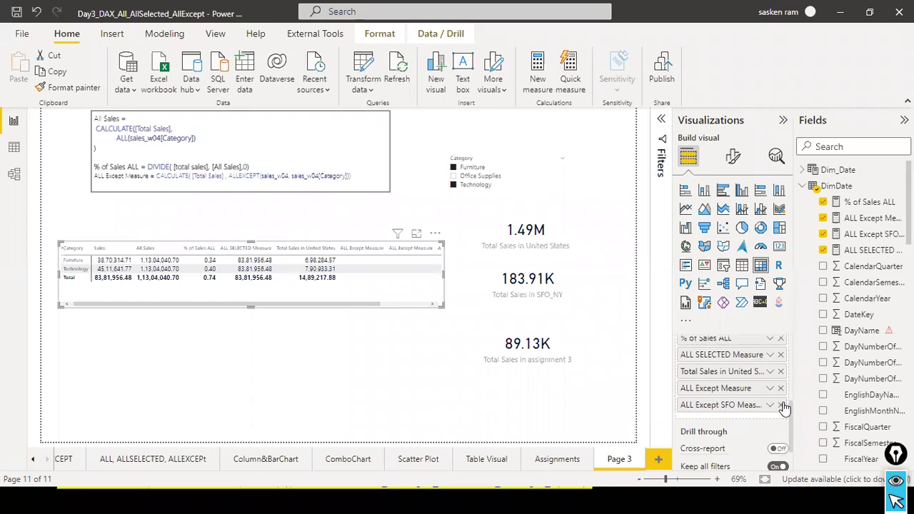
- Delete the sales_w04[City] = "San Franscisco" line from ALL Except Measure and commit the formula
left_click(866, 218)
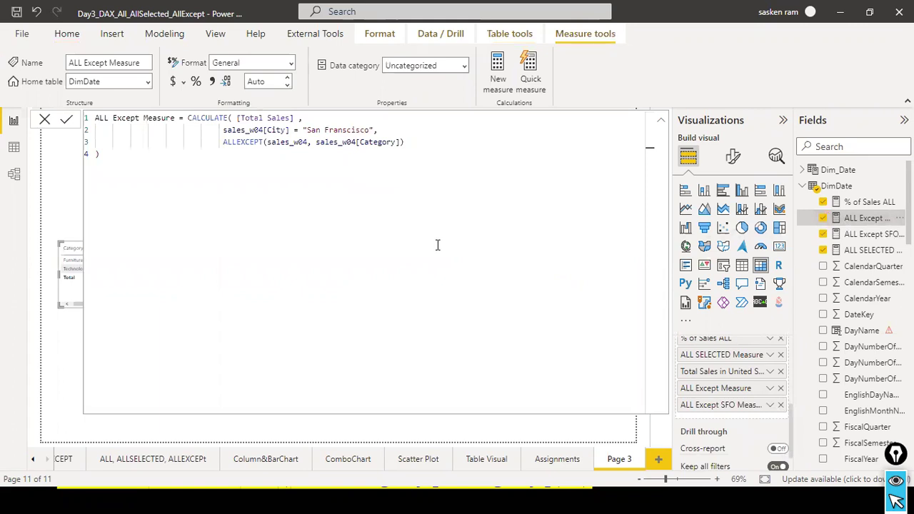
left_click(866, 239)
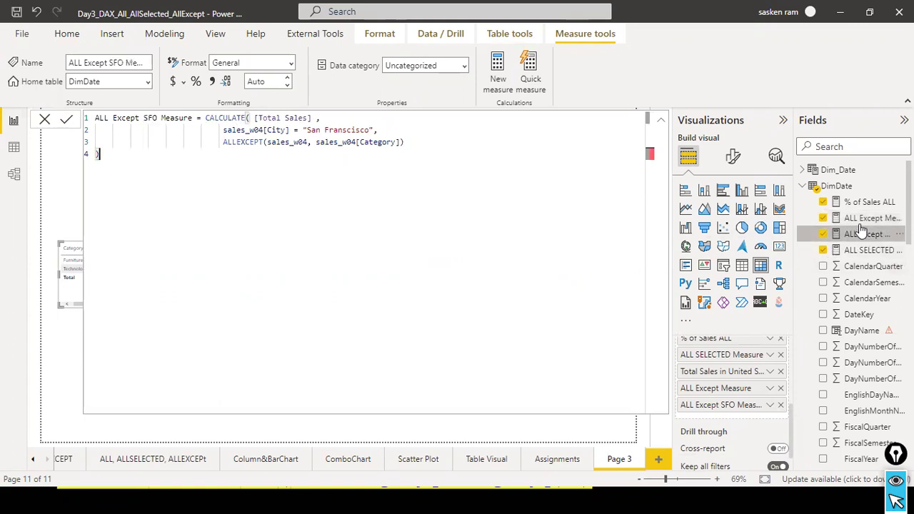
left_click(862, 221)
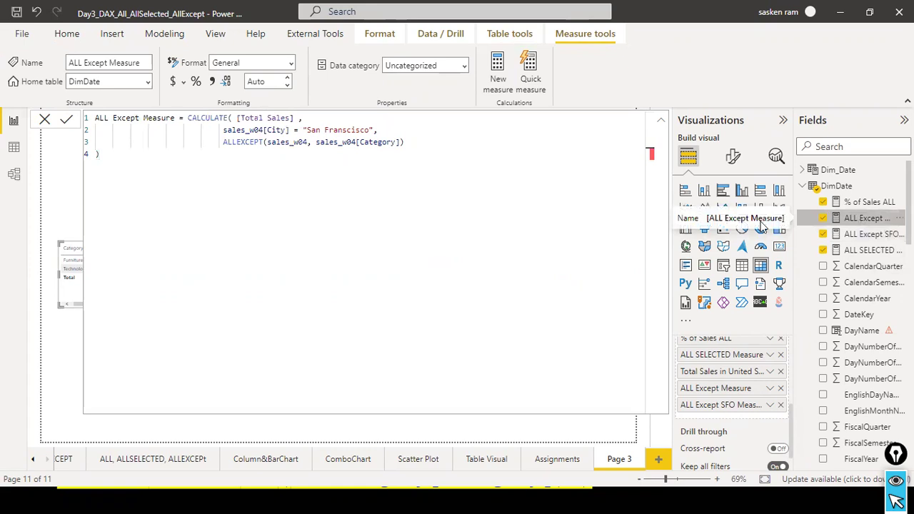
left_click(402, 136)
left_click(209, 130, "shift")
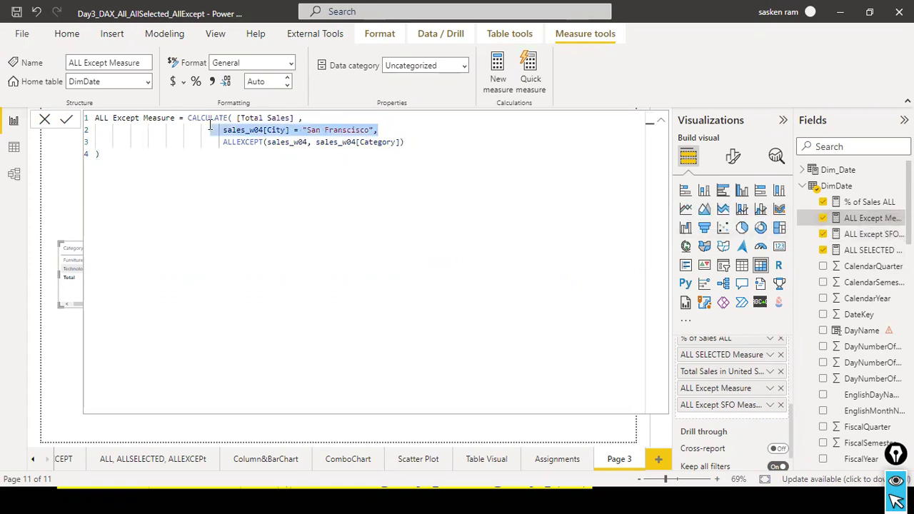
key("Delete")
key("Delete")
key("BackSpace")
key("BackSpace")
key("BackSpace")
key("BackSpace")
key("BackSpace")
key("BackSpace")
key("BackSpace")
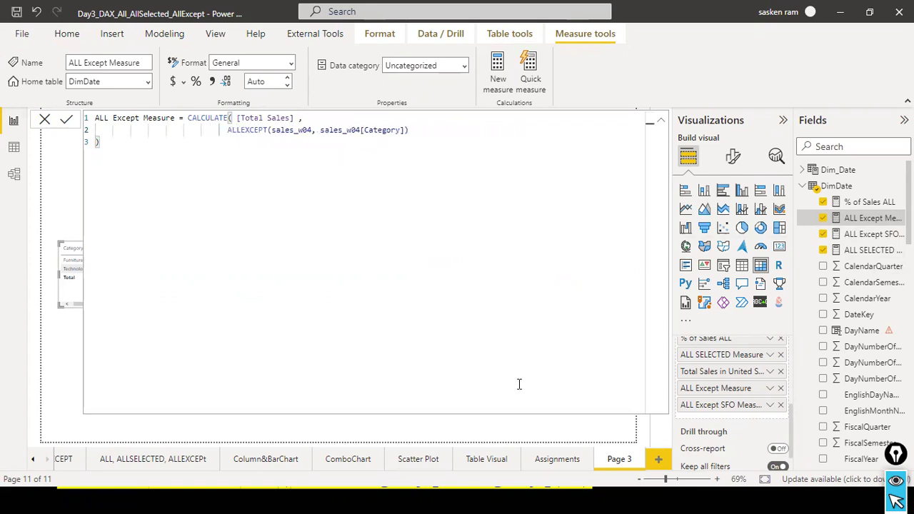
left_click(64, 120)
left_click(43, 119)
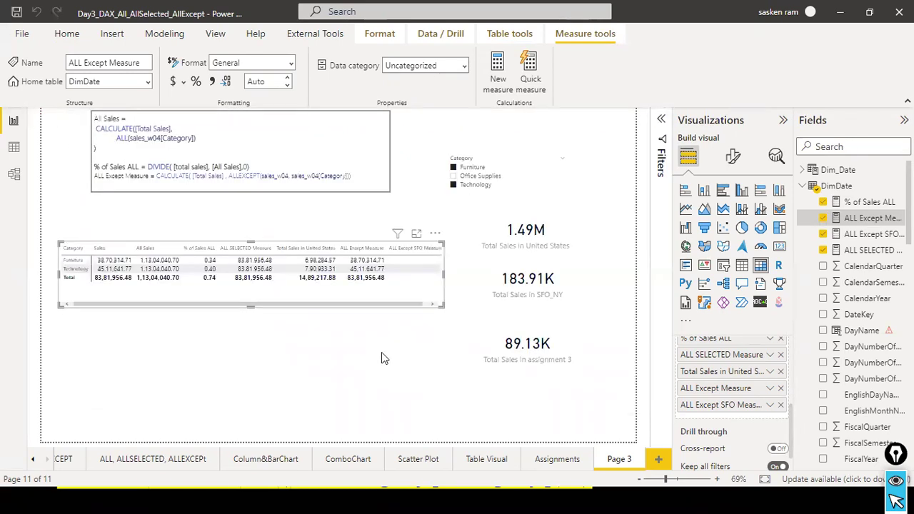
- Open the ALL Except SFO Measure formula and try wrapping its sales_w04[City] = "San Franscisco" condition in FILTER( )
left_click(866, 234)
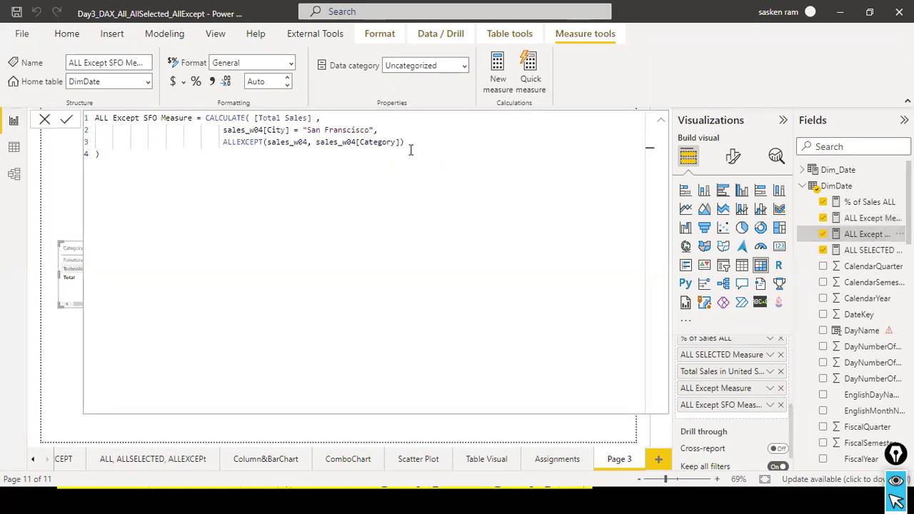
left_click_drag(391, 131, 172, 129)
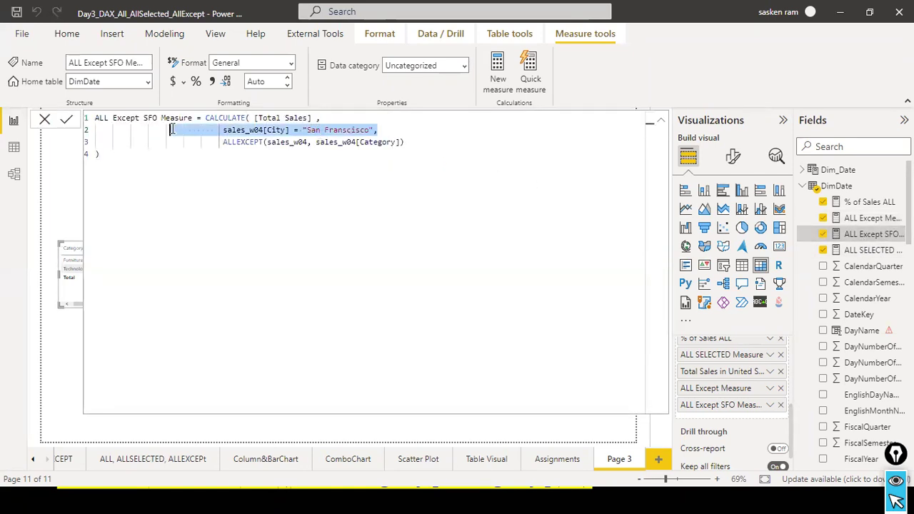
left_click(245, 129)
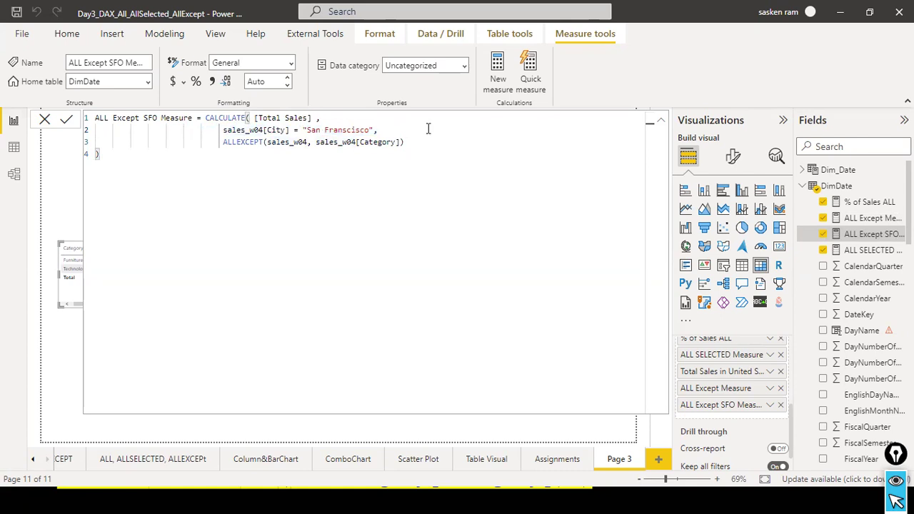
type("FITER")
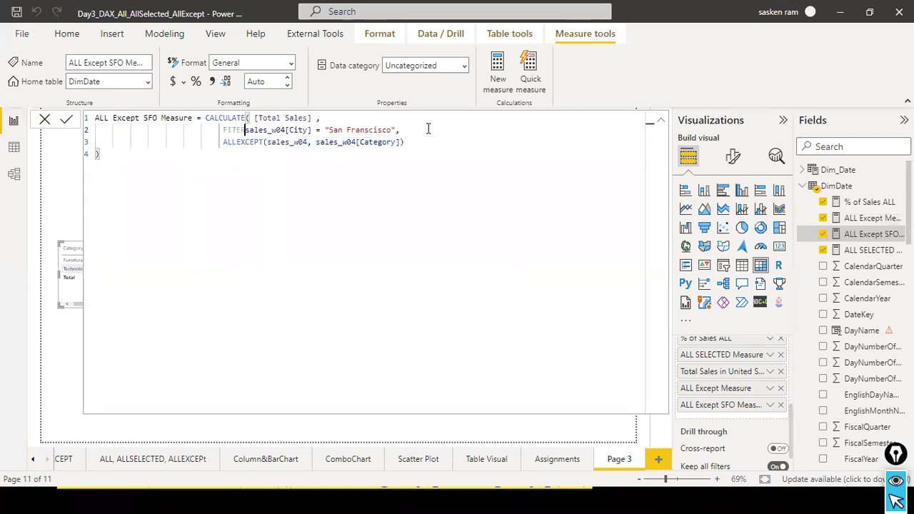
key("BackSpace")
key("BackSpace")
key("BackSpace")
key("BackSpace")
key("BackSpace")
type("FILTER")
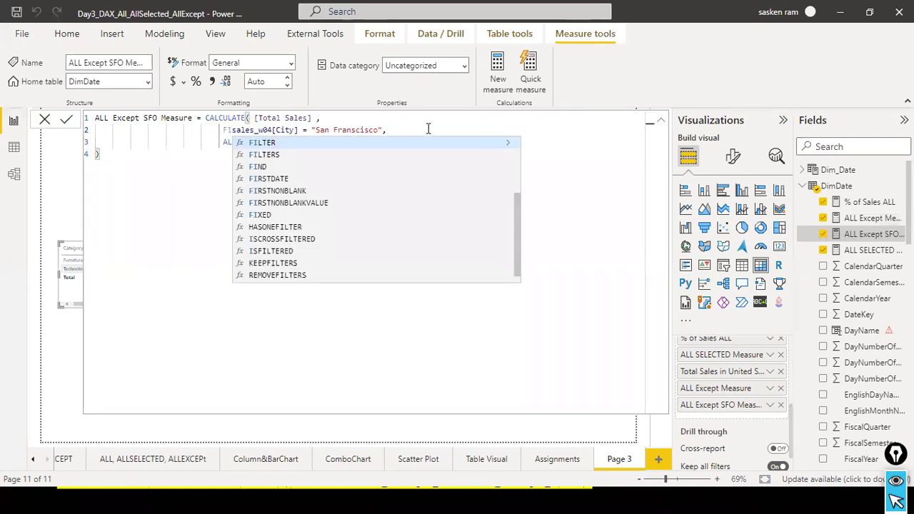
type("(")
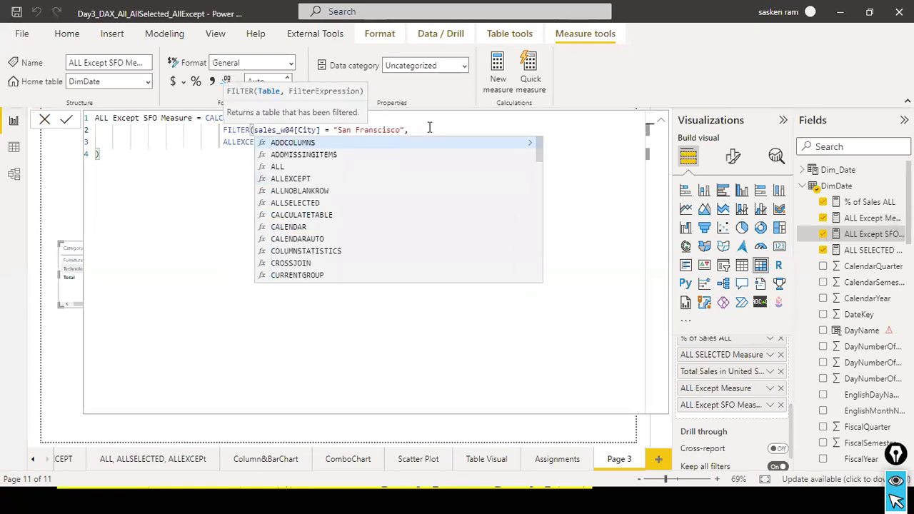
key("Escape")
key("Down")
key("End")
key("Up")
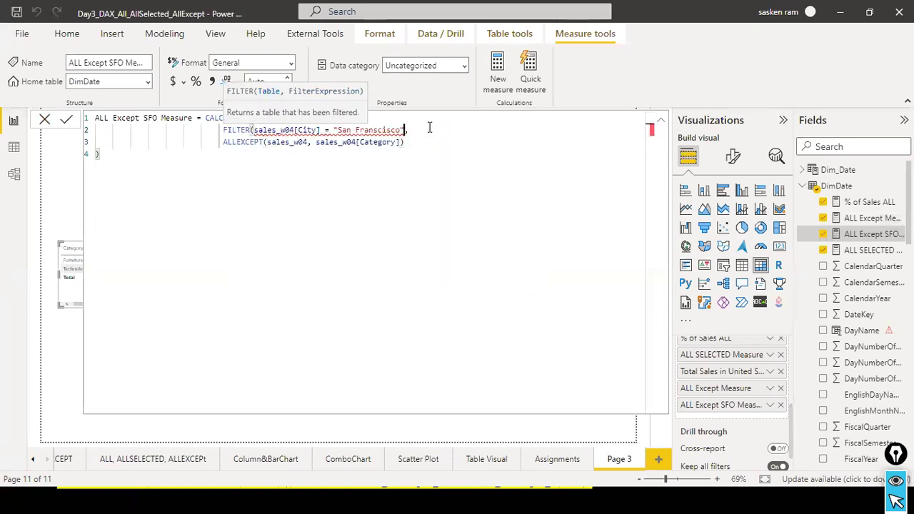
type(")")
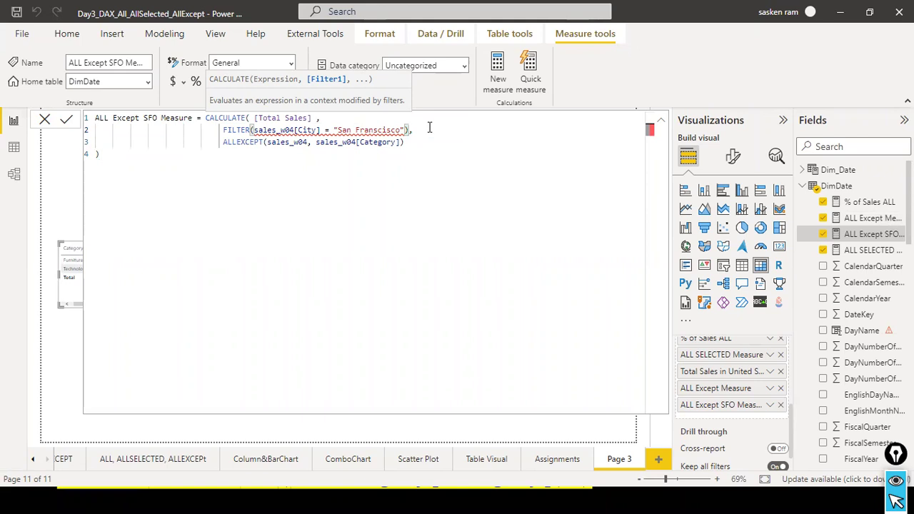
key("Up")
key("Home")
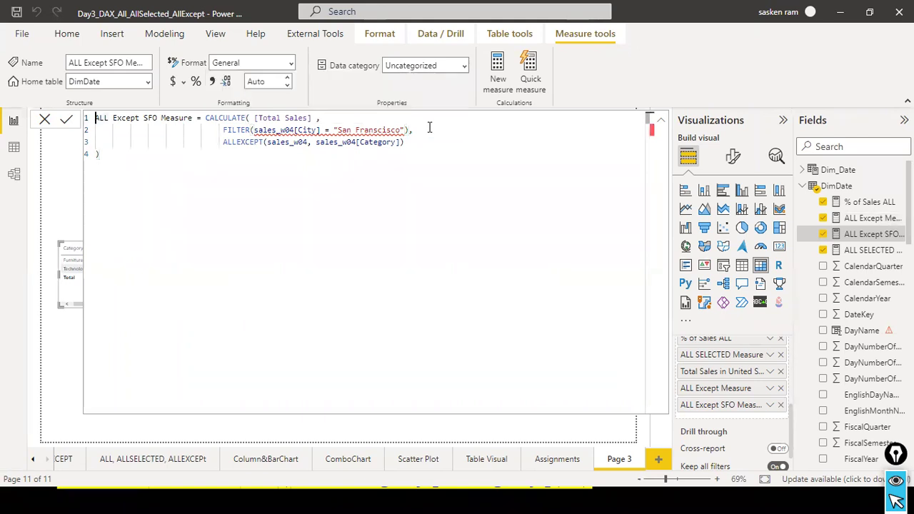
key("Down")
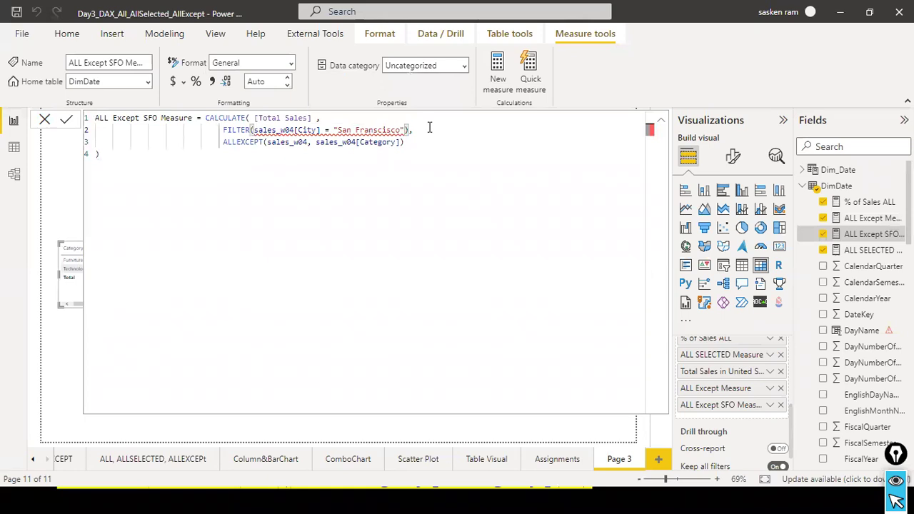
- Remove the FILTER wrapper from around the City condition in ALL Except SFO Measure
key("BackSpace")
key("ctrl+Left")
key("ctrl+Left")
key("ctrl+Left")
key("ctrl+Left")
key("ctrl+Left")
key("ctrl+shift+Right")
key("shift+Right")
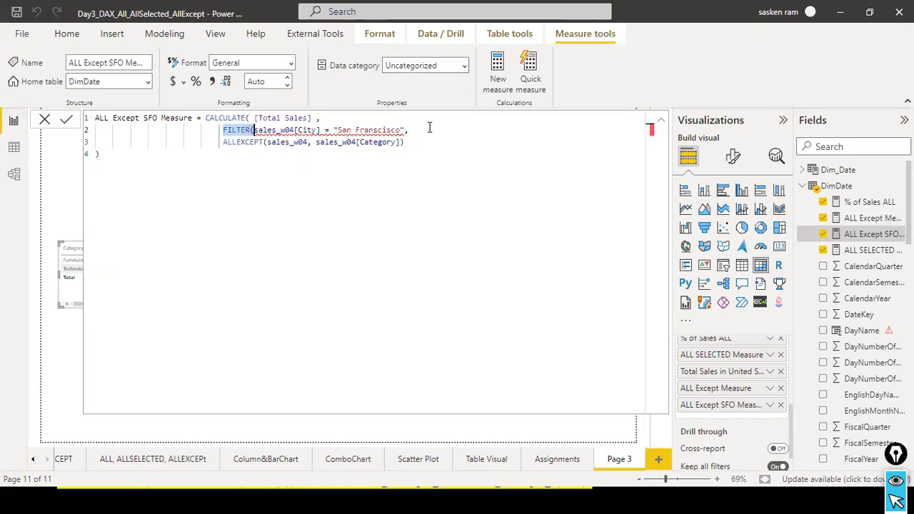
key("Delete")
- Copy the City condition in ALL Except SFO Measure, delete its line, and pull ALLEXCEPT up to the second line
key("ctrl+shift+Right")
key("ctrl+shift+Right")
key("ctrl+shift+Right")
key("ctrl+shift+Right")
key("ctrl+shift+Right")
key("ctrl+shift+Right")
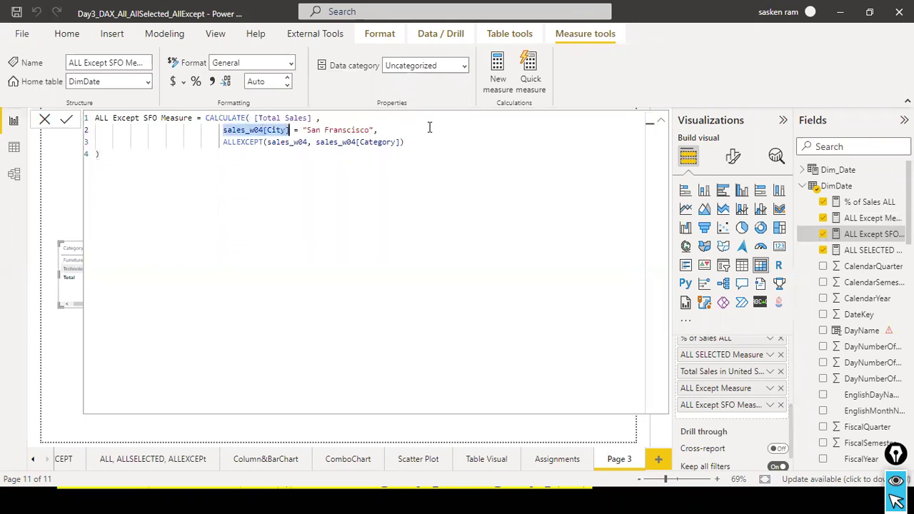
key("ctrl+shift+Right")
key("ctrl+c")
key("Delete")
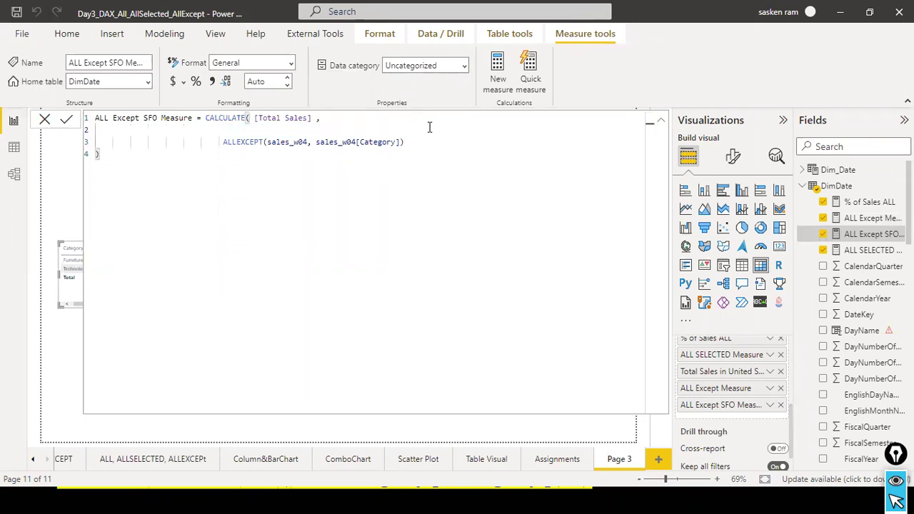
key("Delete")
key("Delete")
key("Delete")
key("Delete")
key("Delete")
key("Delete")
key("Delete")
key("Delete")
key("Delete")
key("Delete")
key("Delete")
key("Delete")
key("Delete")
key("Delete")
key("Delete")
key("Delete")
key("Delete")
key("Delete")
key("Delete")
key("Delete")
key("Delete")
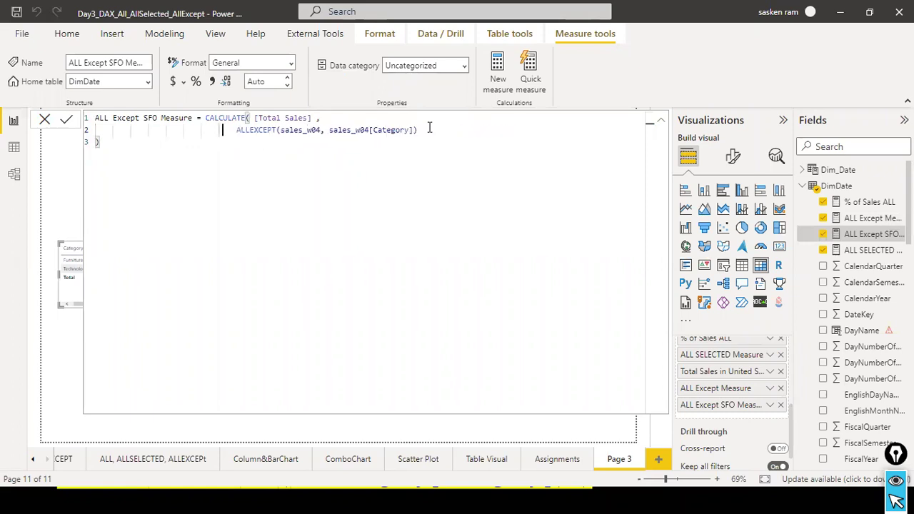
- Paste sales_w04[City] = "San Franscisco" inside ALLEXCEPT on a new line after sales_w04[Category], without the trailing comma
left_click(429, 127)
type(",")
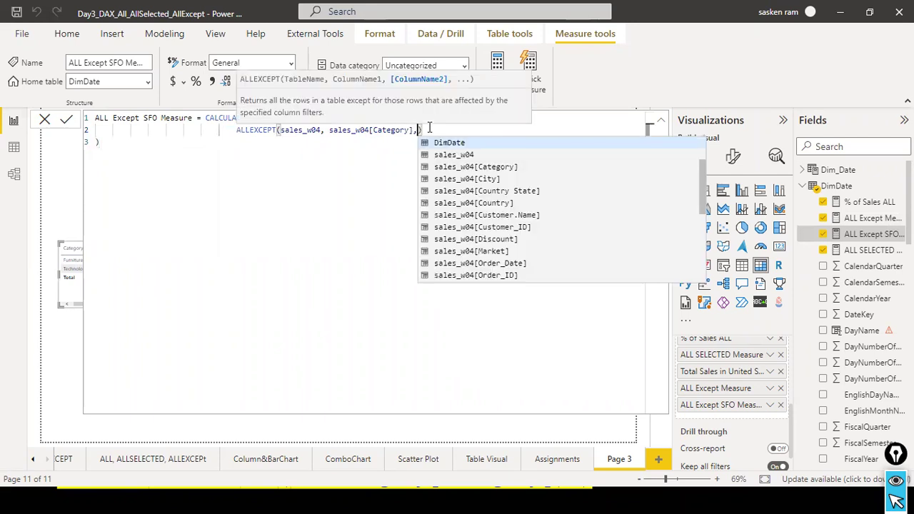
key("shift+Return")
key("ctrl+v")
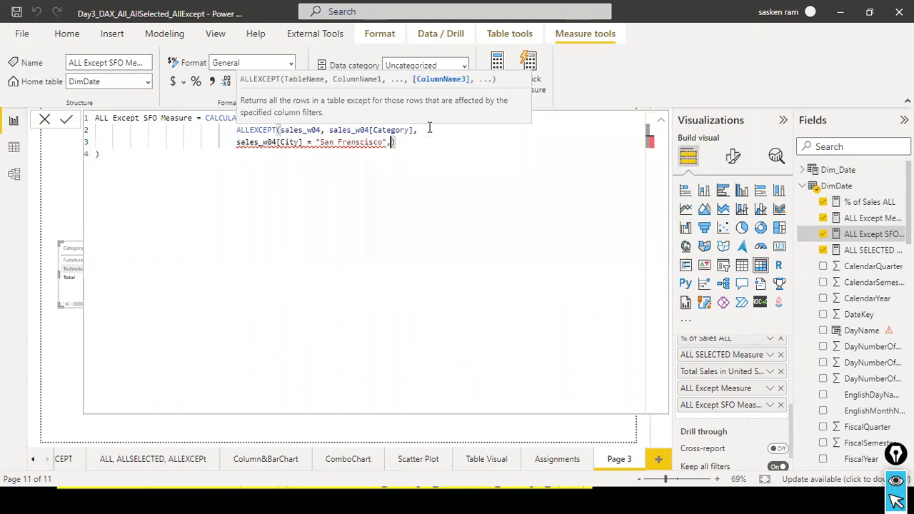
key("BackSpace")
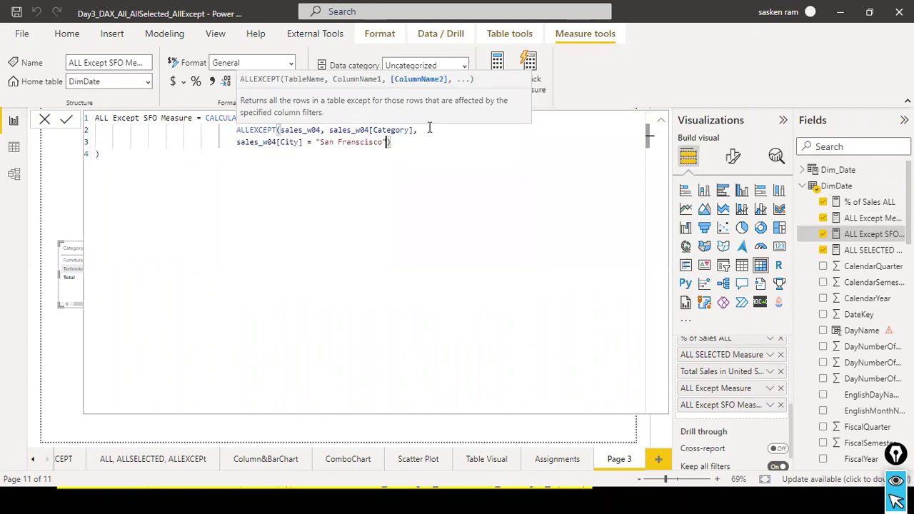
left_click(358, 167)
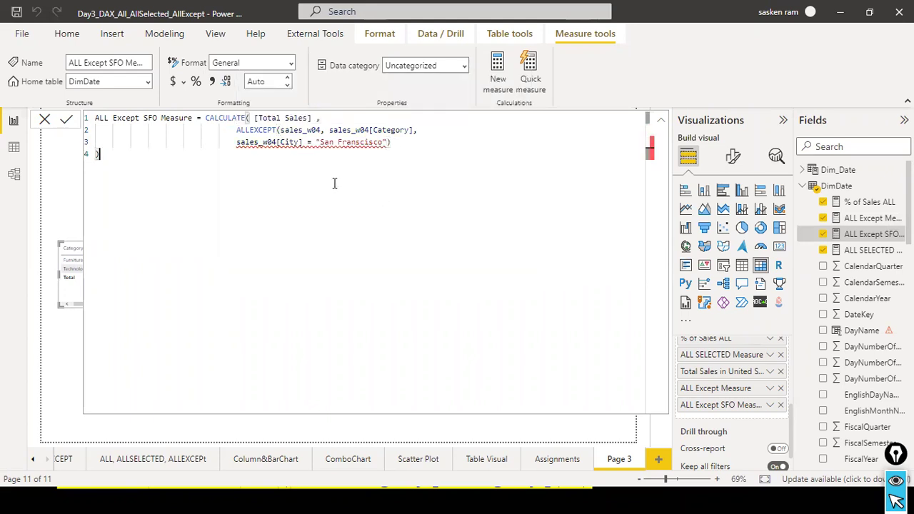
- Move the sales_w04[City] = "San Franscisco" condition out of ALLEXCEPT onto its own line directly after [Total Sales] in CALCULATE
left_click(250, 117)
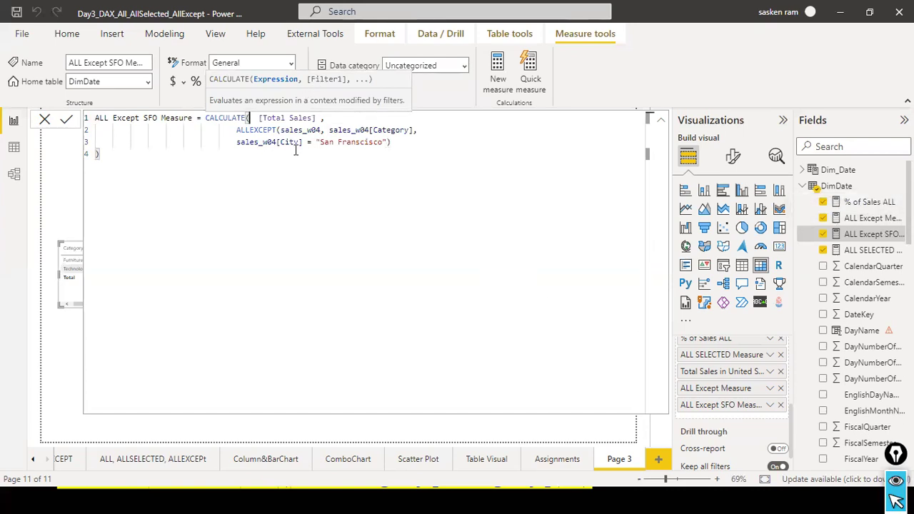
left_click_drag(237, 142, 387, 142)
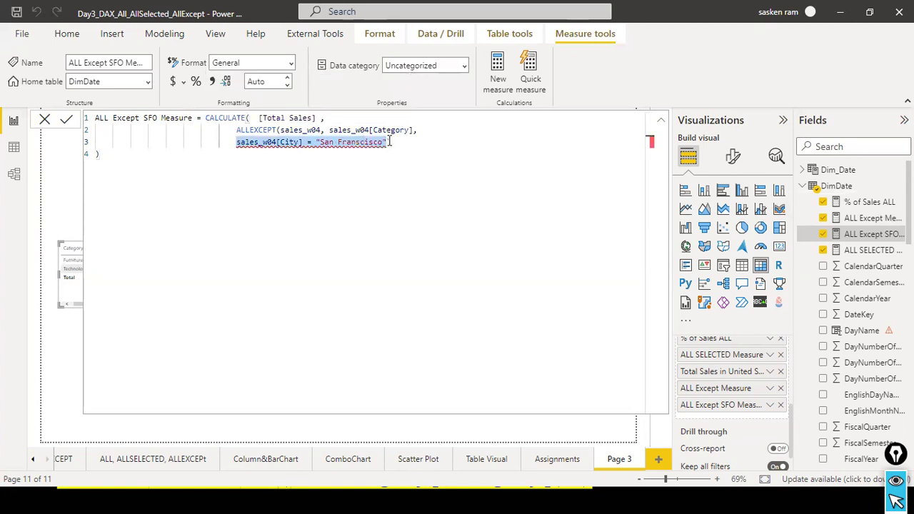
key("Delete")
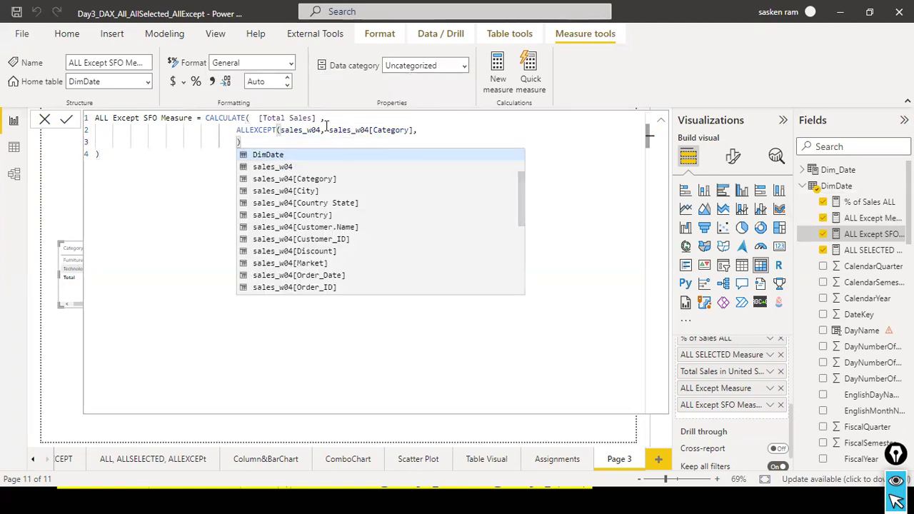
left_click(324, 118)
key("Return")
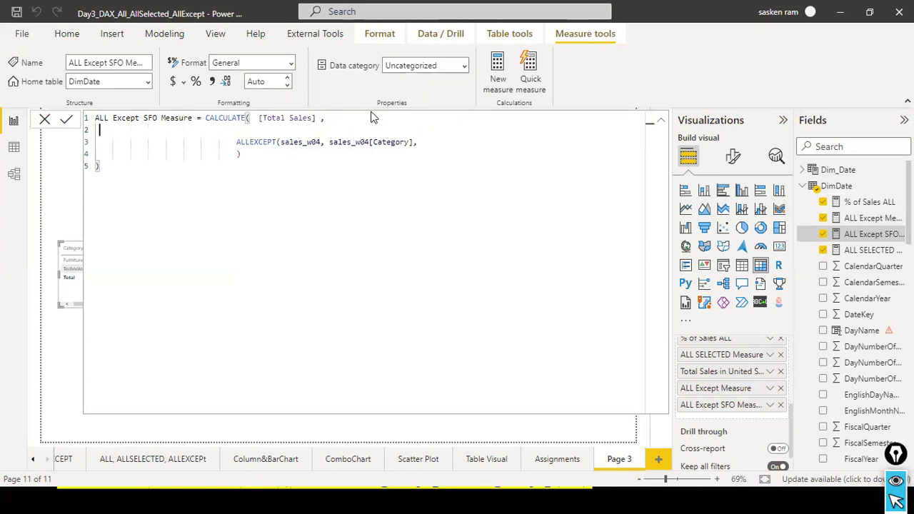
key("Tab")
key("Tab")
type("sales_w04[City] = \"San Fransisco\"")
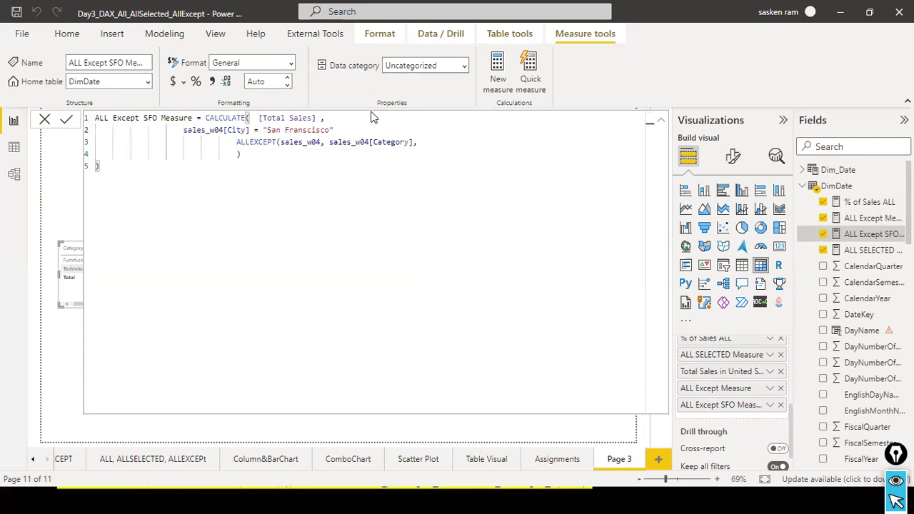
- Add a comma after the City condition, remove the trailing comma after sales_w04[Category], and finish editing the formula
type(",")
left_click(426, 141)
key("BackSpace")
type(")")
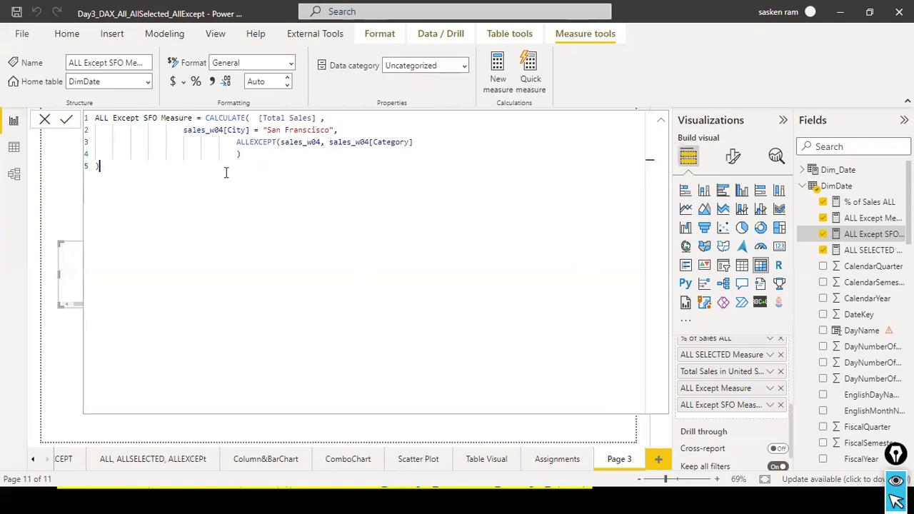
left_click(45, 120)
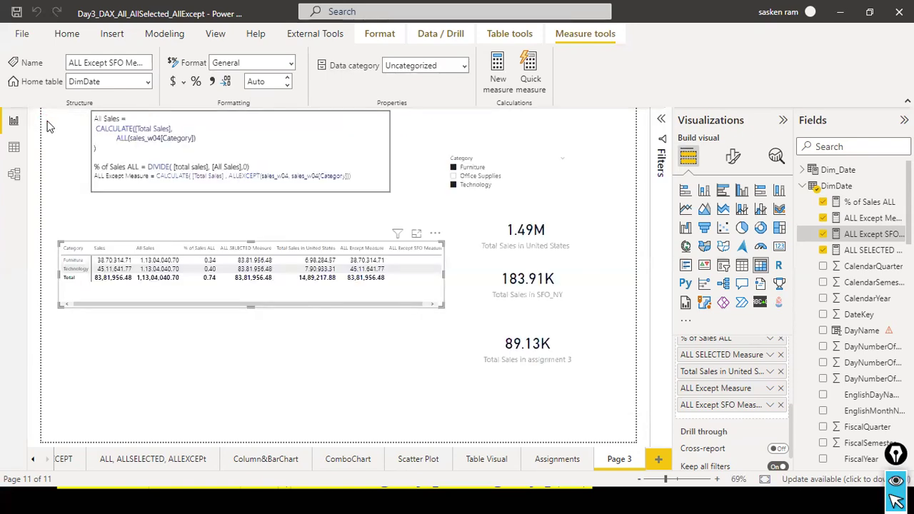
- Shift the category matrix slightly right and add a card with ALL Except SFO Measure below the Total Sales in assignment 3 card
left_click_drag(355, 304, 392, 301)
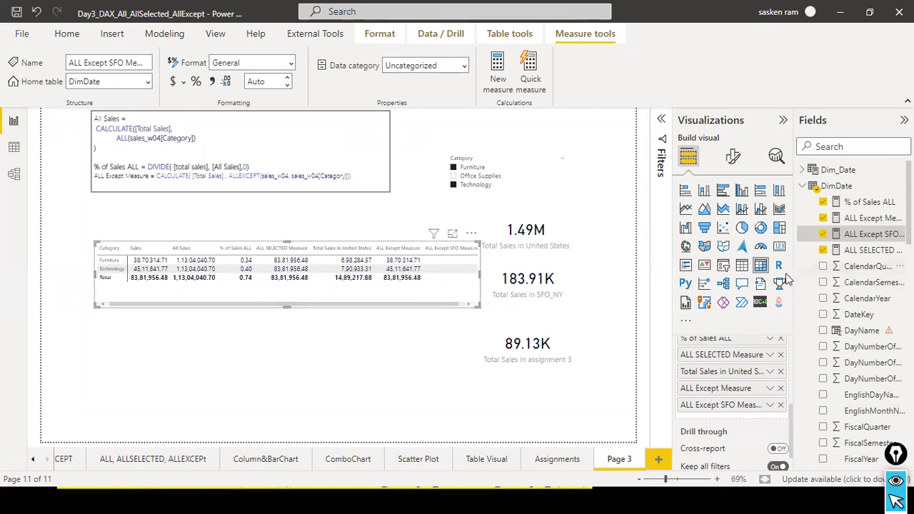
left_click(384, 373)
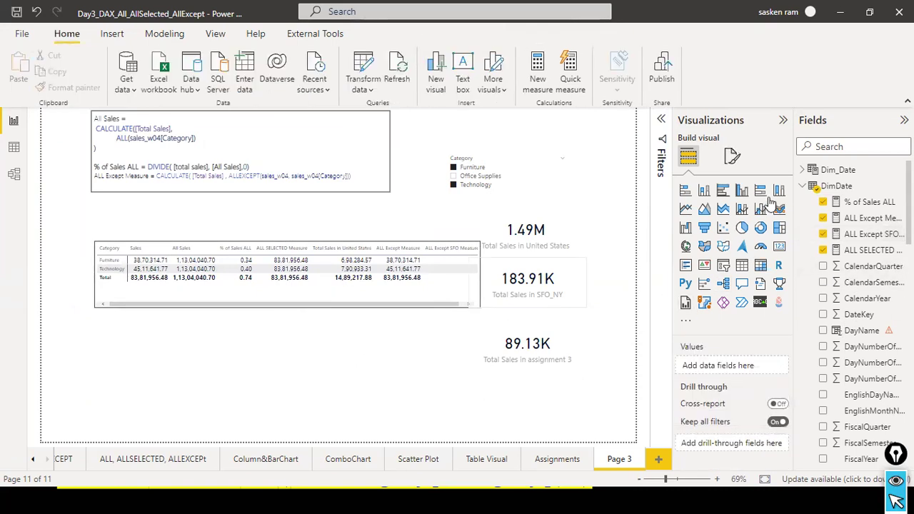
left_click(779, 246)
left_click_drag(312, 361, 301, 408)
left_click_drag(82, 380, 525, 406)
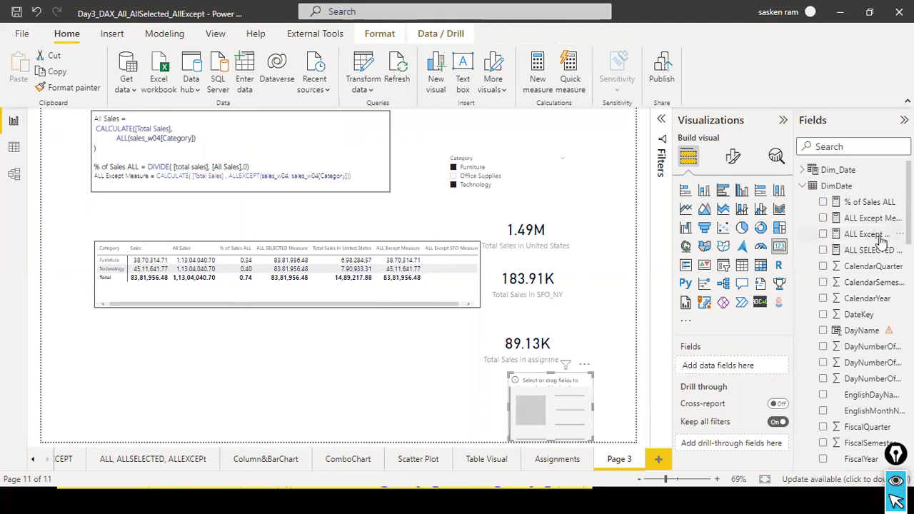
left_click_drag(625, 324, 568, 408)
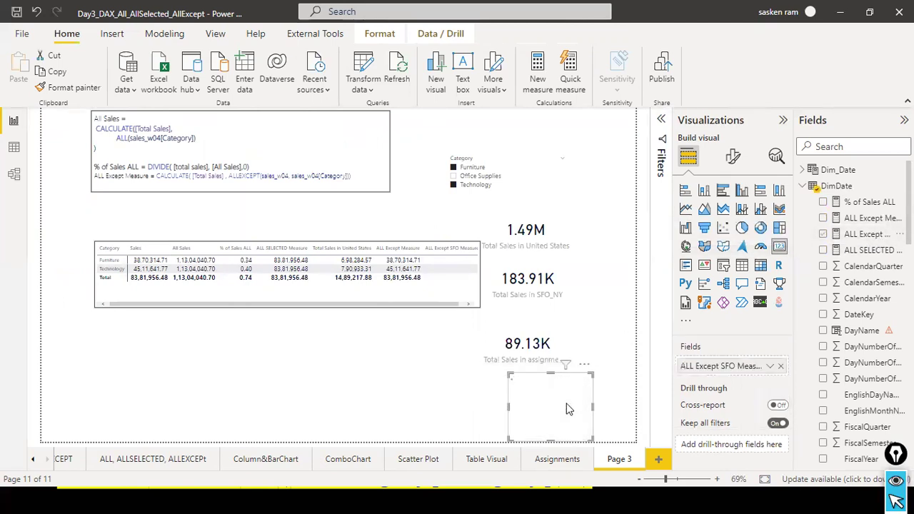
left_click(456, 391)
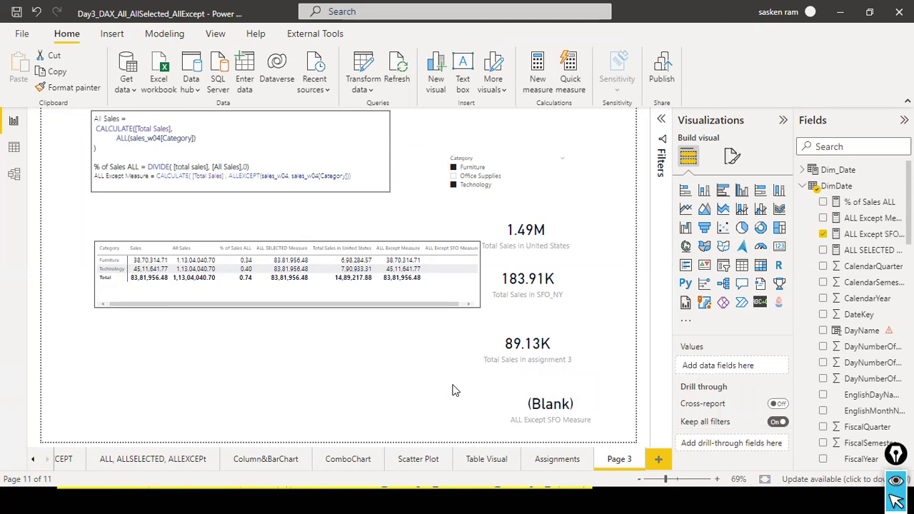
left_click(569, 390)
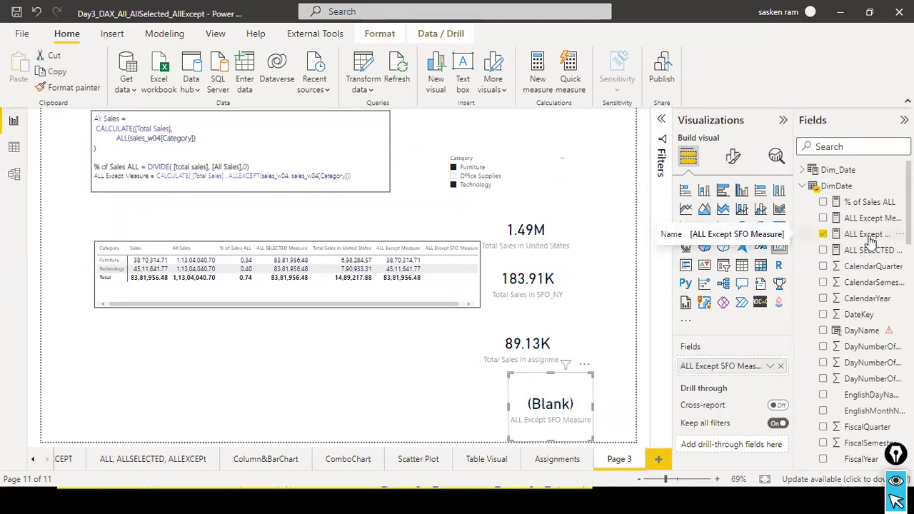
- Open the ALL Except SFO Measure formula, and open the City column's filter list in the sales_w04 table data
left_click(869, 239)
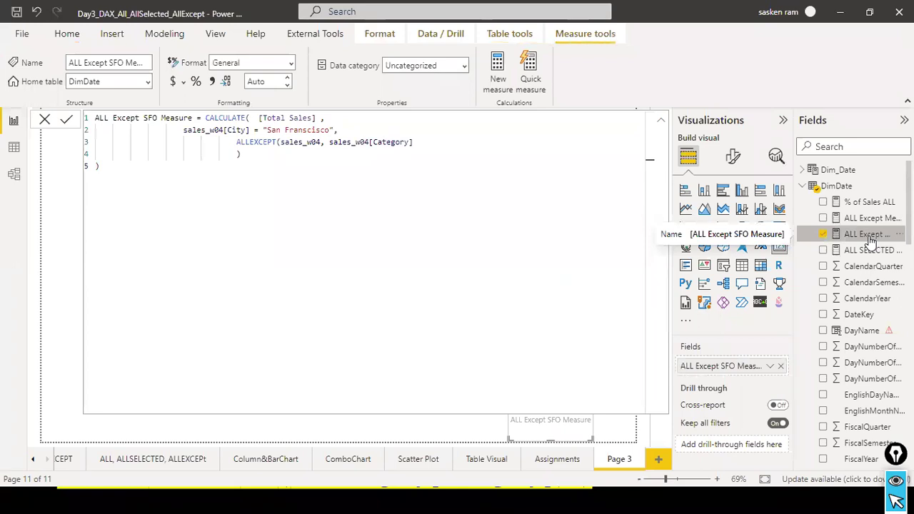
left_click(16, 150)
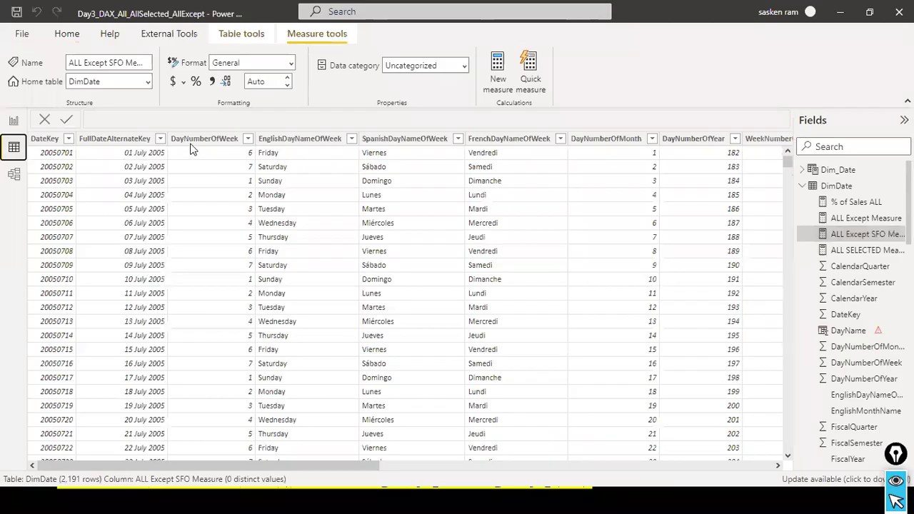
left_click(803, 186)
left_click(836, 203)
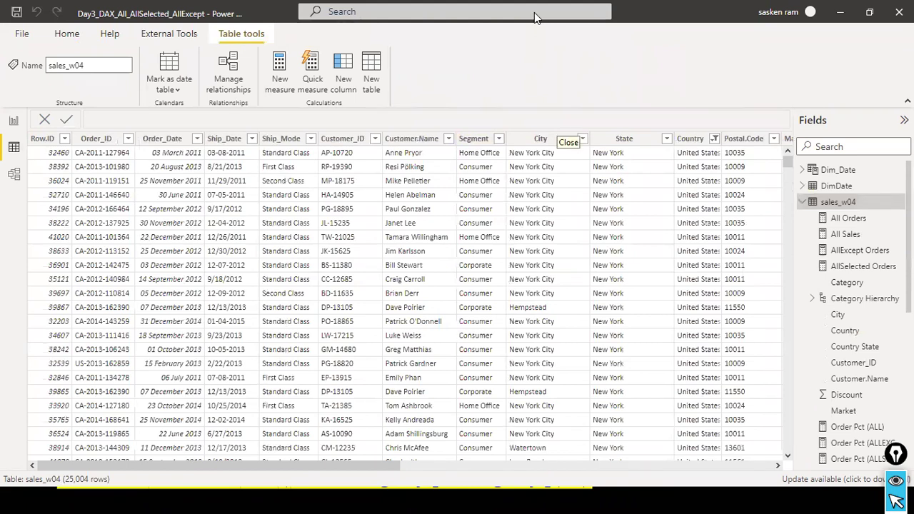
left_click(584, 143)
left_click(583, 141)
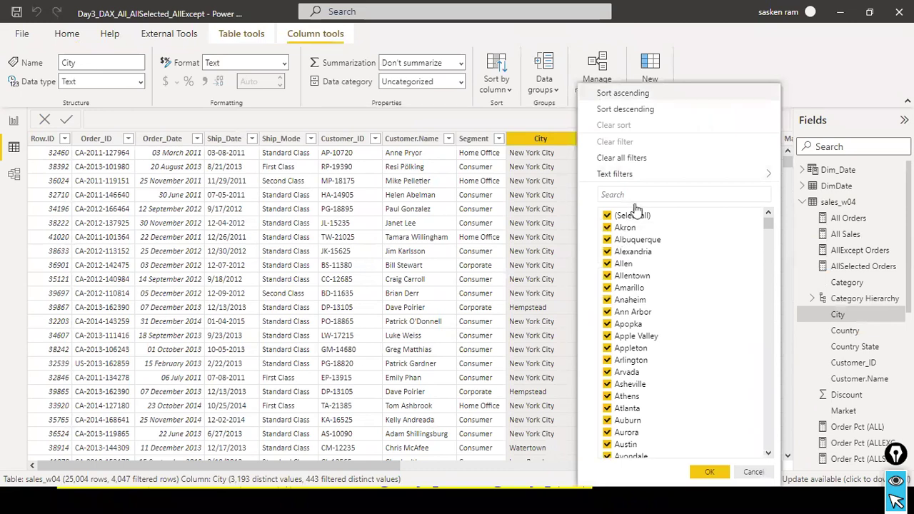
- Search the City filter list for "san fan" and clear the search
left_click(641, 195)
type("san fan")
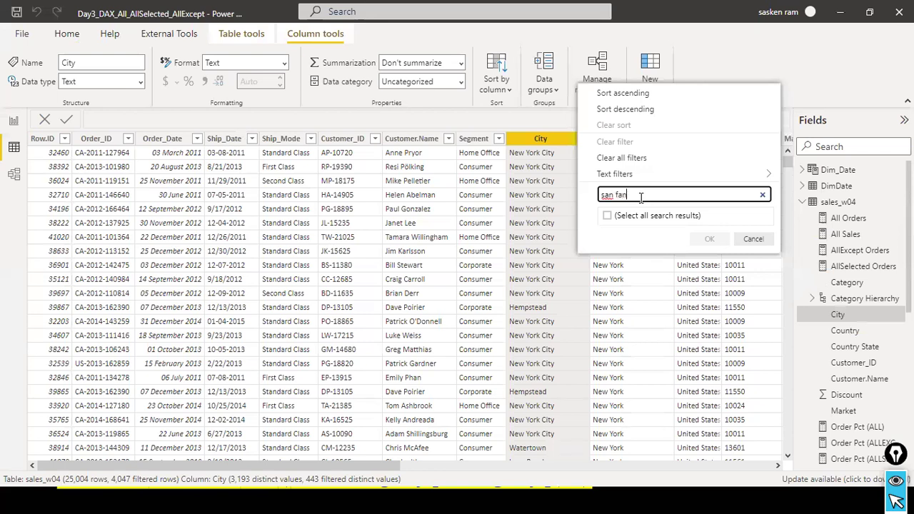
key("BackSpace")
key("BackSpace")
key("BackSpace")
key("BackSpace")
key("BackSpace")
key("BackSpace")
- Examine the City values list to check how San Francisco is spelled in the data
scroll(698, 342, "down", 20)
scroll(690, 379, "down", 15)
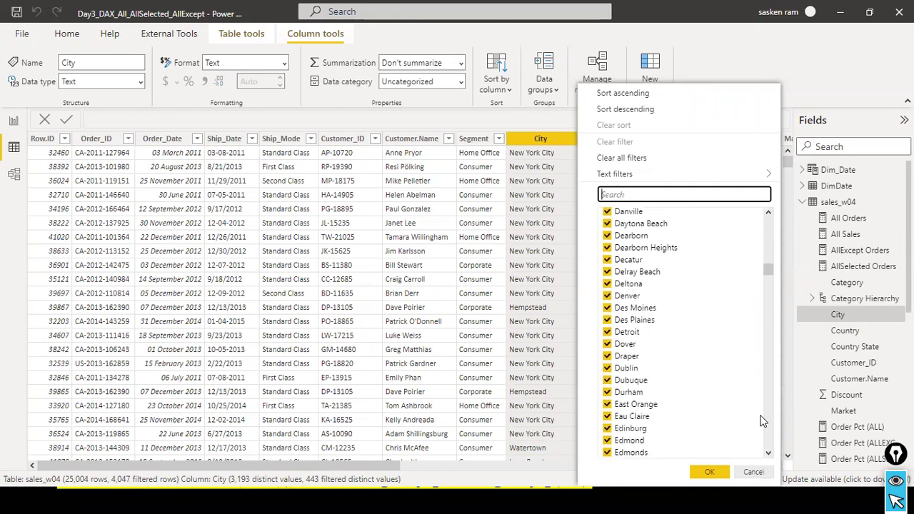
scroll(766, 409, "down", 15)
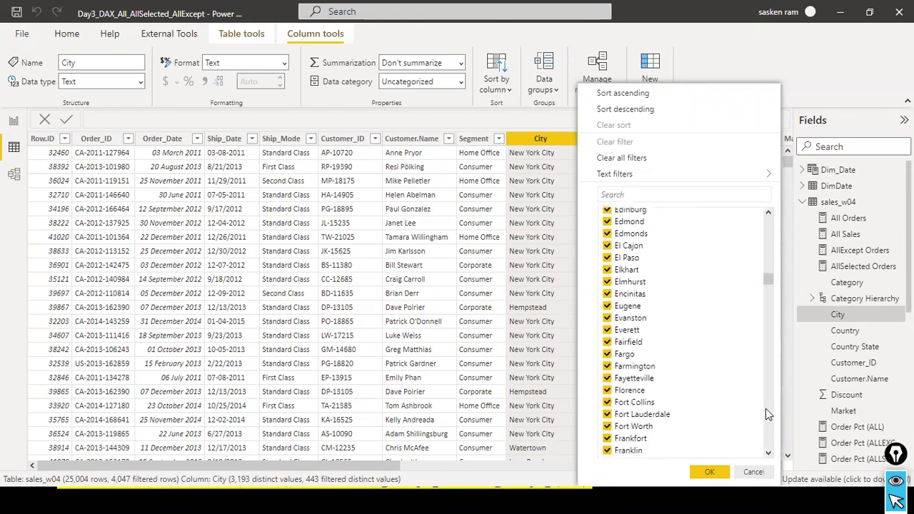
scroll(766, 409, "down", 15)
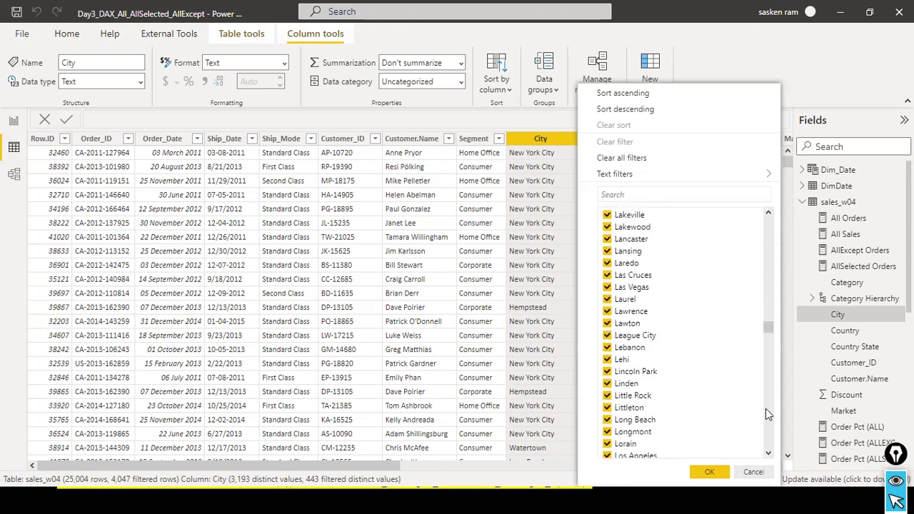
scroll(765, 409, "down", 15)
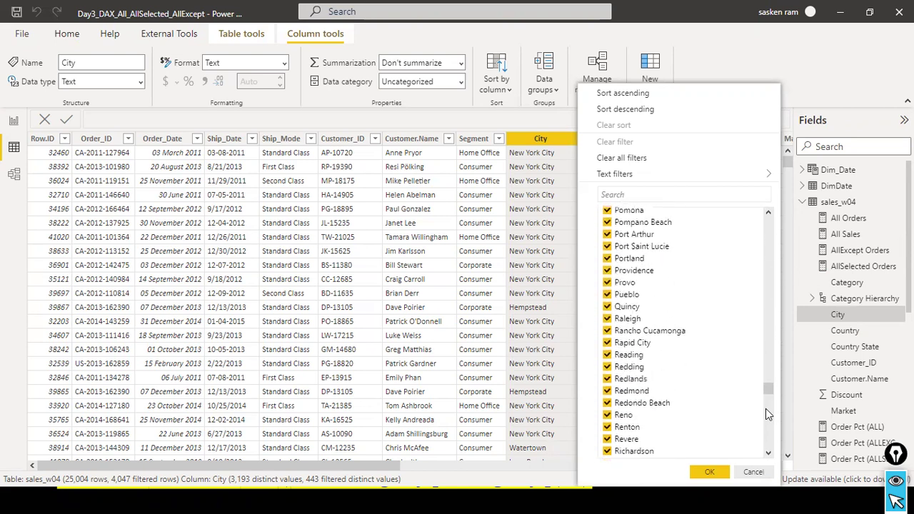
scroll(765, 408, "down", 6)
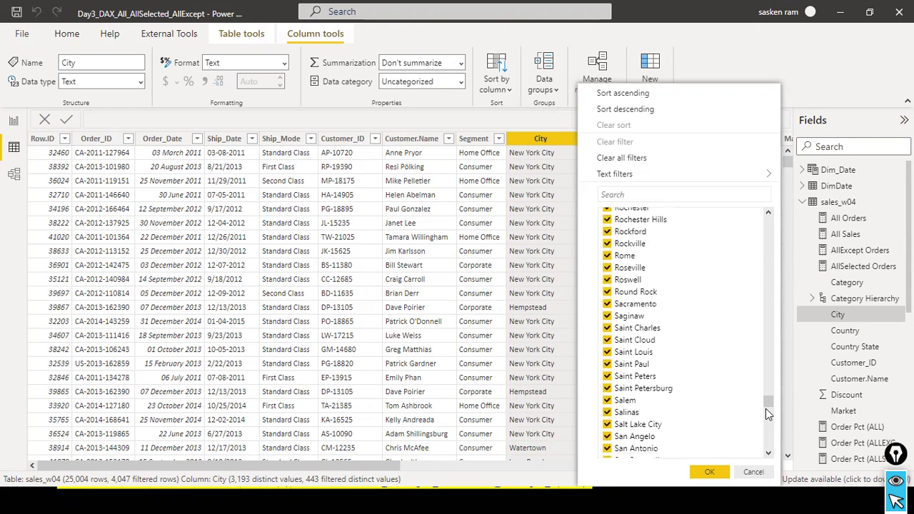
scroll(766, 409, "down", 6)
scroll(766, 409, "down", 1)
scroll(765, 409, "down", 3)
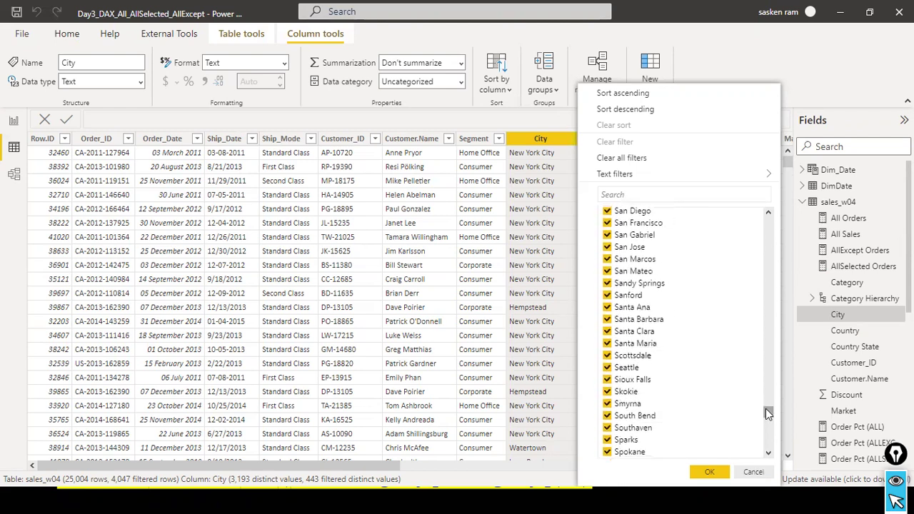
scroll(765, 408, "up", 3)
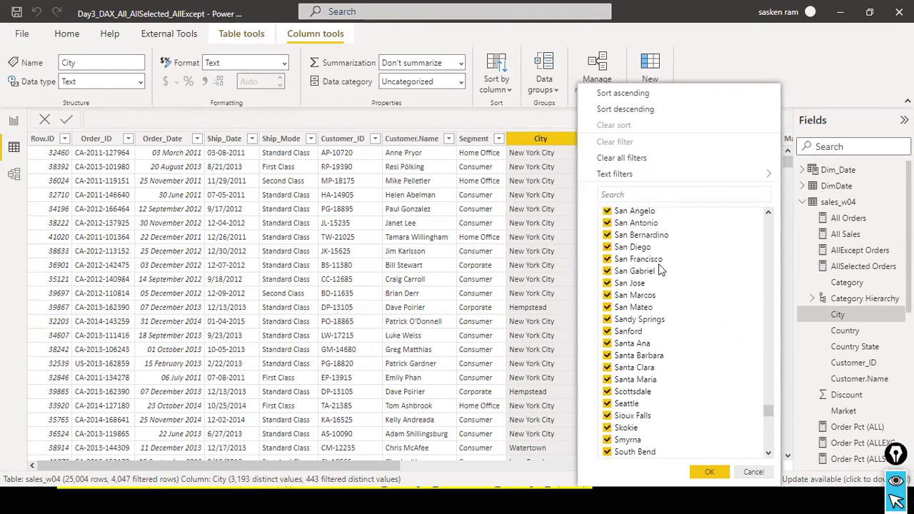
- Return to the report and correct the city in ALL Except SFO Measure to "San Francisco", closing the formula editor
left_click(14, 120)
left_click(13, 120)
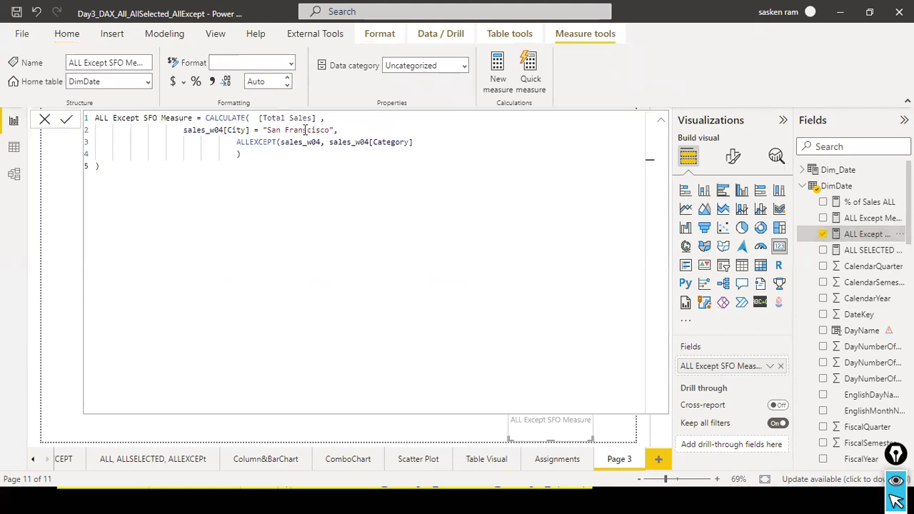
key("Delete")
left_click(355, 183)
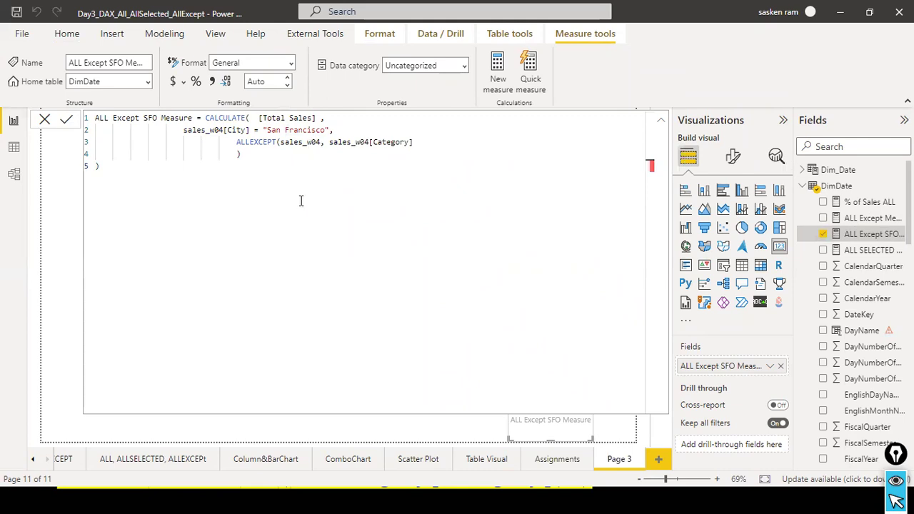
left_click(45, 123)
left_click(436, 375)
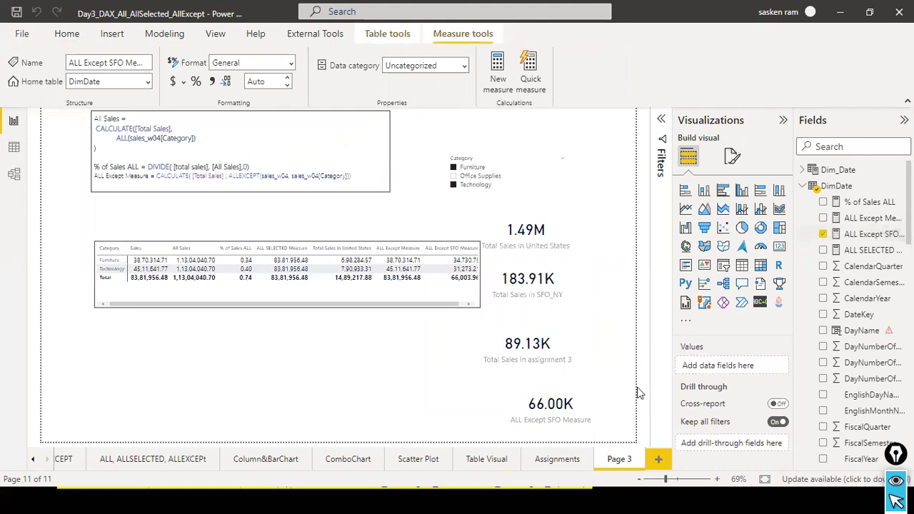
- Reduce the height of the ALL Except SFO Measure card, and shift and shorten the Total Sales in assignment 3 card above it
left_click(580, 407)
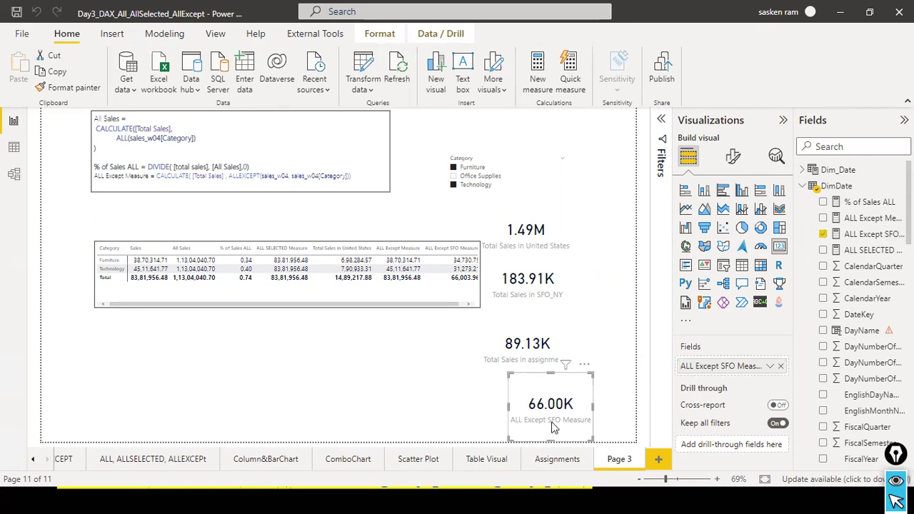
left_click_drag(554, 426, 554, 417)
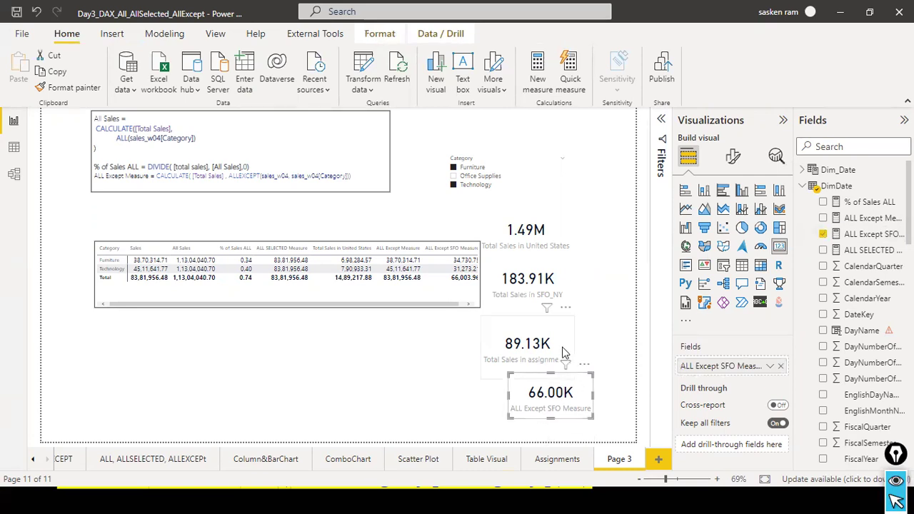
left_click_drag(562, 351, 580, 336)
left_click_drag(550, 367, 577, 347)
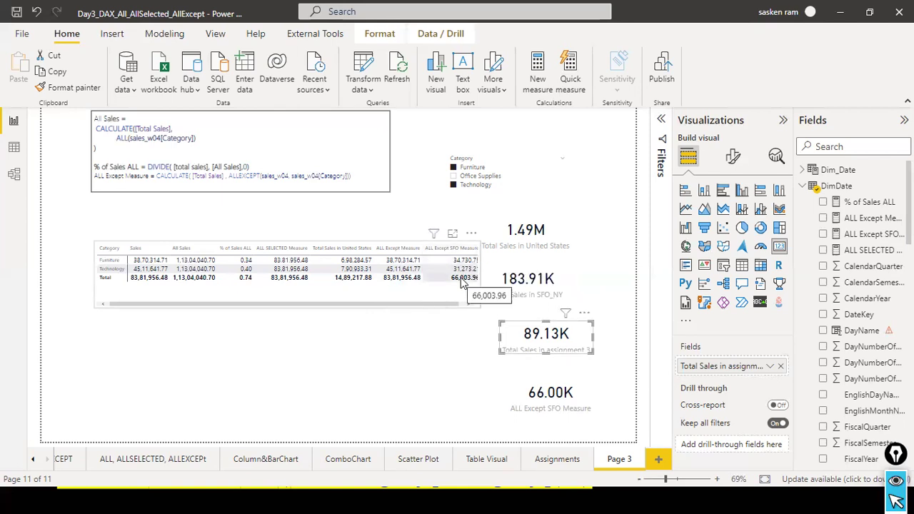
- Move the category matrix slightly lower and shift the three Total Sales cards up toward the page's right edge
left_click(457, 248)
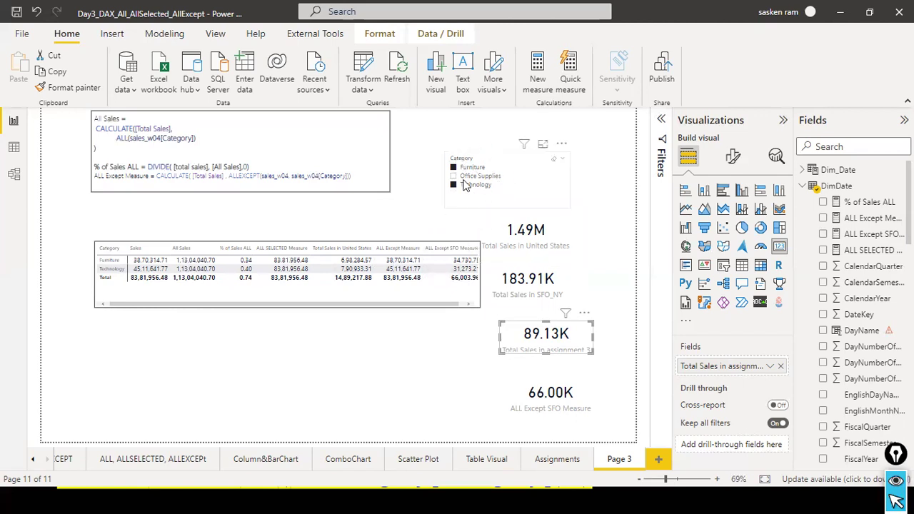
left_click(466, 304)
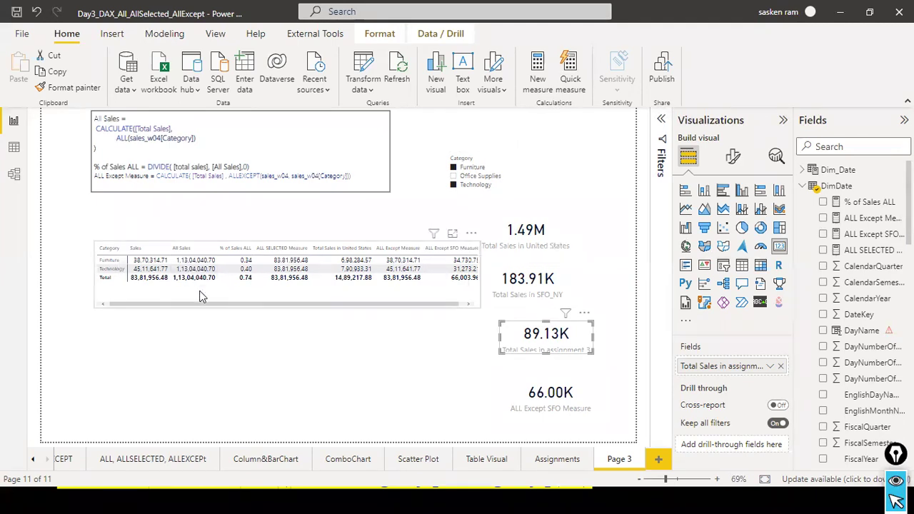
left_click_drag(132, 293, 193, 309)
left_click(557, 241)
left_click_drag(561, 240, 614, 200)
left_click_drag(571, 279, 621, 250)
left_click_drag(585, 334, 615, 303)
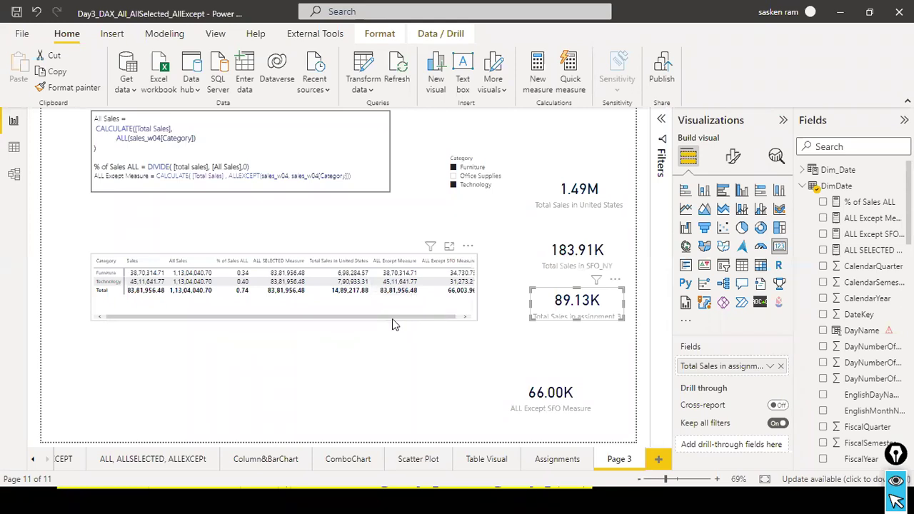
left_click_drag(396, 318, 446, 319)
left_click(452, 279)
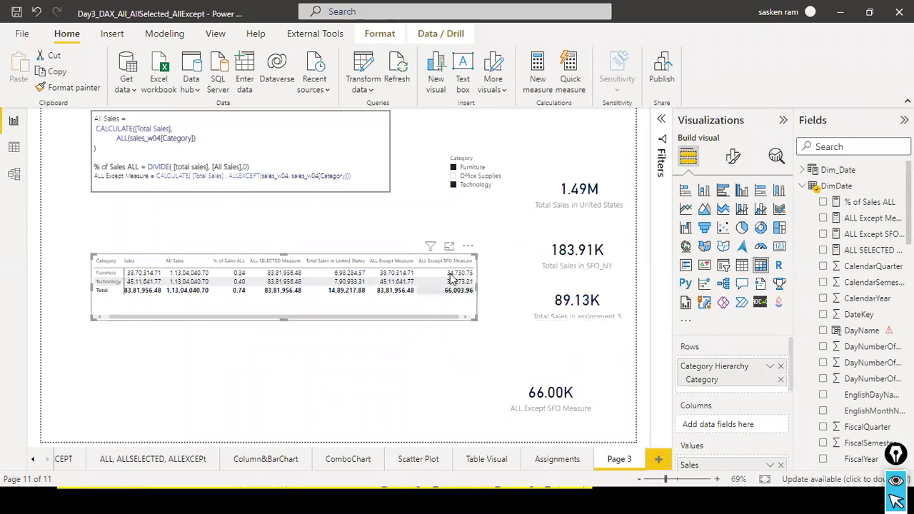
- Copy the full formula of the All Sales measure in sales_w04 and close the formula editor
left_click(384, 356)
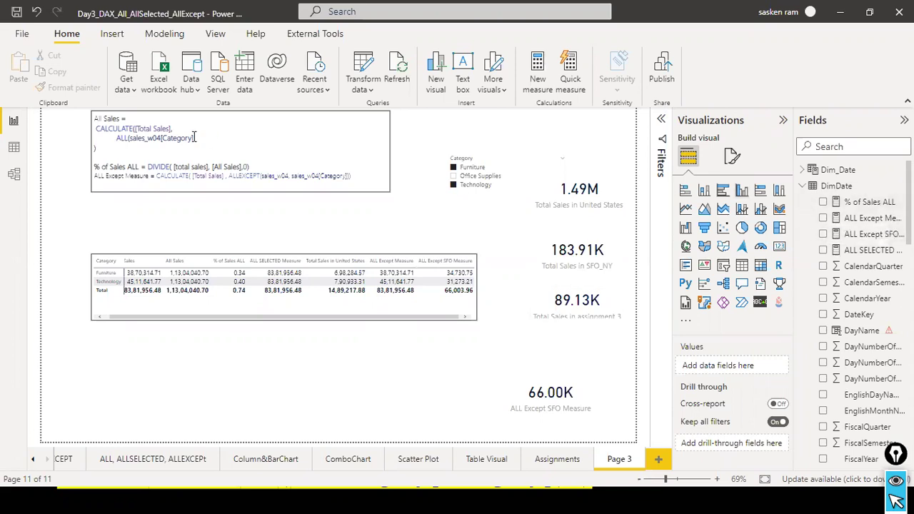
left_click(165, 33)
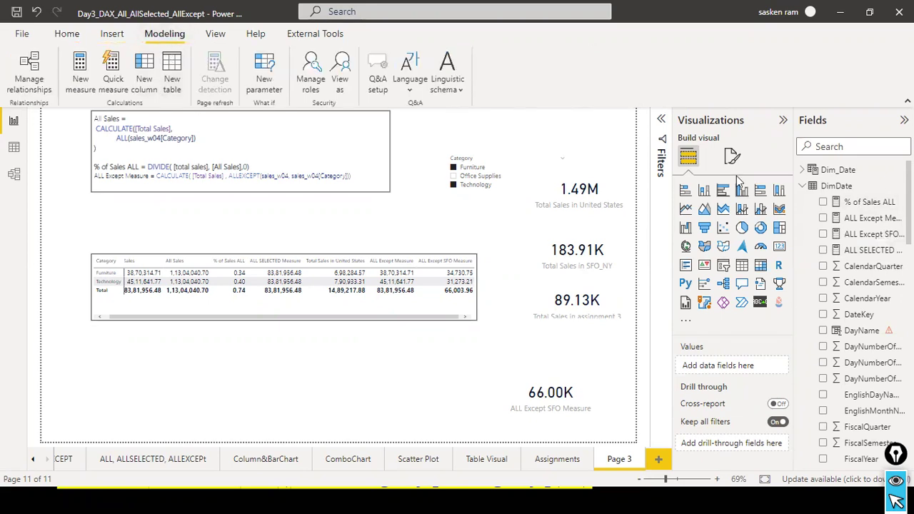
left_click(865, 251)
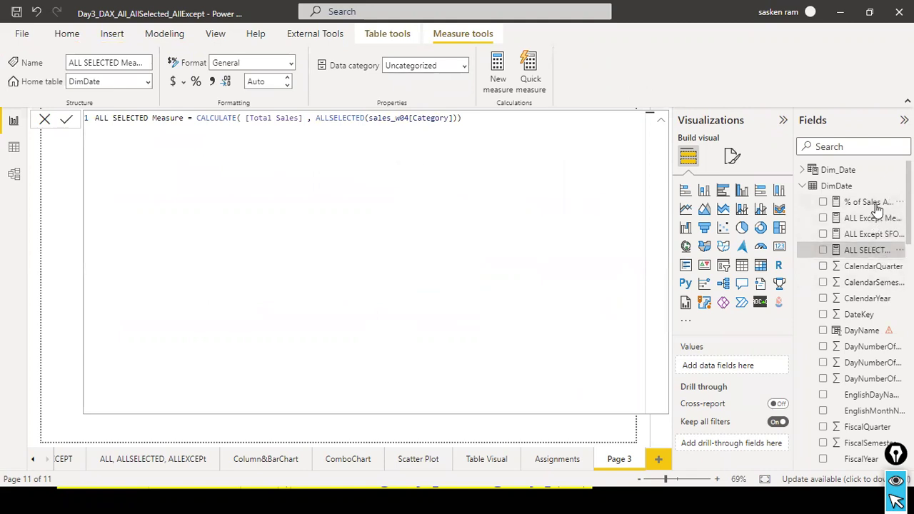
scroll(875, 323, "down", 4)
scroll(879, 331, "down", 8)
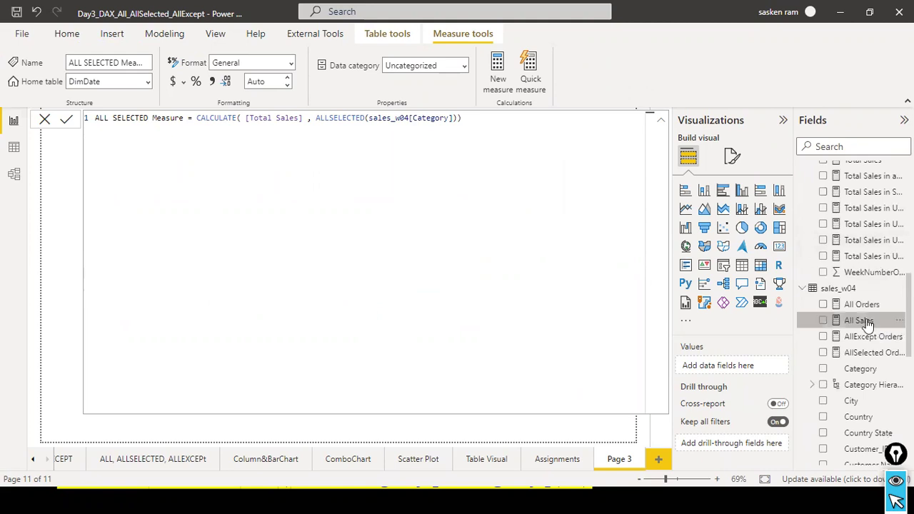
left_click(862, 321)
key("ctrl+a")
key("ctrl+c")
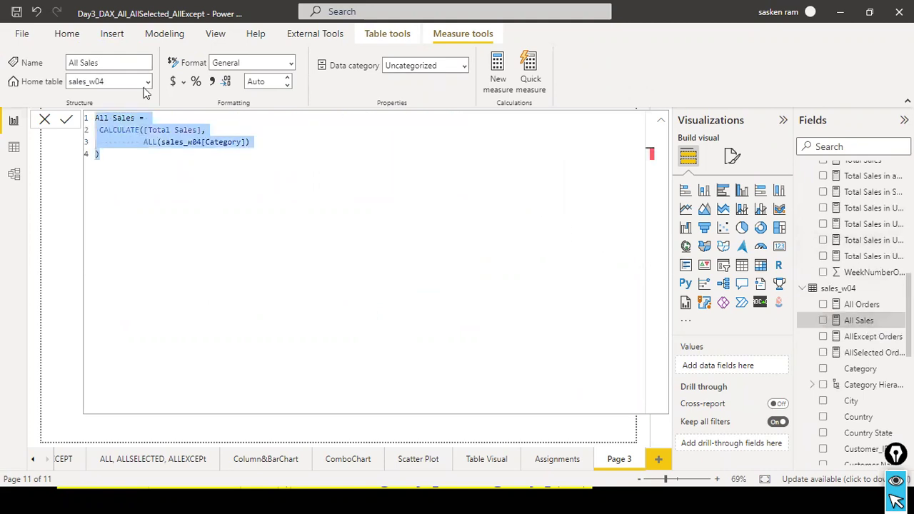
left_click(43, 120)
left_click(49, 175)
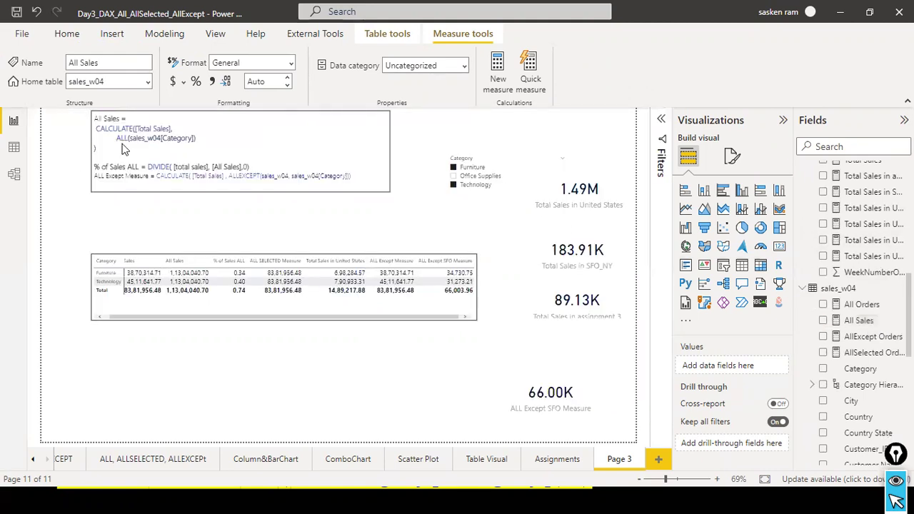
- Create a new measure from the copied All Sales formula and rename it Remove Filter Sales
left_click(164, 34)
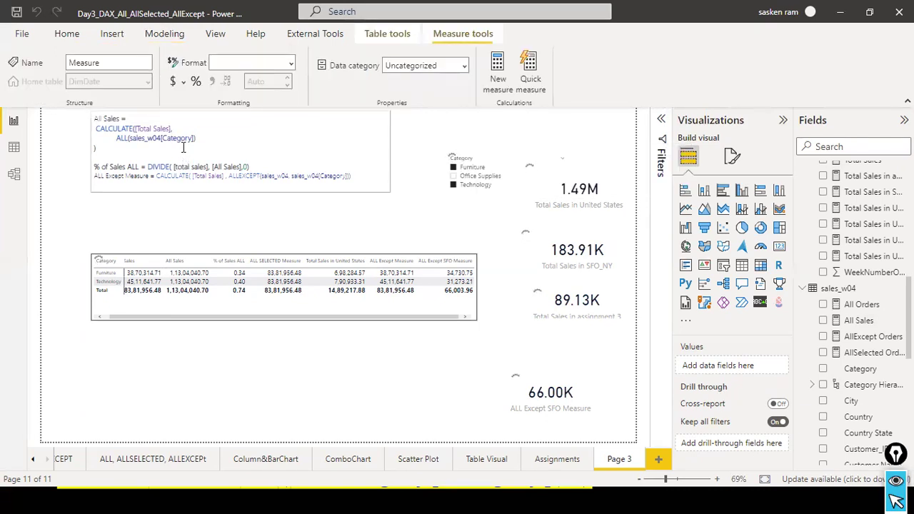
key("ctrl+a")
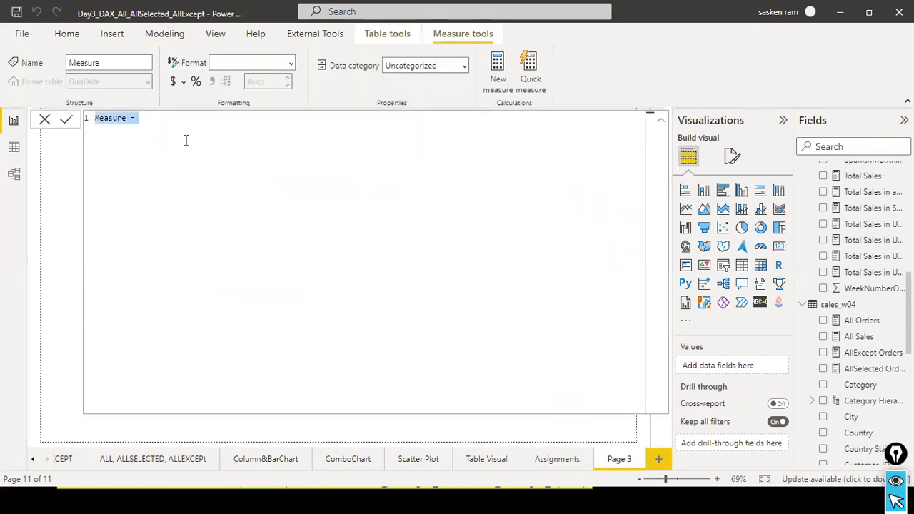
key("ctrl+v")
left_click(146, 118)
left_click_drag(109, 117, 5, 111)
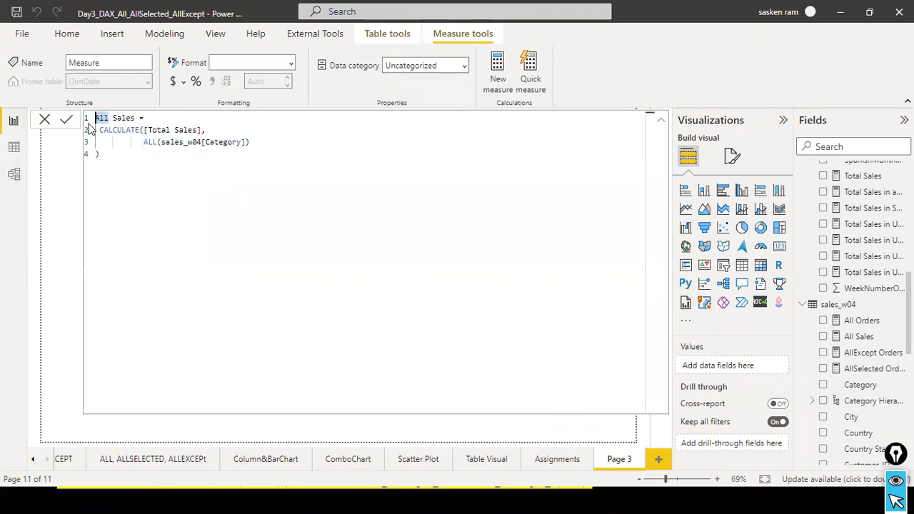
type("Remve")
key("Left")
key("Left")
key("Left")
type("o")
key("Right")
key("Right")
key("Right")
type("Filter")
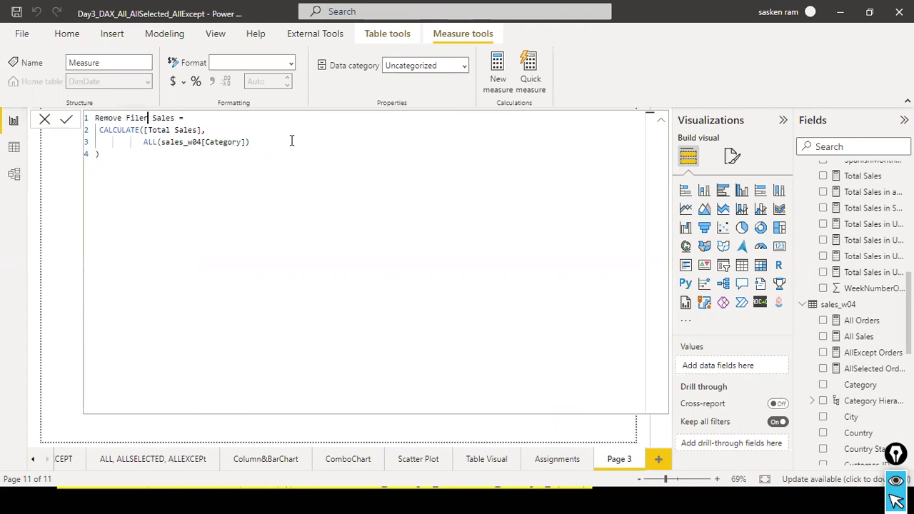
key("Right")
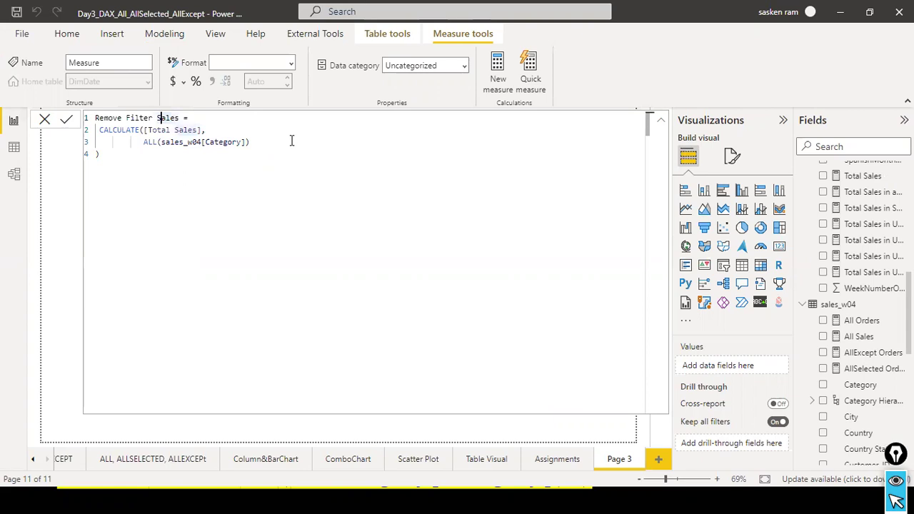
- Replace ALL with REMOVEFILTERS on sales_w04[Category] in Remove Filter Sales, commit the measure and close the formula editor
key("Down")
key("Down")
key("Left")
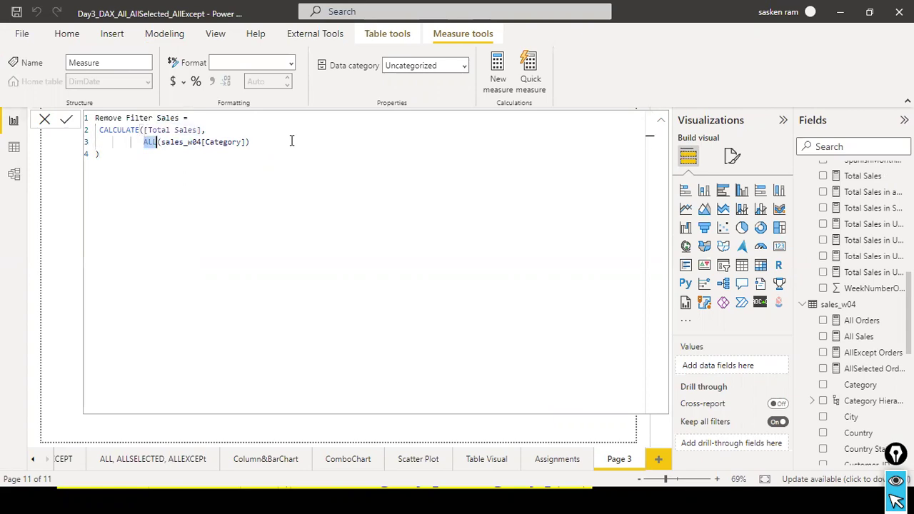
type("remo")
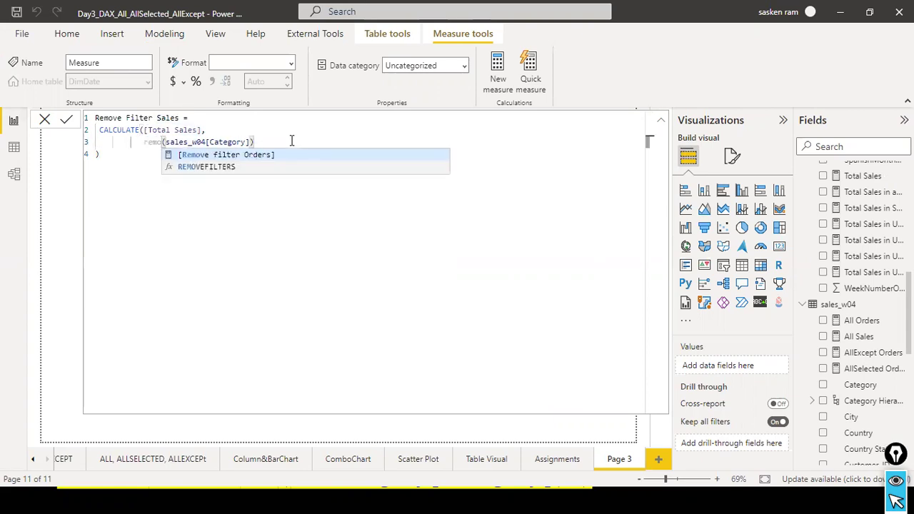
key("Down")
key("Tab")
key("Down")
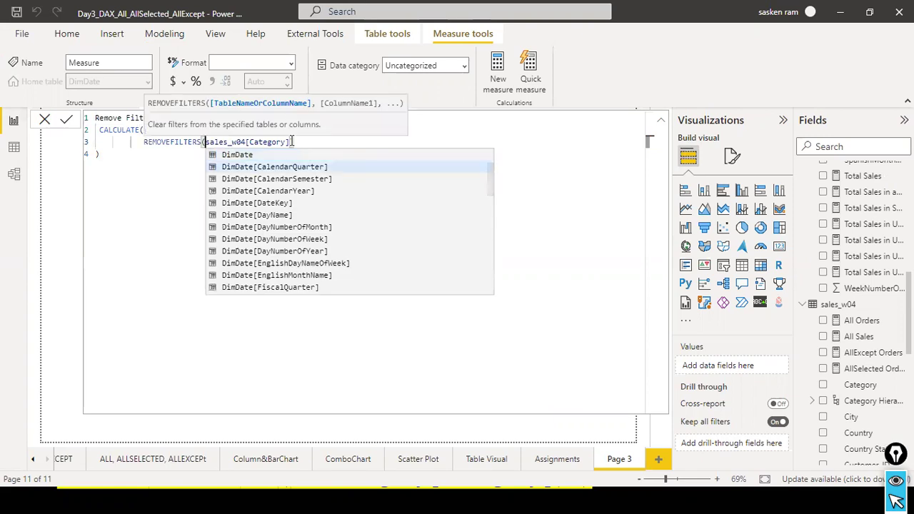
key("Escape")
key("Down")
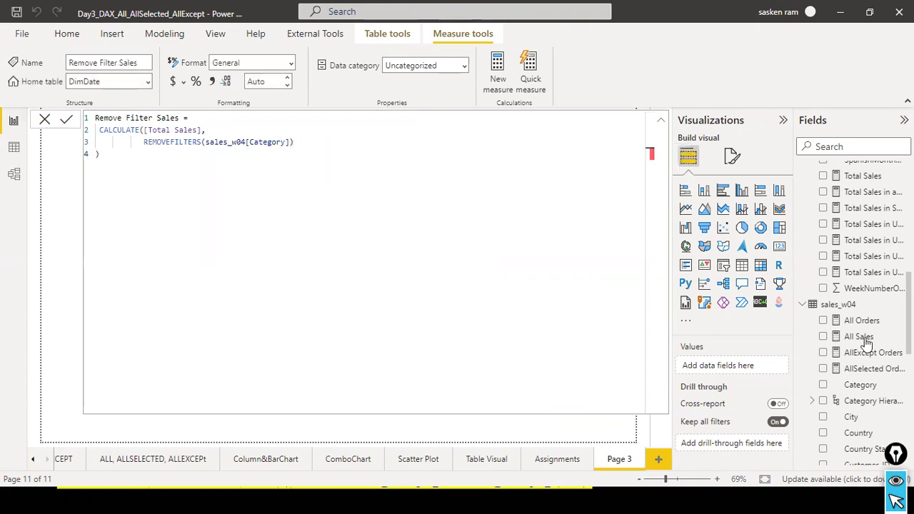
left_click(45, 120)
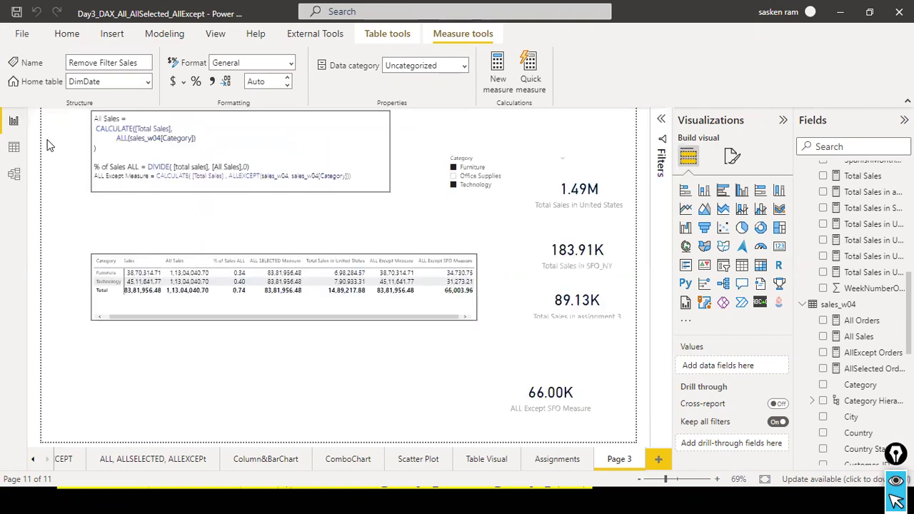
- Shift the category matrix toward the page's upper left and widen it to make room for another column
left_click(330, 319)
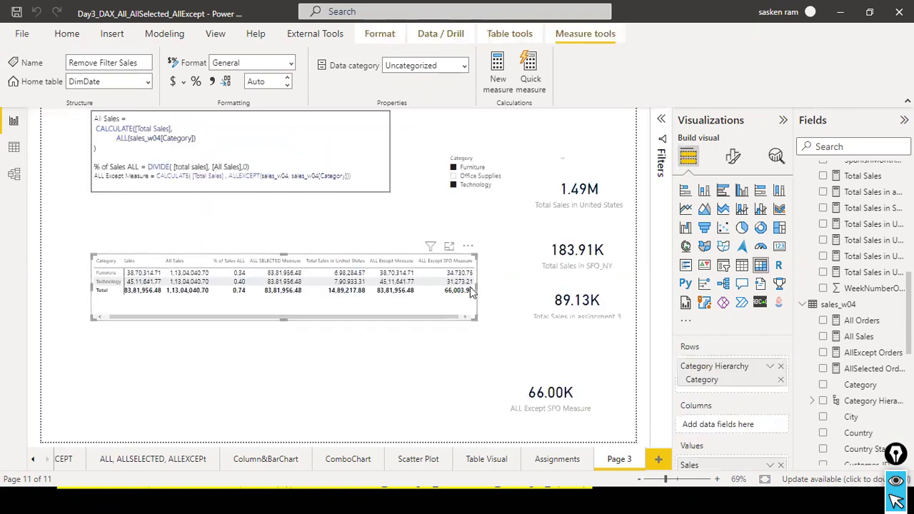
left_click_drag(457, 308, 419, 300)
left_click_drag(600, 278, 600, 277)
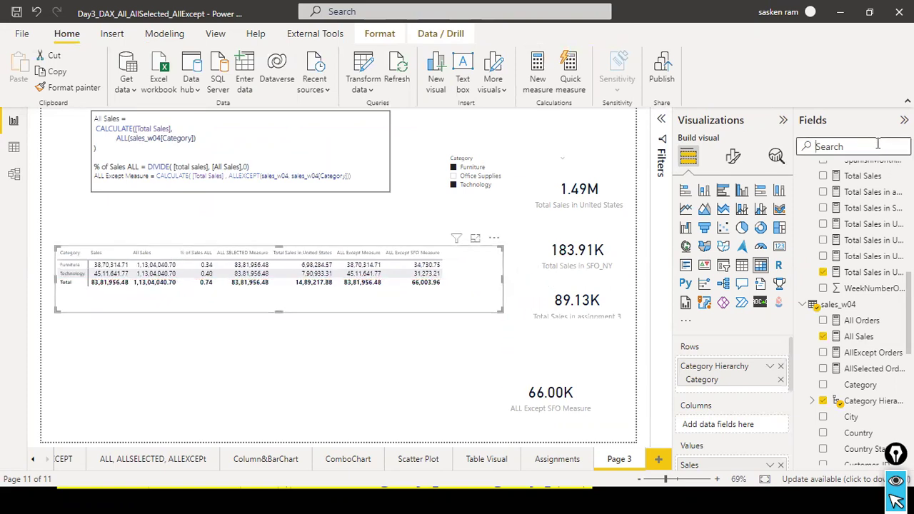
- Search the fields for "remove" and add the Remove Filter Sales measure to the category matrix
left_click(878, 144)
type("remove")
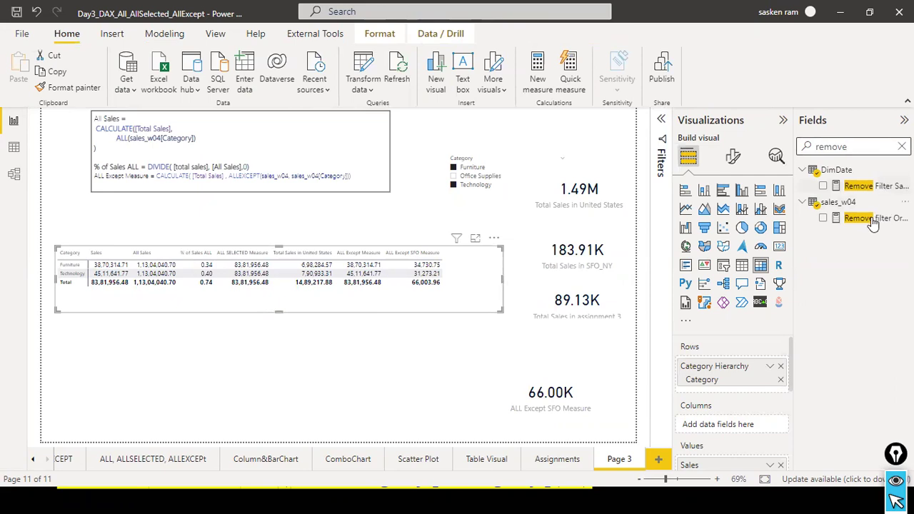
left_click_drag(840, 227, 491, 271)
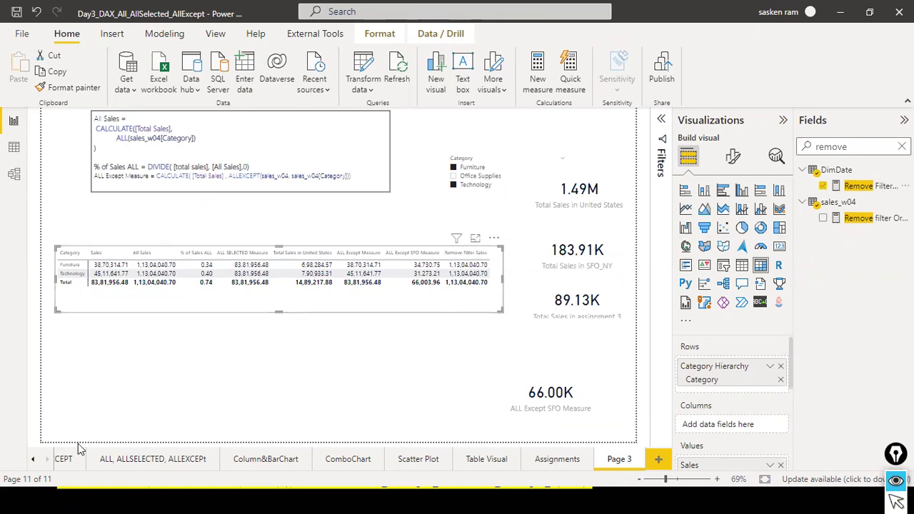
- Draw red arrows pointing at the All Sales, Remove Filter Sales, ALL SELECTED Measure and ALL Except Measure columns
left_click_drag(112, 392, 152, 289)
left_click_drag(485, 392, 478, 300)
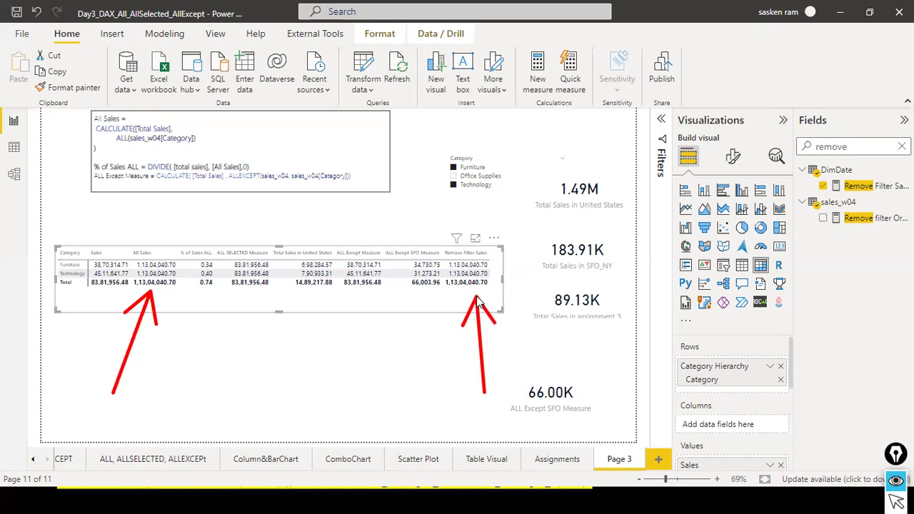
left_click_drag(248, 220, 246, 262)
left_click_drag(369, 208, 363, 245)
left_click_drag(157, 206, 160, 242)
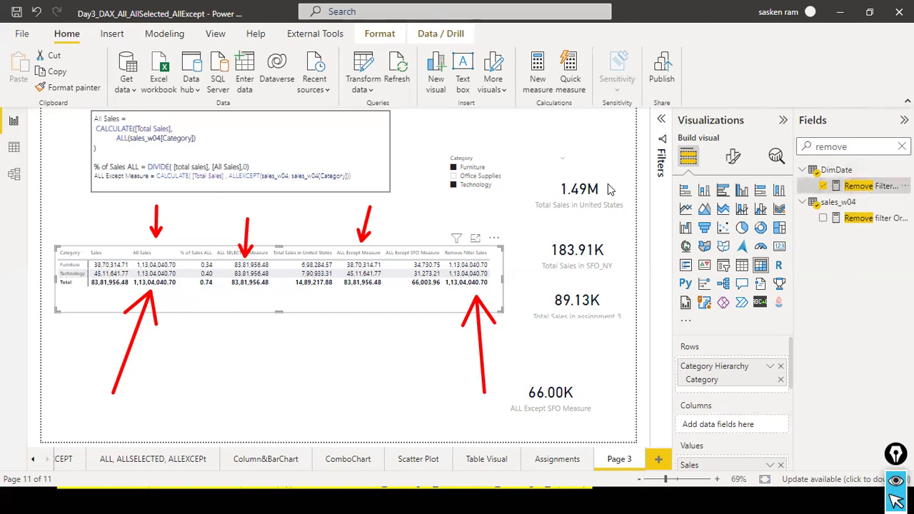
- Change Remove Filter Sales to apply REMOVEFILTERS to the whole sales_w04 table, commit it and close the formula editor
left_click(844, 187)
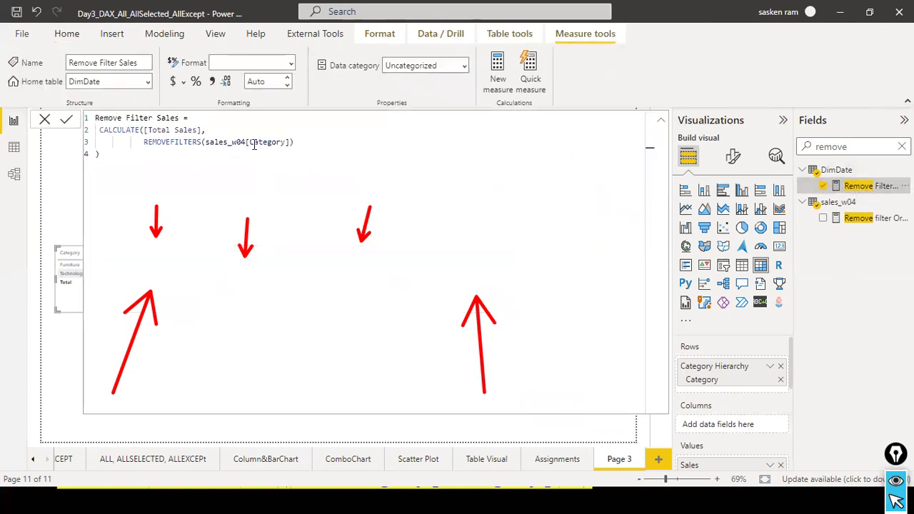
left_click_drag(245, 141, 292, 143)
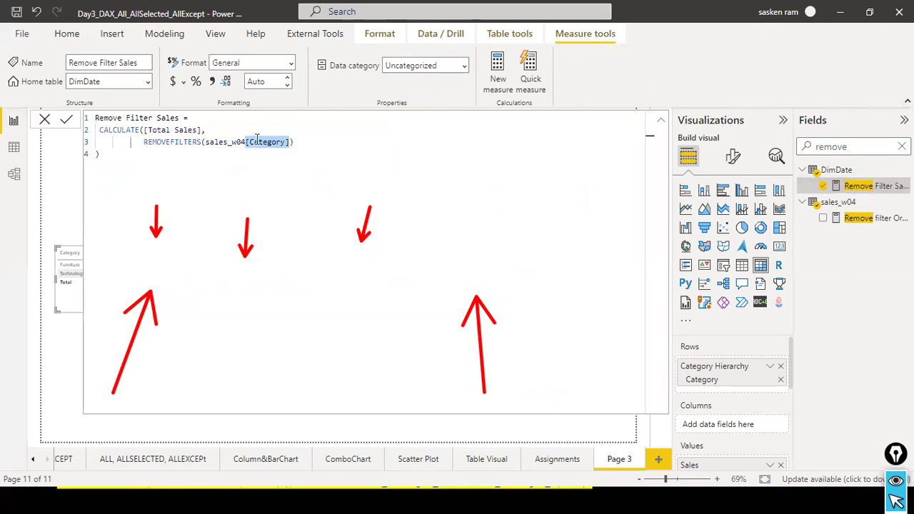
key("BackSpace")
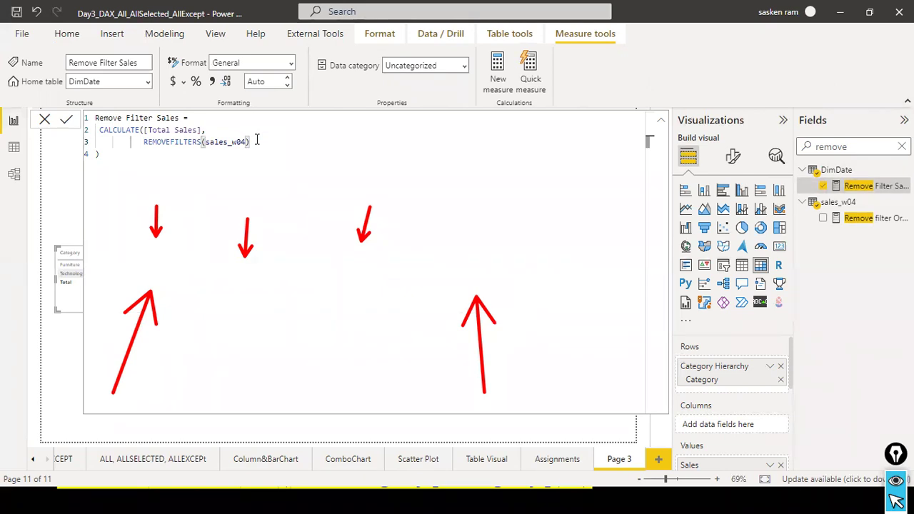
key("Down")
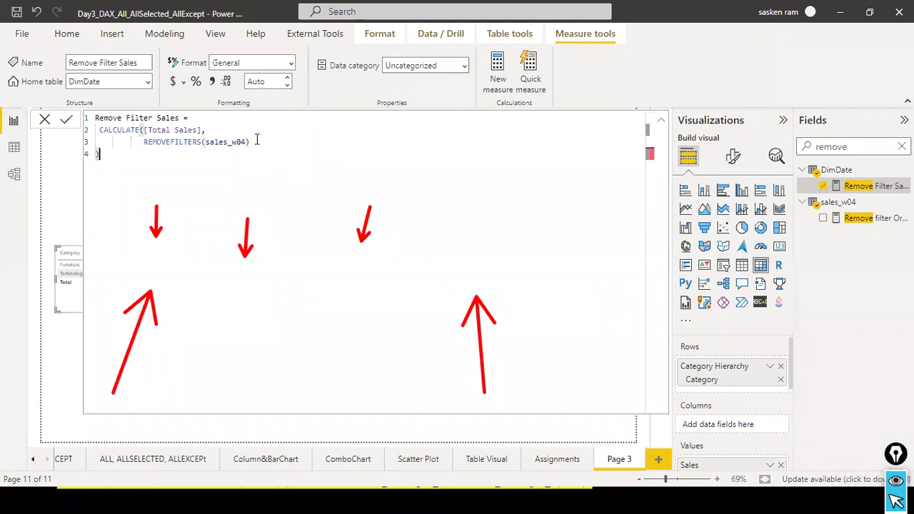
left_click(257, 140)
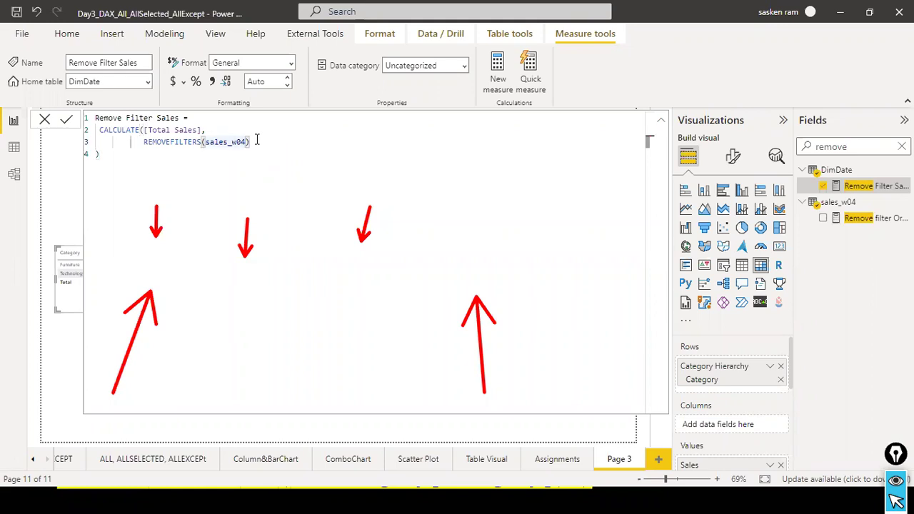
key("Down")
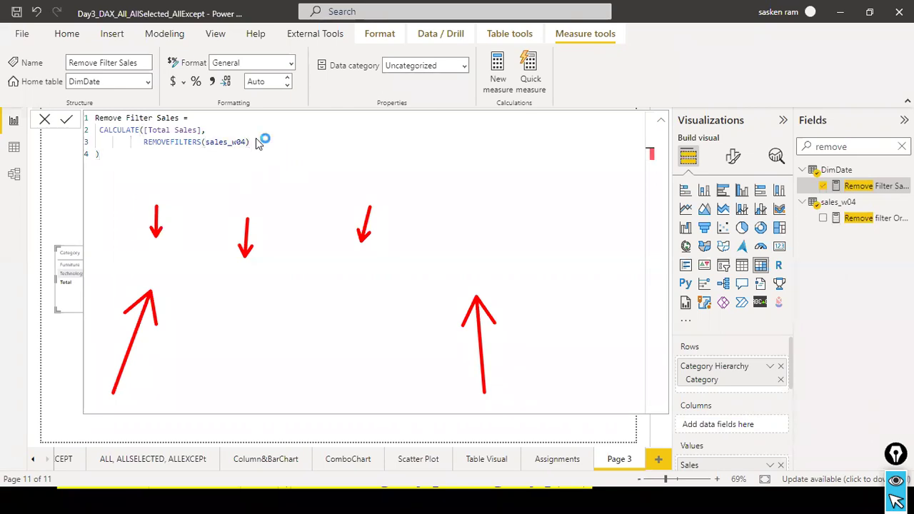
key("Return")
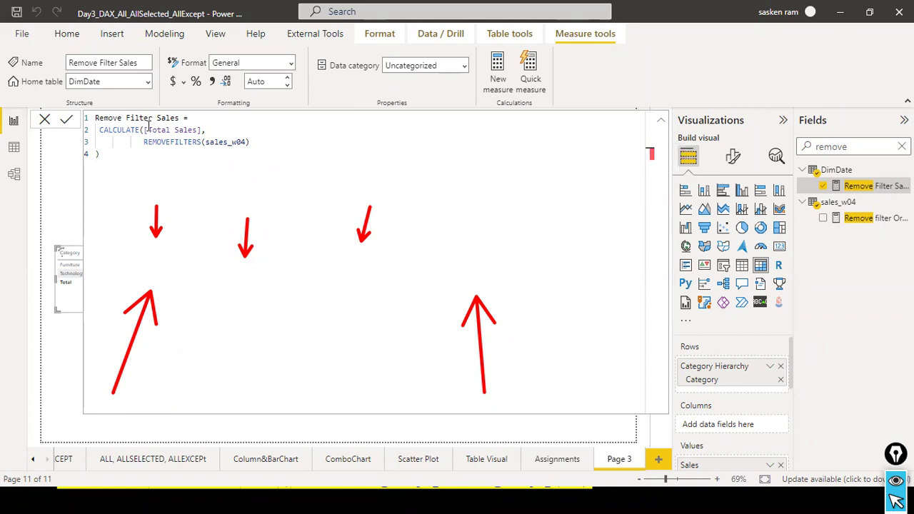
left_click(42, 125)
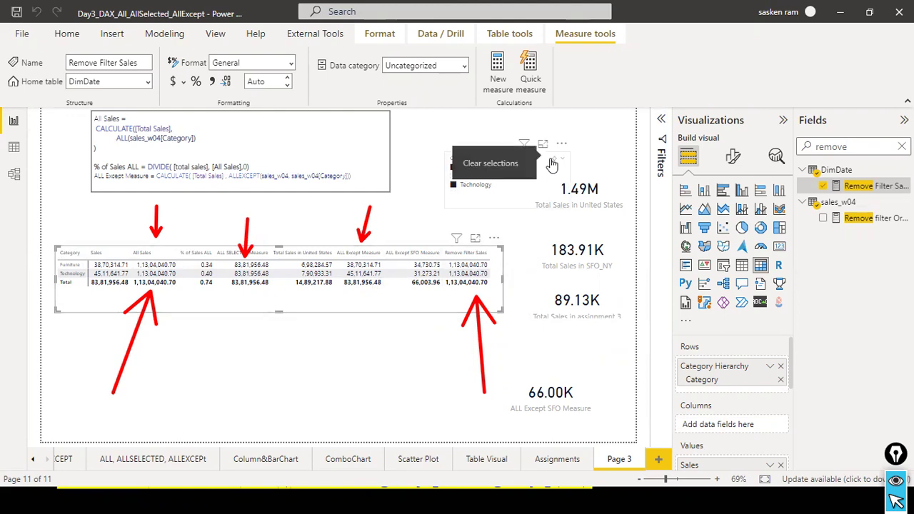
- Clear the Category slicer's selections and move the slicer up beside the formula text box, clear of the Total Sales in United States card
left_click(553, 165)
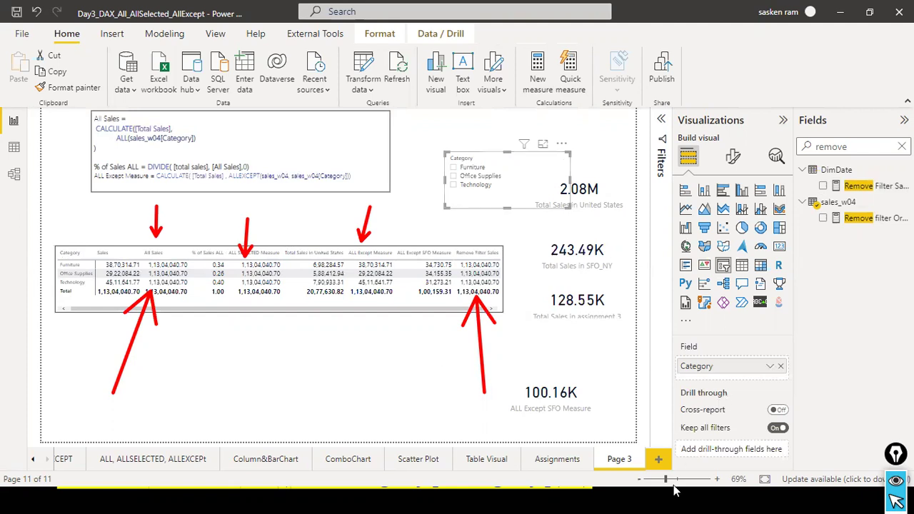
key("super")
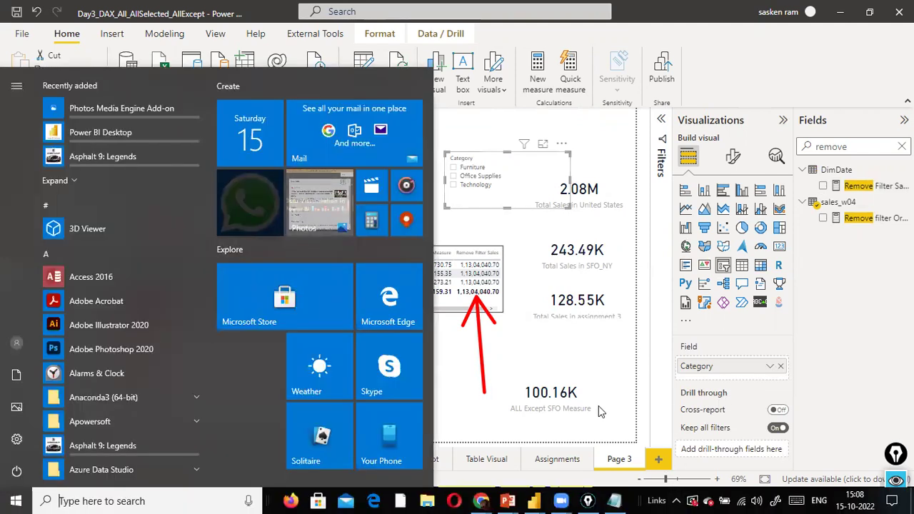
left_click(602, 326)
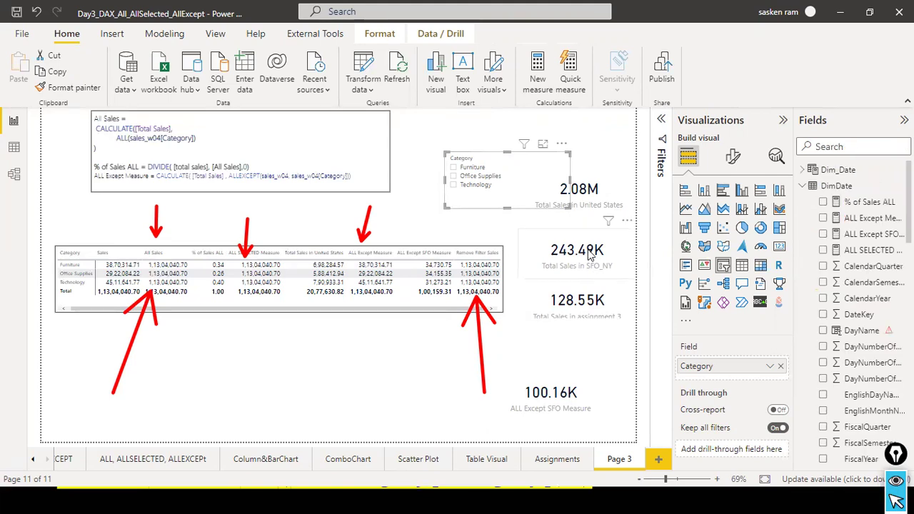
left_click_drag(492, 139, 459, 111)
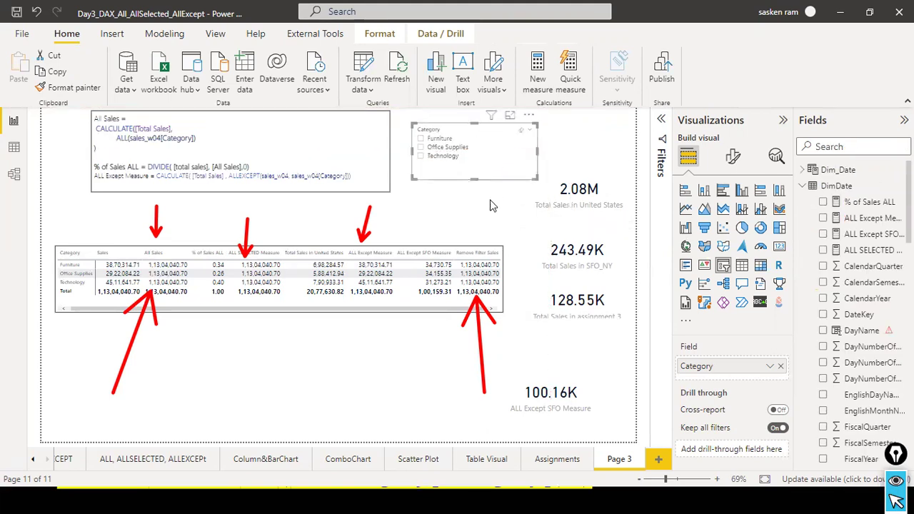
left_click(478, 224)
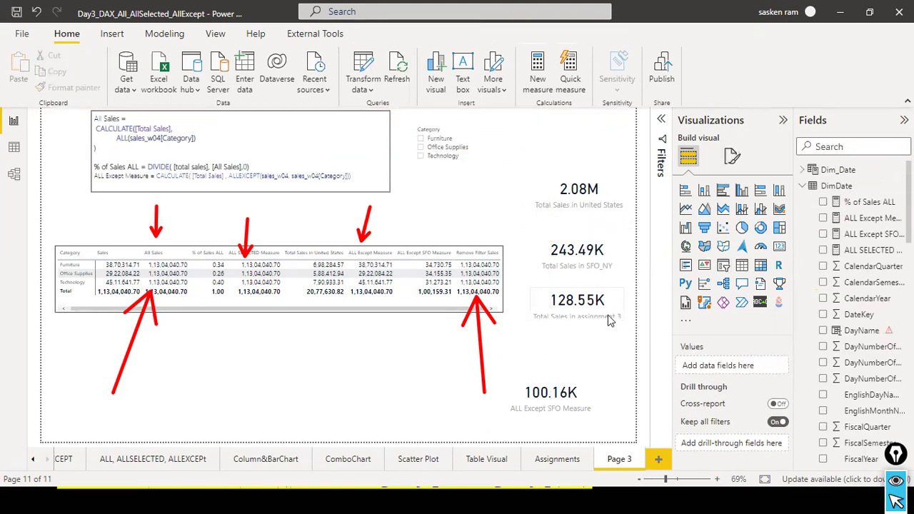
- Open the formula of the Total Sales in SFO_NY card's measure and clear the red arrows drawn over the page
left_click(585, 280)
left_click(571, 317)
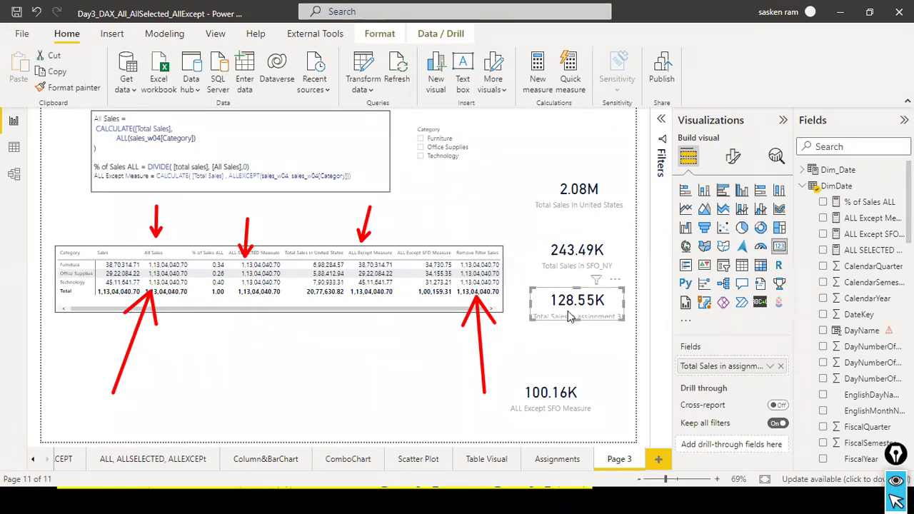
left_click(569, 261)
scroll(883, 318, "down", 5)
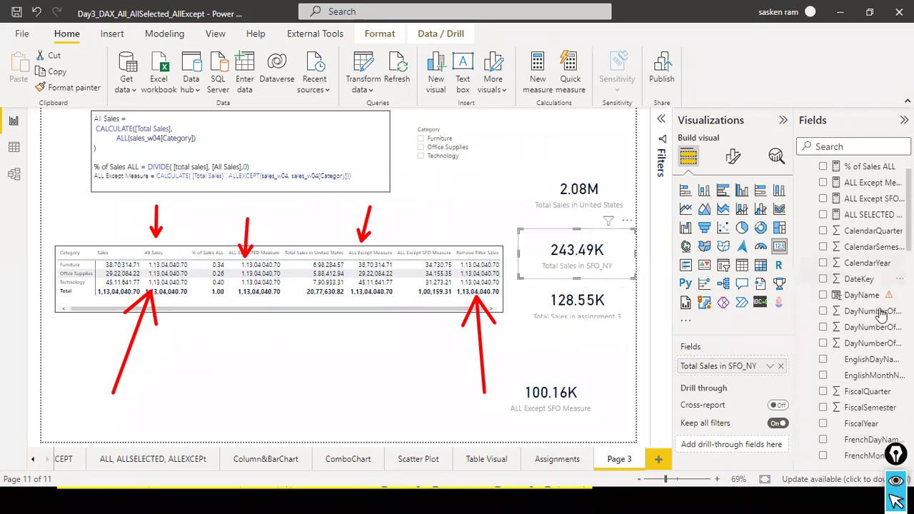
scroll(883, 323, "down", 5)
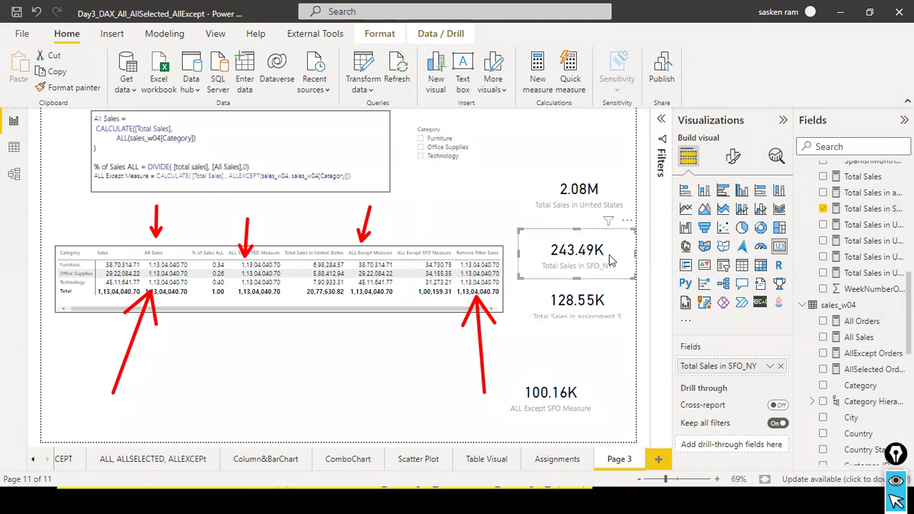
scroll(856, 239, "up", 5)
scroll(853, 234, "down", 5)
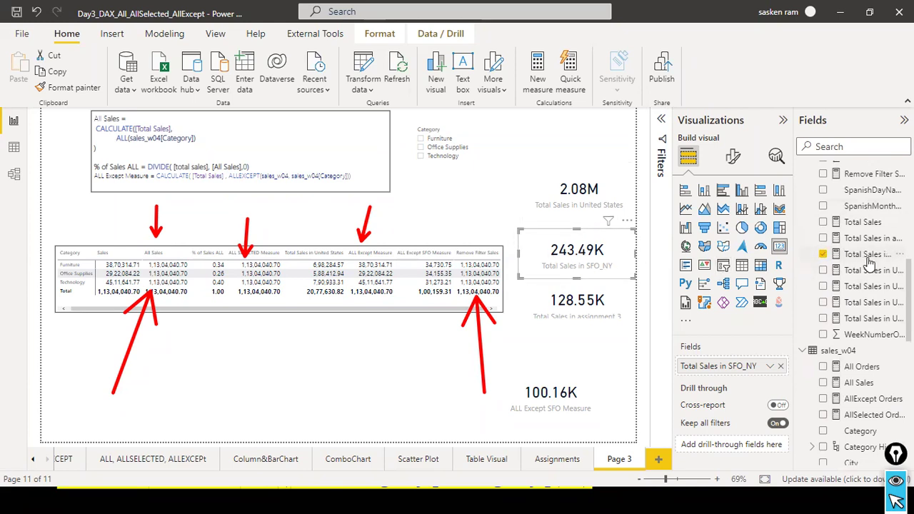
scroll(870, 264, "up", 5)
scroll(871, 250, "down", 6)
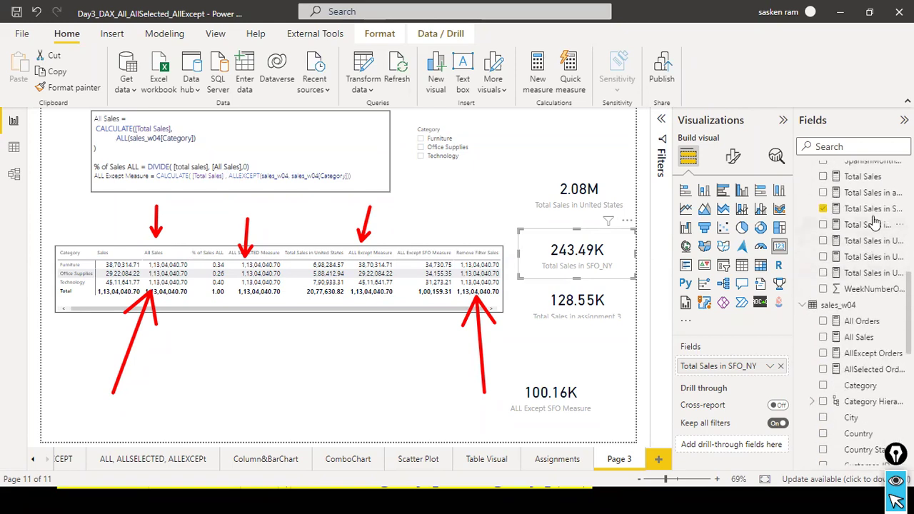
left_click(868, 209)
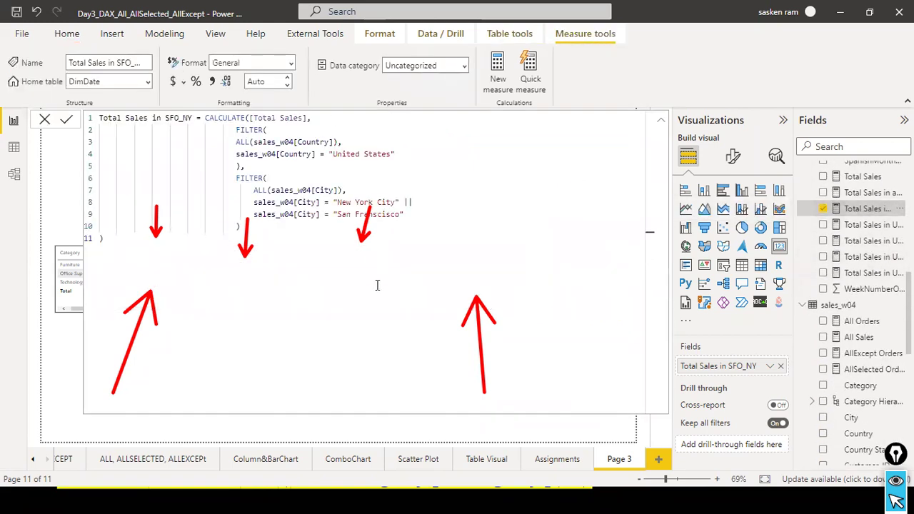
key("ctrl+shift+7")
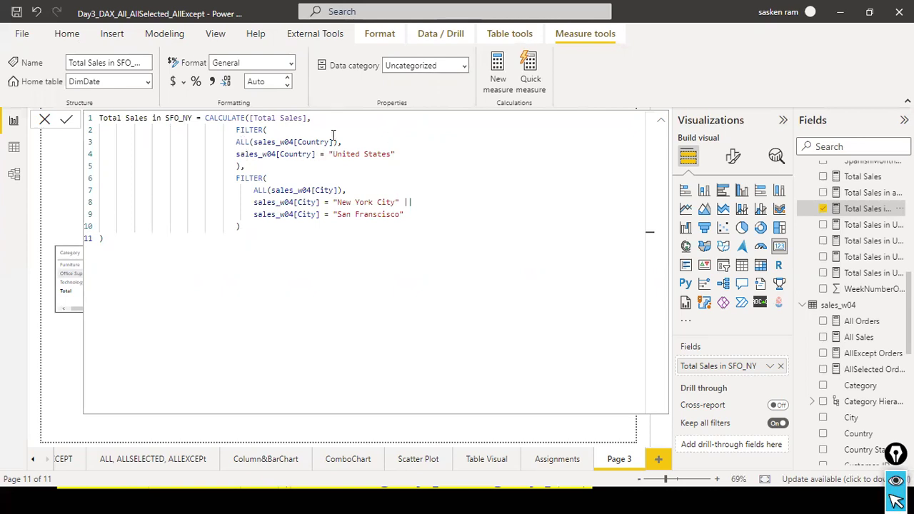
- Examine the United States country condition and the New York City or San Franscisco conditions in the Total Sales in SFO_NY formula
left_click_drag(234, 154, 435, 158)
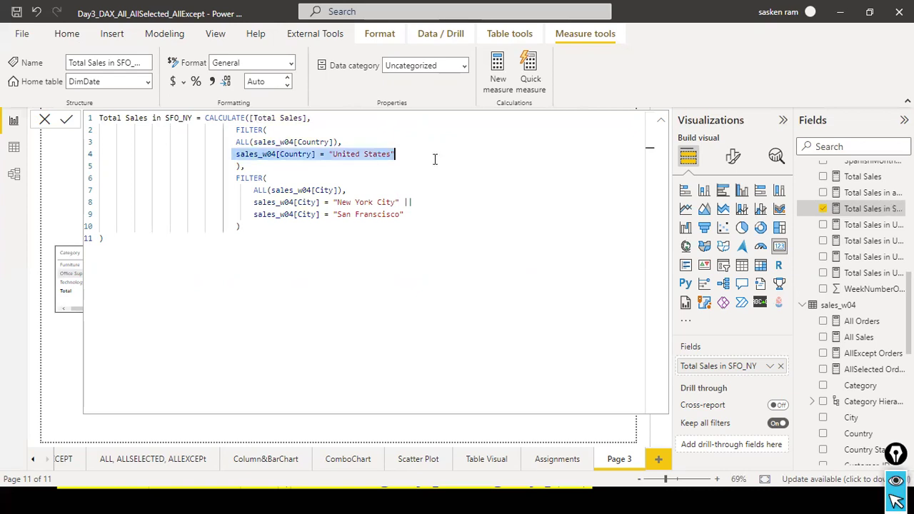
left_click_drag(251, 203, 417, 213)
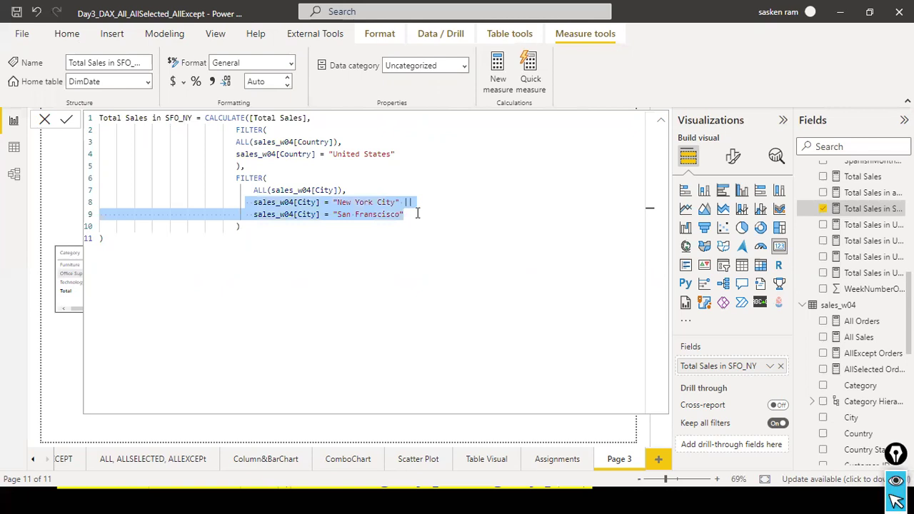
left_click(433, 198)
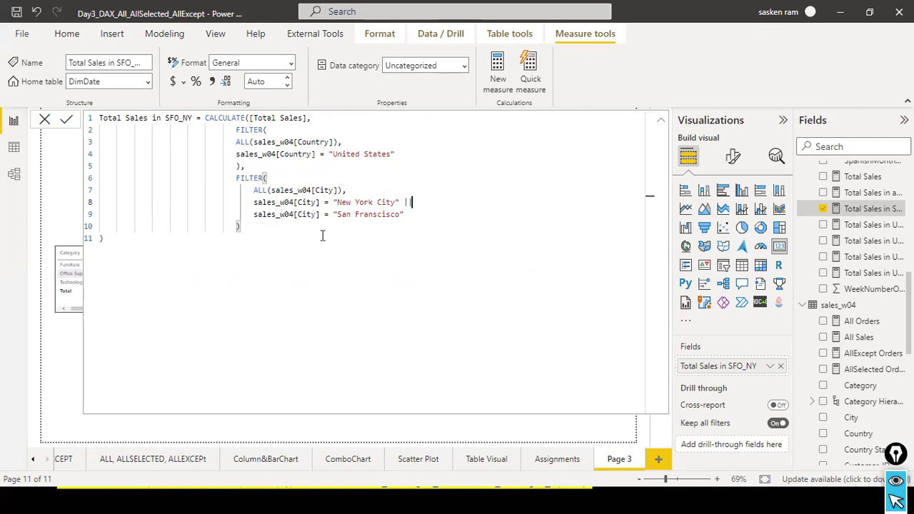
left_click(418, 221)
left_click_drag(418, 221, 249, 200)
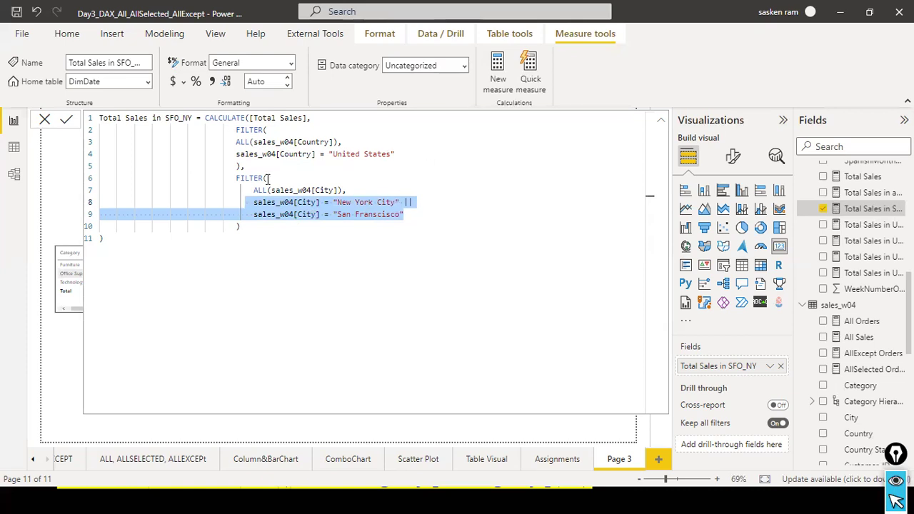
left_click(442, 206)
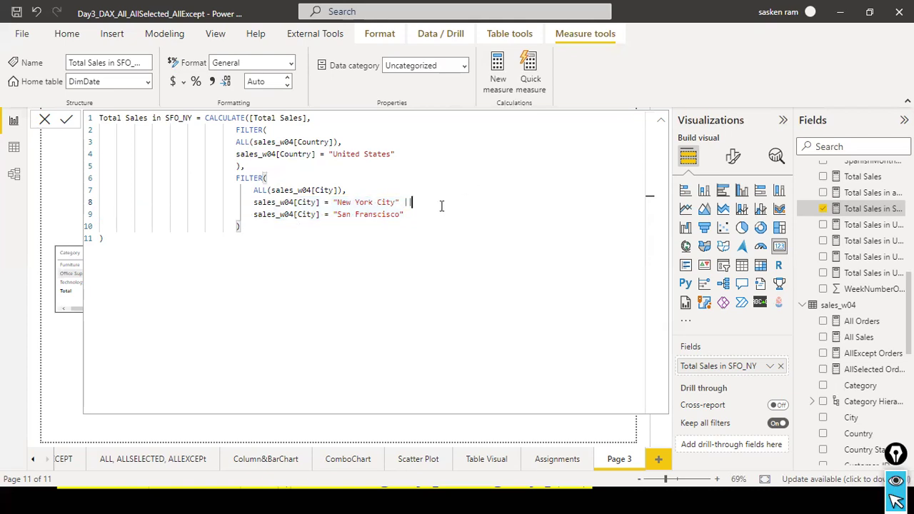
left_click_drag(235, 154, 425, 159)
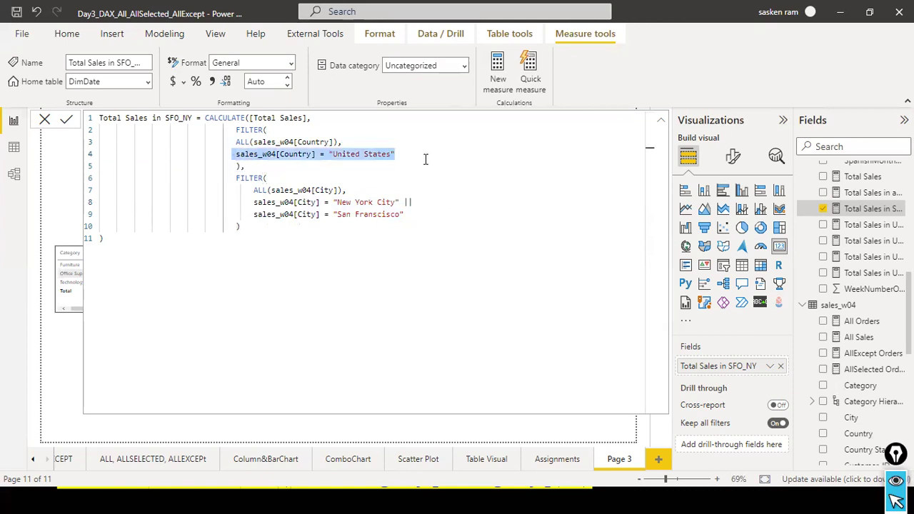
left_click(276, 141)
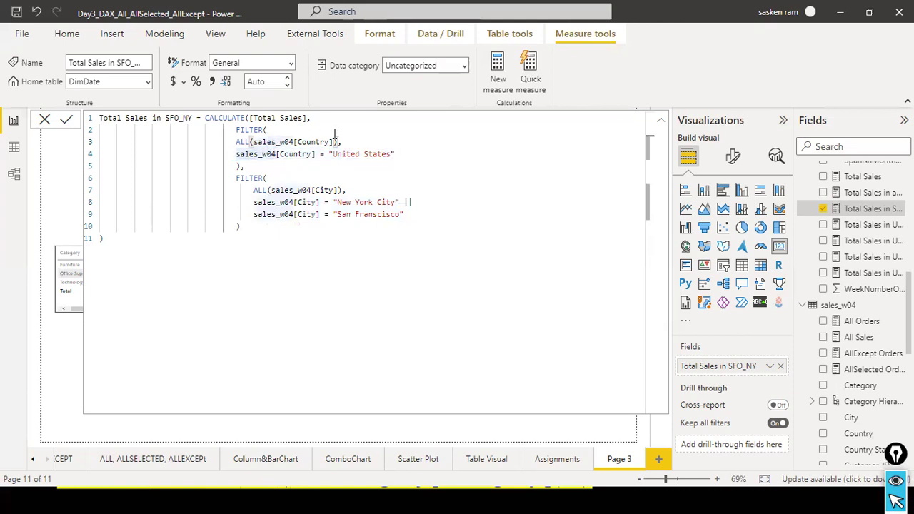
left_click(264, 130)
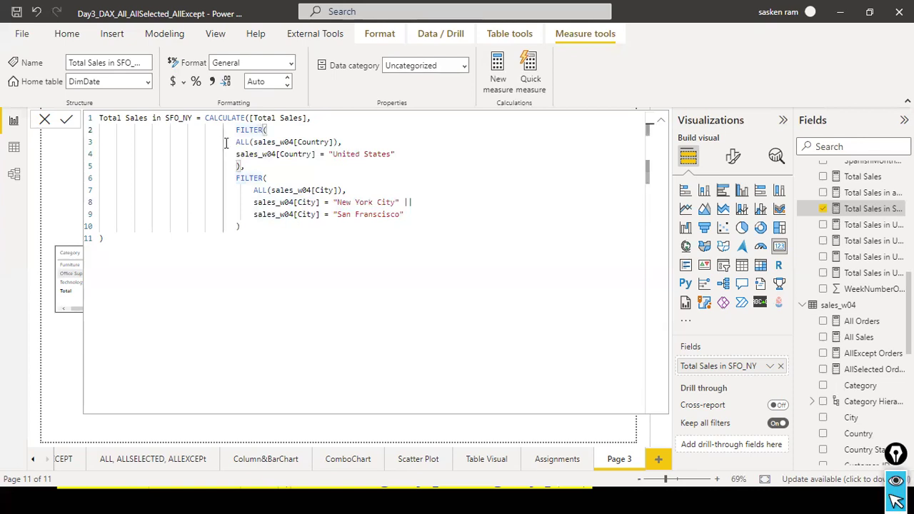
- Examine the ALL(sales_w04[Country]) and ALL(sales_w04[City]) arguments in the formula and close the formula editor without changing the measure
left_click_drag(234, 142, 353, 146)
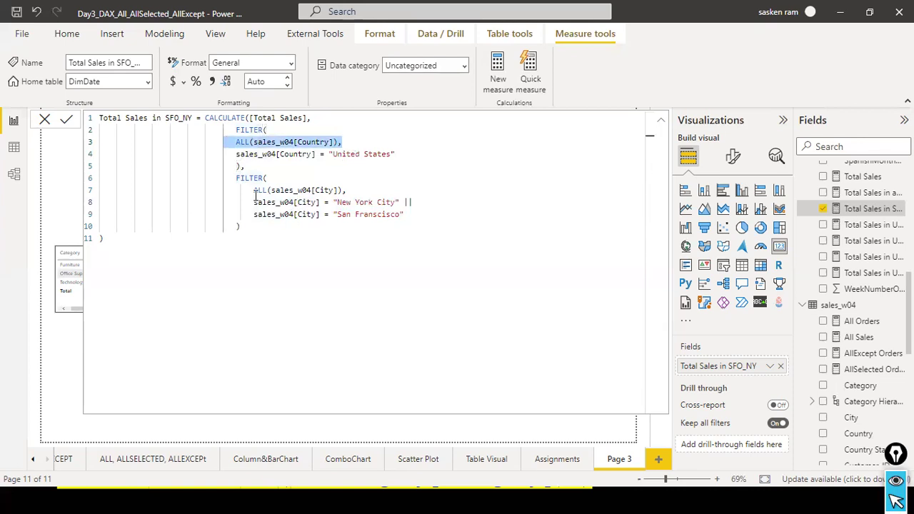
left_click_drag(253, 190, 385, 190)
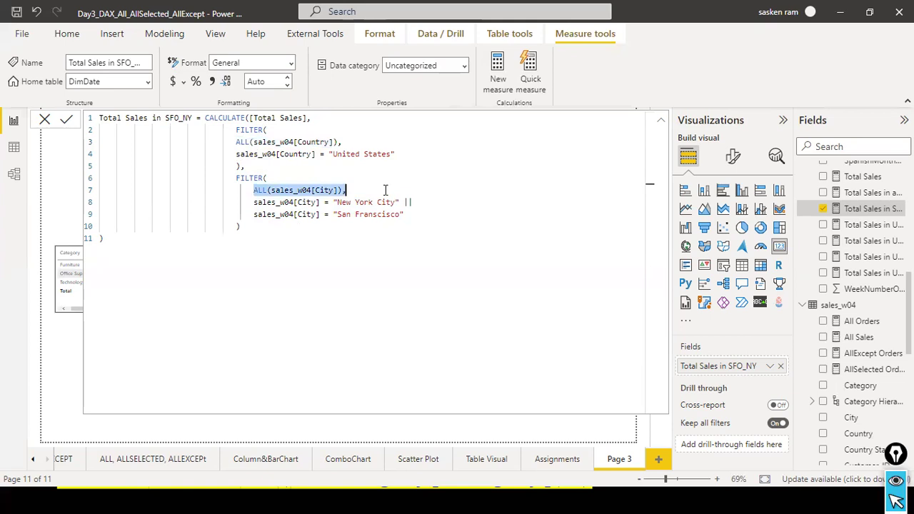
left_click(240, 142)
left_click(307, 190)
left_click(218, 130)
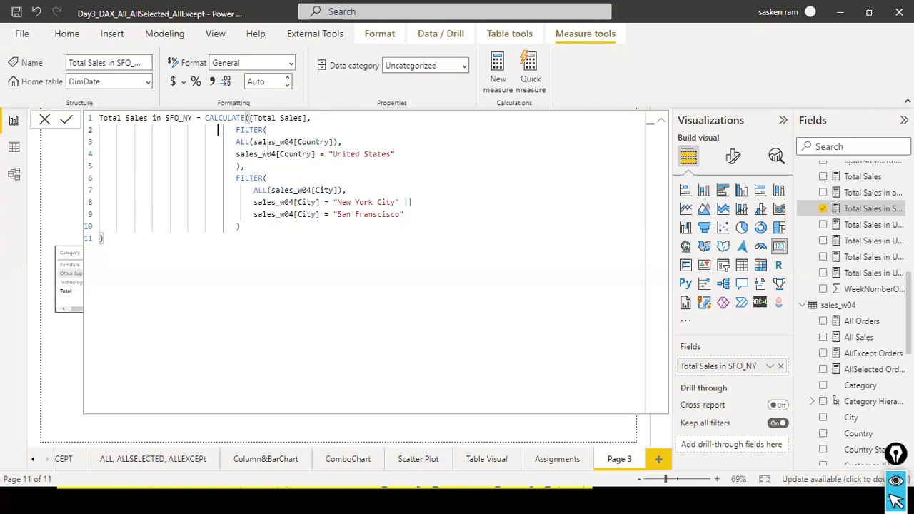
left_click_drag(236, 130, 218, 154)
left_click(415, 157)
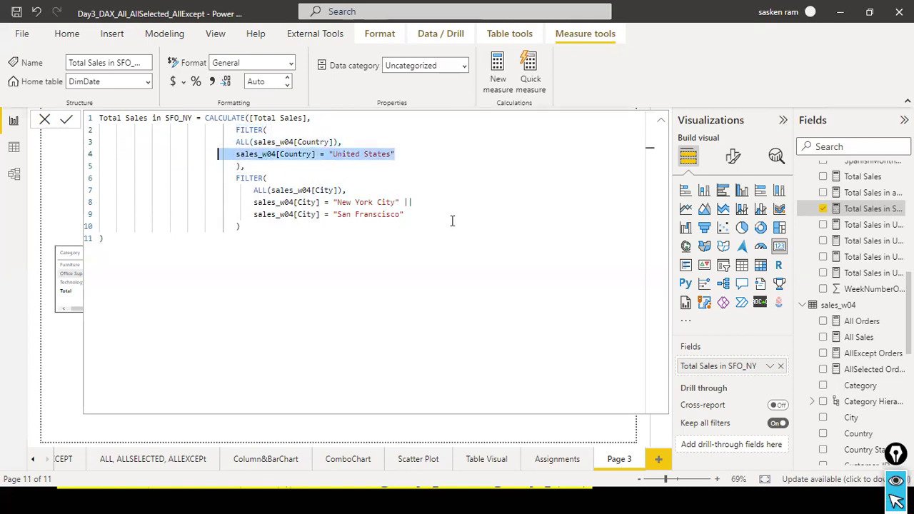
left_click(45, 120)
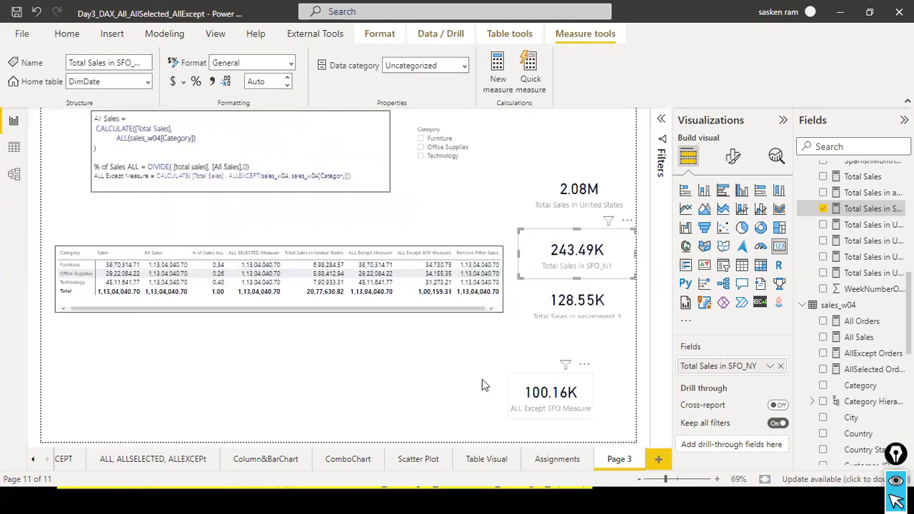
left_click(628, 358)
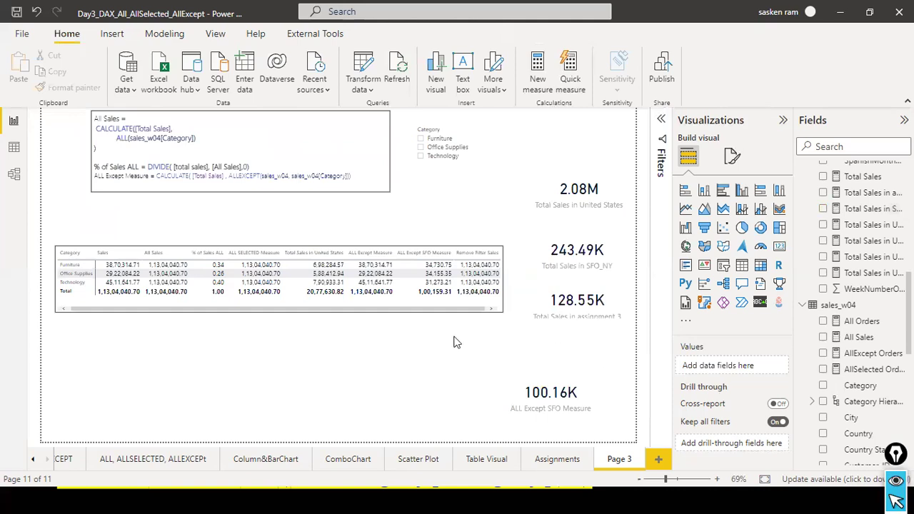
left_click(375, 308)
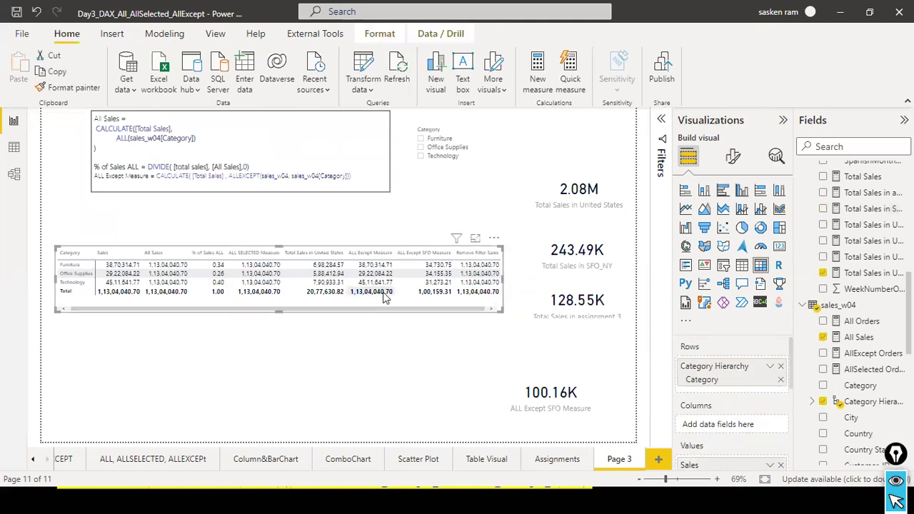
left_click(351, 358)
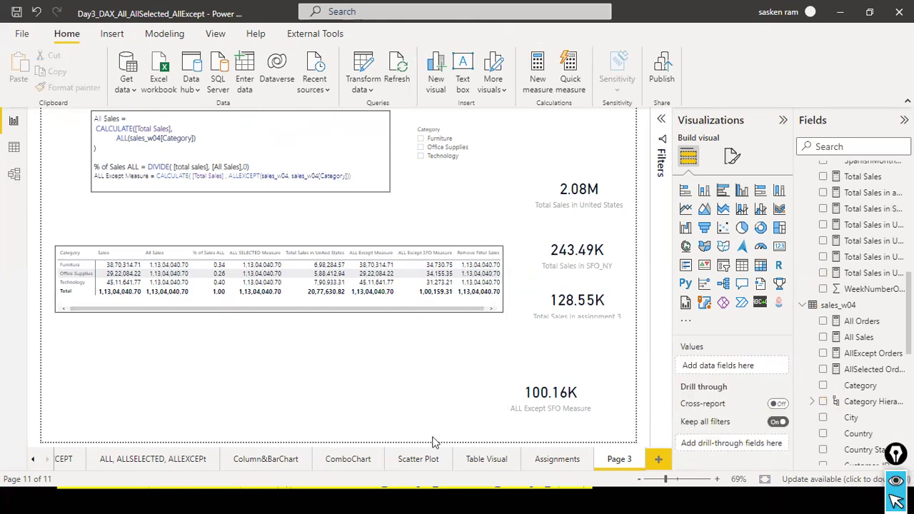
key("alt+Tab")
key("alt+Tab")
key("alt+Tab")
key("alt+Tab")
key("alt+Tab")
left_click(730, 466)
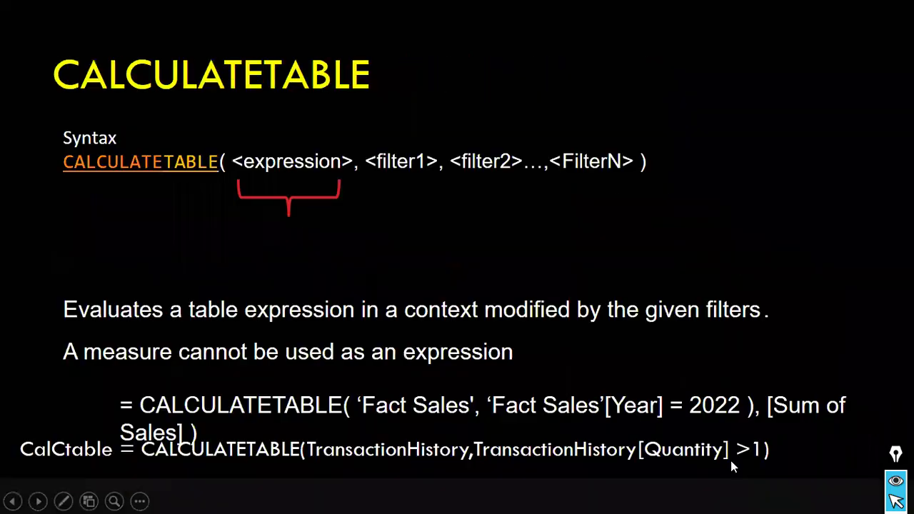
key("Left")
key("Left")
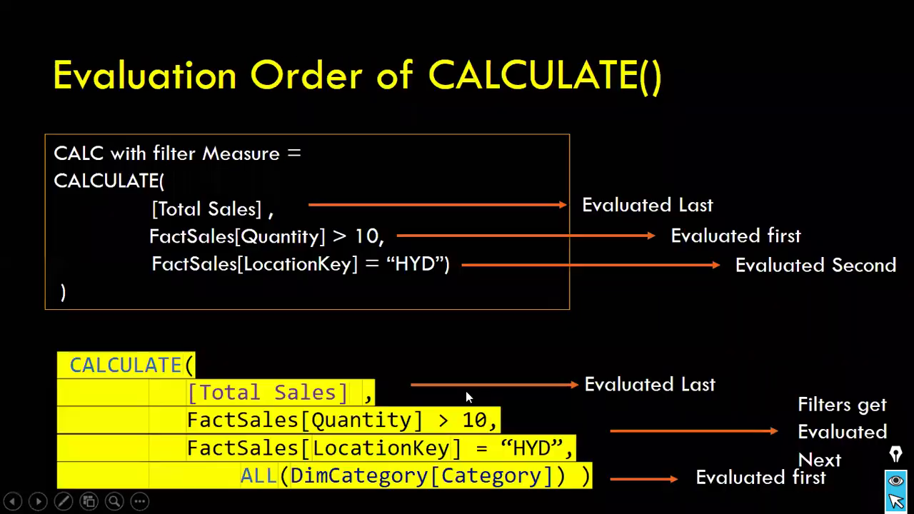
key("Right")
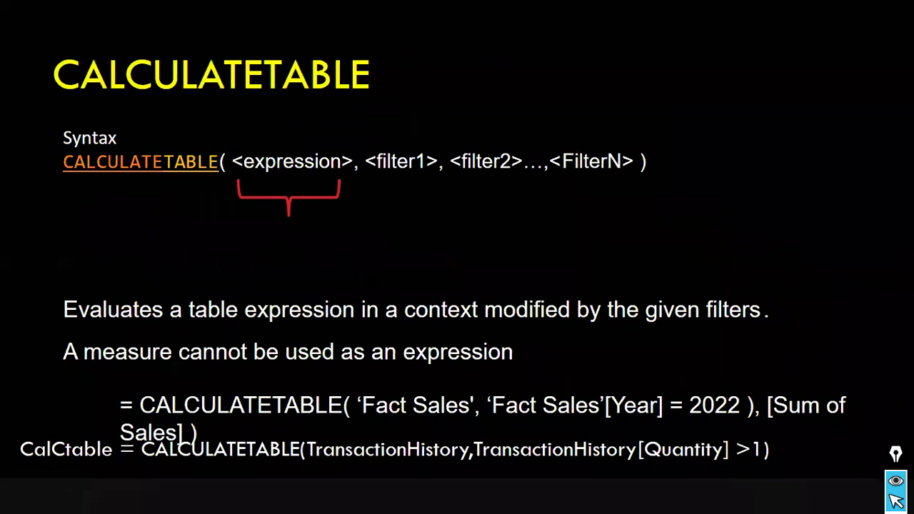
key("Left")
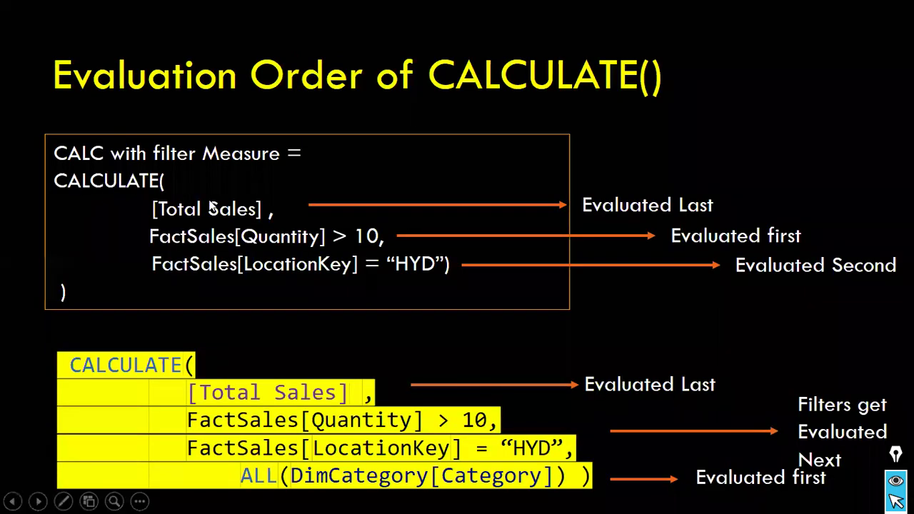
key("Right")
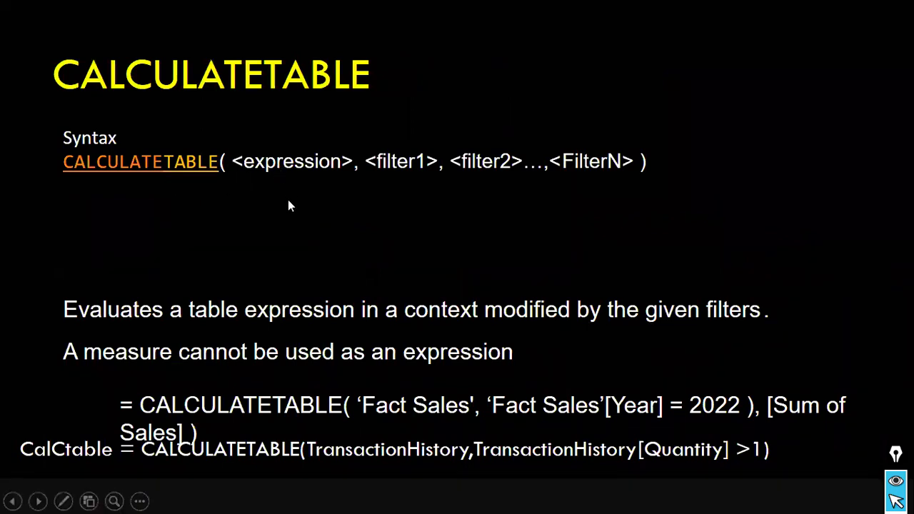
key("Left")
key("Left")
key("Left")
key("Left")
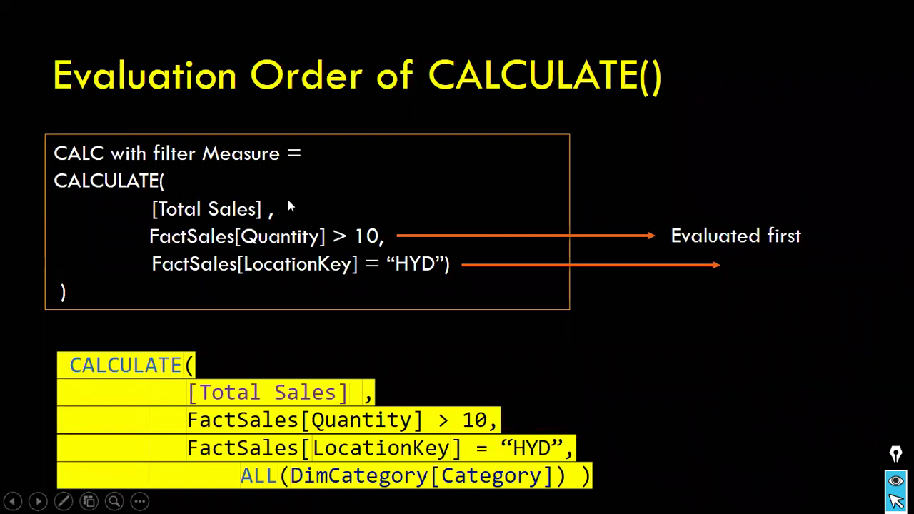
key("Left")
key("Left")
key("Left")
key("Left")
key("Left")
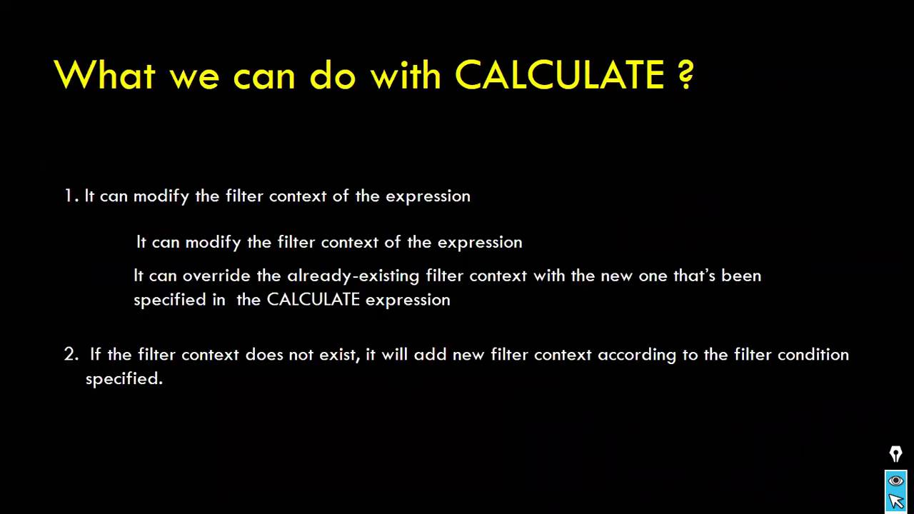
key("Left")
key("Left")
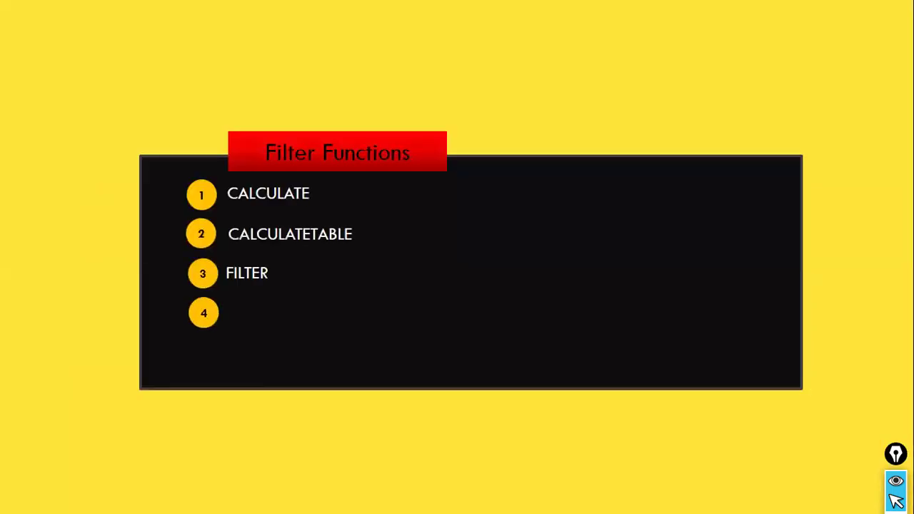
key("Right")
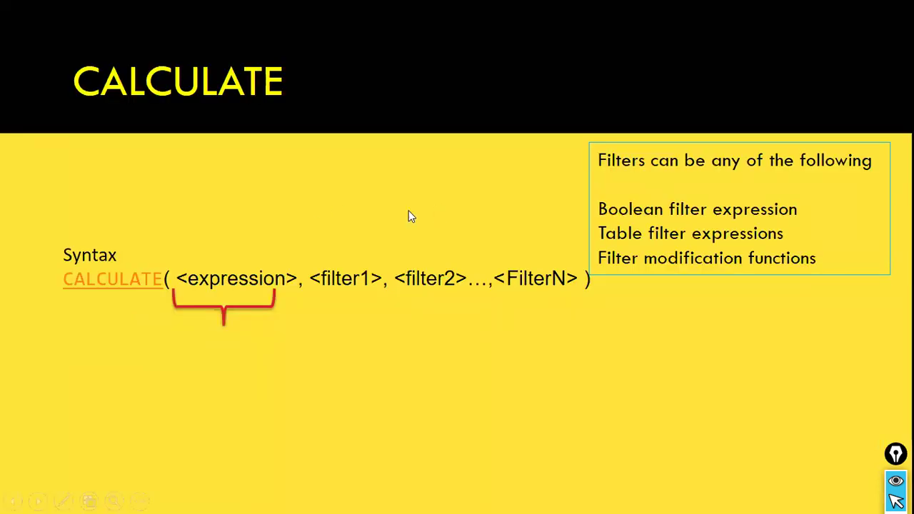
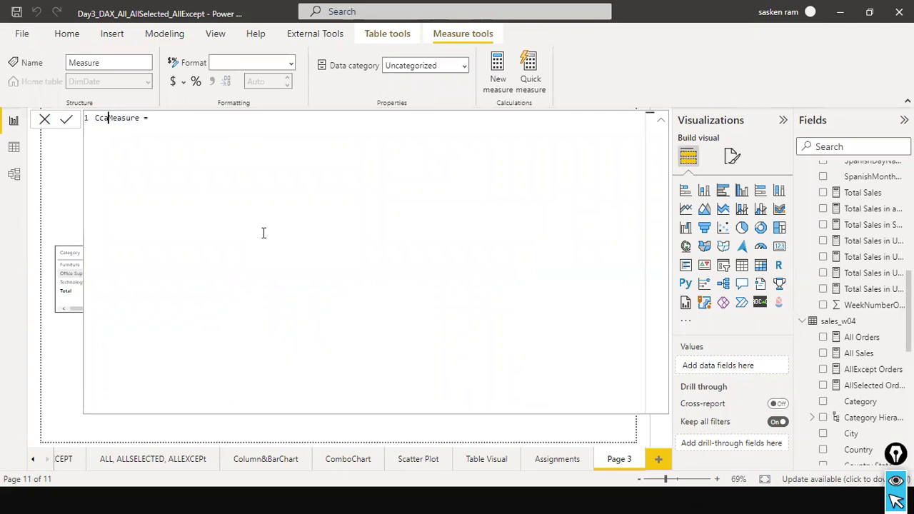
- Name the new measure Calculate table Measure and look at the CALCULATETABLE syntax slide before returning to the formula
key("BackSpace")
type("alculate table")
key("End")
key("alt+Tab")
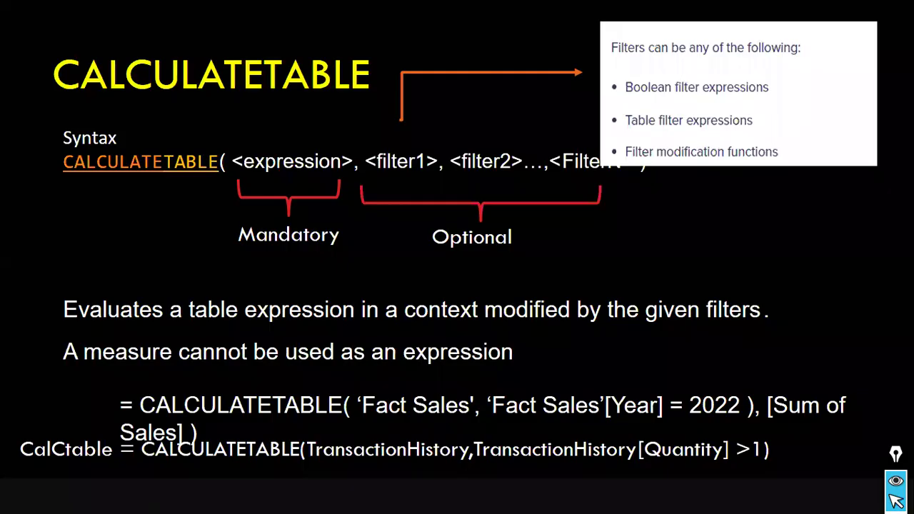
key("alt+Tab")
- Start the measure's expression with the CALCULATETABLE function and remove the accidentally inserted ADDMISSINGITEMS call
type("ca")
key("Down")
key("Up")
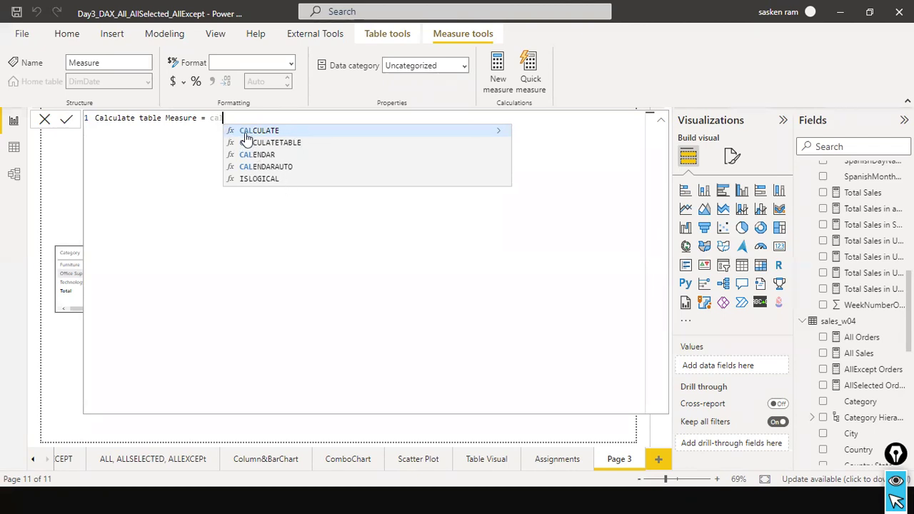
left_click(285, 148)
left_click(285, 146)
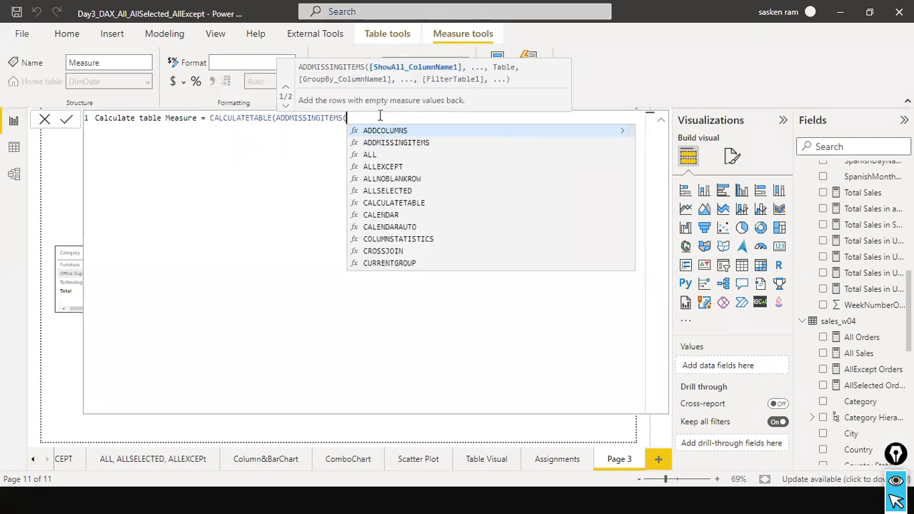
key("BackSpace")
key("BackSpace")
key("BackSpace")
key("BackSpace")
key("BackSpace")
key("BackSpace")
key("BackSpace")
key("BackSpace")
key("BackSpace")
key("BackSpace")
key("BackSpace")
key("BackSpace")
key("BackSpace")
key("BackSpace")
key("BackSpace")
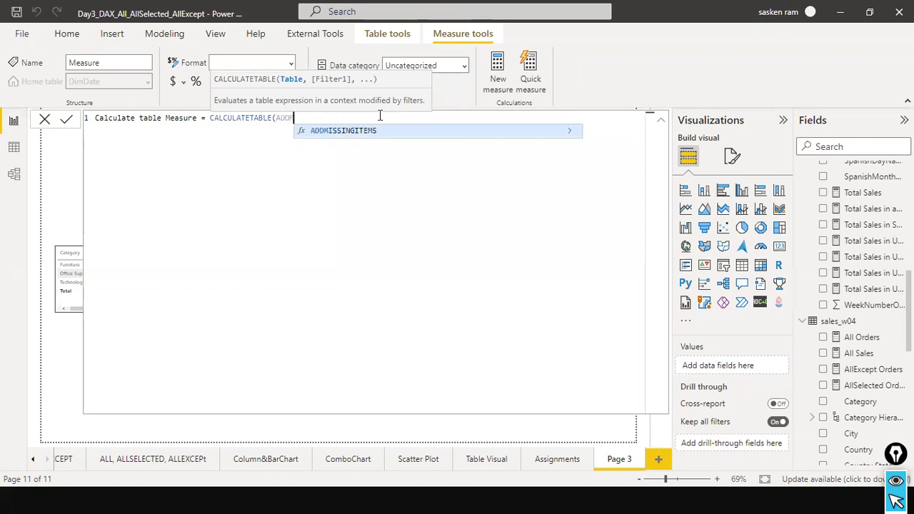
key("BackSpace")
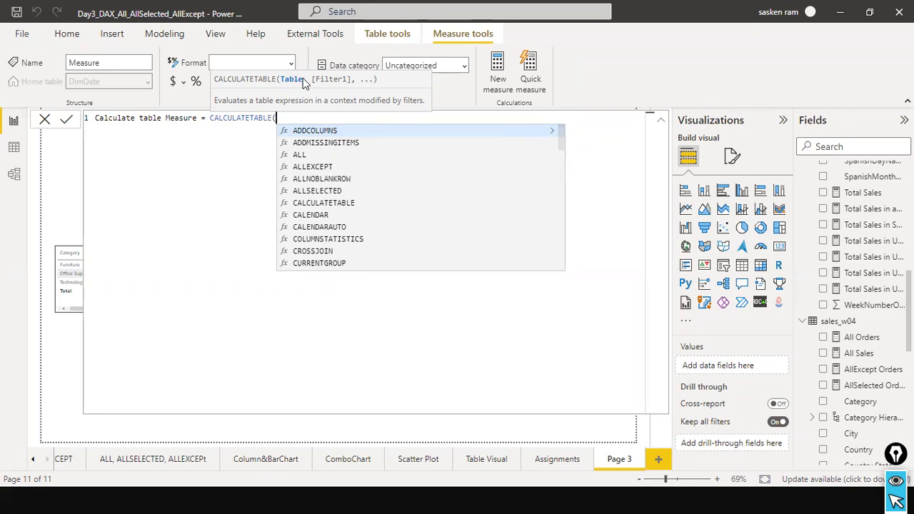
- Switch to the PowerPoint deck, replace expression with table in the CALCULATETABLE syntax line, and preview the slide
key("alt+Tab")
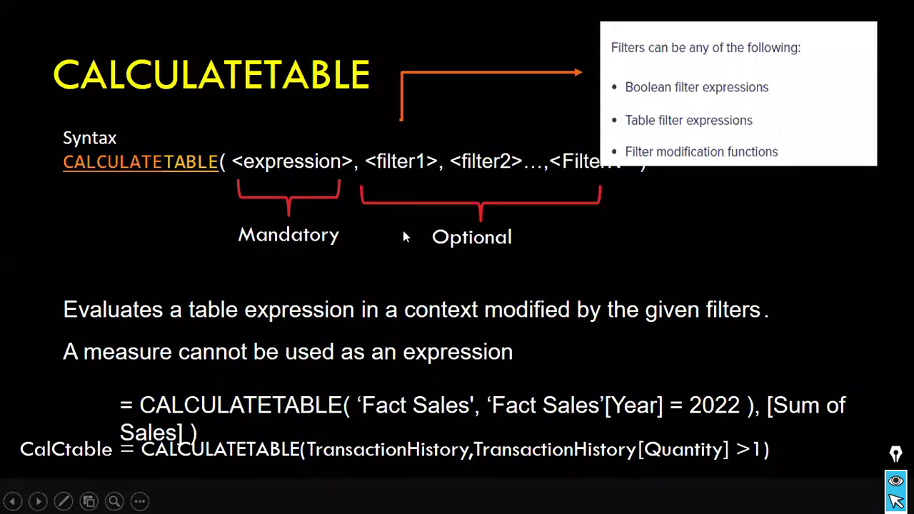
key("Escape")
left_click(368, 217)
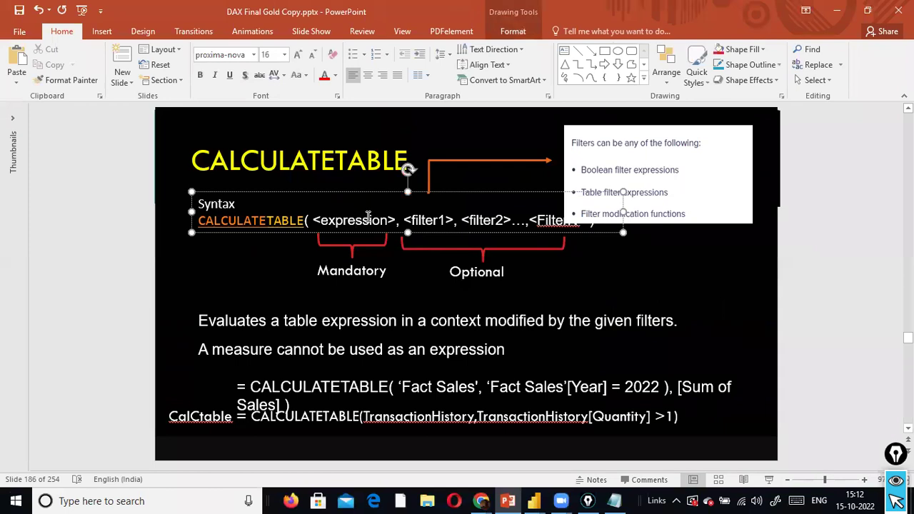
double_click(368, 217)
type("table")
left_click(342, 300)
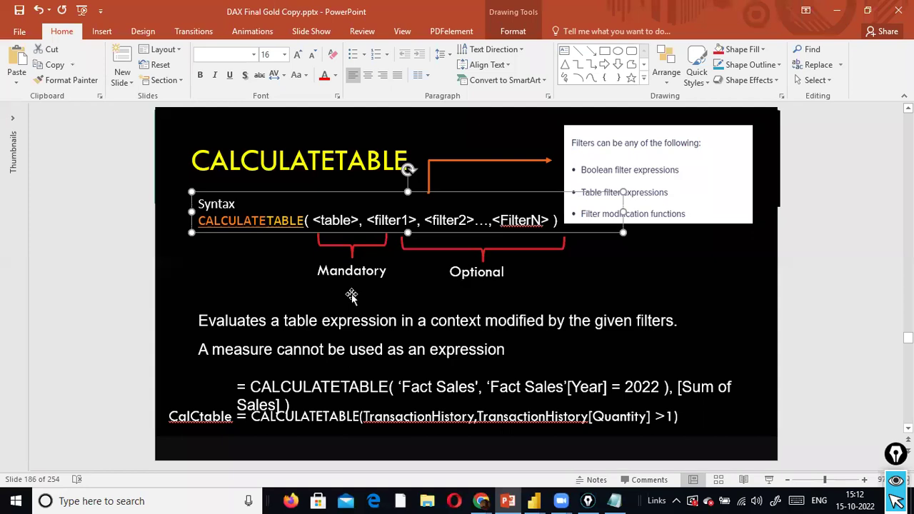
left_click(769, 480)
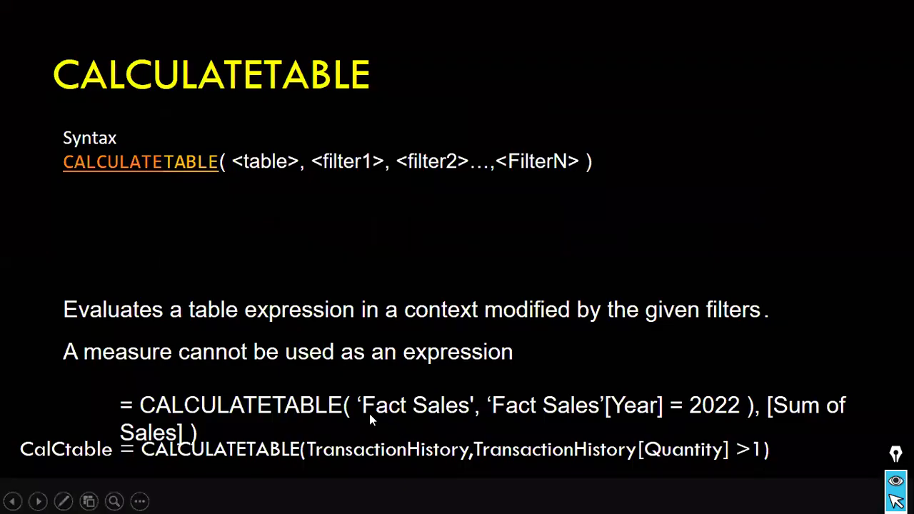
key("Escape")
- Return to Power BI and enter sales_w04 as the table argument of CALCULATETABLE, glancing back at the syntax slide
key("alt+Tab")
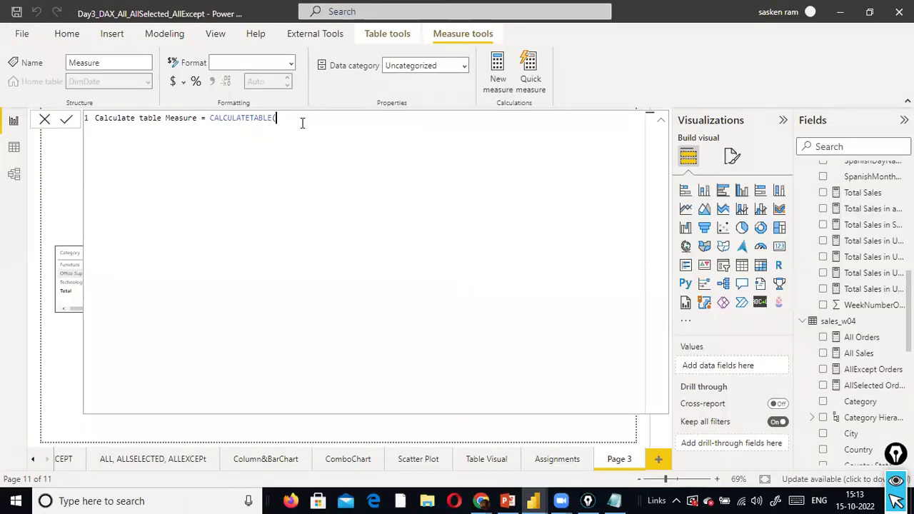
type("sales_w04,")
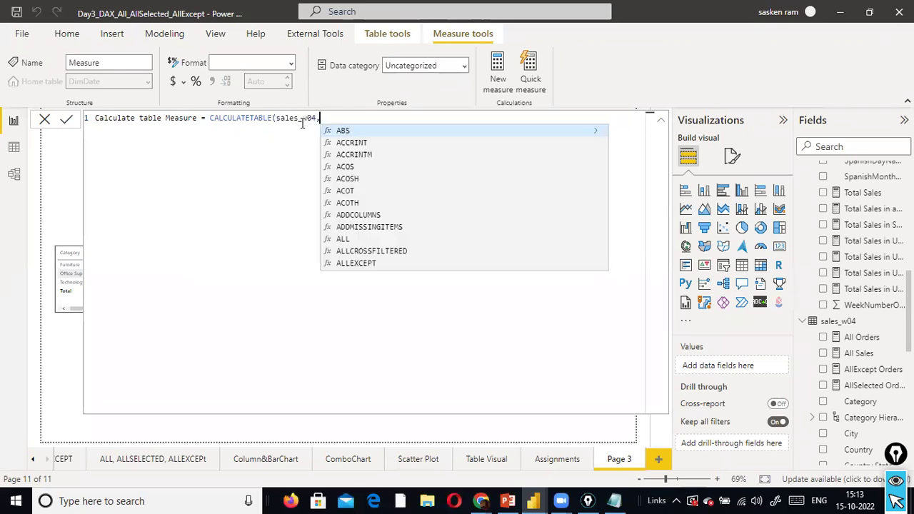
key("alt+Tab")
key("alt+Tab")
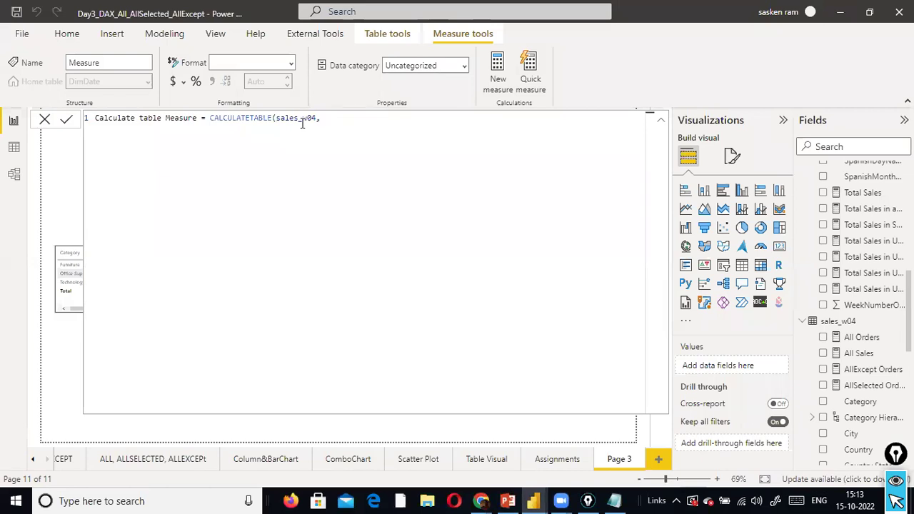
- Add the filter sales_w04[City] = "San Francisco" to CALCULATETABLE, close the parenthesis and commit the measure
type("c")
type("ity")
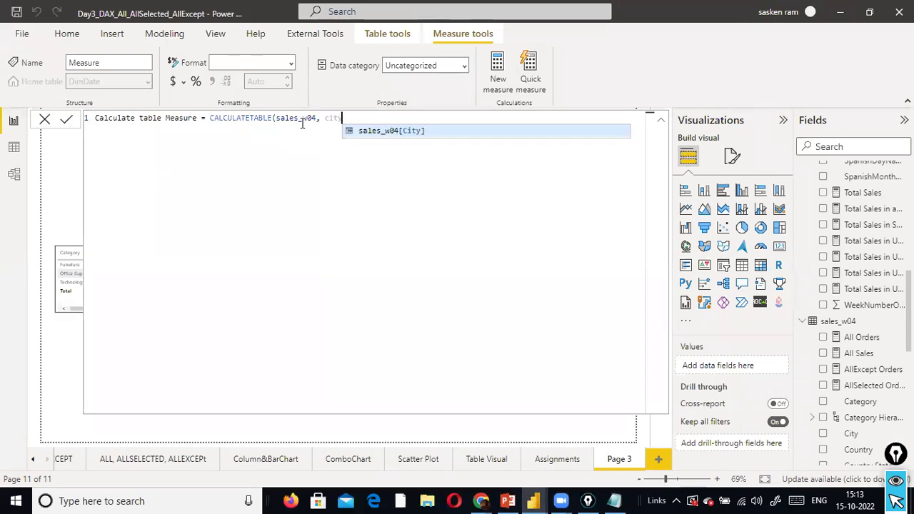
key("Tab")
type("= '")
key("BackSpace")
type("\"Sa")
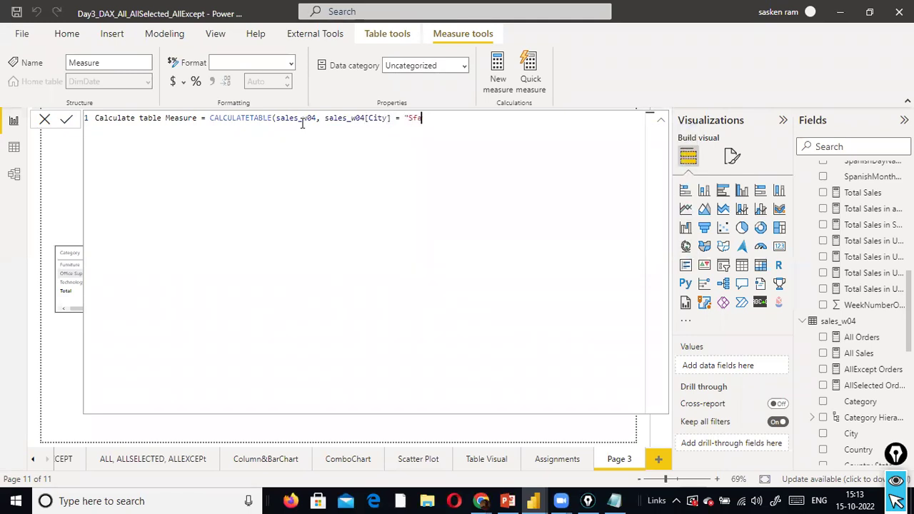
type("n Frans")
key("BackSpace")
type("cisco\")")
key("Return")
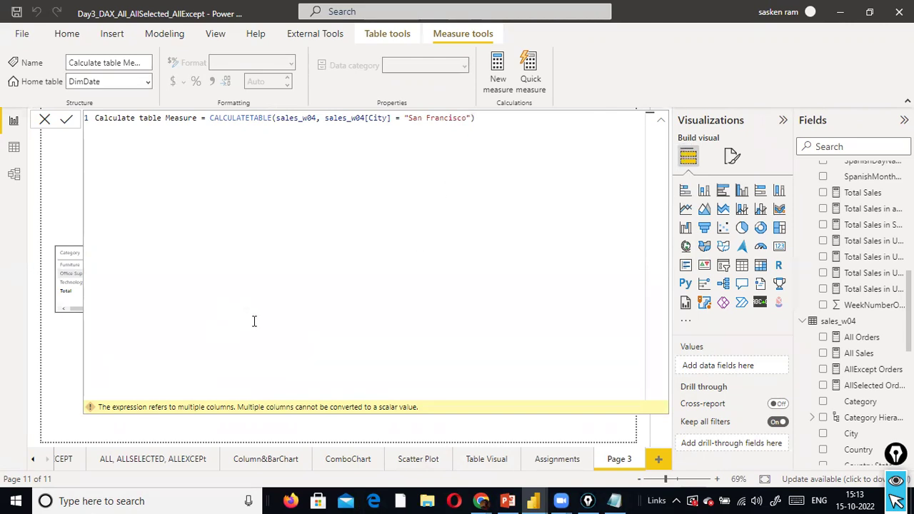
- Frame the formula's error message in red, and copy the whole Calculate table Measure formula before closing its editor
mouse_move(77, 352)
left_mouse_down()
mouse_move(80, 406)
mouse_move(454, 449)
left_mouse_up()
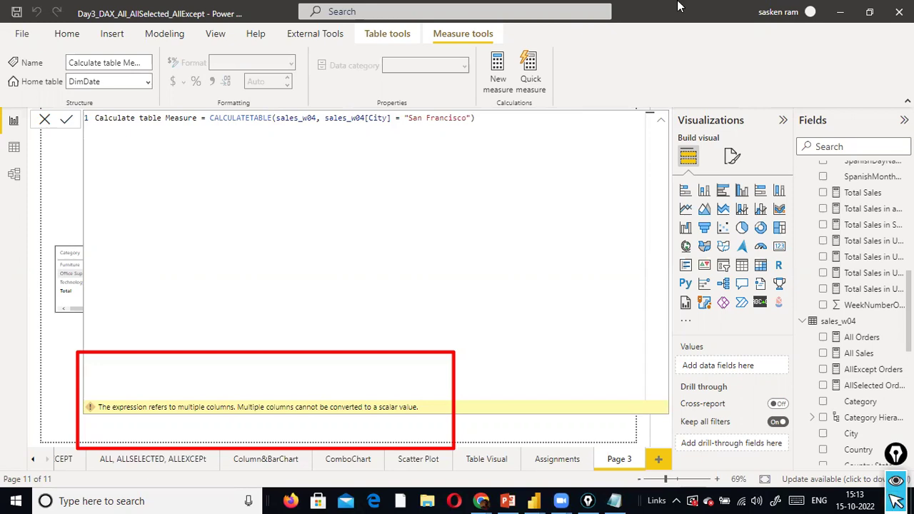
key("ctrl+a")
key("ctrl+c")
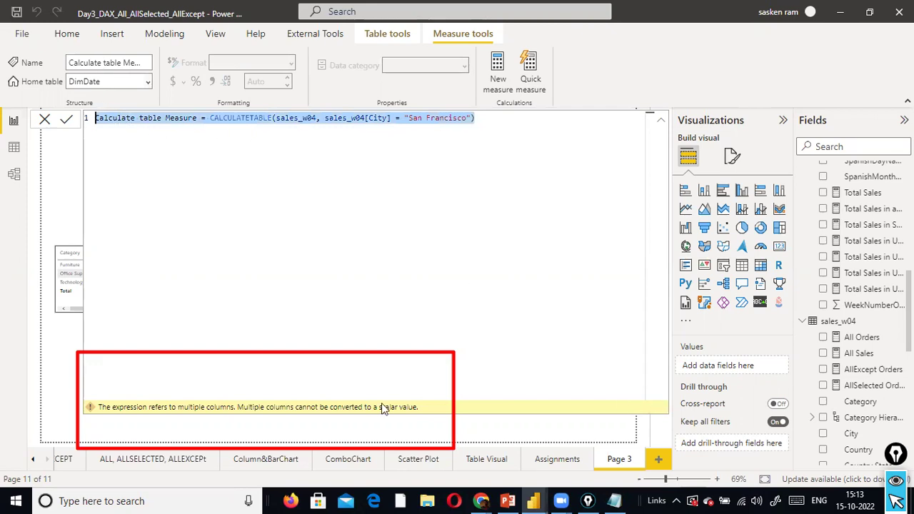
left_click(45, 120)
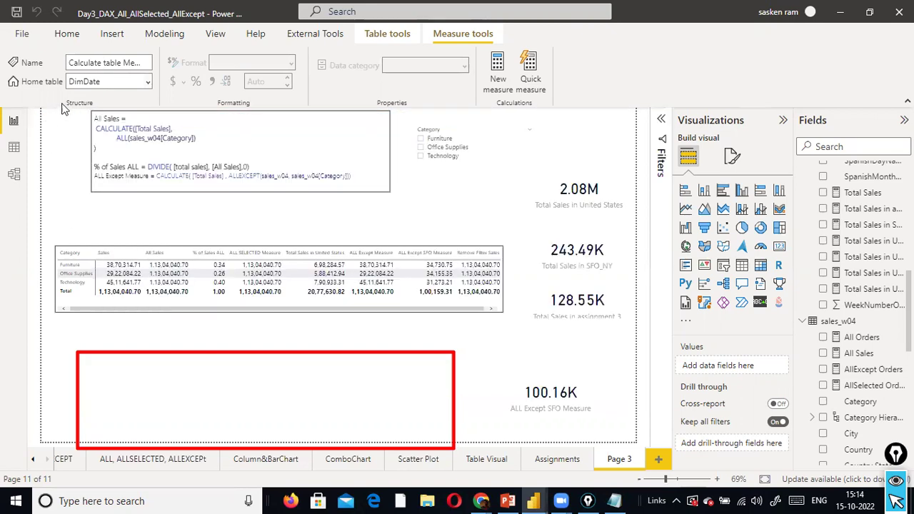
- Create a new calculated table from the copied formula, Calculate table Measure = CALCULATETABLE(sales_w04, sales_w04[City] = "San Francisco"), and close the formula editor
left_click(161, 35)
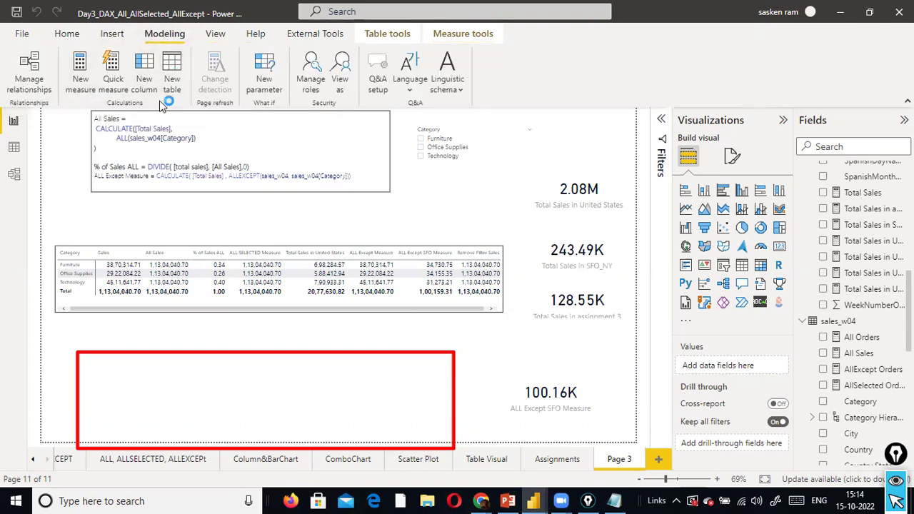
left_click(179, 83)
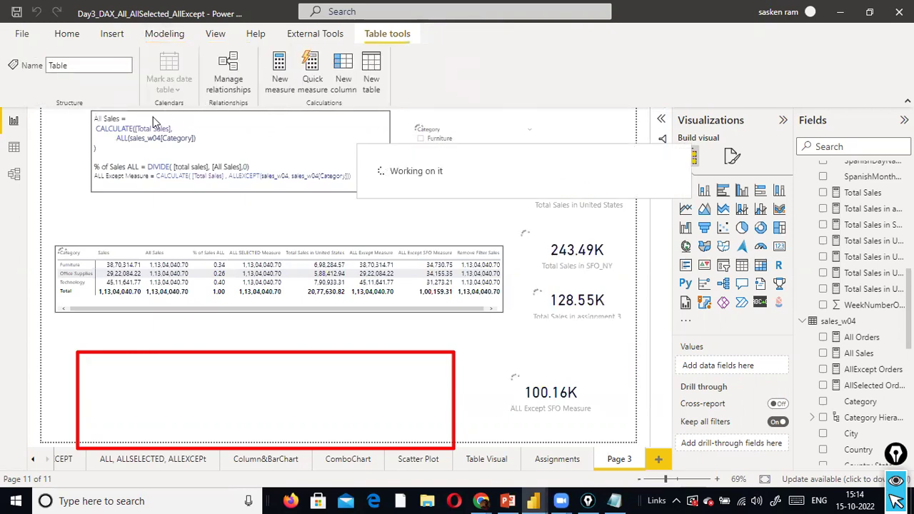
key("ctrl+a")
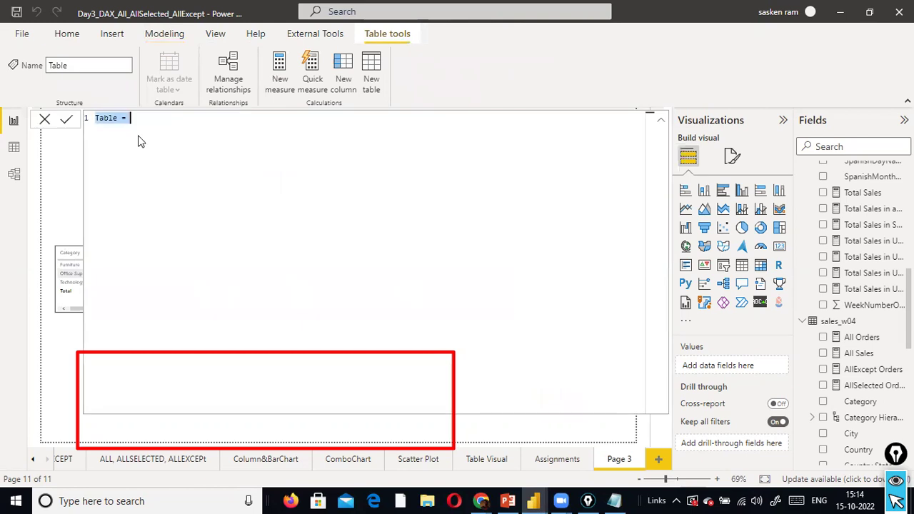
key("ctrl+v")
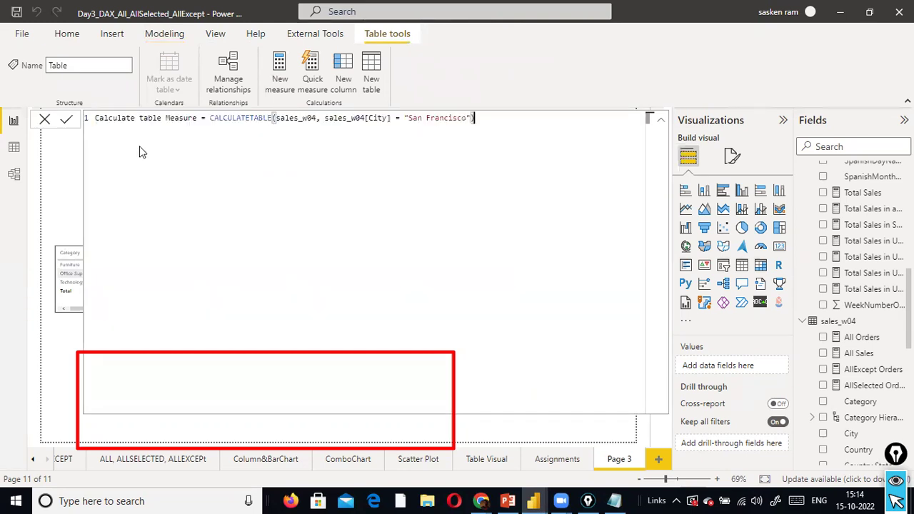
left_click(67, 122)
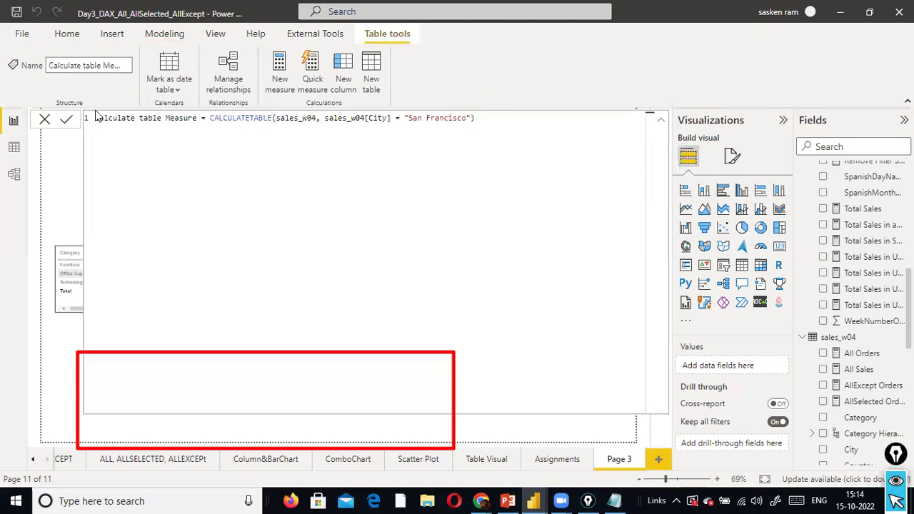
left_click(173, 36)
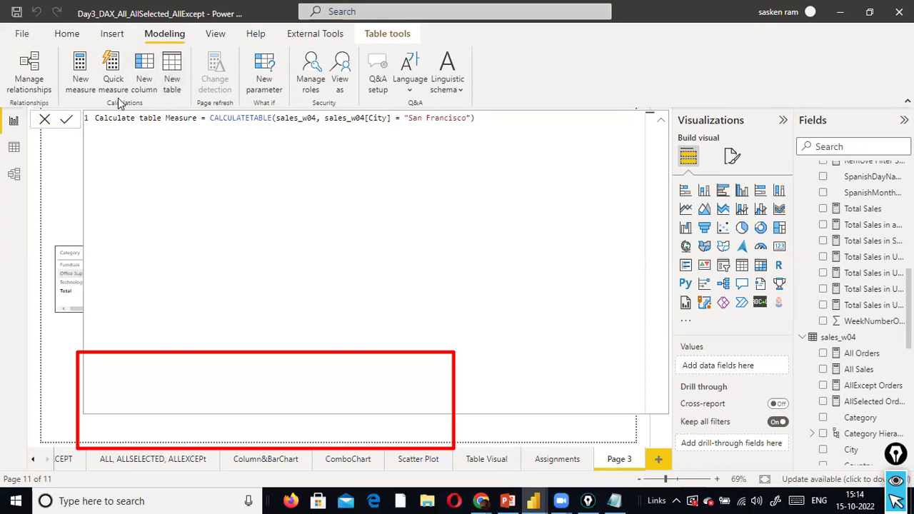
left_click(42, 120)
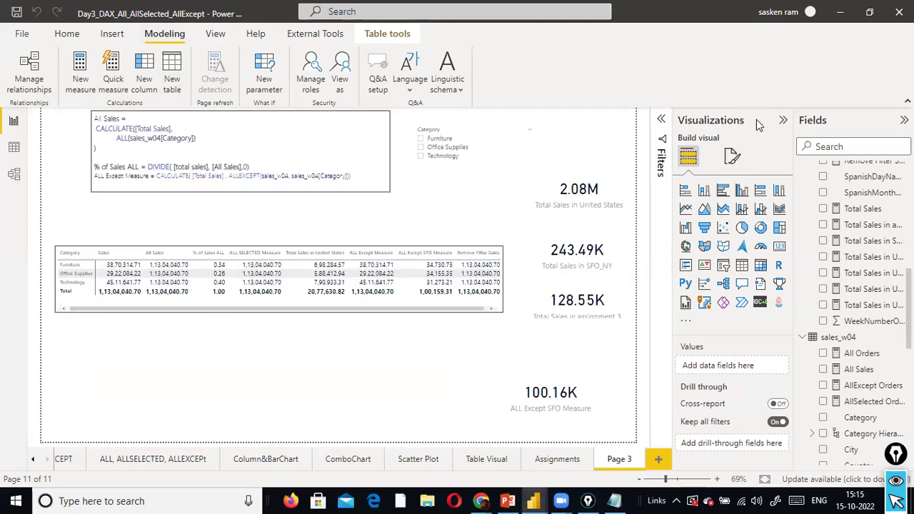
- Search the fields for "cal", clear the search, and expand the Calculate table Measure table to examine its columns
left_click(869, 151)
type("cal")
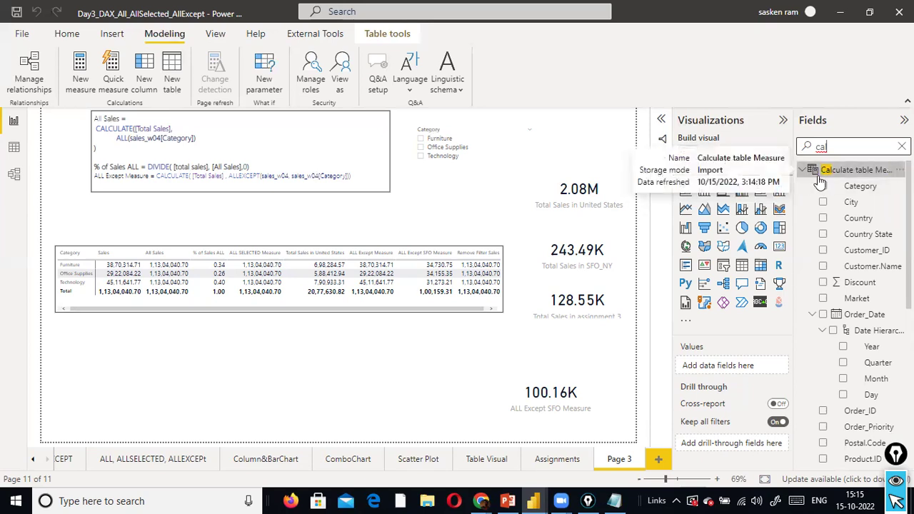
left_click(902, 146)
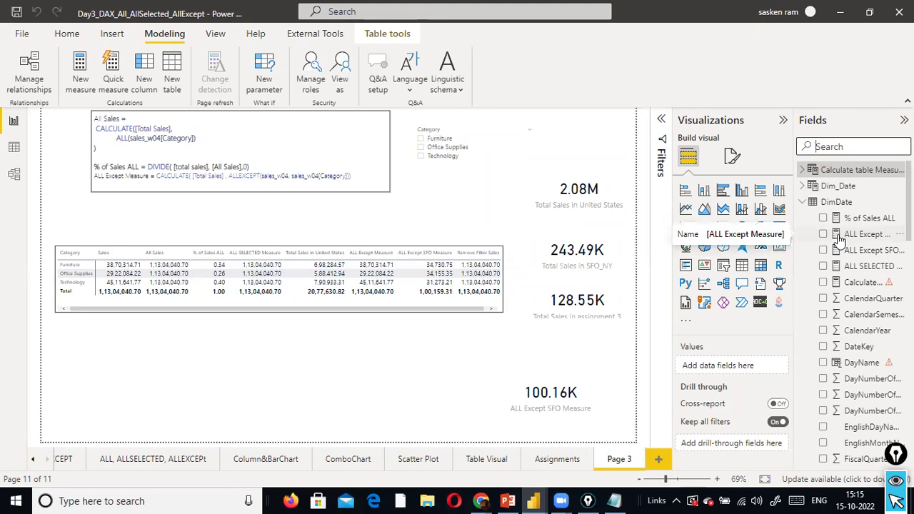
left_click(804, 171)
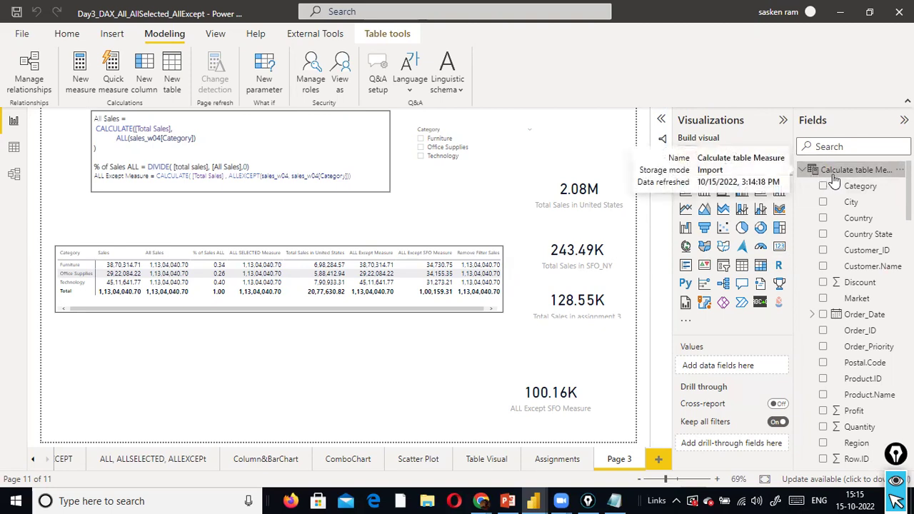
- Add an empty card visual on the page below the category matrix
left_click(325, 393)
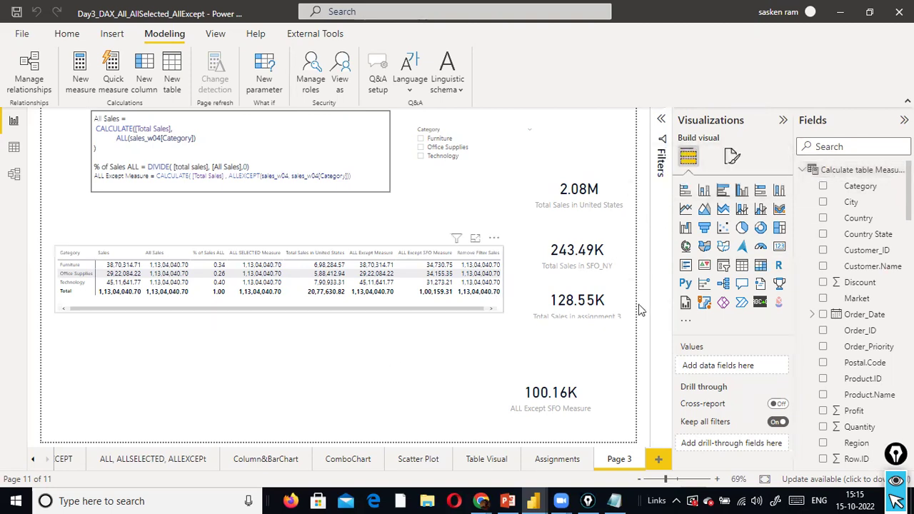
left_click(779, 245)
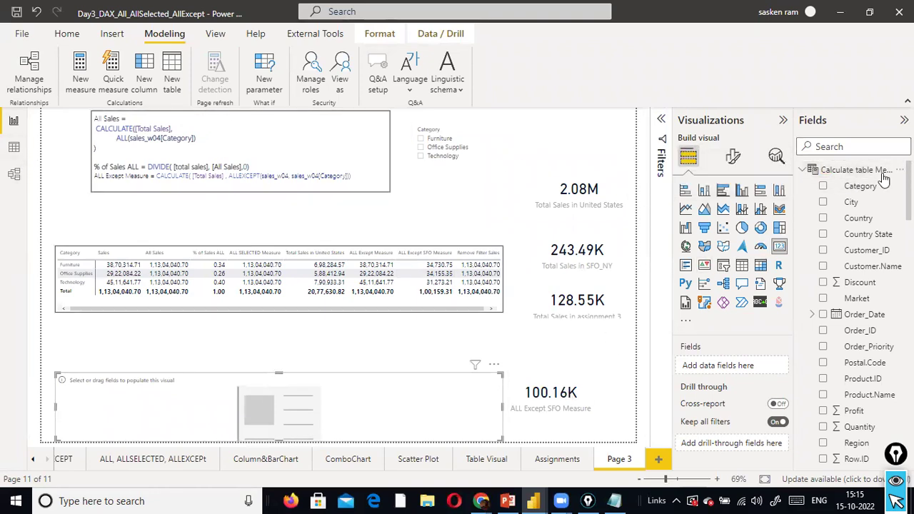
- View the rows of the Calculate table Measure table and compare the City column's filter values with the San Francisco condition in its formula
left_click(14, 149)
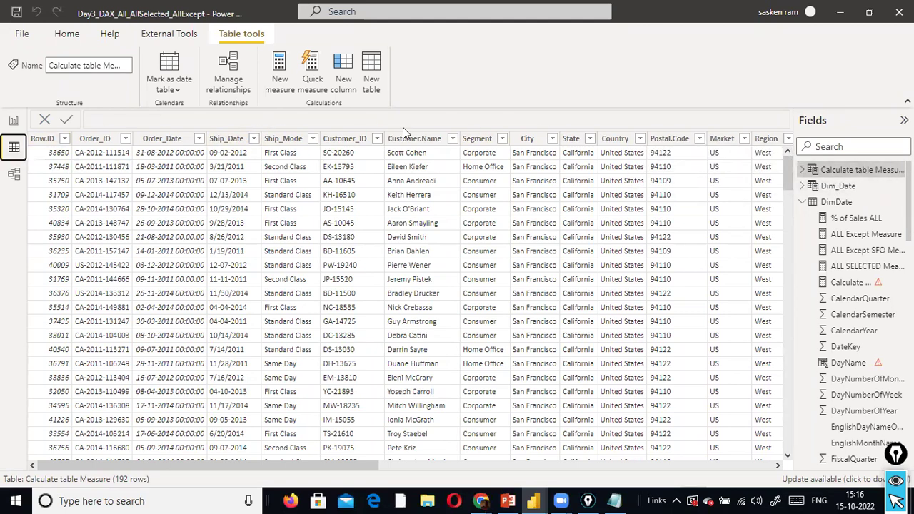
left_click_drag(215, 464, 183, 450)
left_click(552, 139)
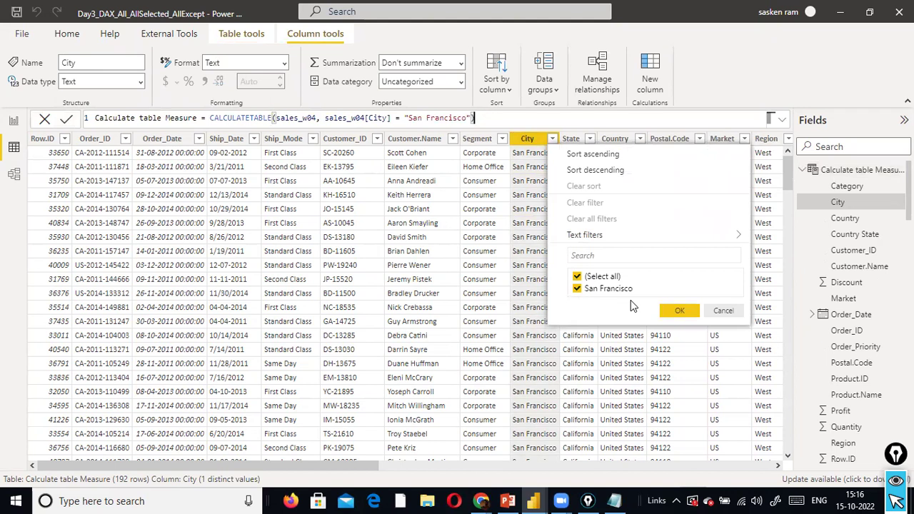
left_click(723, 311)
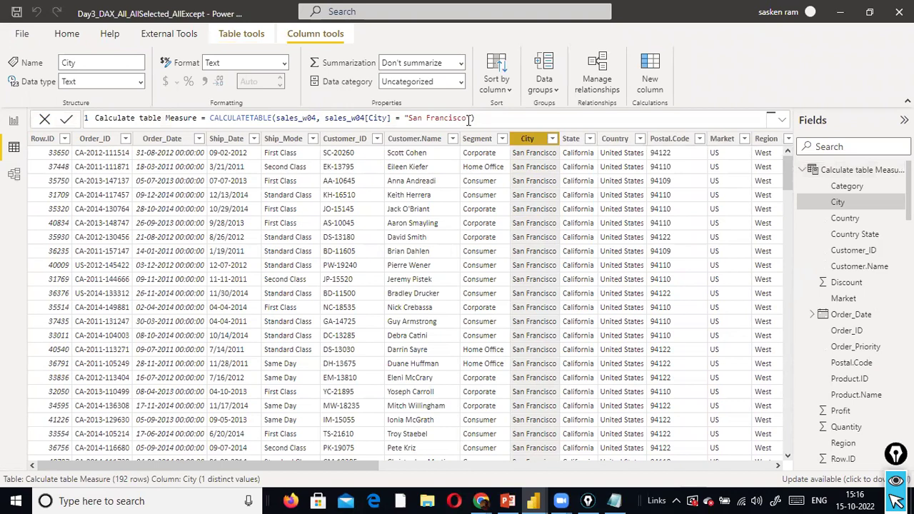
left_click_drag(467, 118, 411, 119)
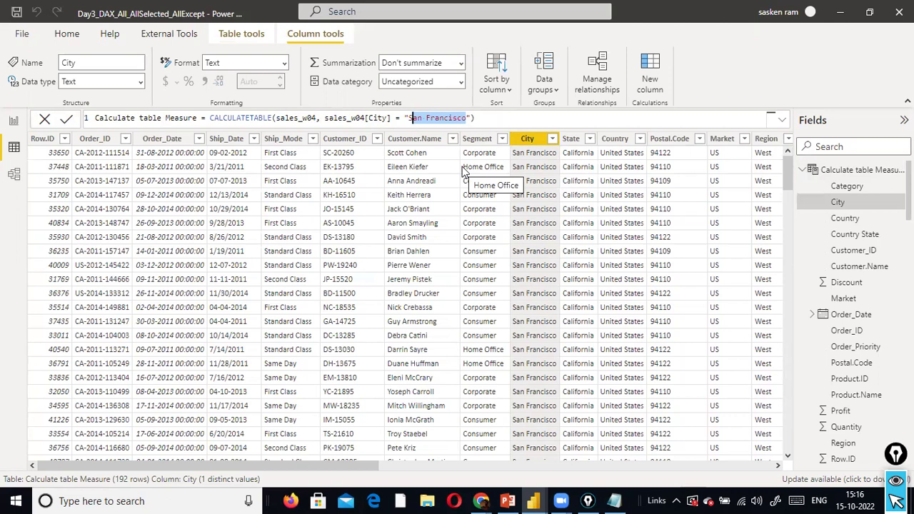
- Return to the report page and remove the empty card visual below the category matrix
left_click(15, 121)
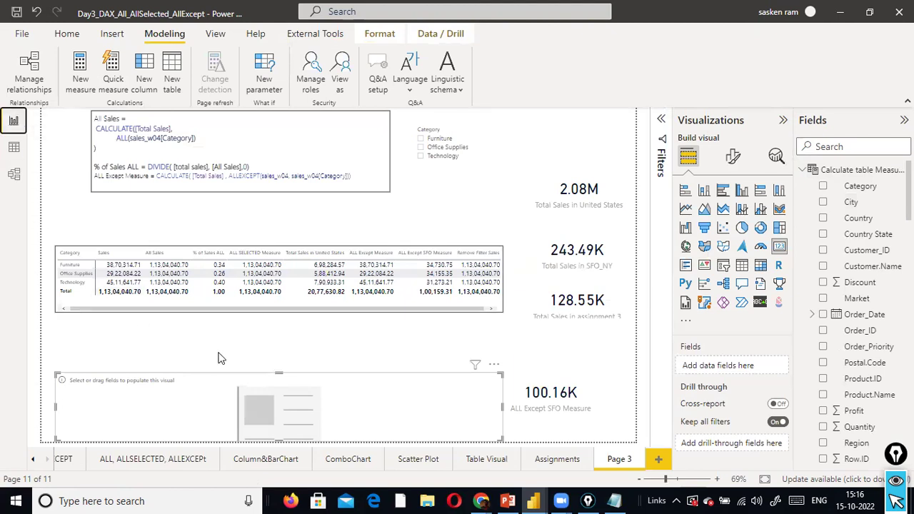
left_click(494, 365)
left_click(532, 380)
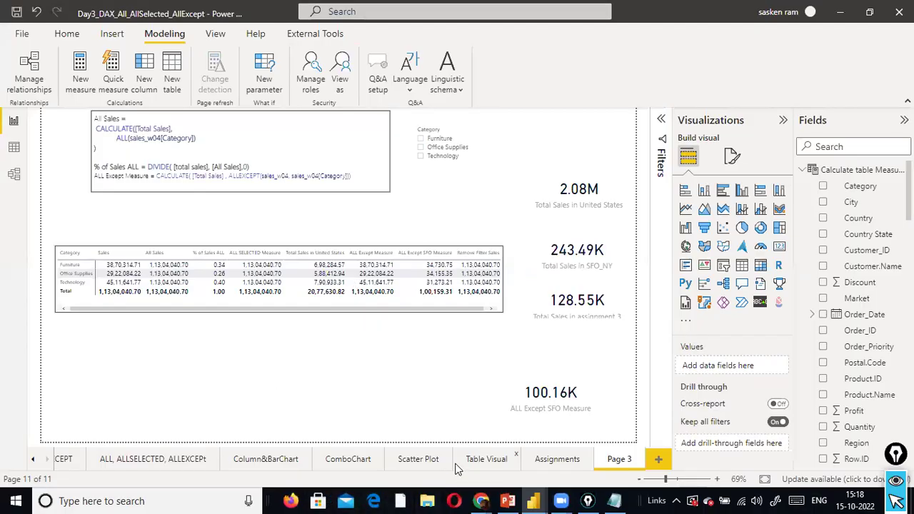
key("alt+Tab")
key("alt+Tab")
left_click(792, 96)
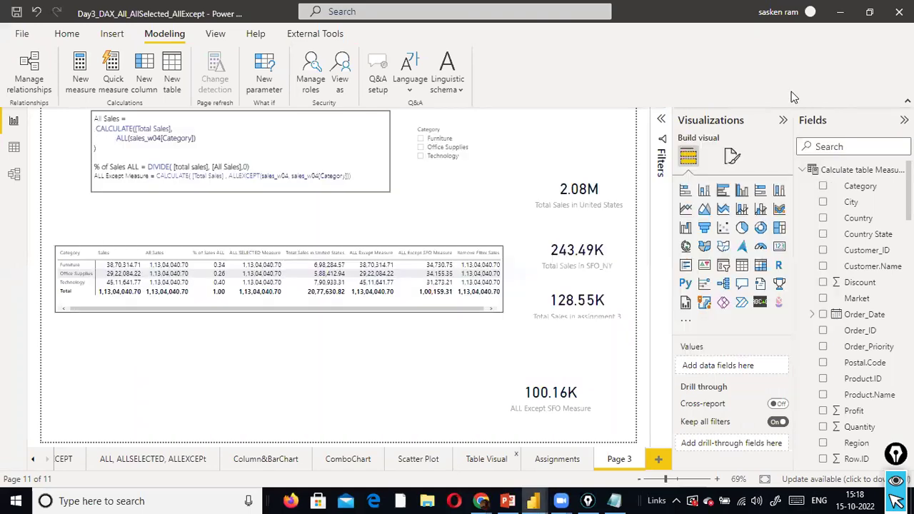